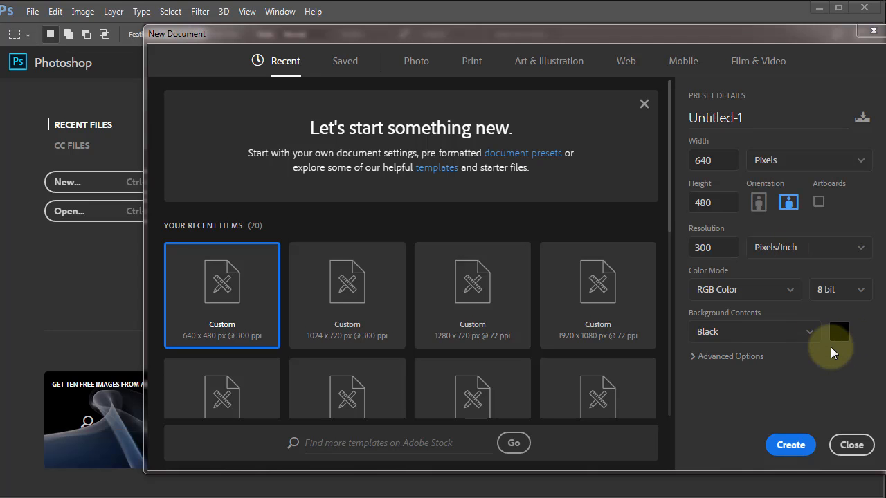
Step: Create a new 640 x 480 pixel RGB document at 300 pixels/inch with a black background
click(790, 446)
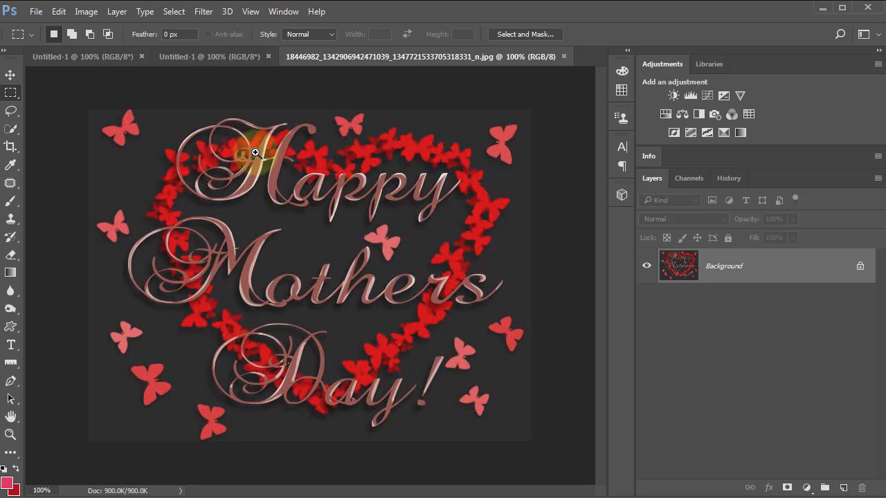
Step: Examine the edges of the "Happy Mothers Day!" lettering and butterflies up close in the finished JPG
scroll(291, 180, up, 4)
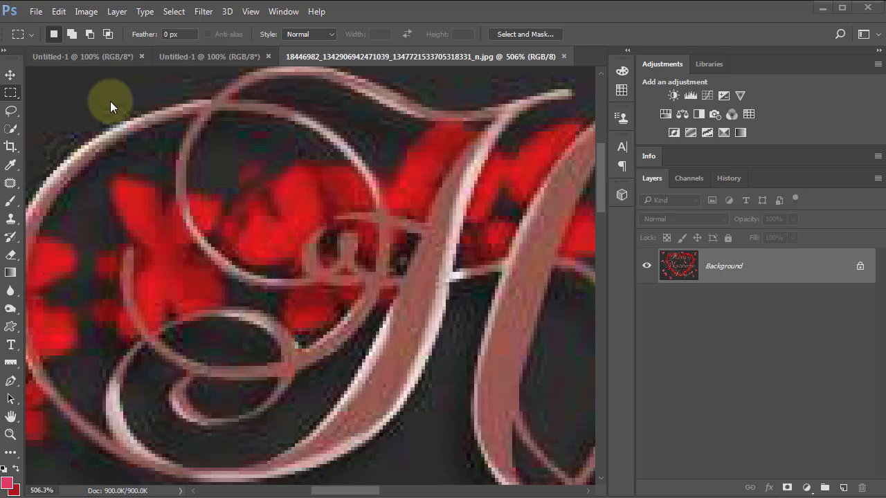
key(space)
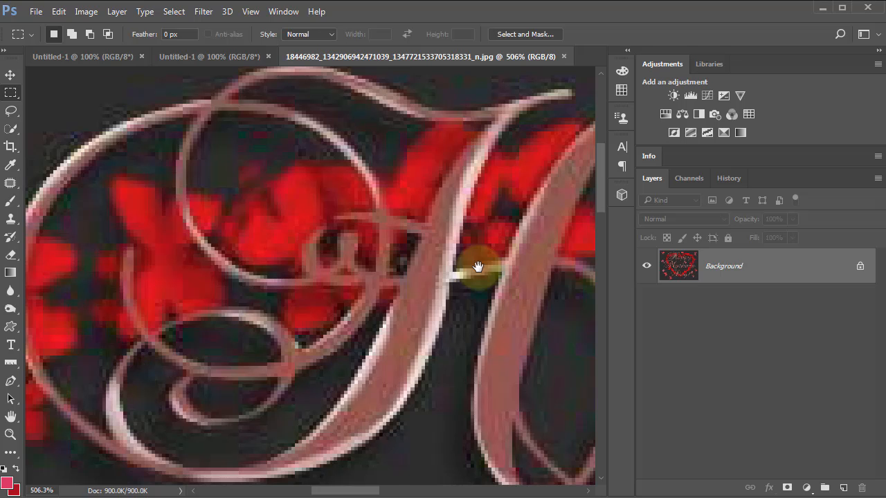
drag(469, 274, 209, 257)
drag(503, 279, 378, 194)
drag(462, 246, 376, 203)
drag(546, 233, 487, 168)
drag(351, 249, 153, 276)
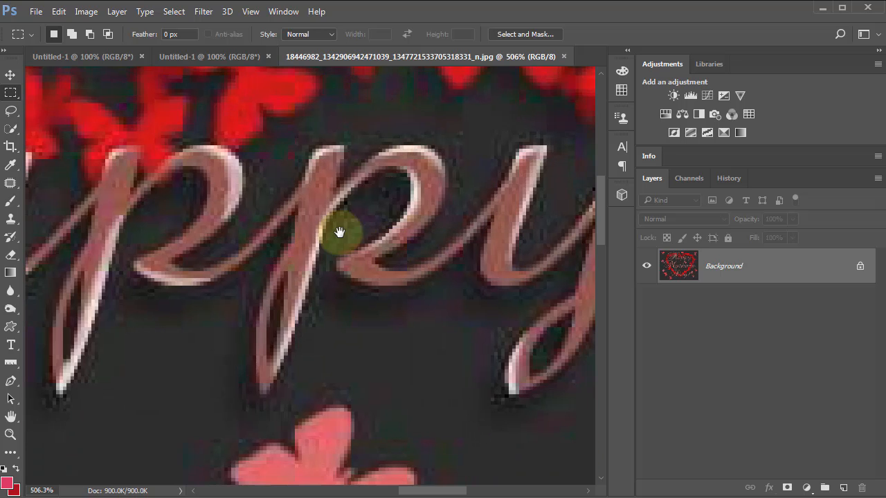
drag(338, 234, 222, 240)
drag(490, 245, 340, 230)
drag(214, 394, 378, 297)
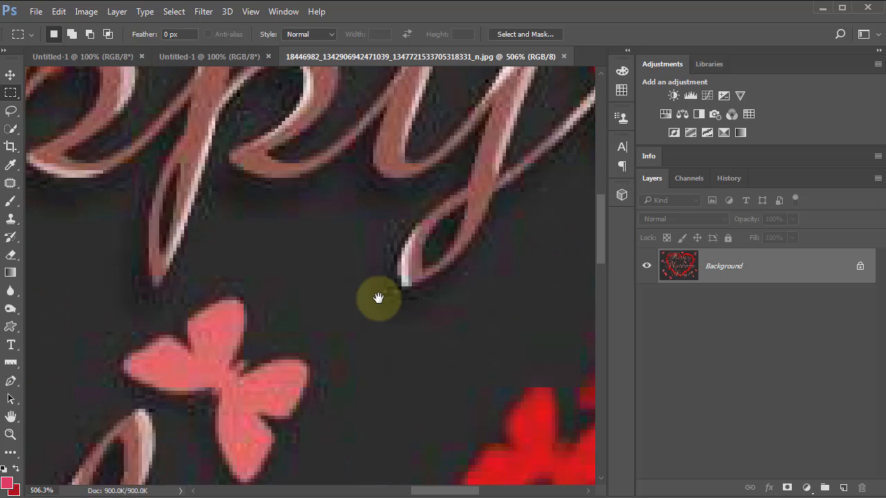
drag(108, 391, 305, 266)
drag(226, 356, 334, 276)
drag(340, 338, 544, 216)
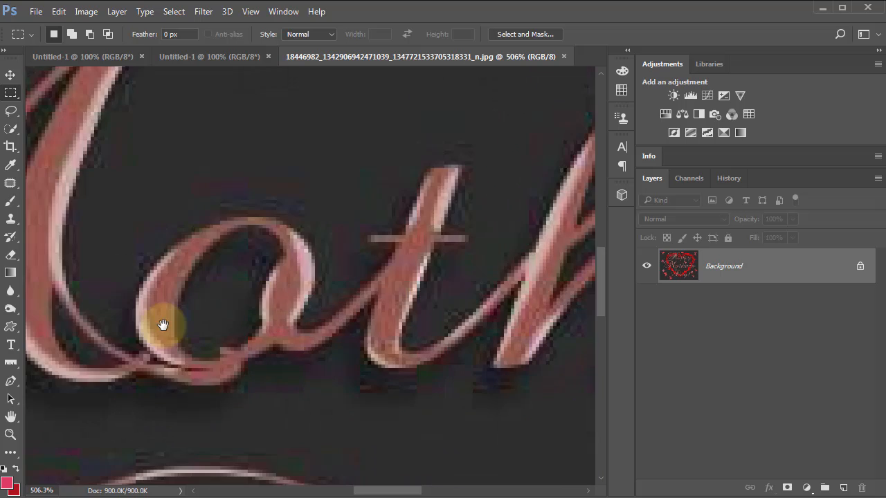
drag(164, 325, 247, 286)
drag(229, 317, 449, 321)
drag(169, 264, 364, 292)
drag(247, 271, 376, 205)
drag(236, 367, 339, 311)
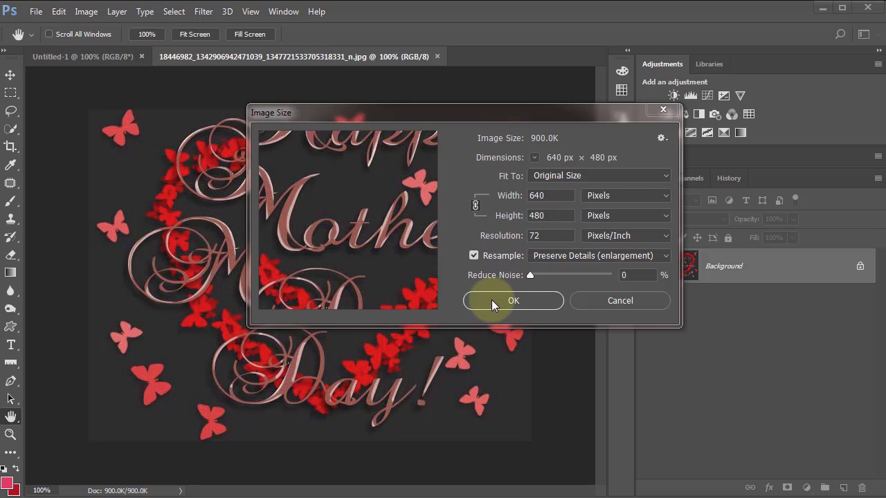
Step: Check the JPG's dimensions and resolution in the Image Size settings and leave without changing them
alt+click(614, 302)
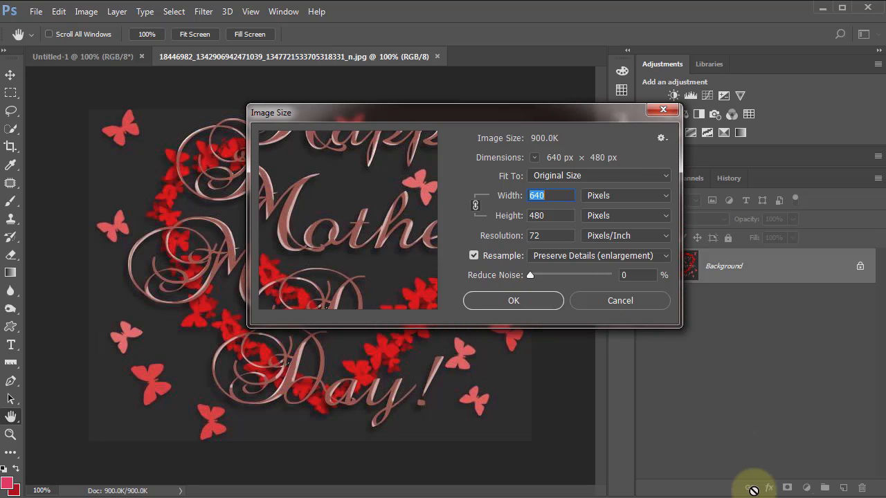
key(Escape)
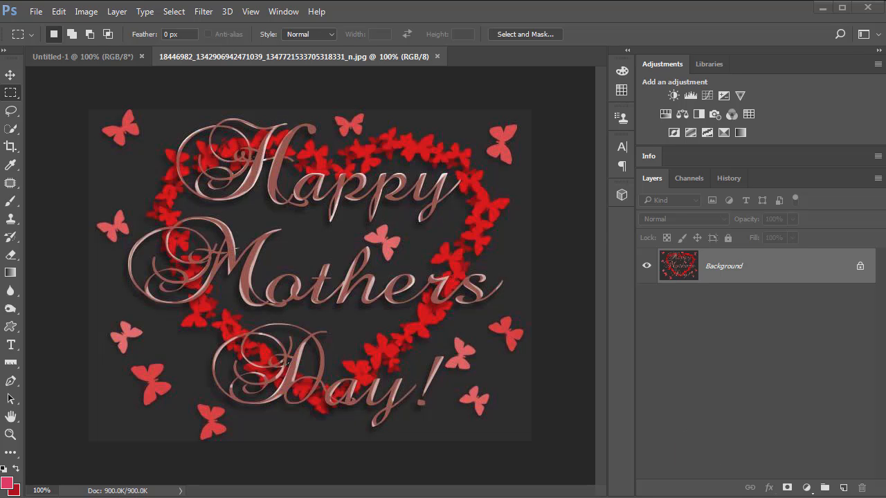
Step: Switch to the black Untitled-1 document and ready the Custom Shape tool with the solid heart shape
click(99, 57)
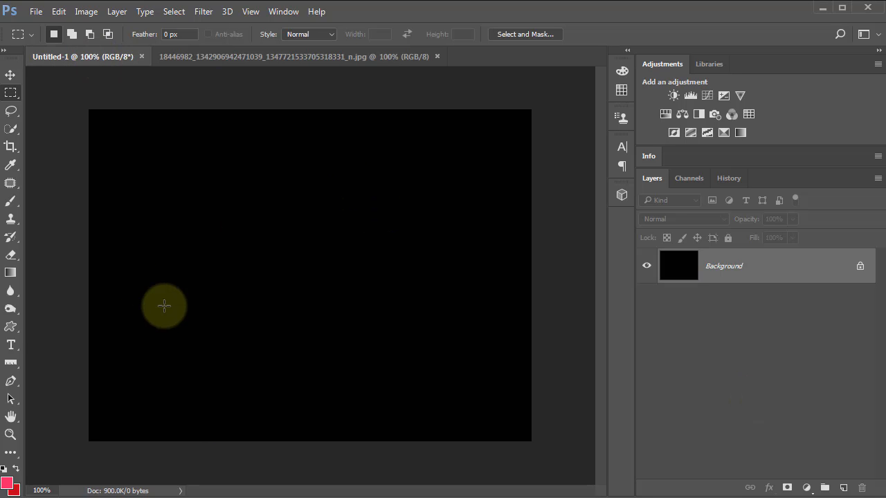
click(9, 328)
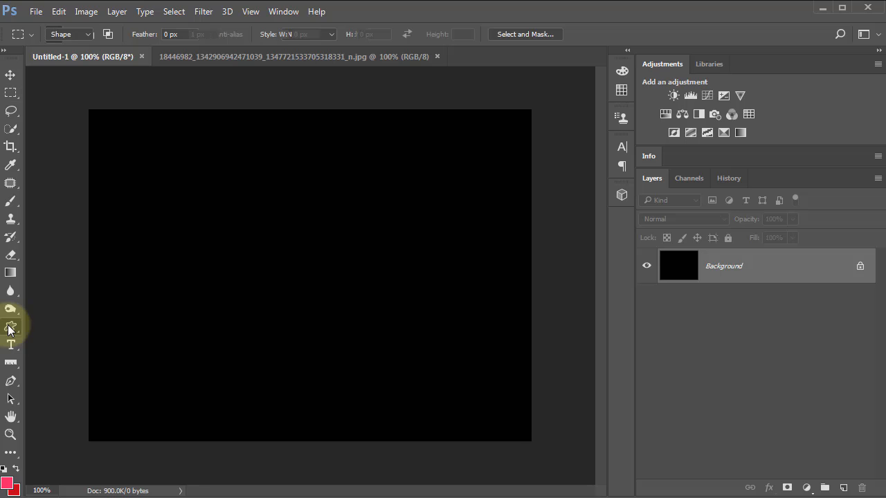
click(10, 328)
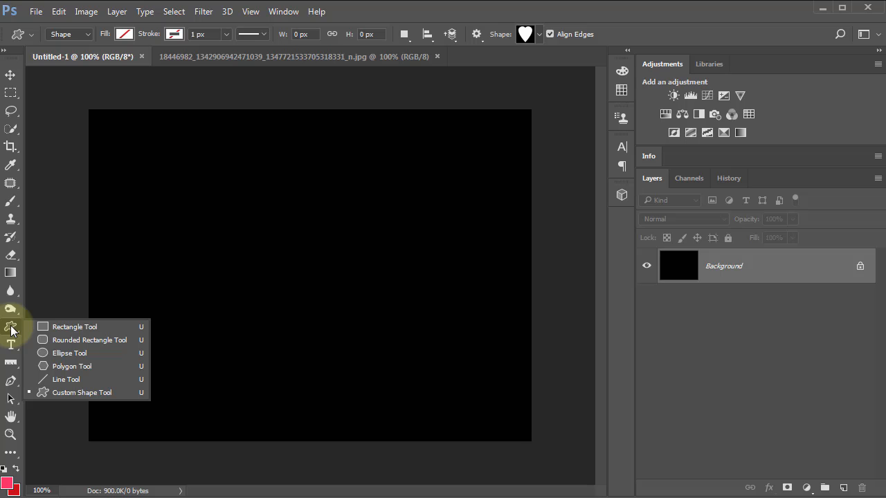
click(108, 392)
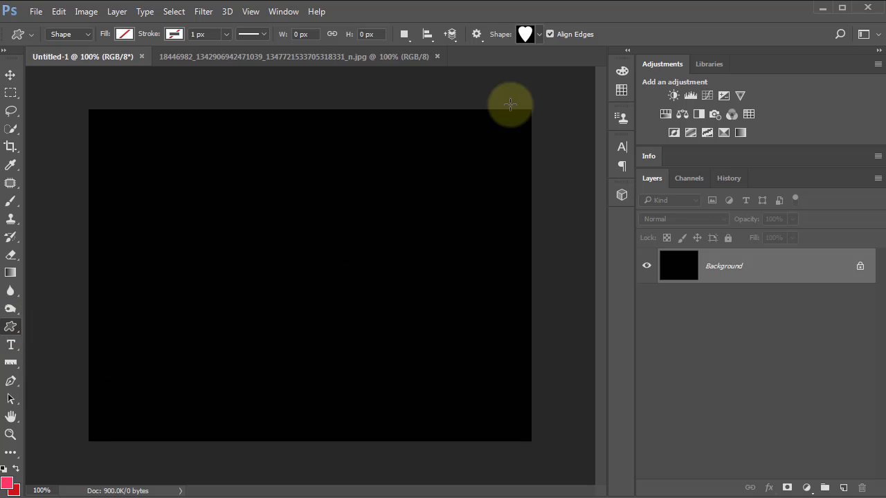
click(528, 36)
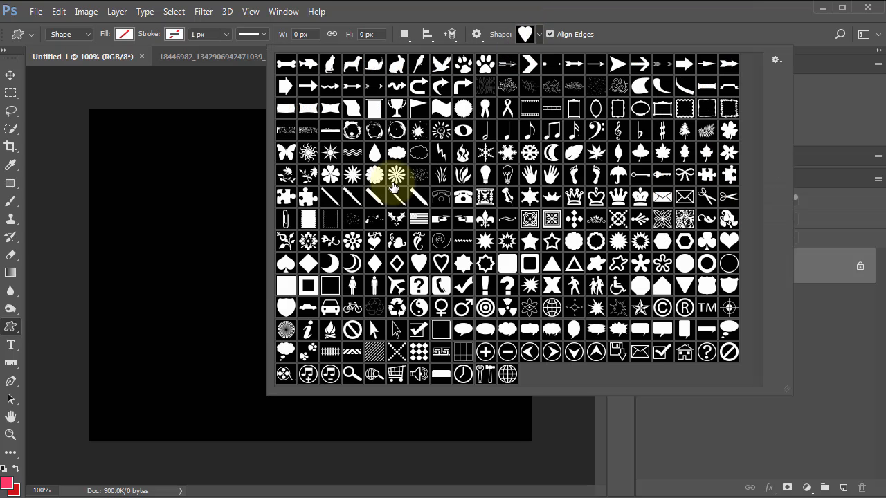
click(775, 61)
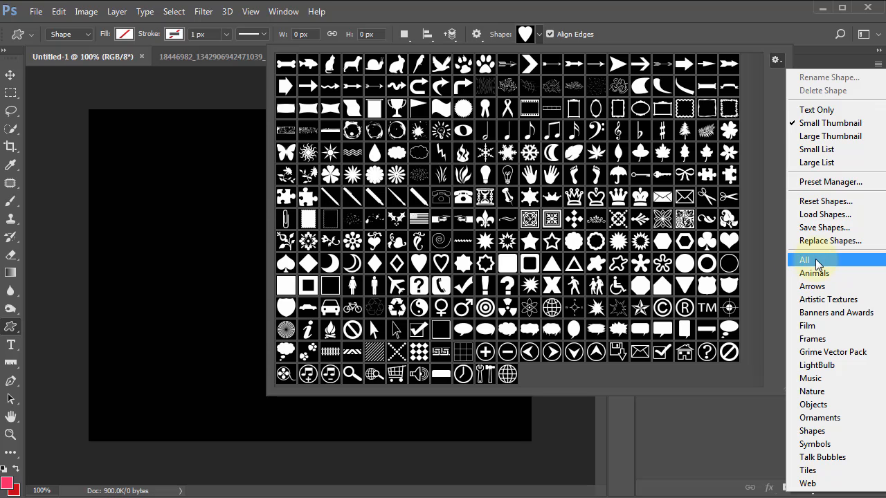
click(727, 425)
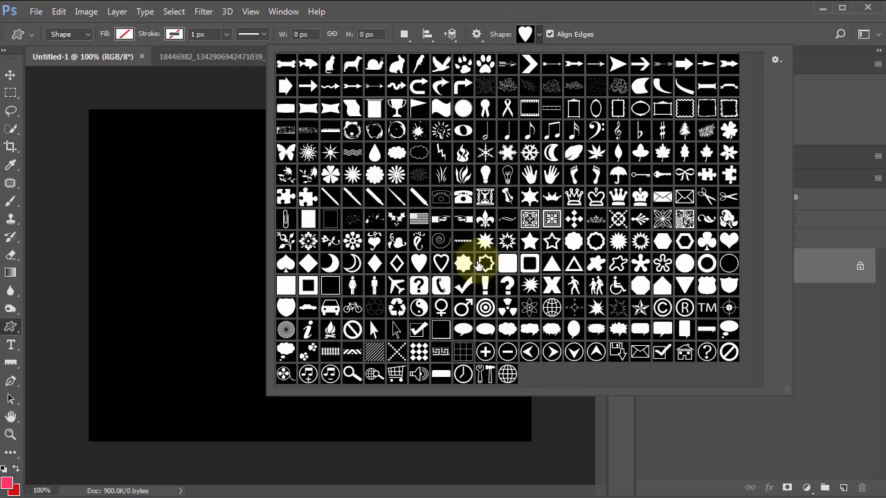
click(651, 10)
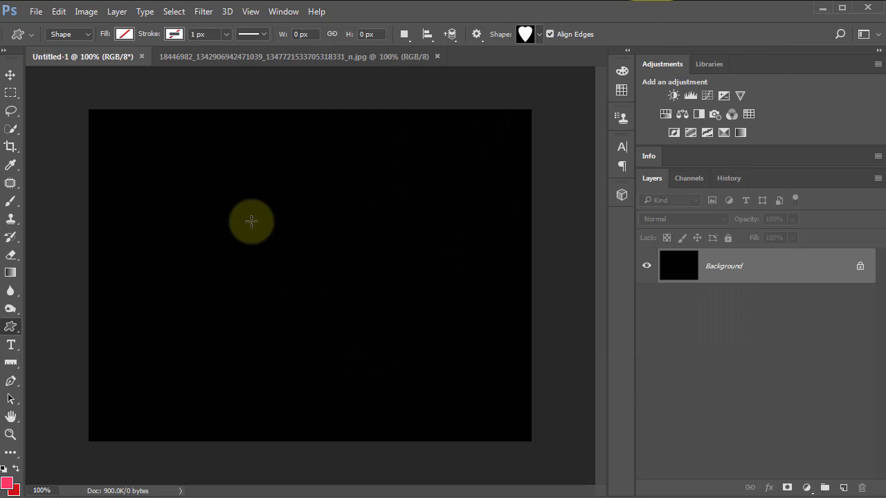
Step: Draw a heart about 400 px wide and 366 px high near the middle of the black canvas
mouse_move(212, 191)
mouse_down()
mouse_move(451, 390)
mouse_move(475, 421)
mouse_move(422, 392)
mouse_move(508, 455)
mouse_move(463, 401)
mouse_move(497, 441)
mouse_up()
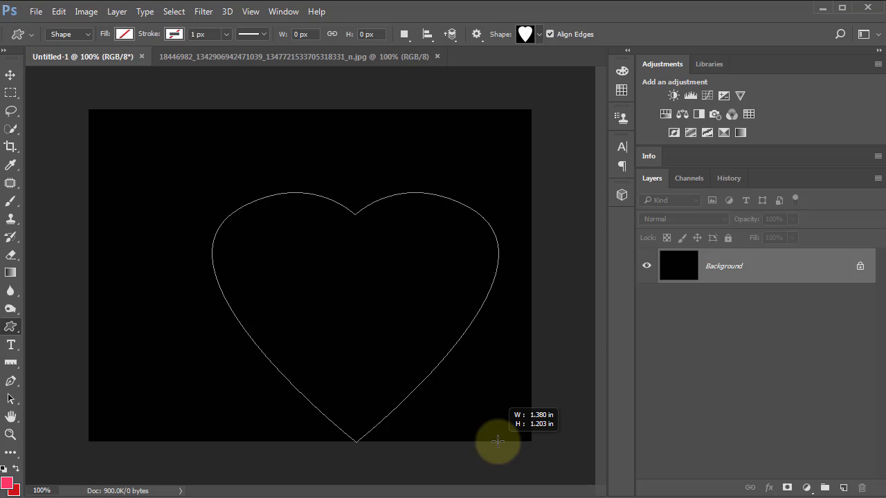
drag(498, 441, 482, 422)
drag(488, 441, 488, 445)
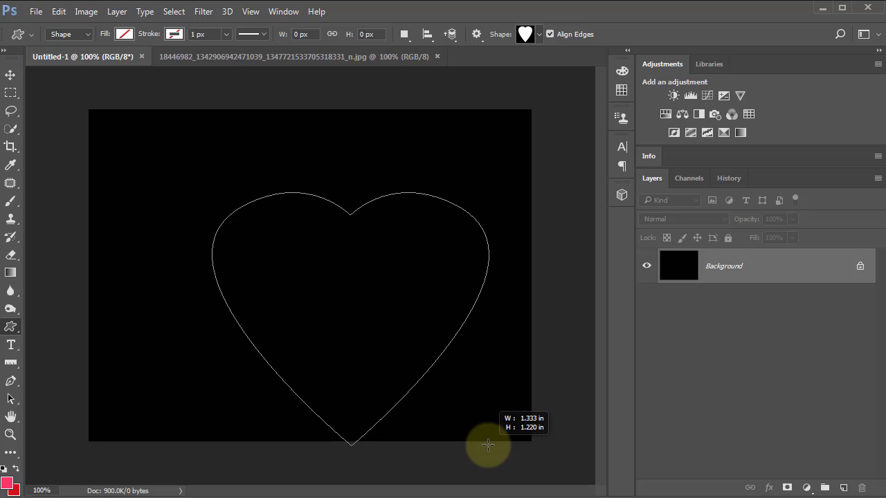
key(space)
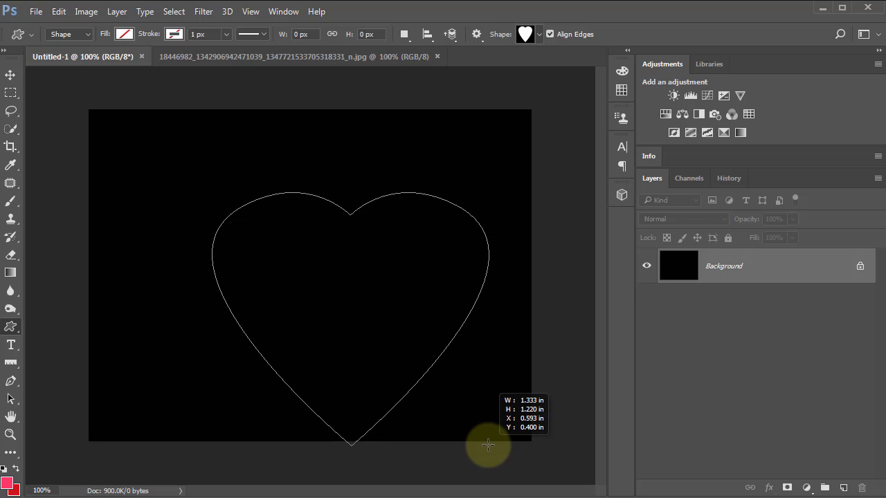
drag(488, 445, 455, 406)
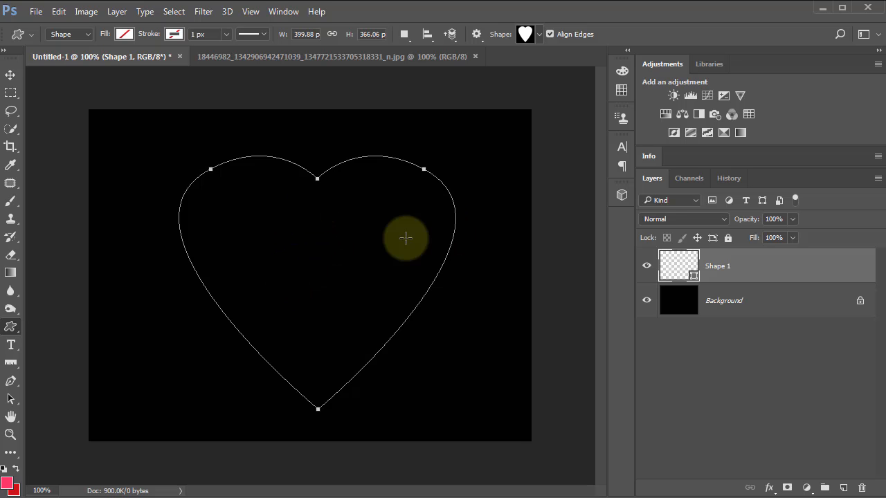
Step: Load the heart shape as a selection and fill it with the pink foreground color on a new layer
ctrl+click(675, 269)
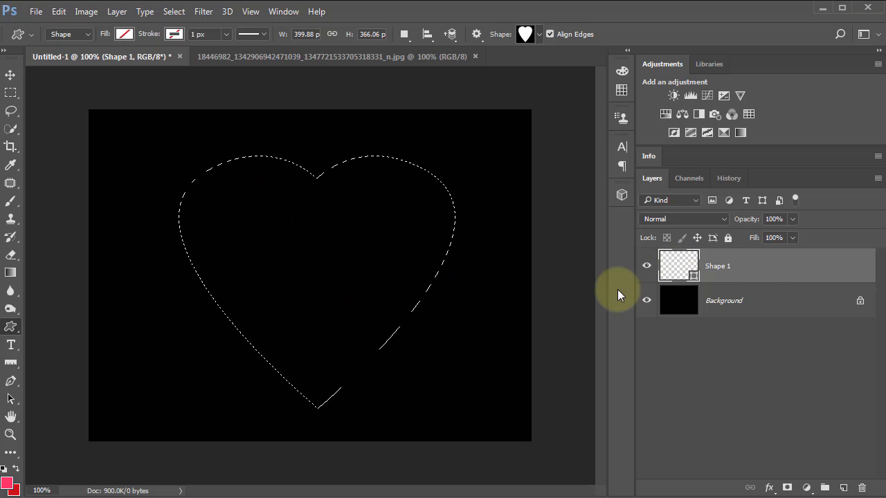
click(844, 489)
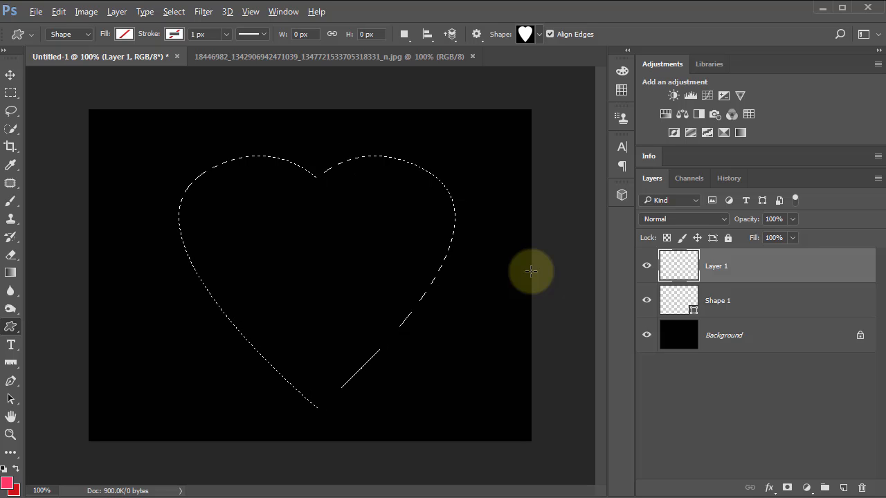
key(alt+BackSpace)
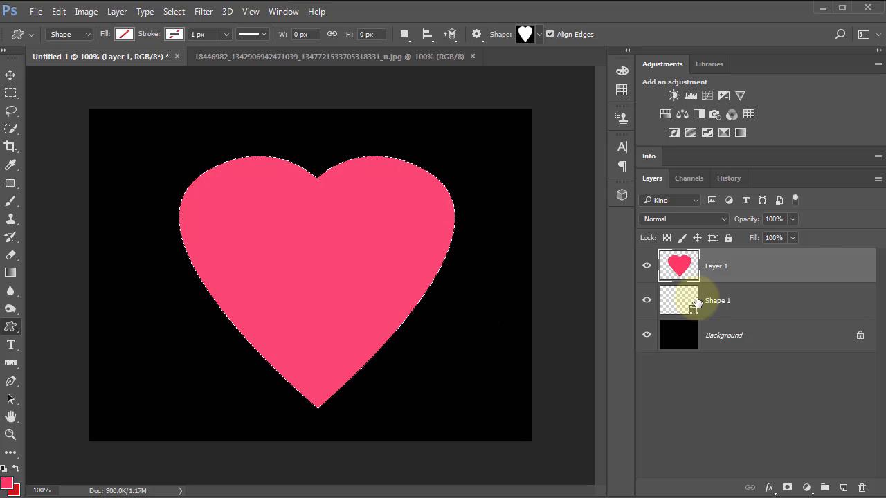
Step: Delete the Shape 1 layer and deselect the heart outline
click(677, 305)
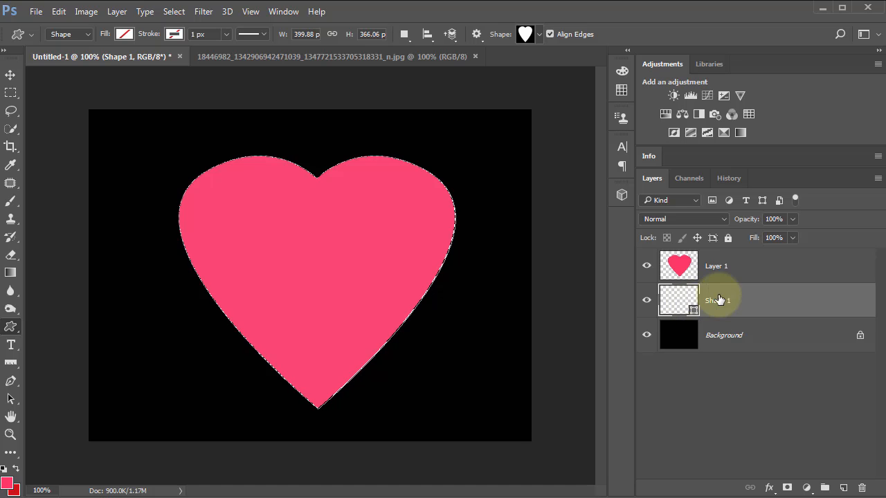
click(862, 490)
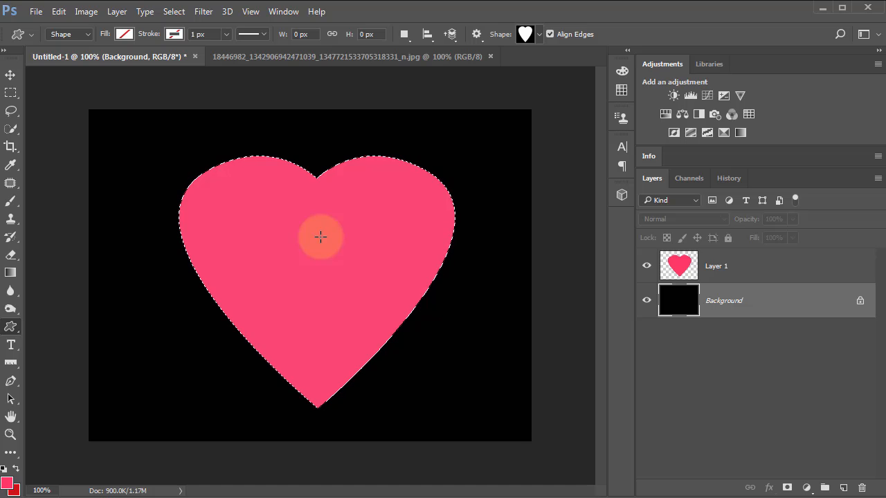
key(ctrl+d)
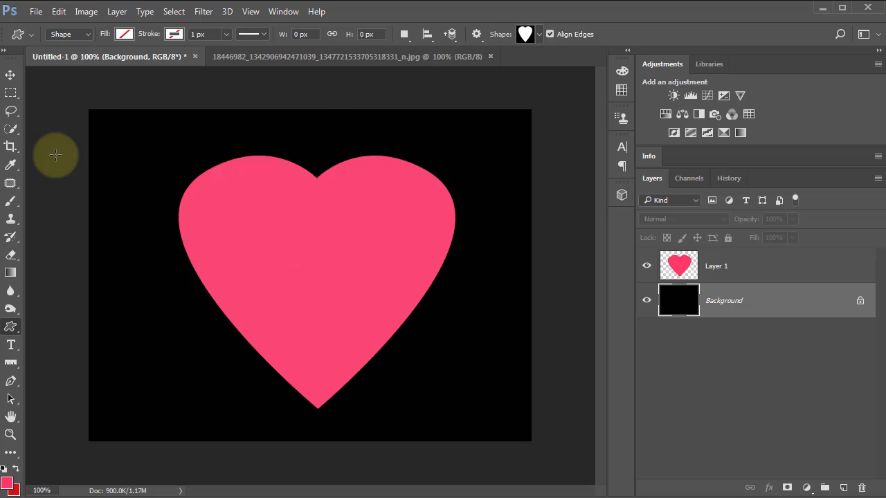
Step: Set up the Brush tool with the 29 px butterfly brush tip
click(10, 202)
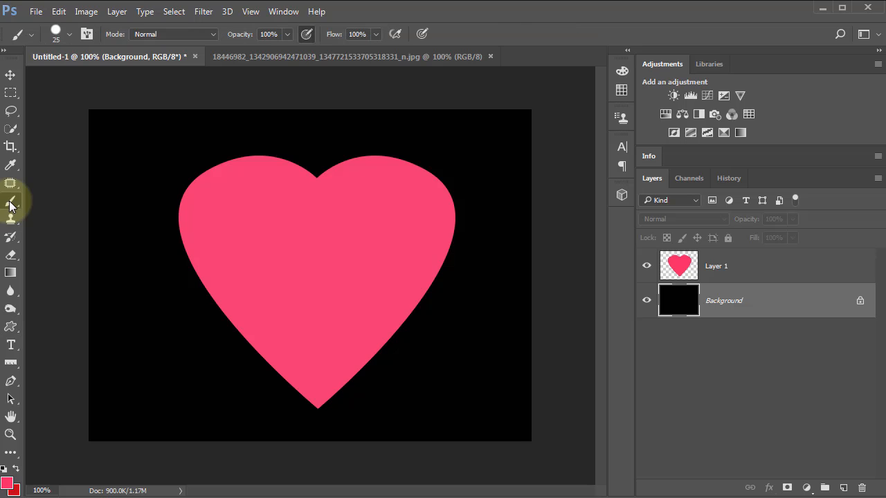
click(54, 32)
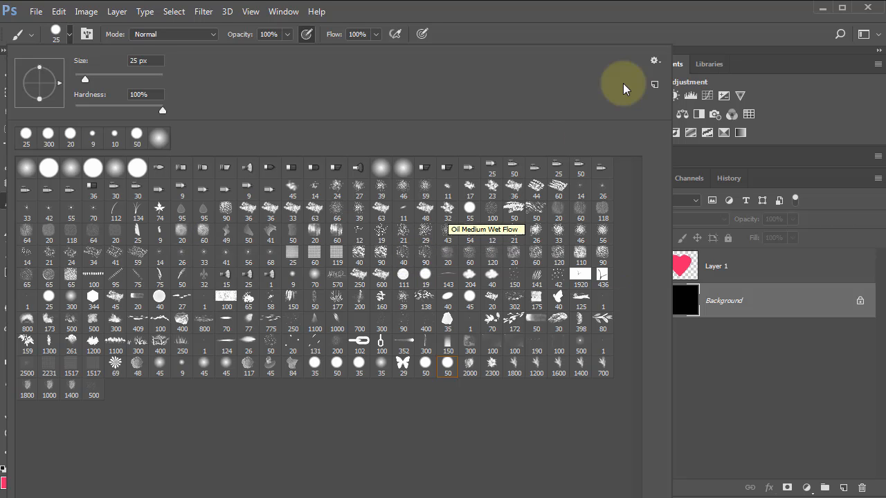
click(655, 62)
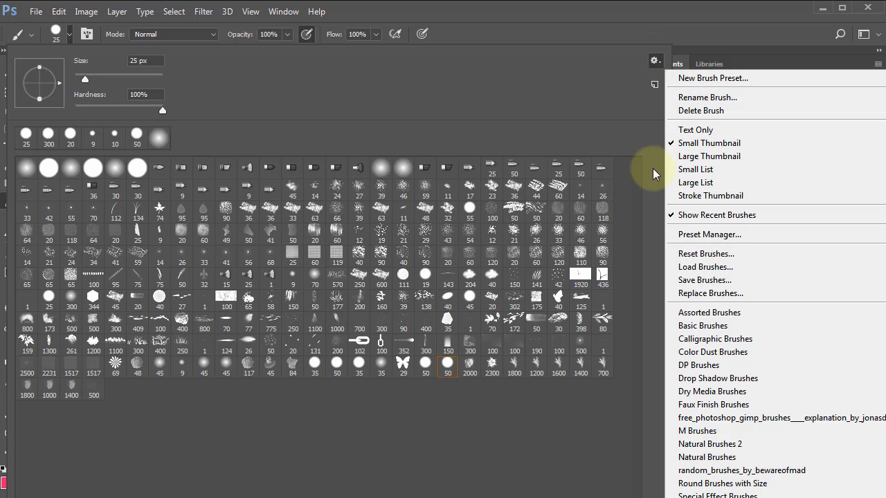
click(693, 268)
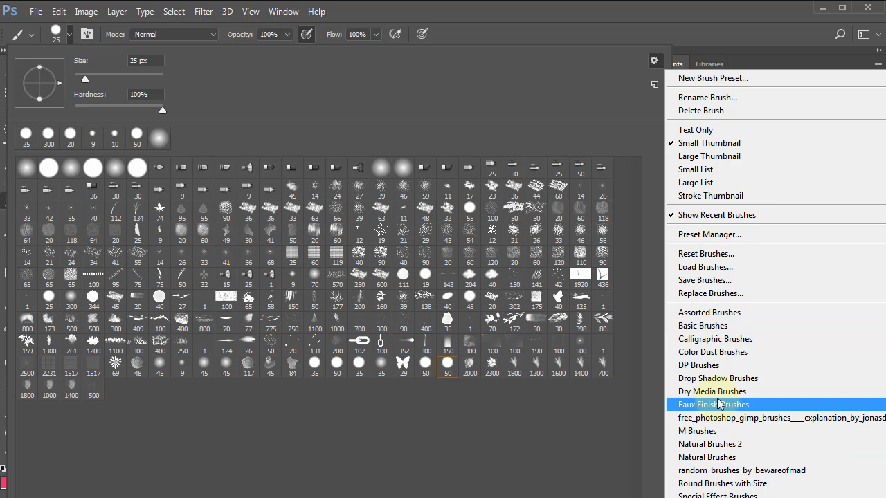
click(403, 365)
click(403, 365)
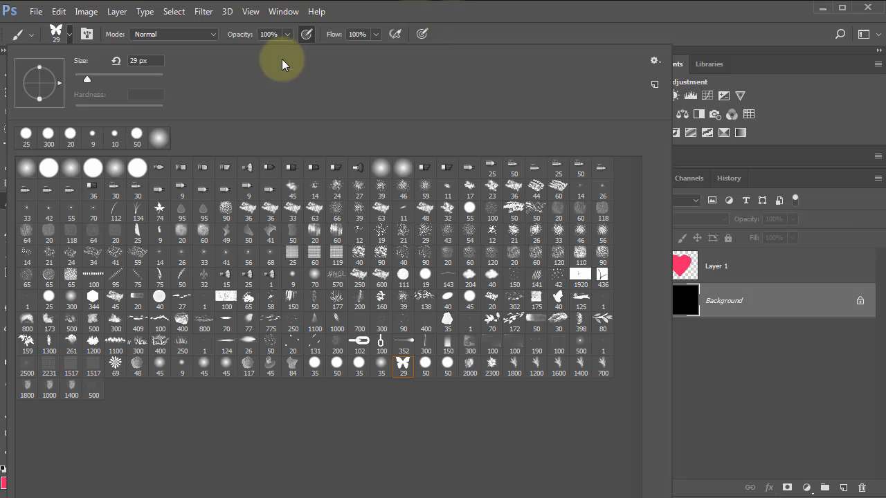
click(500, 13)
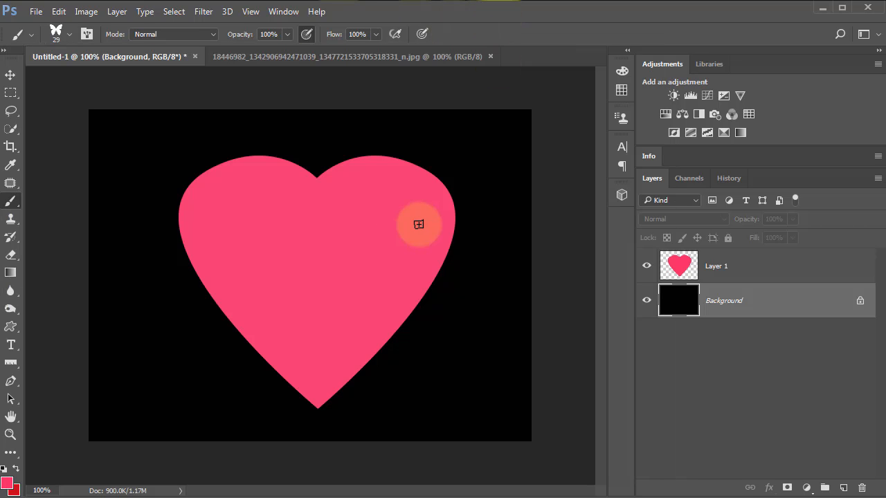
Step: Try painting butterflies down the heart's right edge on the Background layer, and undo the stroke
mouse_move(448, 163)
mouse_down()
mouse_move(455, 202)
mouse_move(415, 297)
mouse_move(464, 303)
mouse_up()
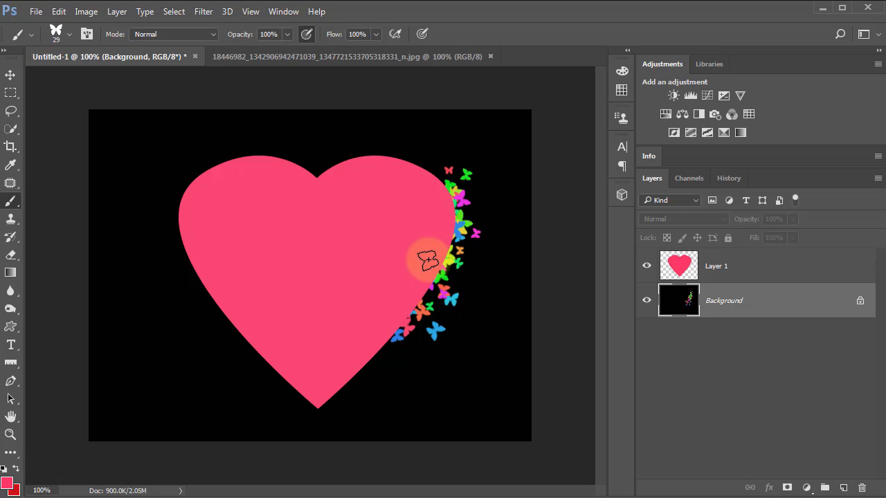
key(ctrl+z)
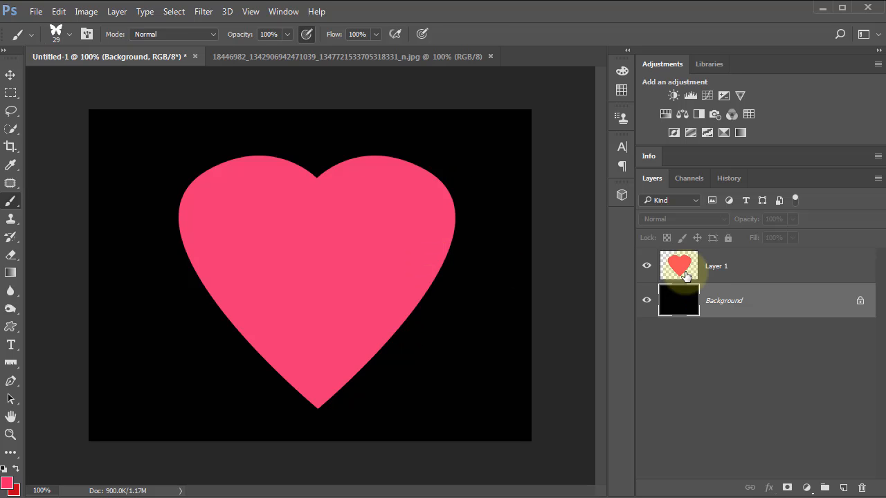
Step: Add a new layer above the heart layer and name it Small Butterflies
click(685, 274)
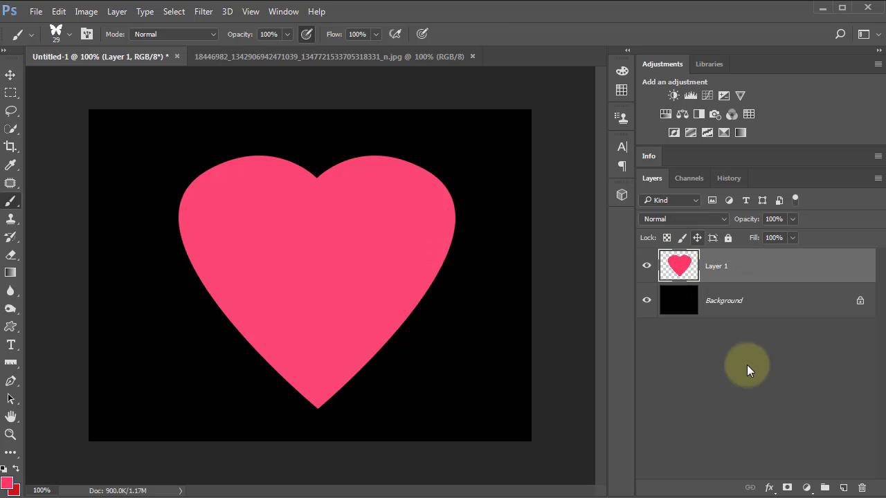
click(845, 490)
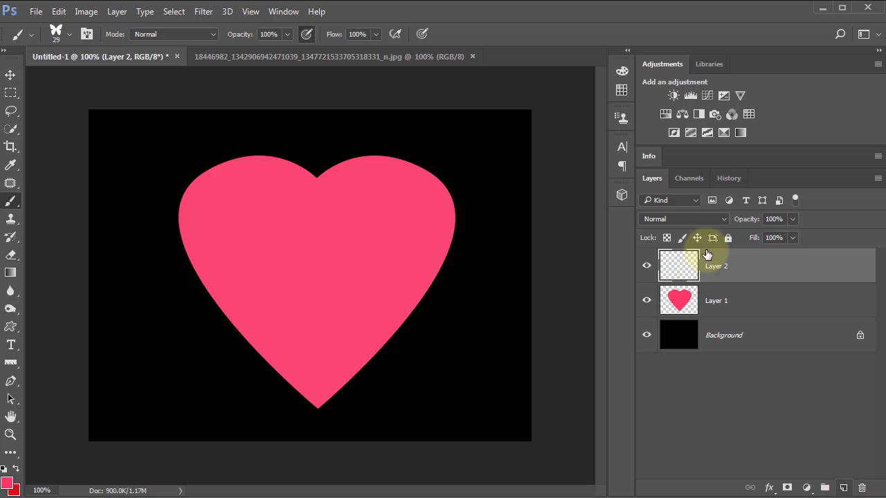
double_click(720, 266)
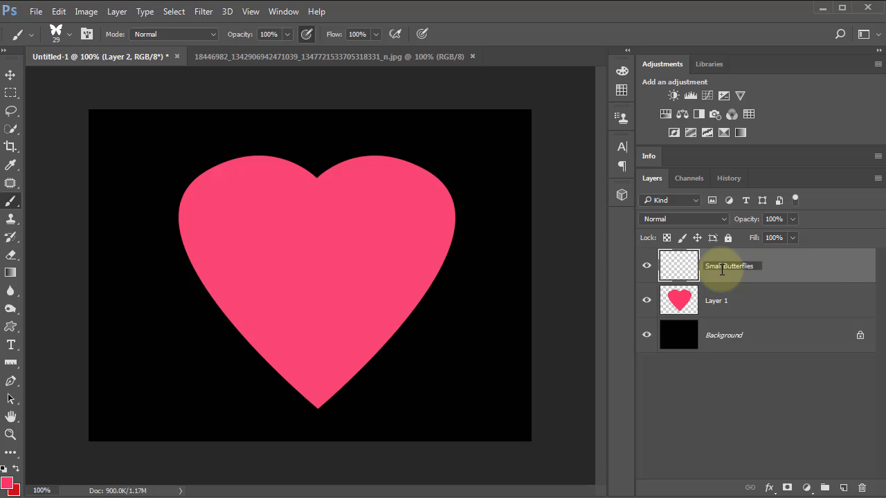
click(826, 270)
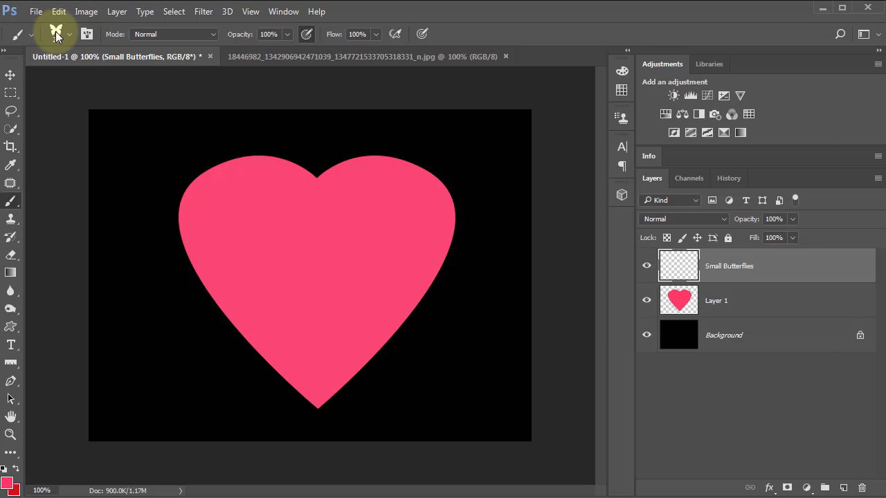
Step: Open the brush settings, turn off Shape Dynamics, Scattering, Color Dynamics and Transfer, and set the butterfly tip's spacing to 1%
click(87, 34)
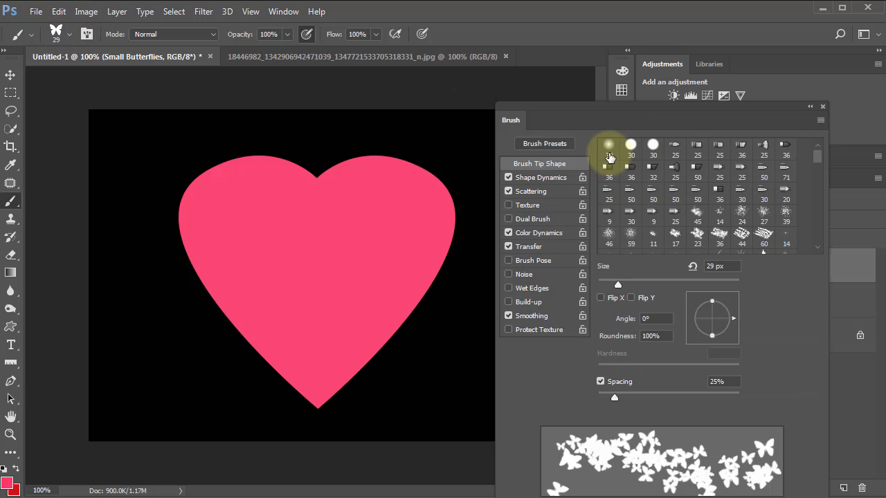
click(281, 13)
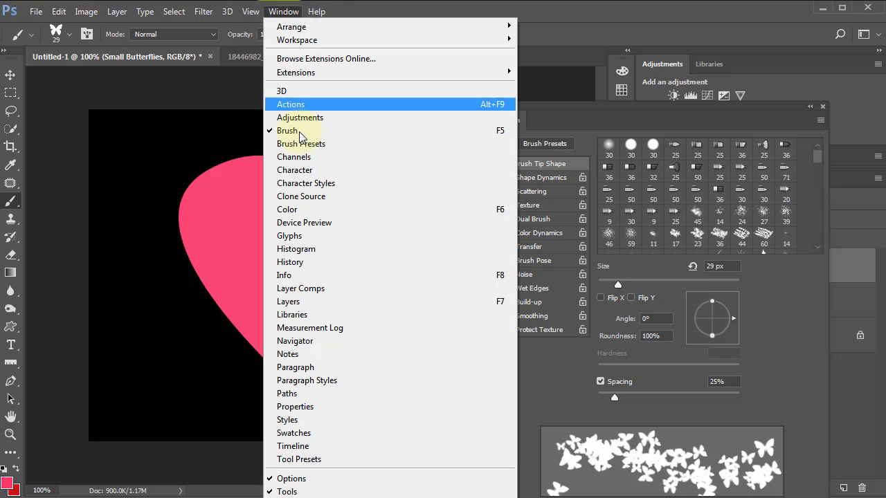
click(579, 120)
mouse_move(537, 129)
mouse_down()
mouse_move(494, 83)
mouse_move(510, 65)
mouse_move(537, 73)
mouse_up()
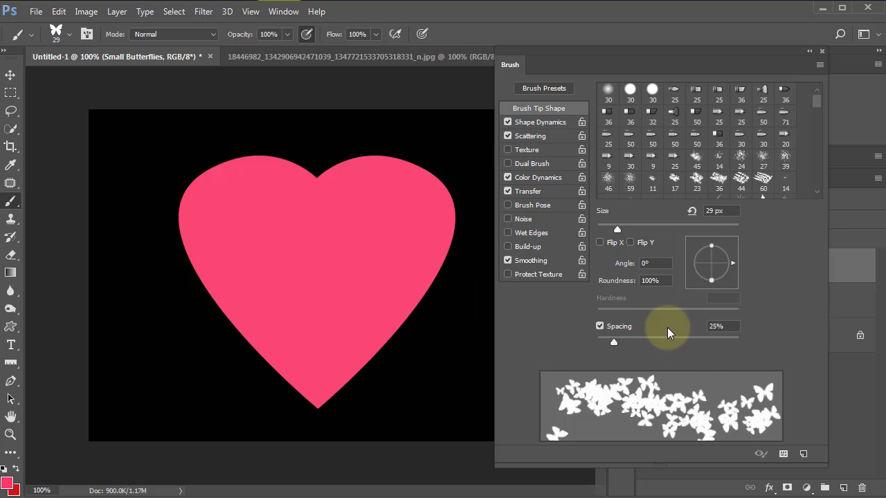
click(508, 135)
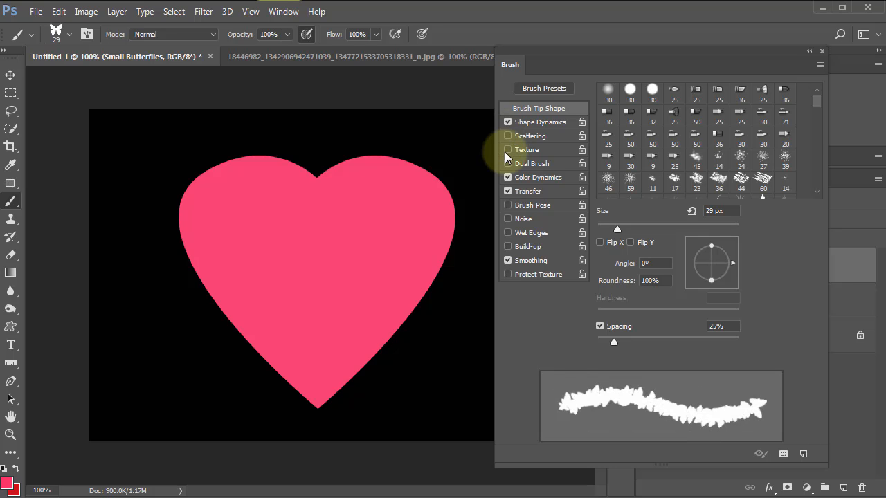
click(508, 177)
click(508, 192)
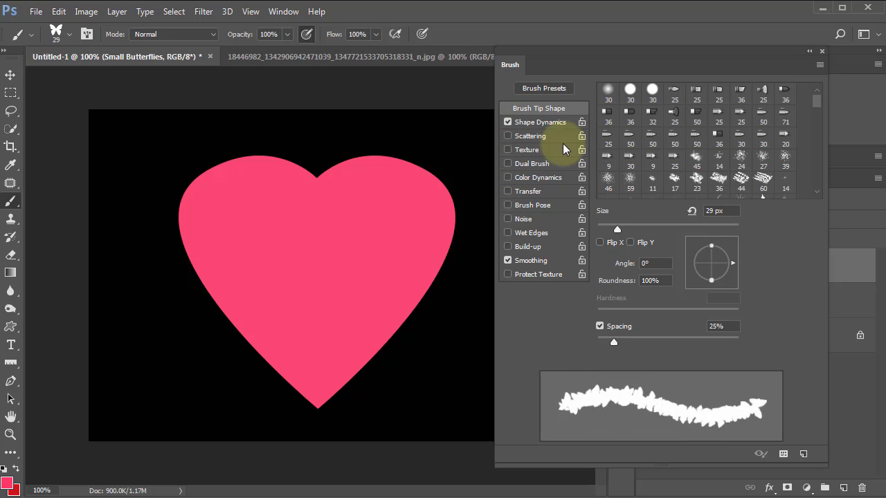
click(508, 122)
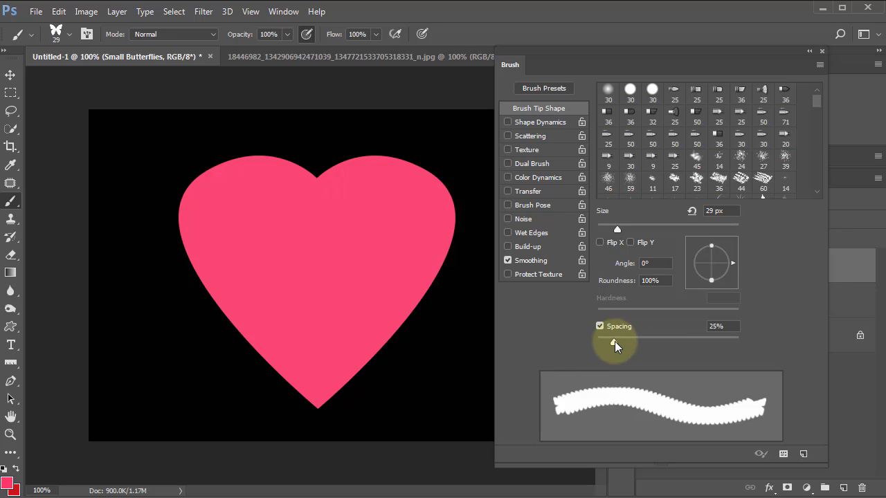
drag(614, 342, 597, 342)
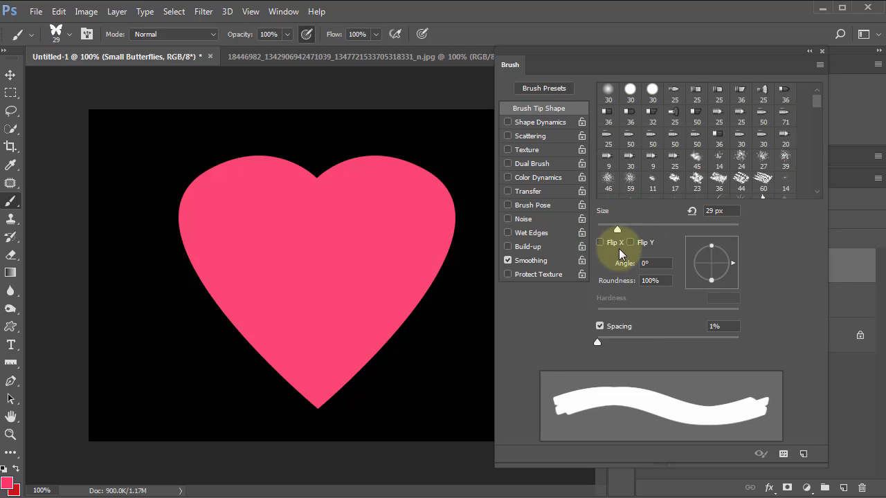
Step: Enable Shape Dynamics with size jitter 48%, minimum diameter 40%, angle jitter 51% and roundness jitter 45%
click(519, 124)
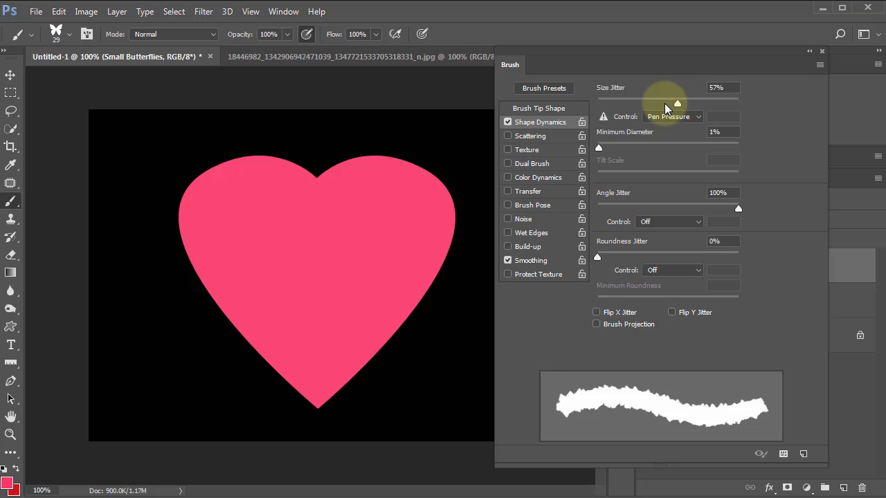
click(665, 103)
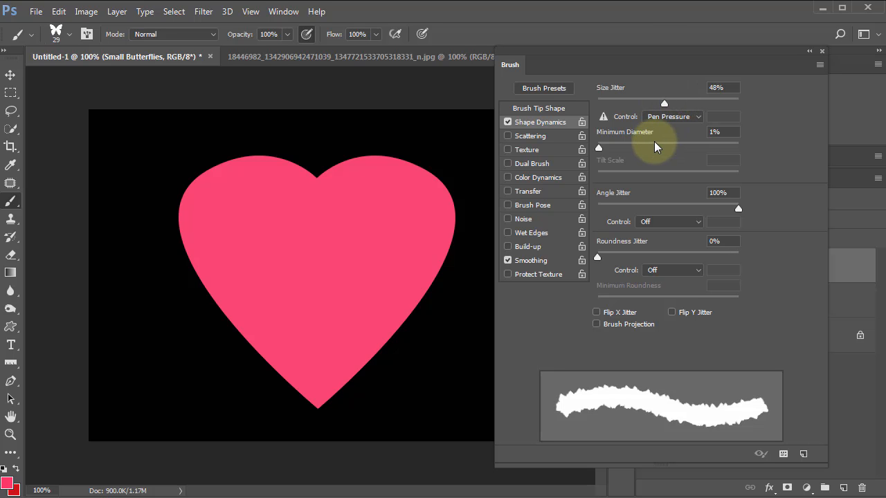
click(654, 142)
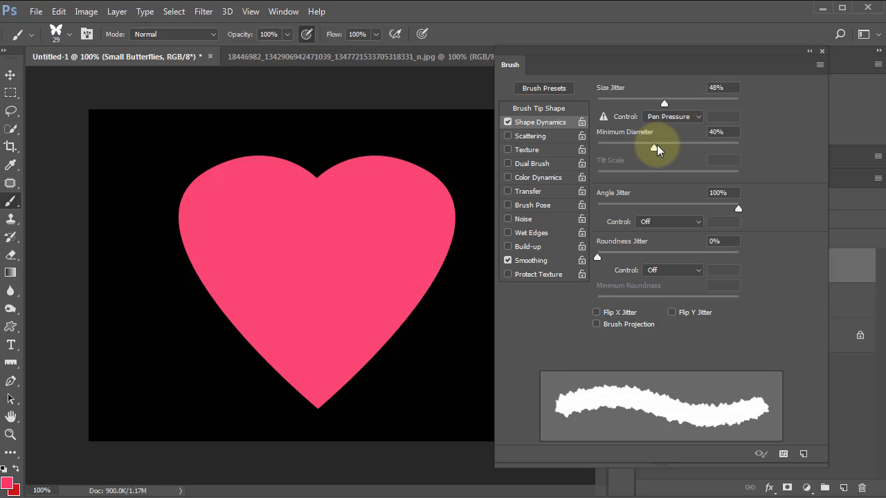
click(670, 204)
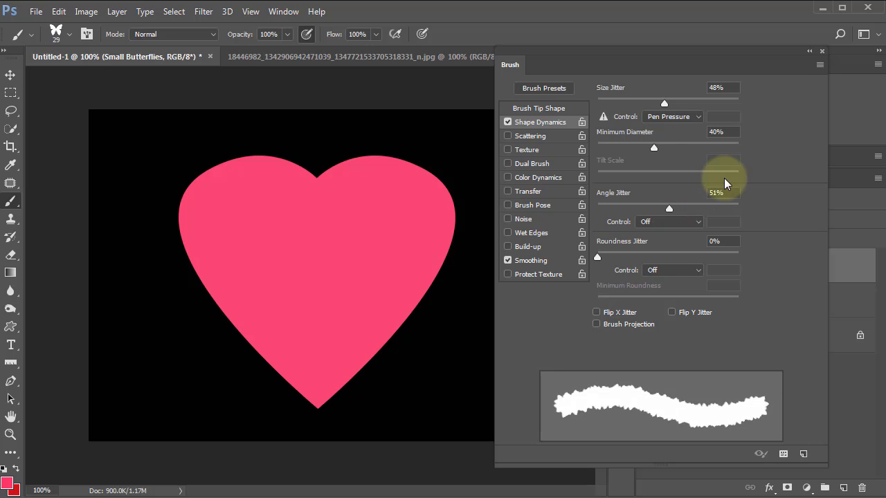
click(661, 252)
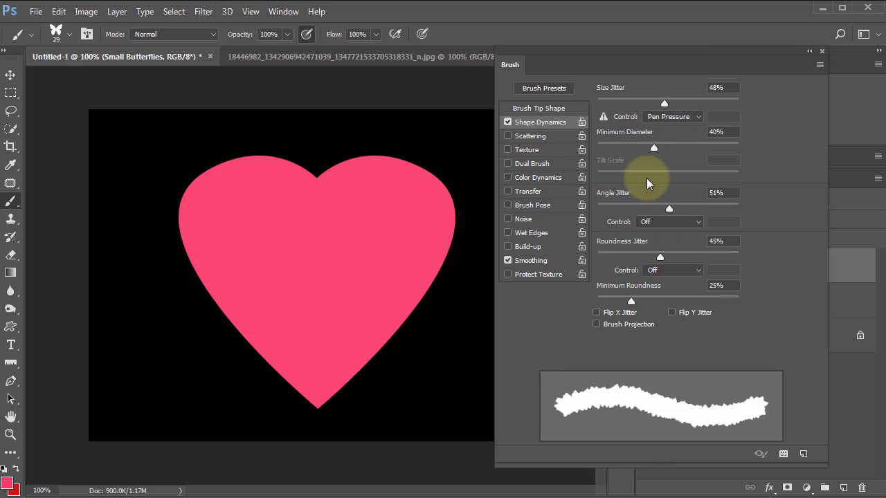
Step: Enable Scattering for the butterfly brush with a count of 1 and count jitter of 46%
click(532, 137)
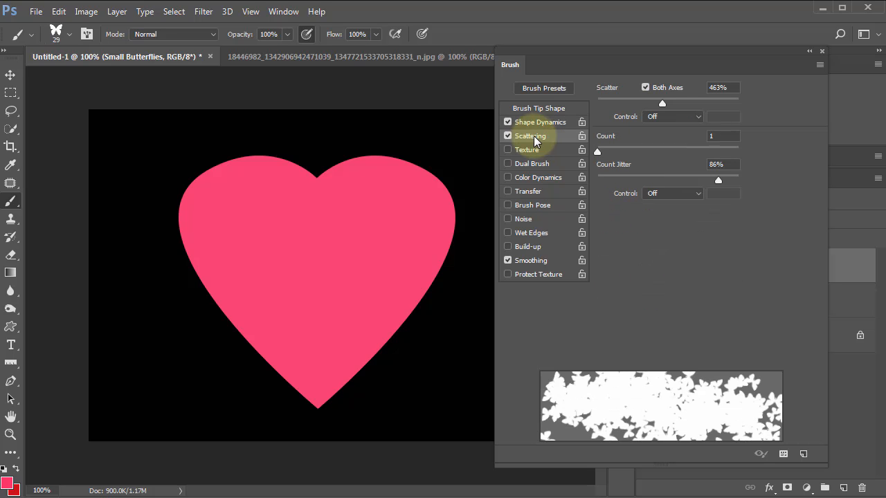
click(656, 147)
drag(655, 149, 585, 149)
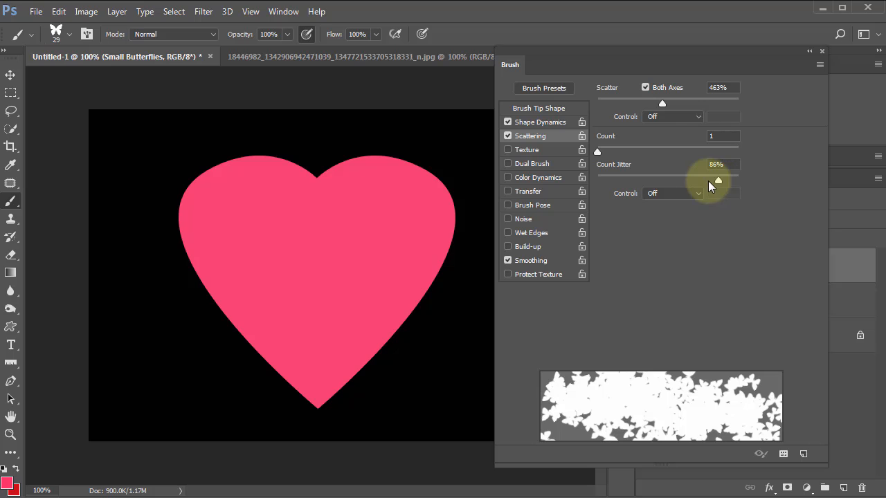
drag(708, 181, 666, 182)
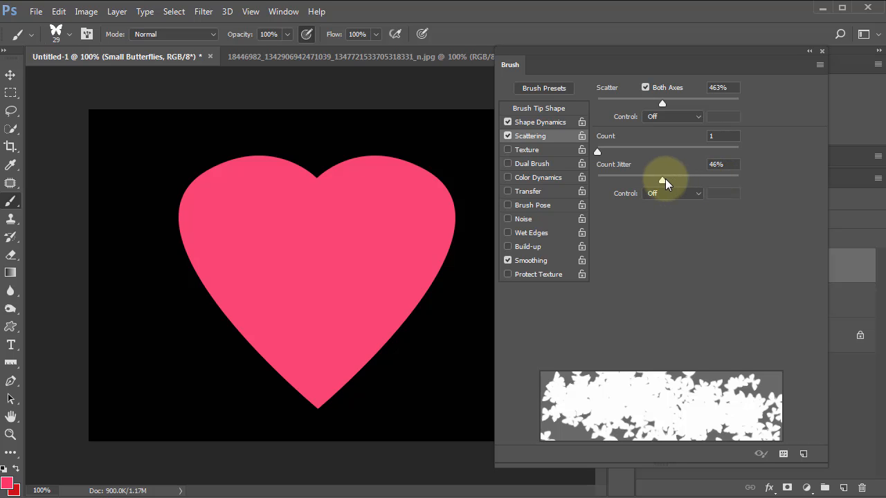
Step: Set the butterfly brush tip's spacing to 33%
click(547, 110)
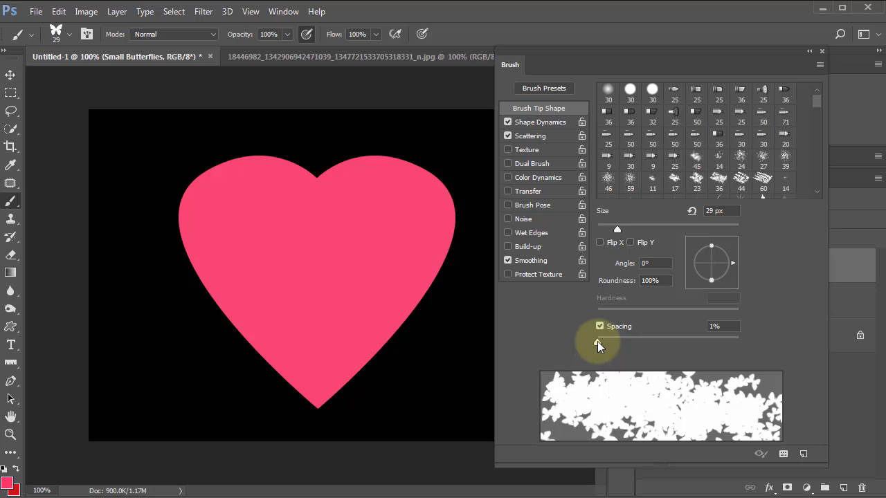
drag(598, 340, 616, 340)
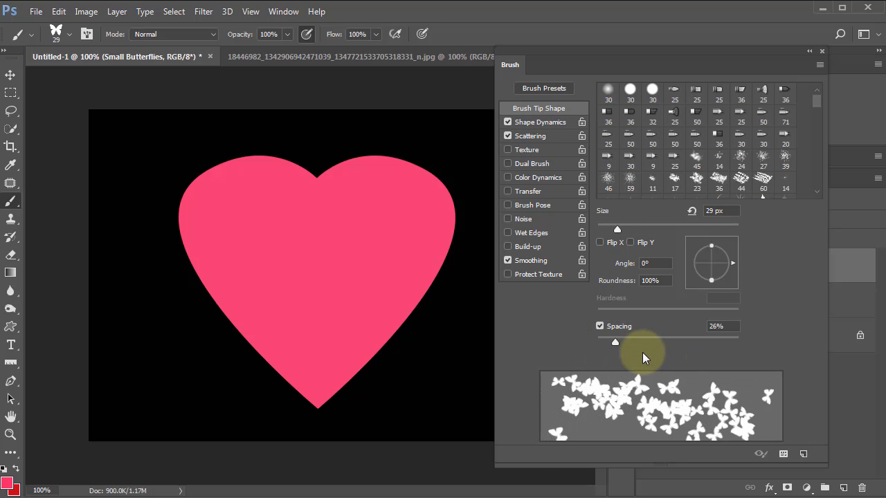
drag(615, 342, 620, 342)
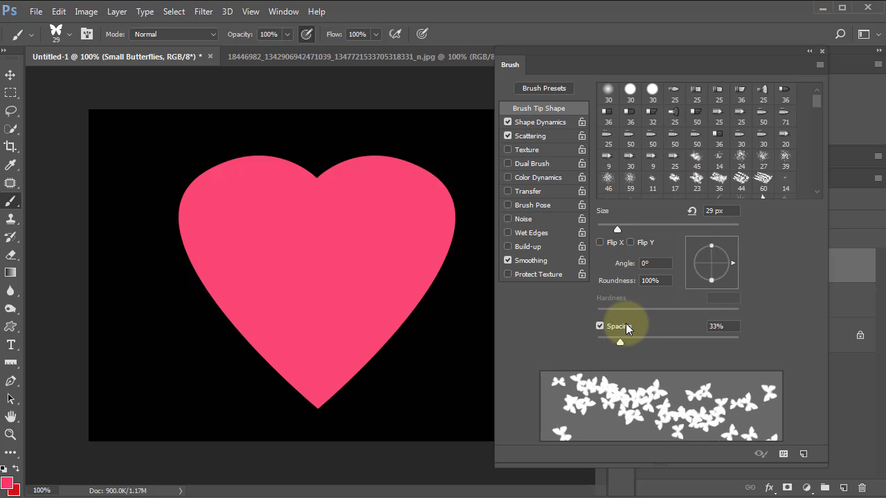
Step: Enable Color Dynamics with hue jitter 21%, saturation jitter 31% and brightness jitter 25%, then return to the Scattering settings
click(540, 178)
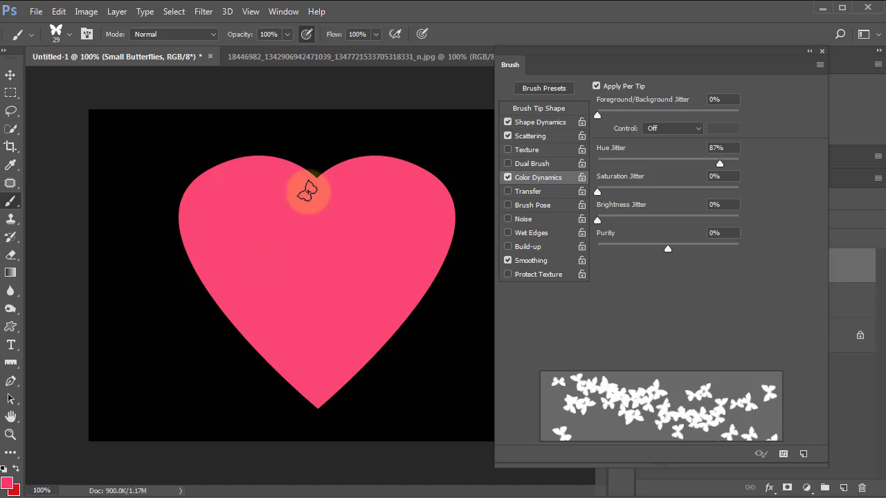
click(628, 163)
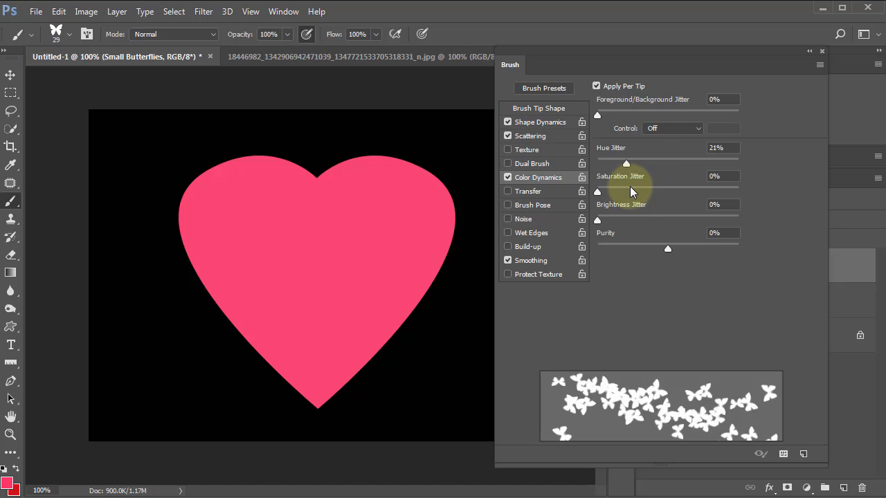
click(641, 191)
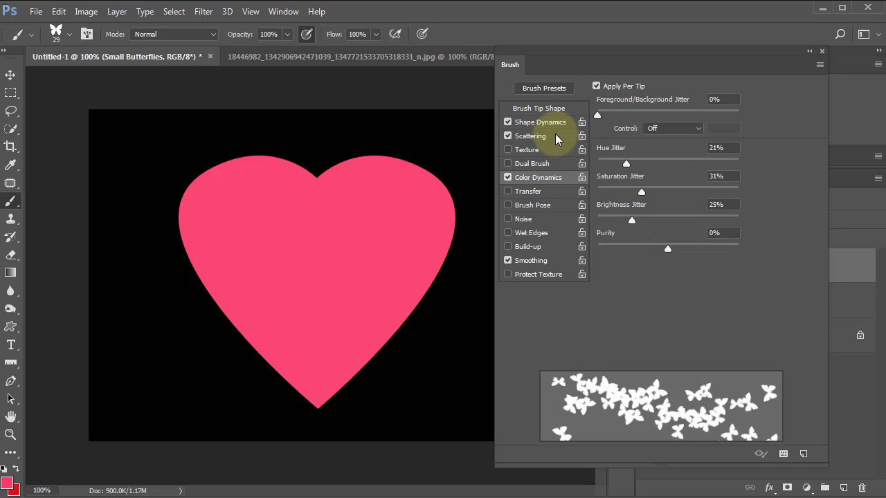
click(530, 135)
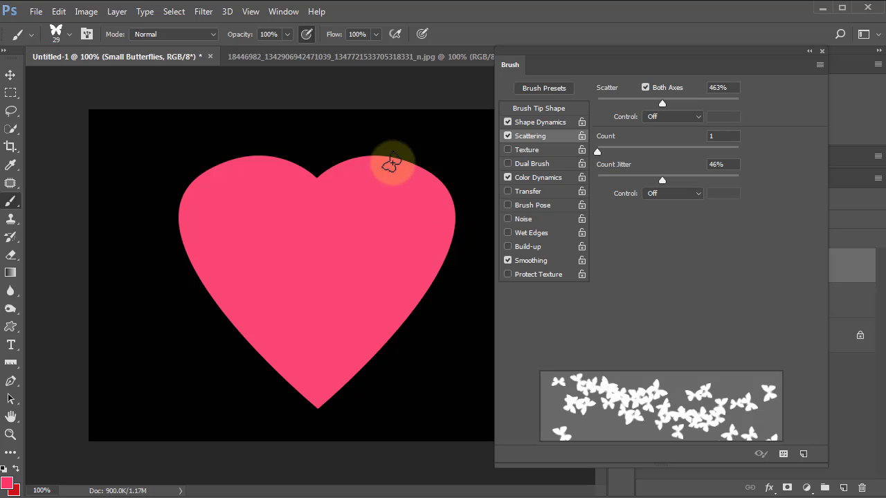
Step: Try painting multicolored butterflies down both sides of the heart, and compare them with the finished Happy Mothers Day image
mouse_move(414, 173)
mouse_down()
mouse_move(448, 224)
mouse_move(448, 260)
mouse_move(400, 317)
mouse_move(313, 383)
mouse_move(308, 325)
mouse_move(423, 190)
mouse_move(412, 272)
mouse_move(454, 294)
mouse_move(372, 308)
mouse_move(405, 316)
mouse_move(364, 342)
mouse_up()
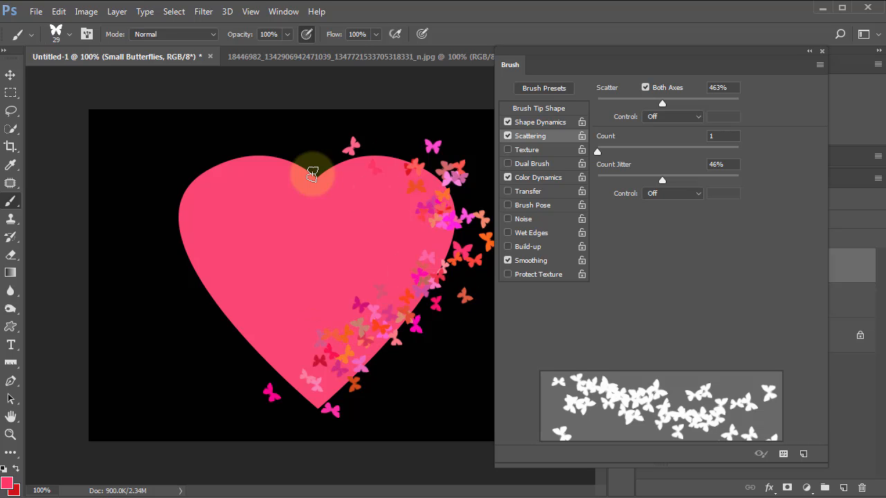
mouse_move(314, 174)
mouse_down()
mouse_move(199, 176)
mouse_move(184, 217)
mouse_move(208, 281)
mouse_move(251, 337)
mouse_move(331, 383)
mouse_up()
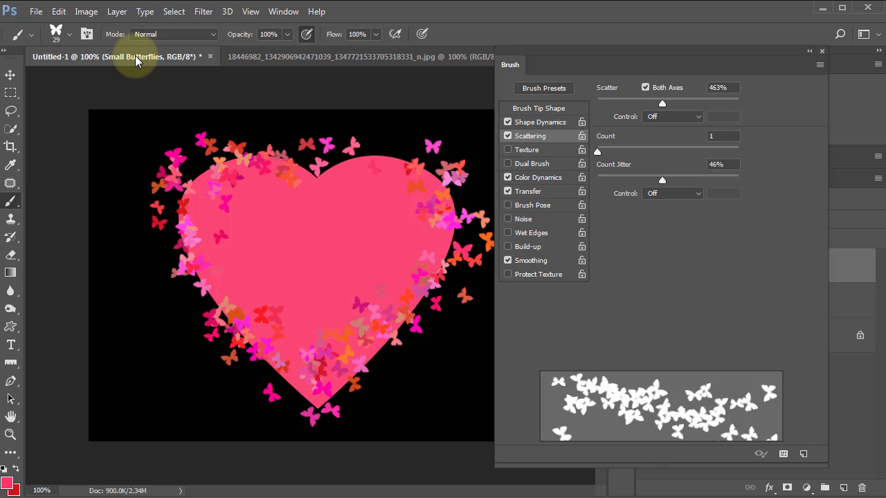
click(256, 57)
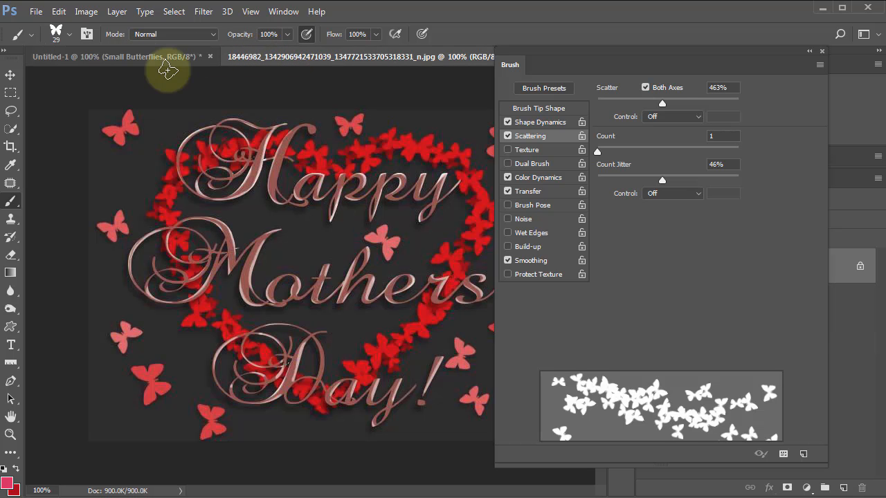
click(163, 57)
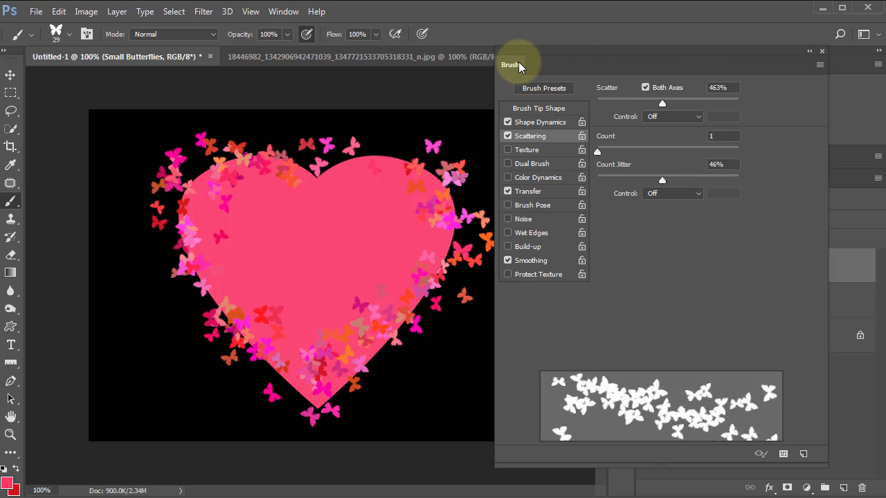
Step: Turn off Color Dynamics and clear all painted butterflies from the Small Butterflies layer
drag(612, 67, 885, 114)
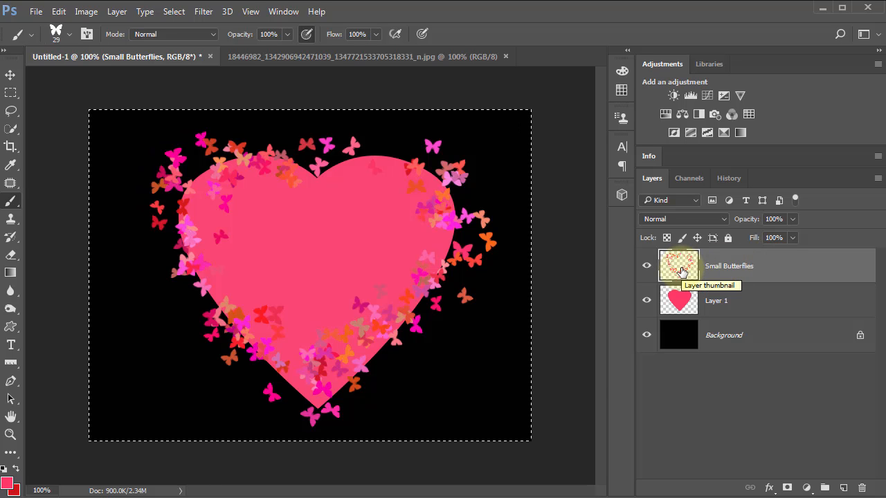
key(Delete)
Step: Try painting pink butterflies over and beside the heart's right half, and clear the strokes from the layer
mouse_move(297, 207)
mouse_down()
mouse_move(305, 183)
mouse_move(332, 177)
mouse_move(381, 274)
mouse_move(392, 220)
mouse_move(425, 245)
mouse_up()
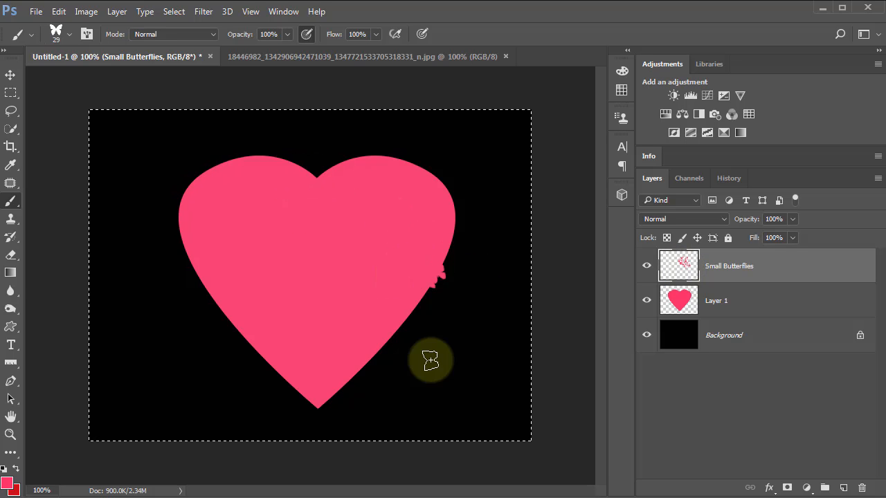
mouse_move(425, 358)
mouse_down()
mouse_move(425, 285)
mouse_move(442, 234)
mouse_up()
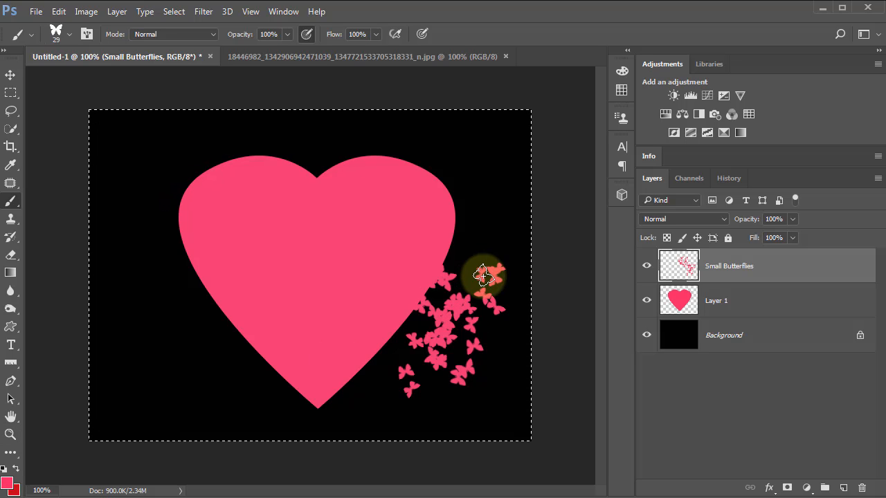
key(Delete)
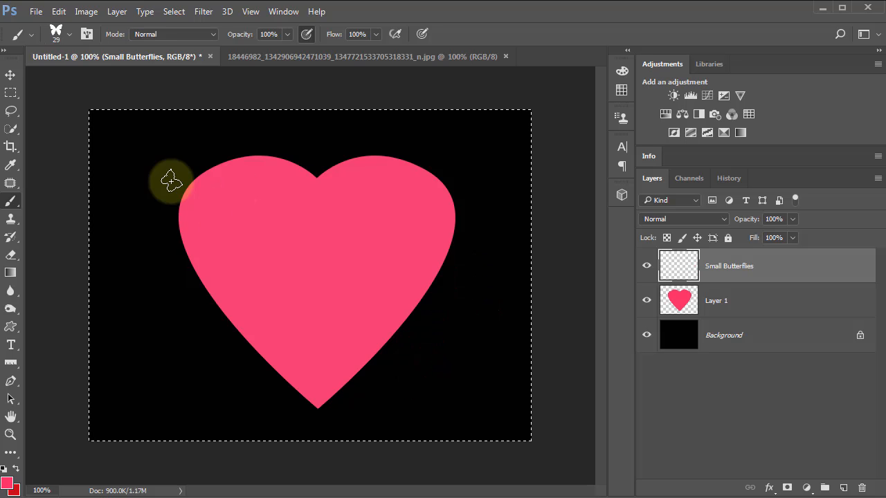
Step: Try painting pink butterflies around both sides of the heart, and clear them from the Small Butterflies layer
mouse_move(229, 254)
mouse_down()
mouse_move(461, 238)
mouse_move(229, 301)
mouse_move(390, 351)
mouse_move(264, 267)
mouse_move(381, 279)
mouse_up()
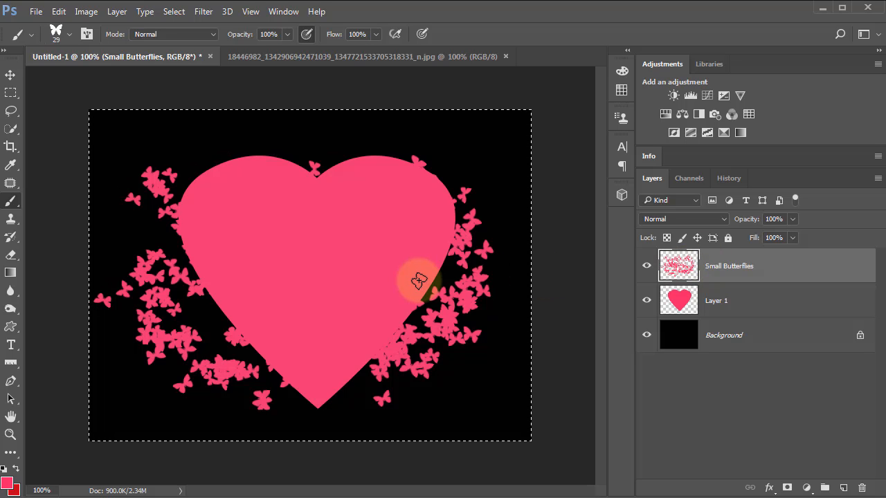
key(Delete)
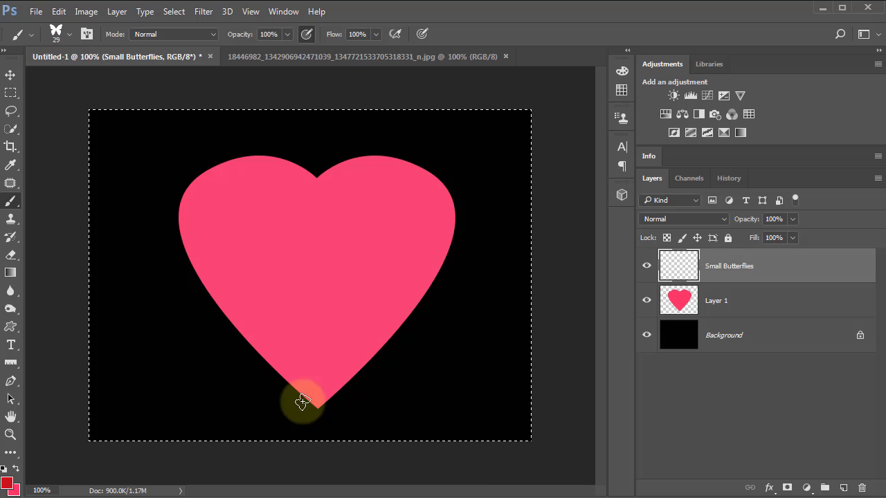
Step: With red as the foreground colour, try painting butterflies down the heart's right edge, and remove the strokes from the layer
mouse_move(424, 286)
mouse_down()
mouse_move(306, 395)
mouse_move(303, 375)
mouse_move(356, 383)
mouse_up()
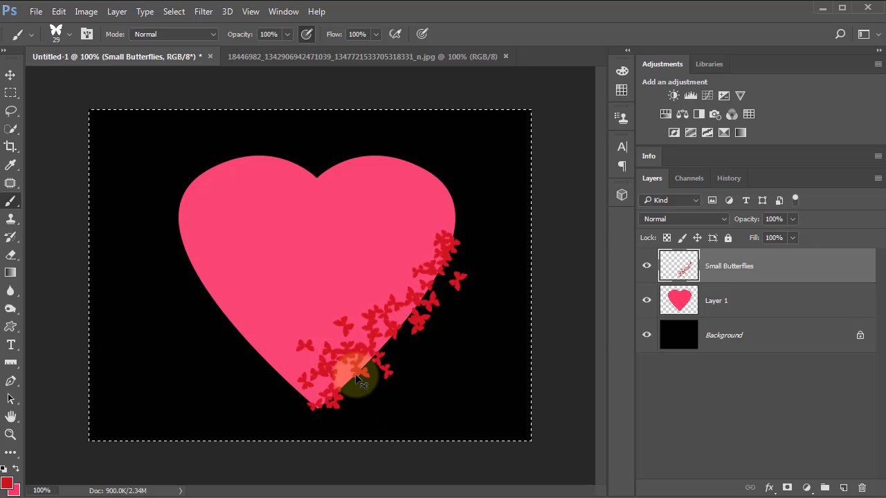
key(ctrl+z)
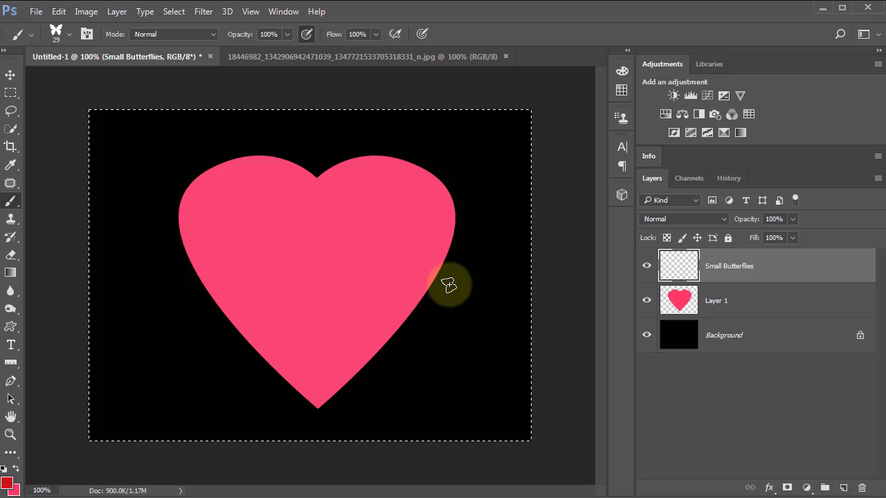
mouse_move(458, 207)
mouse_down()
mouse_move(438, 288)
mouse_move(382, 360)
mouse_up()
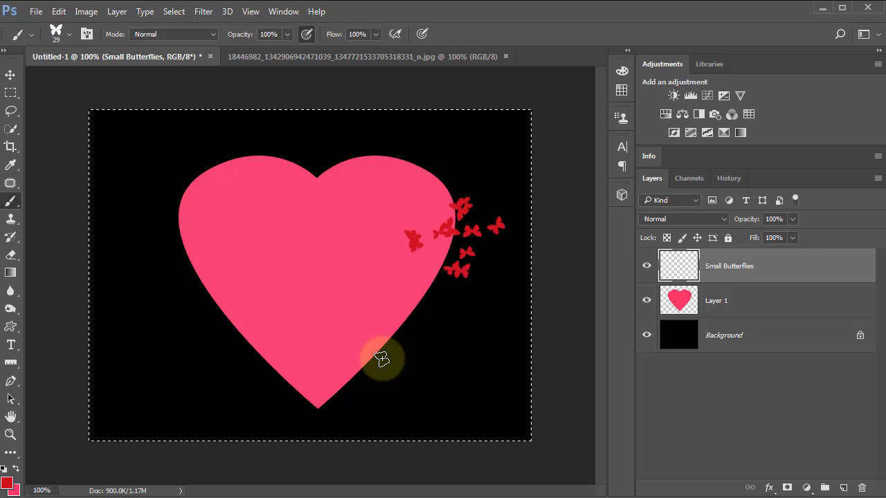
drag(435, 284, 452, 308)
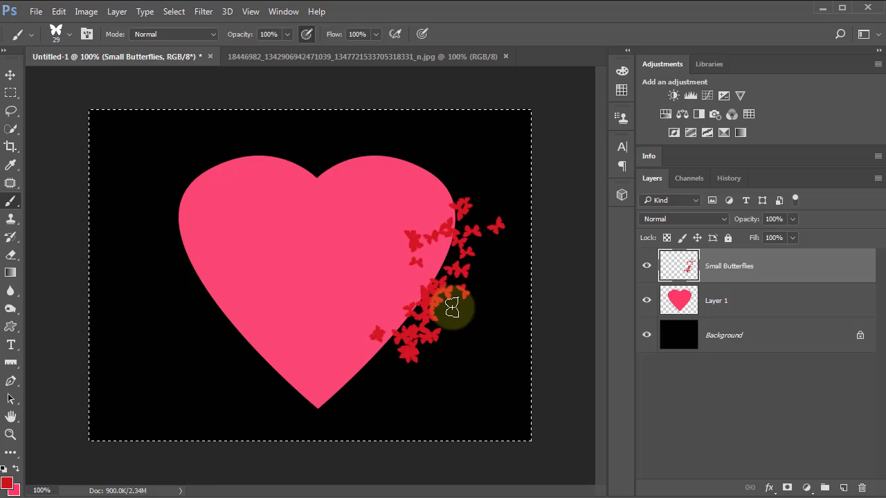
key(Delete)
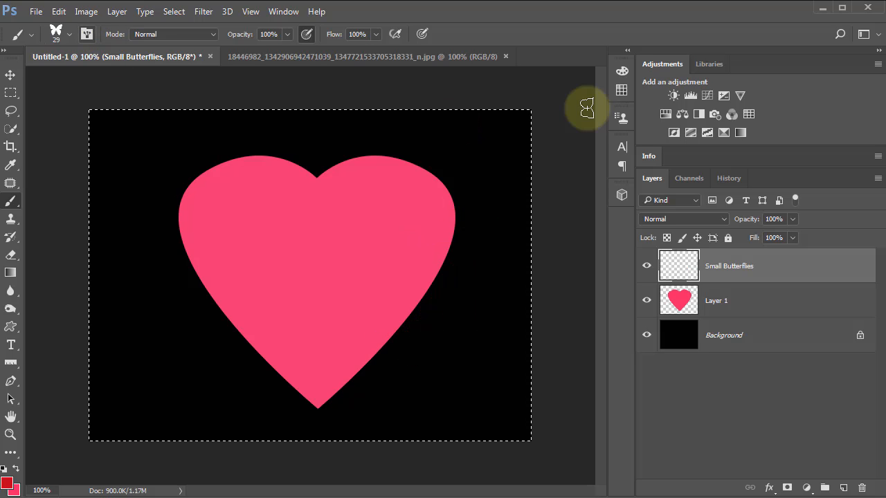
Step: Set the butterfly brush tip to size 26 px and spacing 23%, and undo a test stroke on the heart's right edge
click(86, 33)
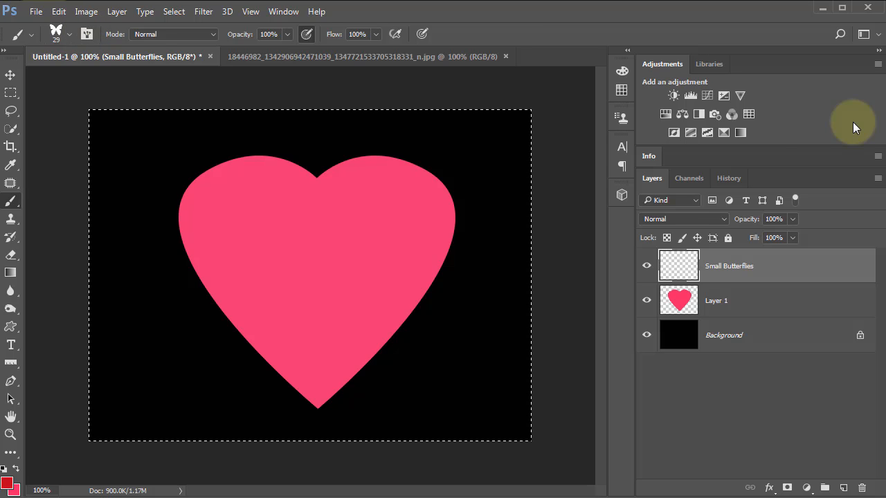
mouse_move(801, 119)
mouse_down()
mouse_move(581, 101)
mouse_move(555, 90)
mouse_up()
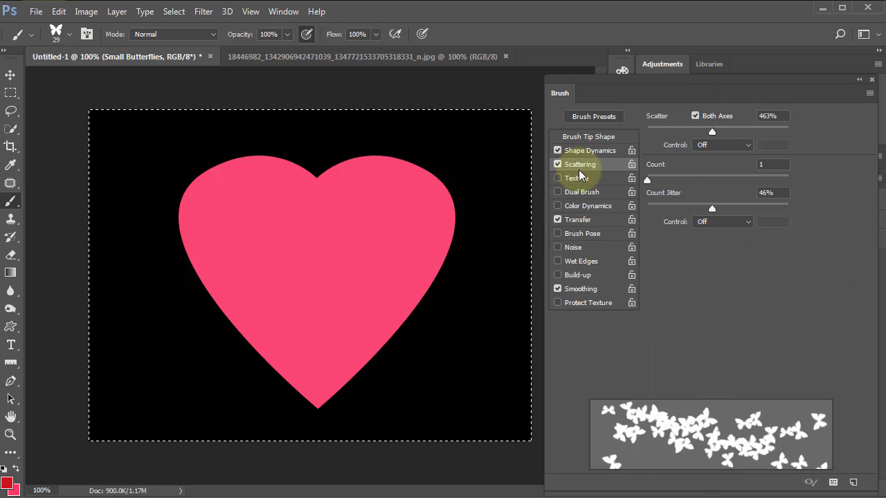
click(580, 139)
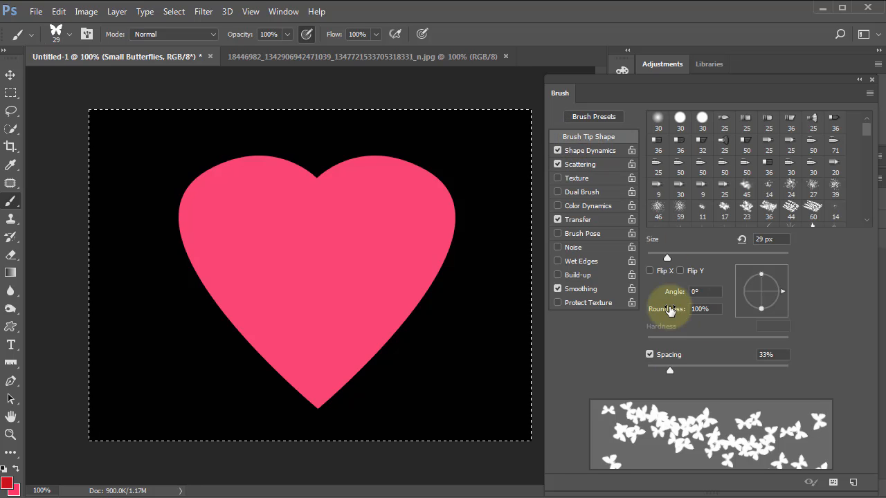
drag(666, 257, 665, 258)
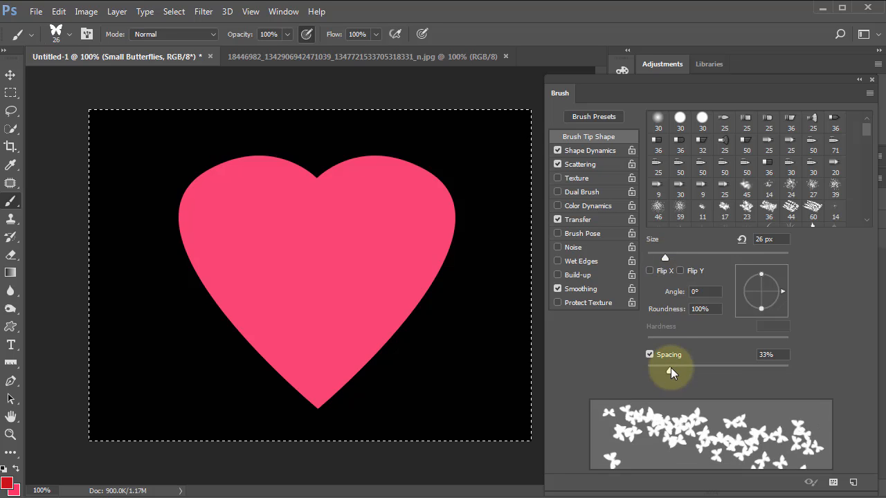
drag(670, 374, 663, 380)
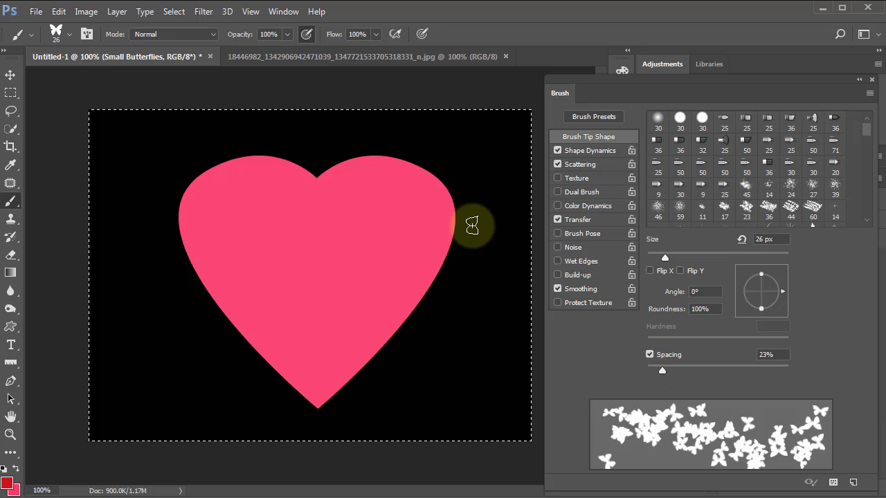
mouse_move(452, 234)
mouse_down()
mouse_move(440, 265)
mouse_move(388, 326)
mouse_move(418, 229)
mouse_move(420, 340)
mouse_move(424, 333)
mouse_up()
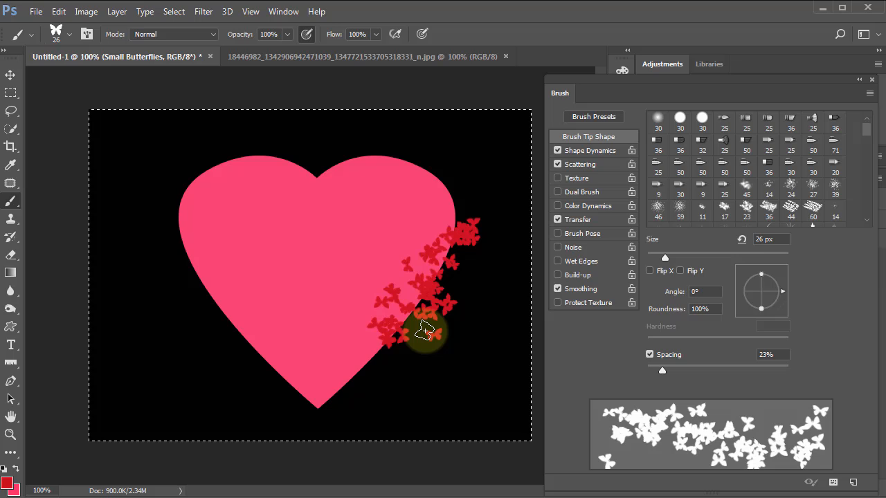
key(ctrl+z)
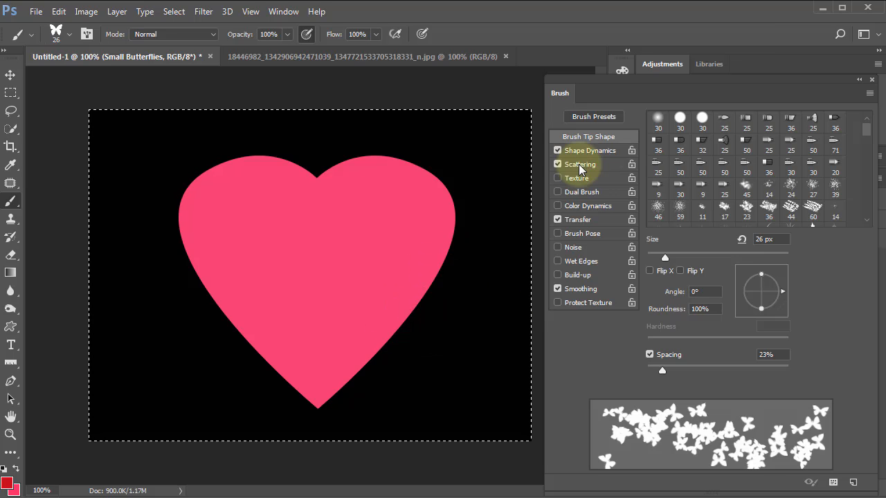
Step: Reduce the brush scatter to 265% and try a stroke of red butterflies down the heart's right edge
click(587, 151)
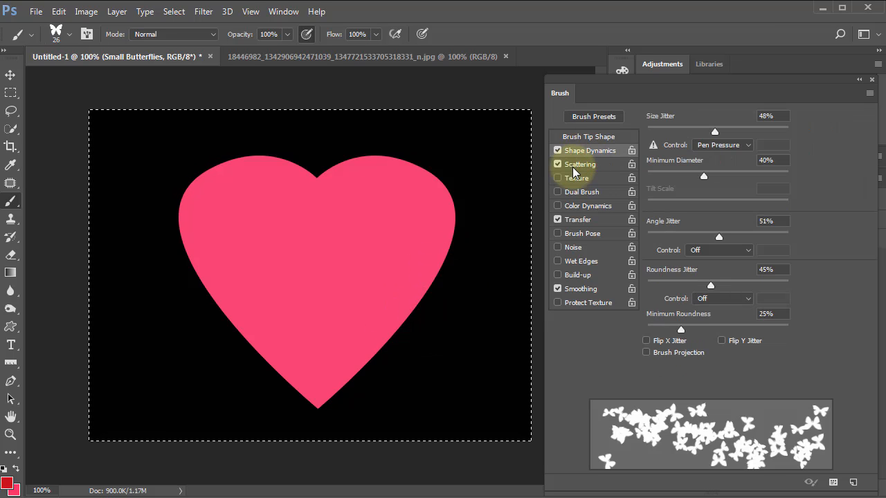
click(576, 166)
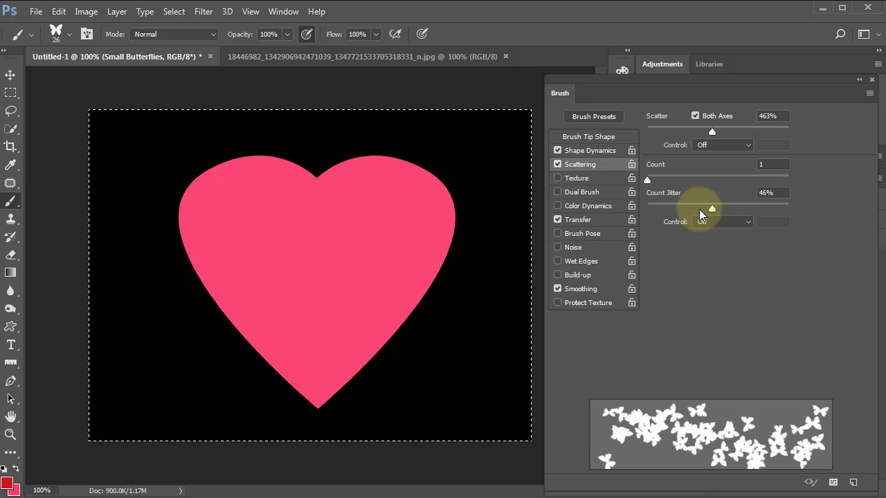
drag(711, 131, 685, 131)
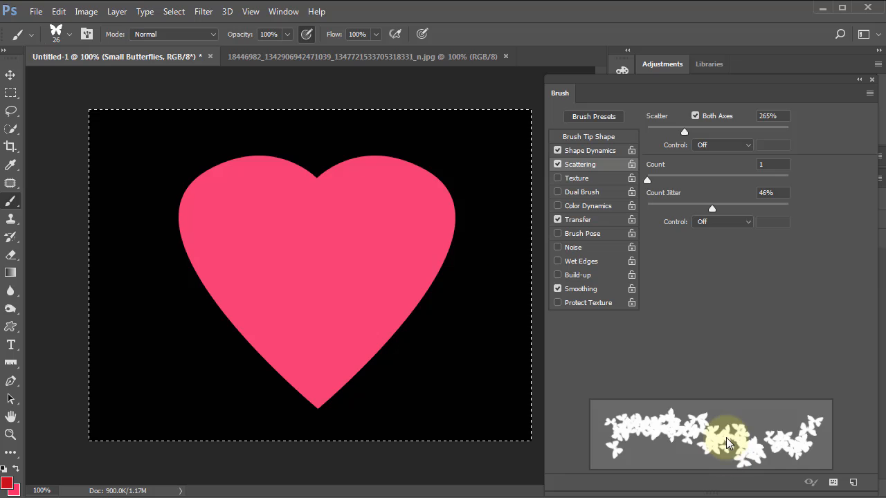
mouse_move(457, 239)
mouse_down()
mouse_move(400, 333)
mouse_move(356, 366)
mouse_up()
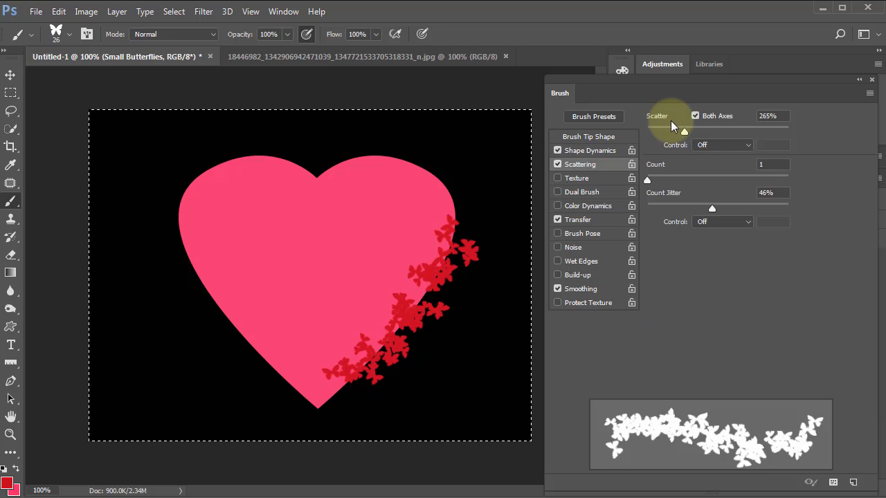
Step: Set the brush scatter to 157%, test it down the heart's left edge, and clear all butterflies from the layer
click(670, 132)
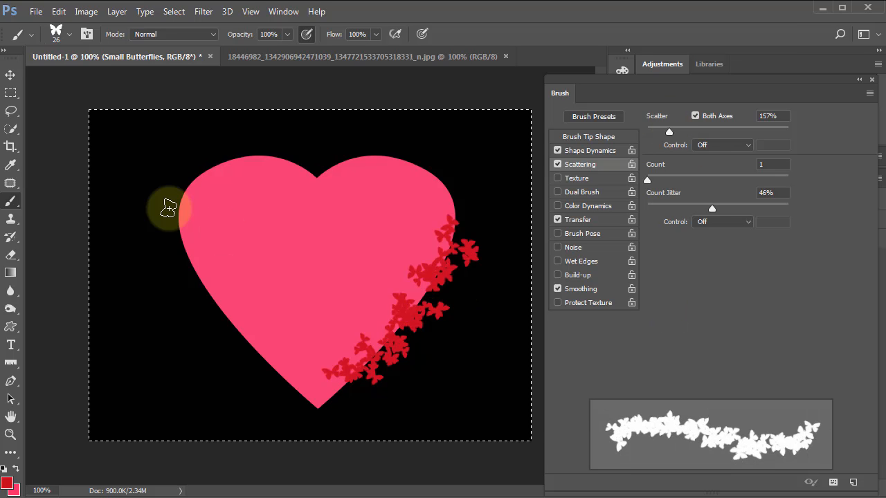
mouse_move(185, 214)
mouse_down()
mouse_move(227, 311)
mouse_move(281, 365)
mouse_up()
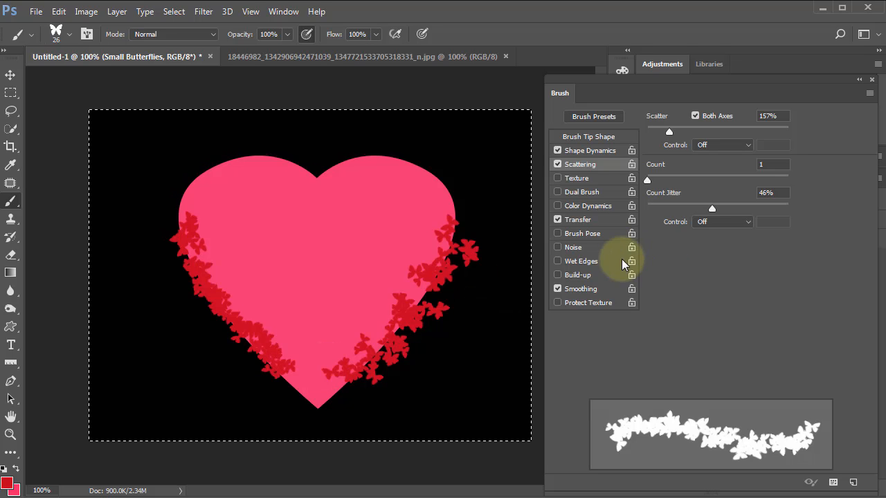
key(Delete)
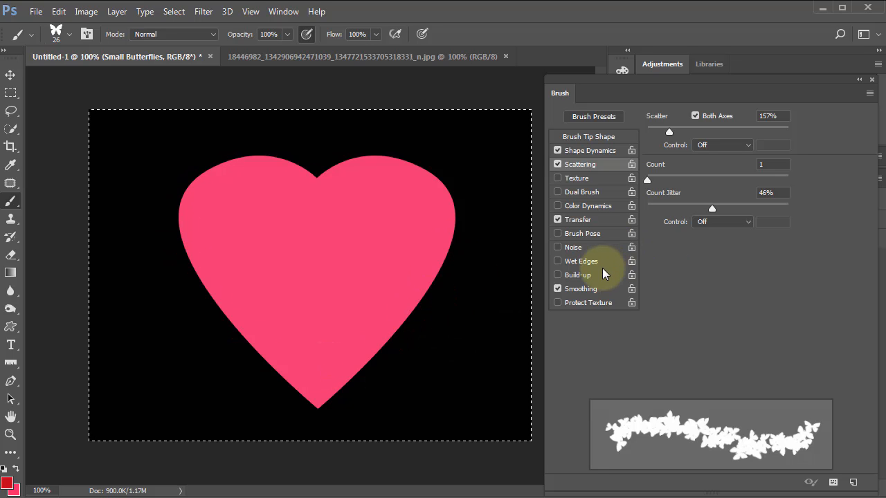
Step: Set the brush tip spacing to 88% and paint red butterflies along the heart's whole outline on the Small Butterflies layer
click(585, 137)
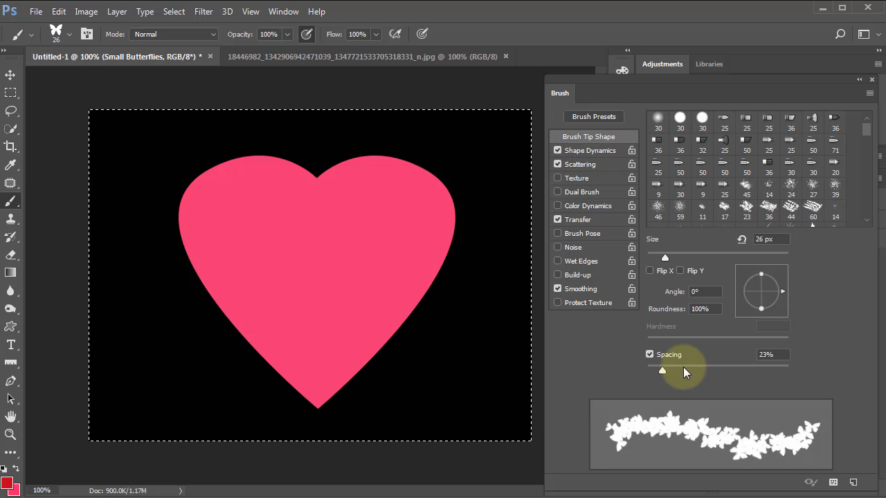
drag(662, 374, 713, 374)
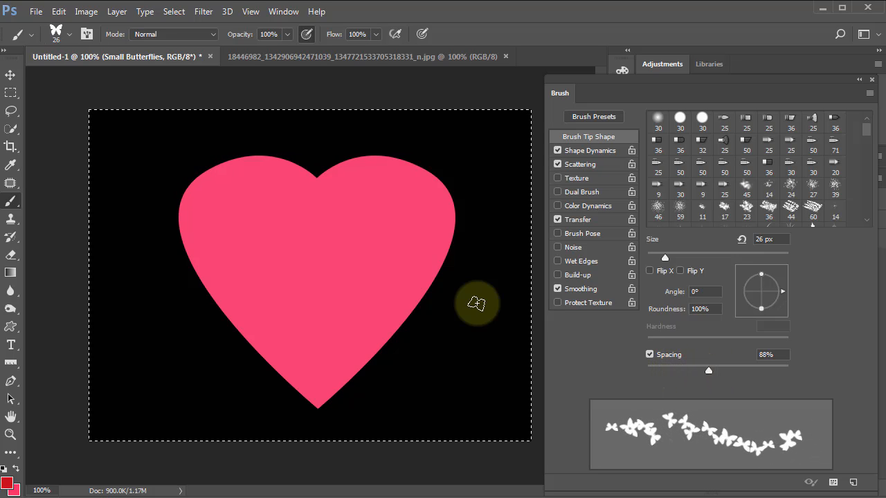
mouse_move(427, 289)
mouse_down()
mouse_move(332, 398)
mouse_move(304, 401)
mouse_up()
mouse_move(258, 355)
mouse_down()
mouse_move(191, 269)
mouse_move(182, 212)
mouse_move(207, 166)
mouse_move(283, 157)
mouse_move(320, 180)
mouse_move(365, 161)
mouse_move(425, 166)
mouse_move(451, 191)
mouse_move(459, 223)
mouse_move(451, 251)
mouse_up()
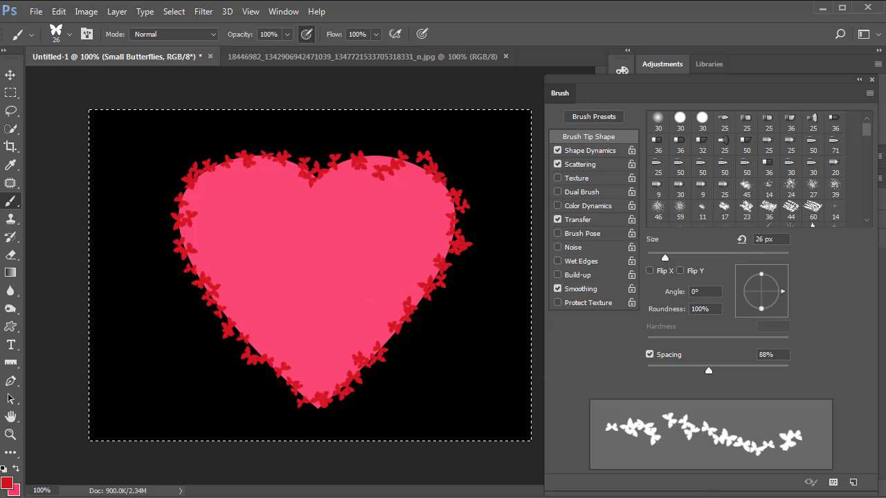
key(F5)
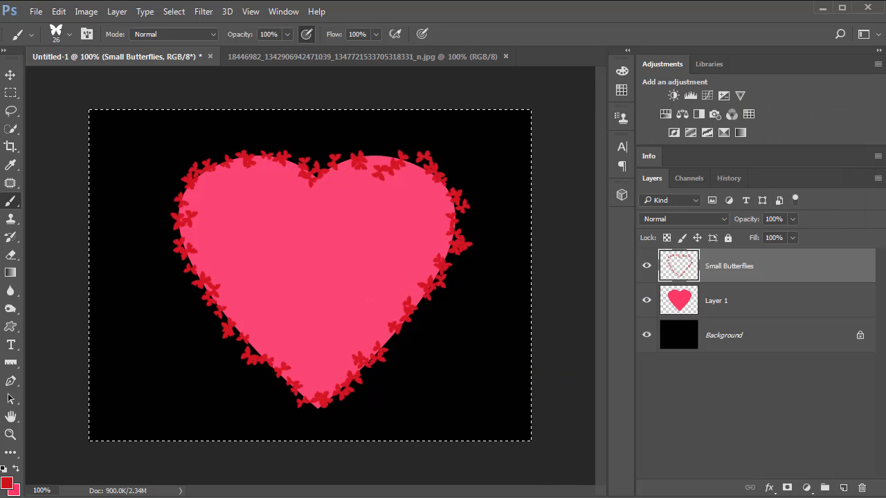
Step: Hide the pink heart on Layer 1 and fill thin spots in the butterfly outline with additional red butterflies
click(647, 303)
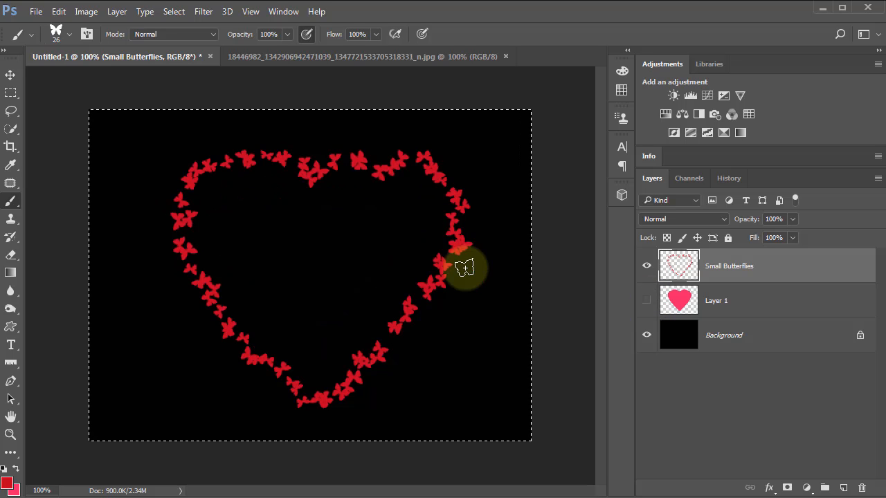
click(463, 218)
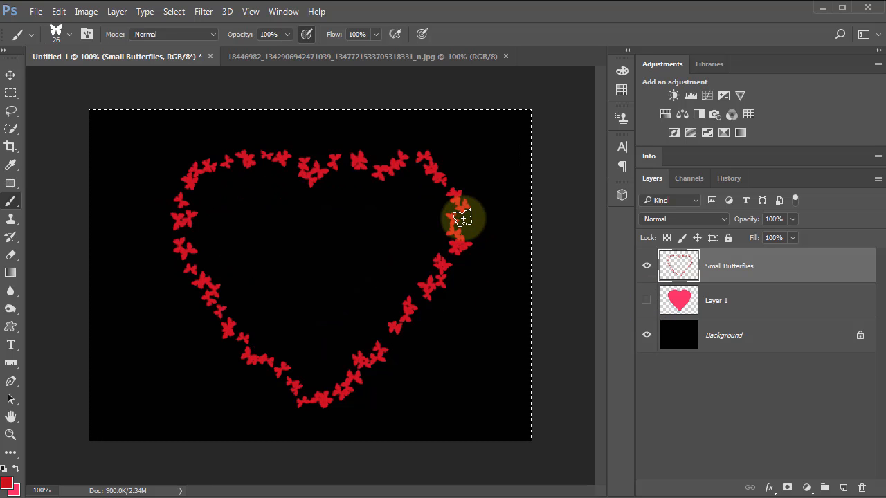
click(464, 228)
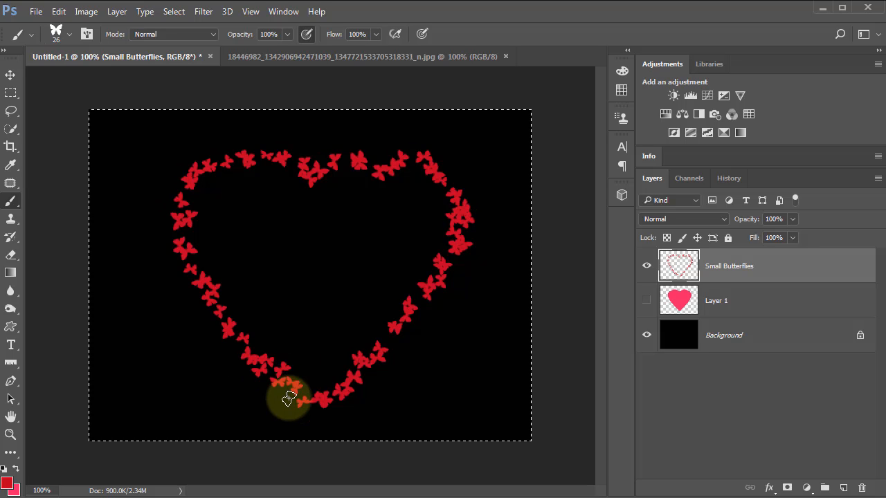
click(271, 378)
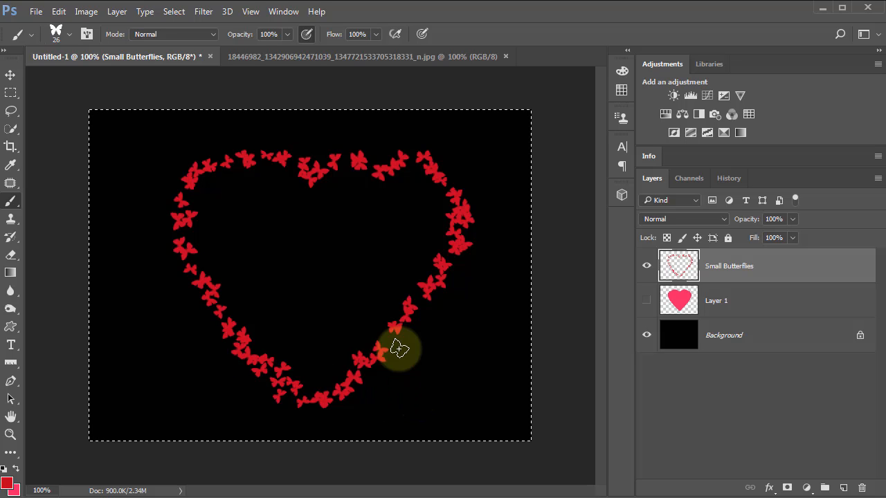
drag(391, 341, 421, 300)
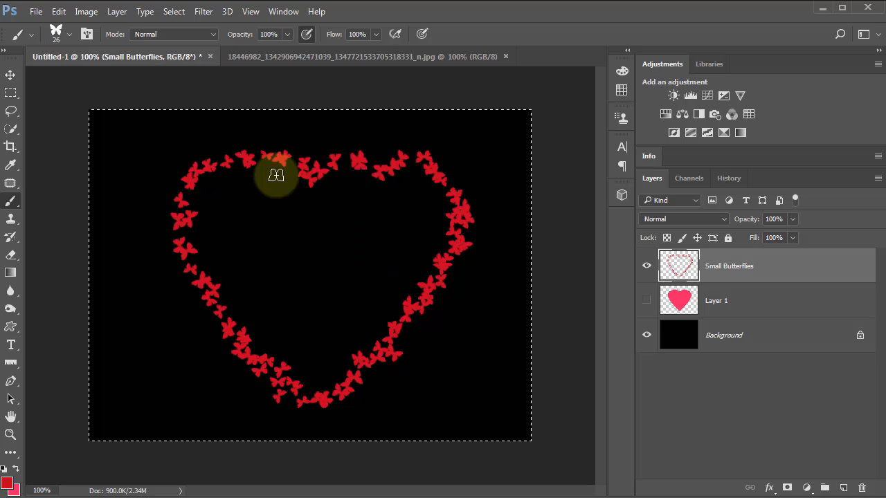
click(253, 147)
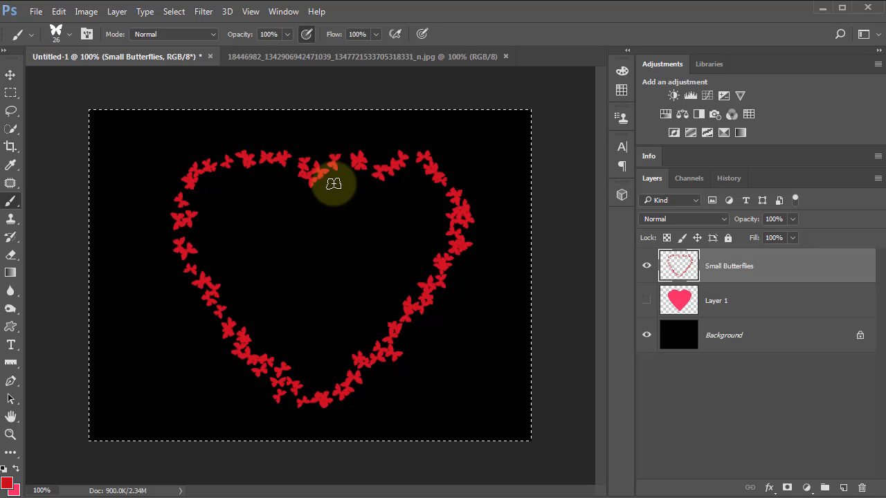
click(347, 160)
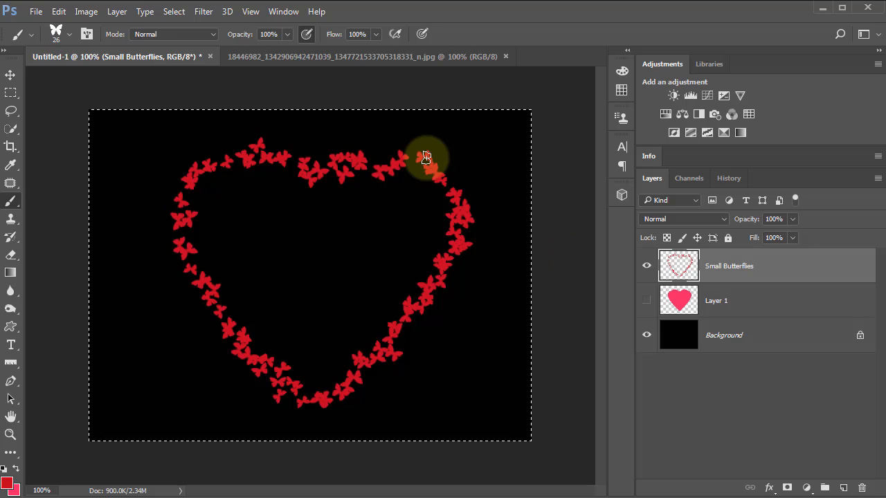
click(456, 182)
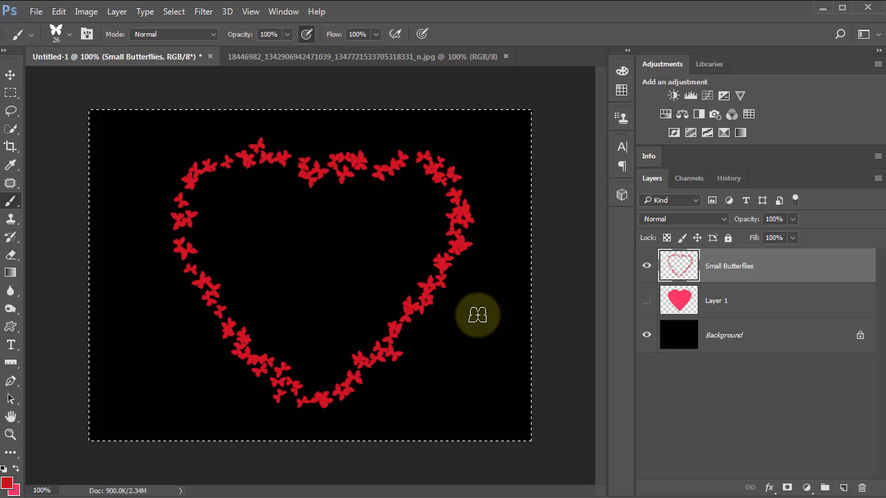
Step: Try painting a trail of red butterflies outside the outline's lower right side, and undo the stroke
mouse_move(488, 304)
mouse_down()
mouse_move(455, 379)
mouse_move(517, 409)
mouse_move(475, 411)
mouse_move(477, 376)
mouse_up()
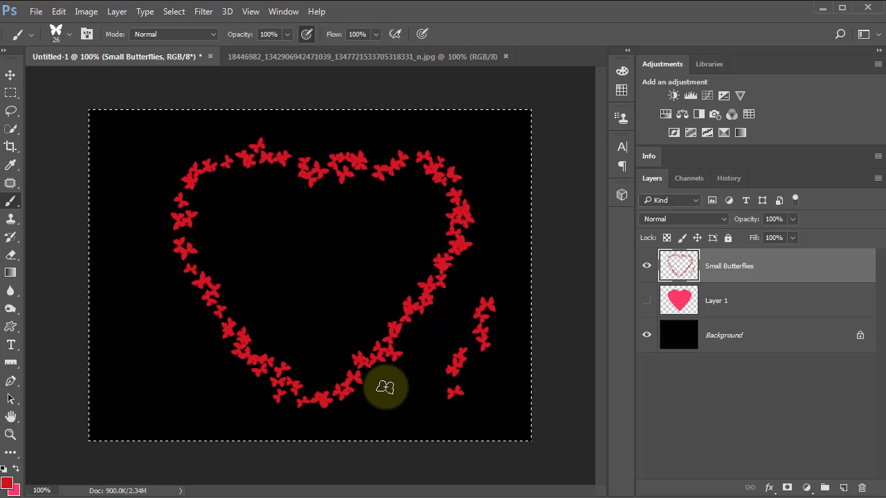
key(ctrl+z)
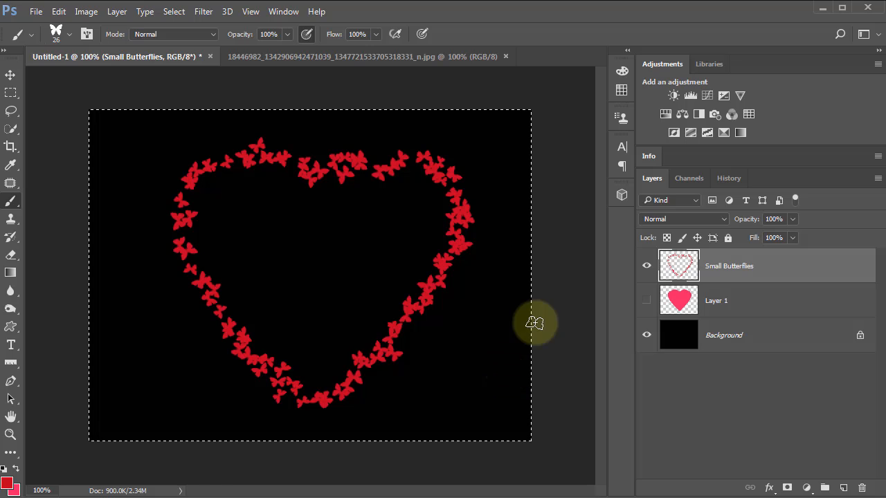
Step: Add a few red butterflies below the outline's top notch and fill the Background layer with white
mouse_move(327, 183)
mouse_down()
mouse_move(326, 198)
mouse_move(317, 187)
mouse_up()
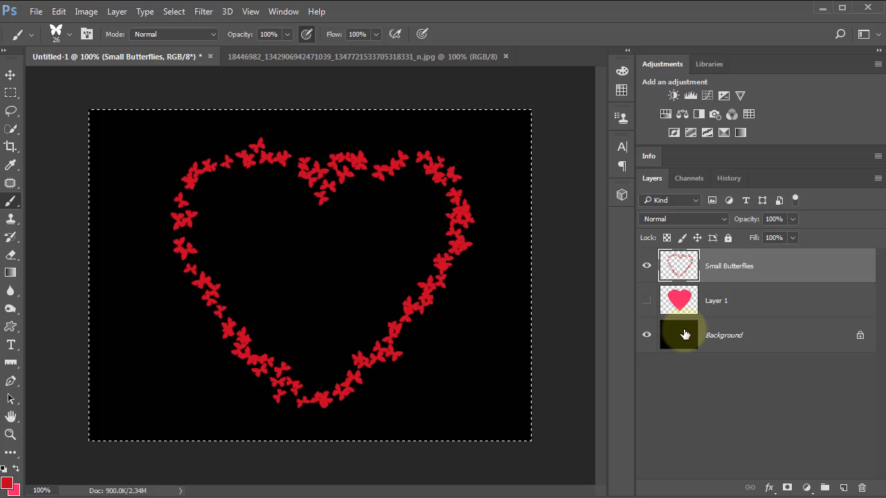
click(683, 336)
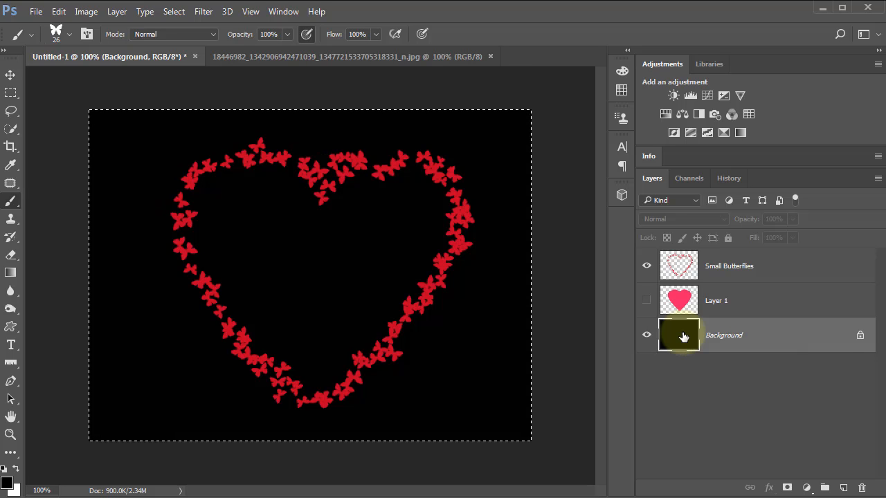
key(ctrl+BackSpace)
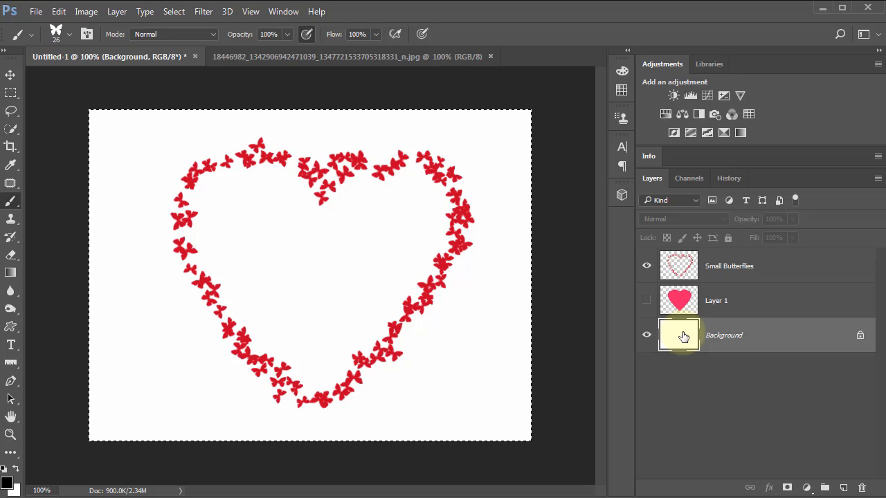
Step: Sample foreground color ca4e58 from a butterfly and test the brush at the heart's bottom tip on the Background layer
click(7, 485)
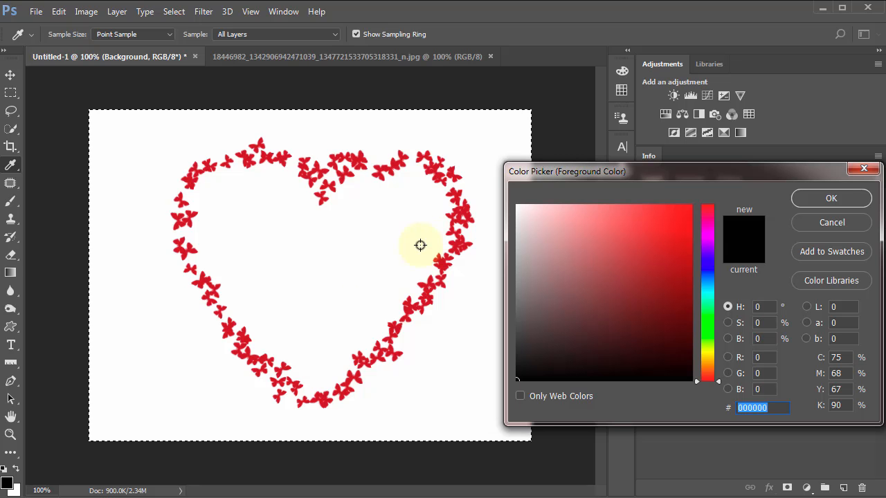
click(457, 248)
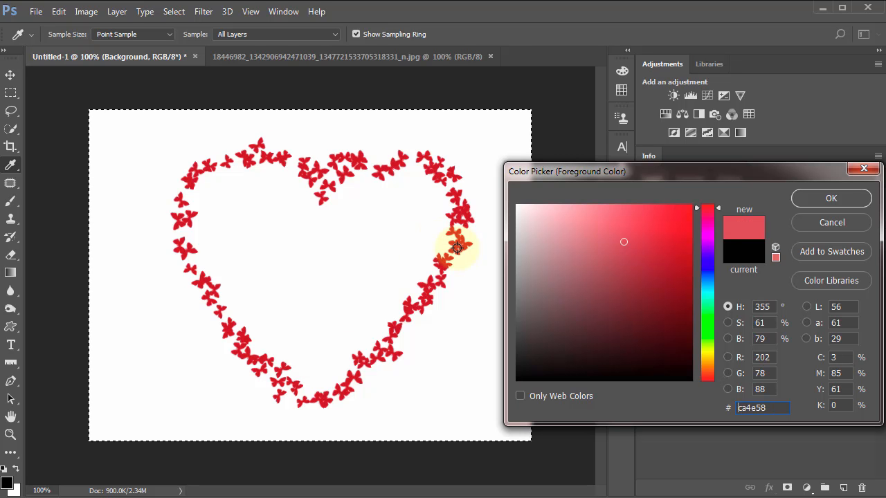
click(819, 198)
key(b)
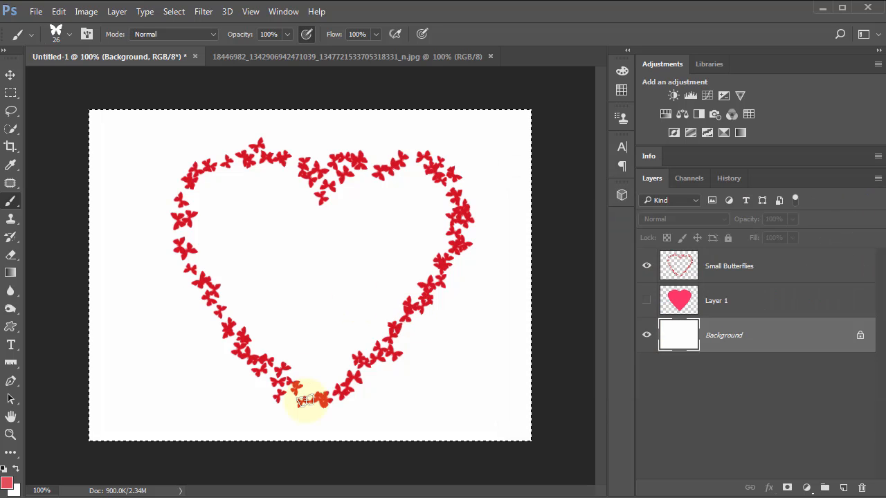
mouse_move(305, 401)
mouse_down()
mouse_move(289, 393)
mouse_move(329, 403)
mouse_up()
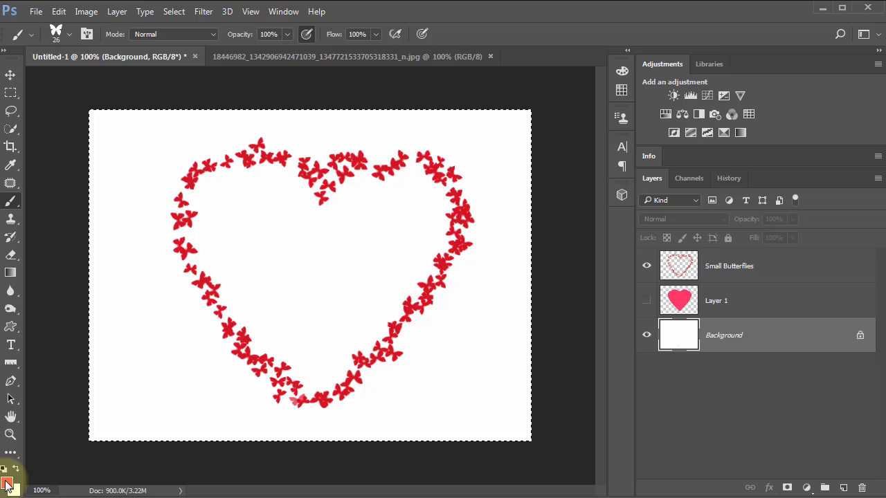
click(390, 182)
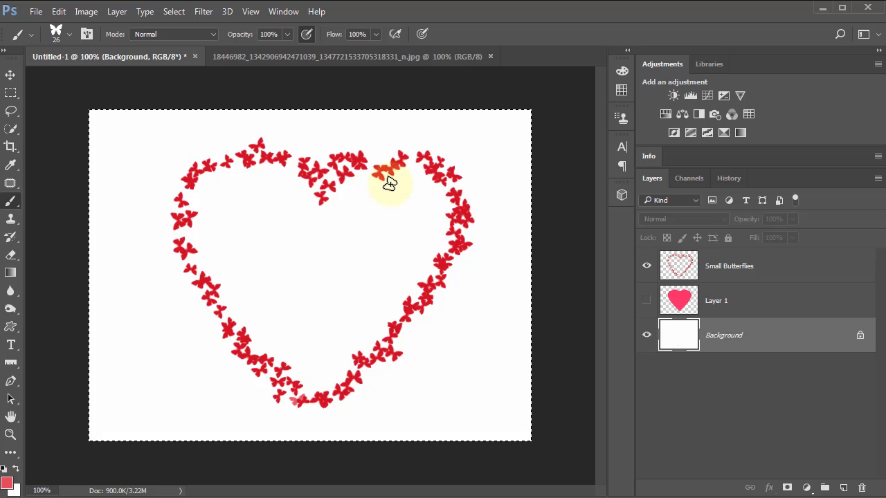
Step: Set the foreground color to red d20919 and test it with butterflies below the heart's bottom tip
click(7, 483)
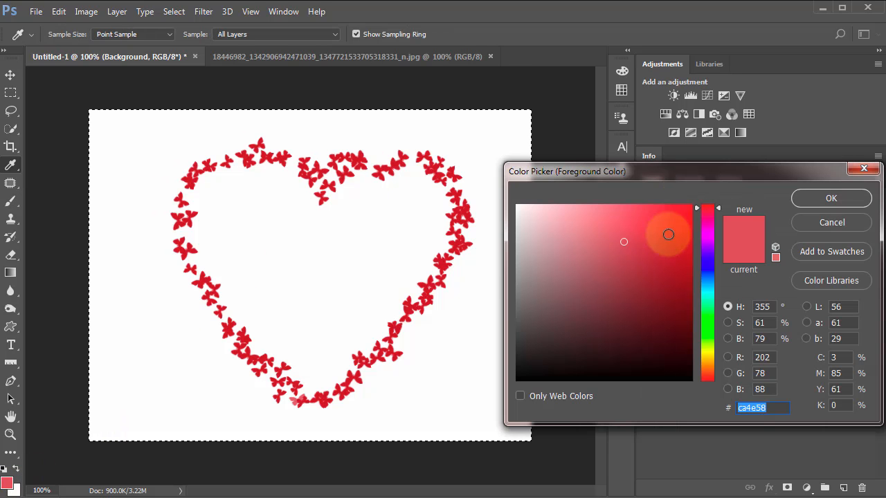
click(684, 236)
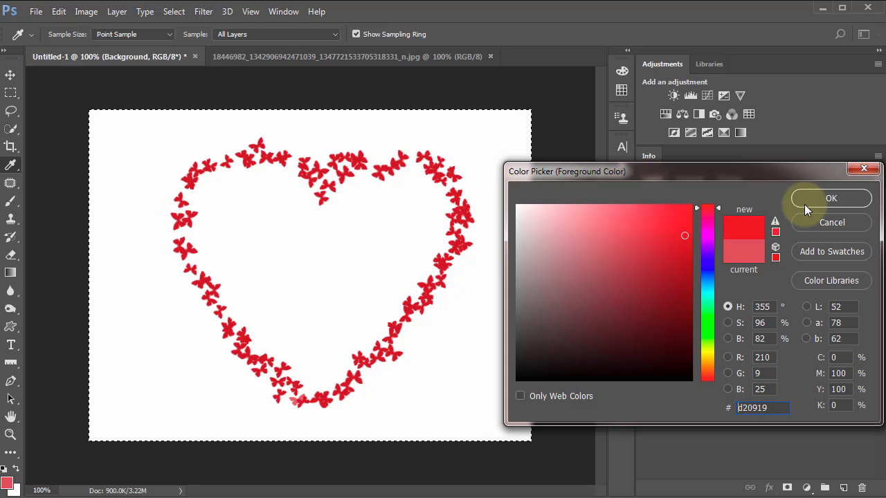
click(826, 199)
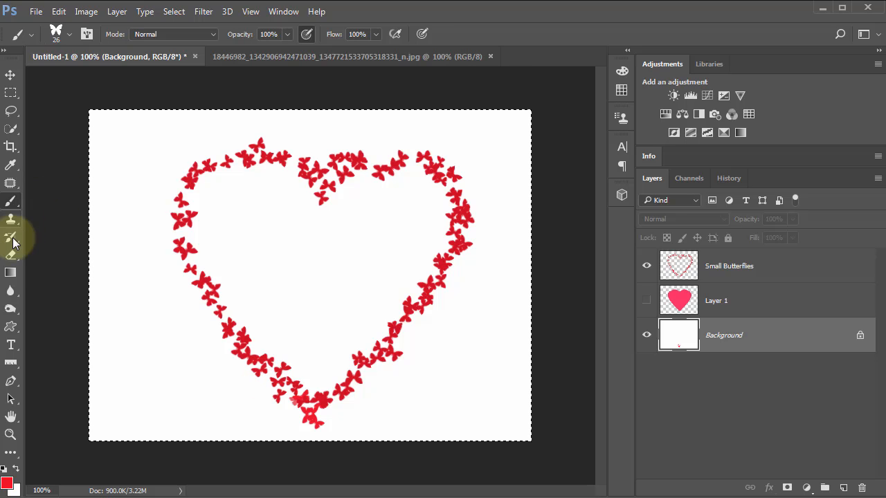
Step: Erase stray butterflies around the bottom tip, the top notch and the lower right side of the outline
click(11, 256)
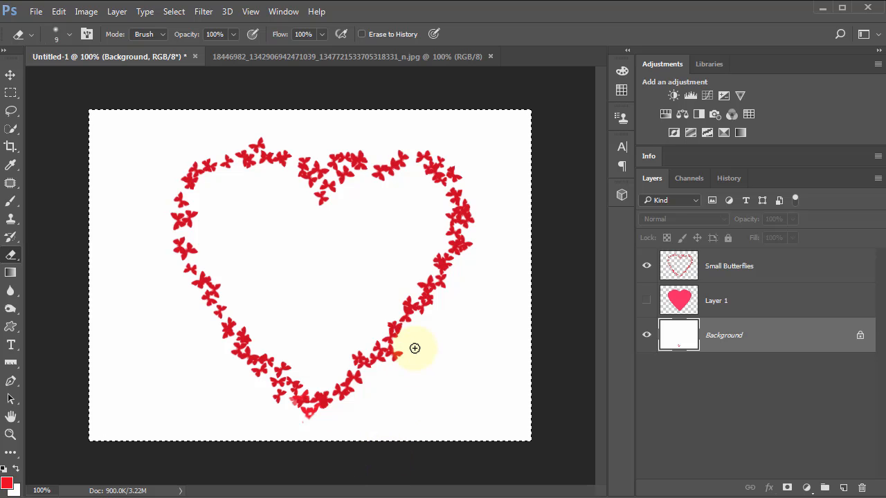
drag(415, 348, 392, 360)
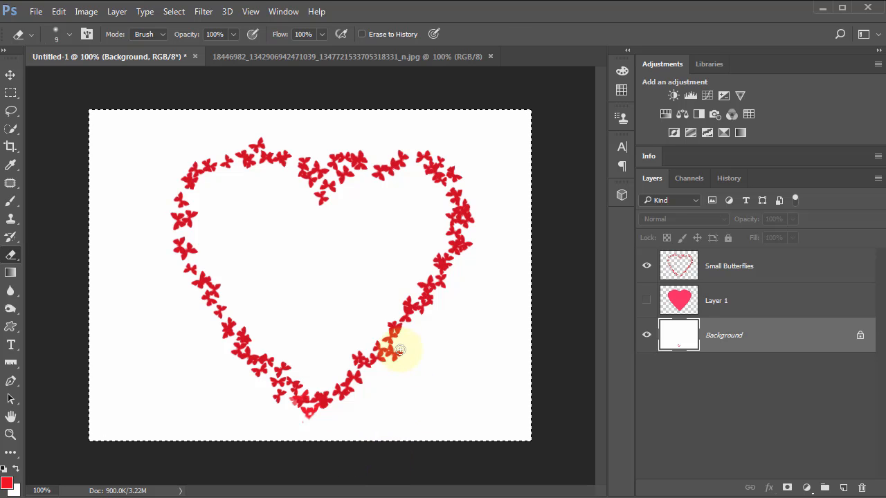
click(690, 268)
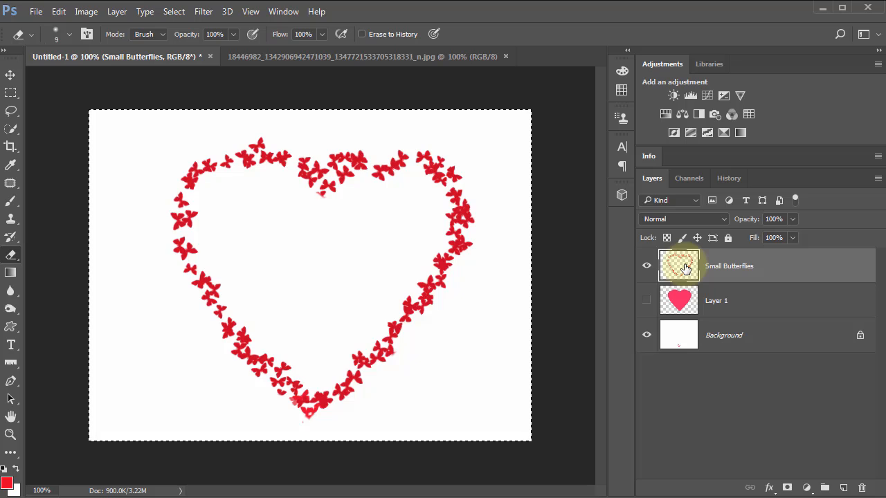
Step: Clear all butterflies from the Small Butterflies and Background layers and remove the selection
key(Delete)
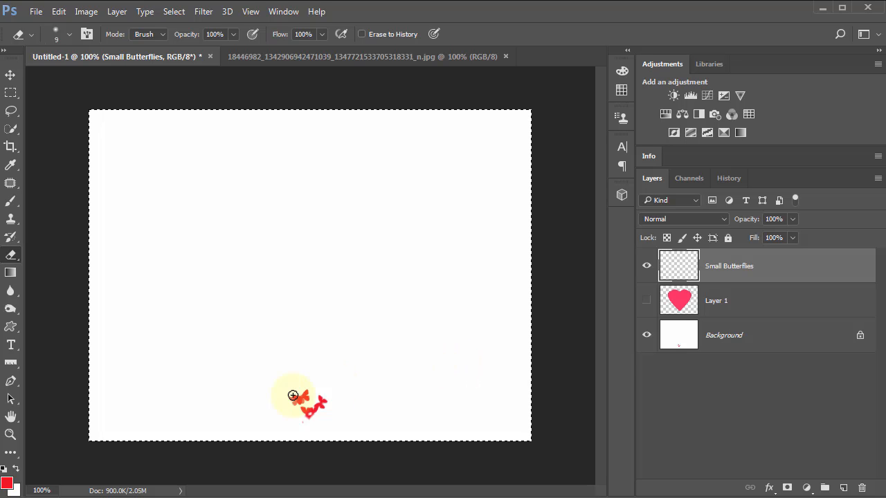
click(670, 337)
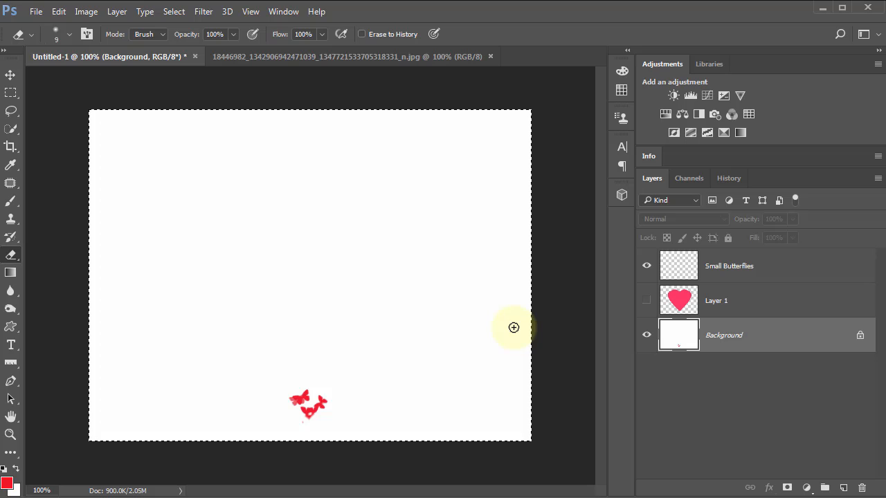
key(BackSpace)
key(ctrl+d)
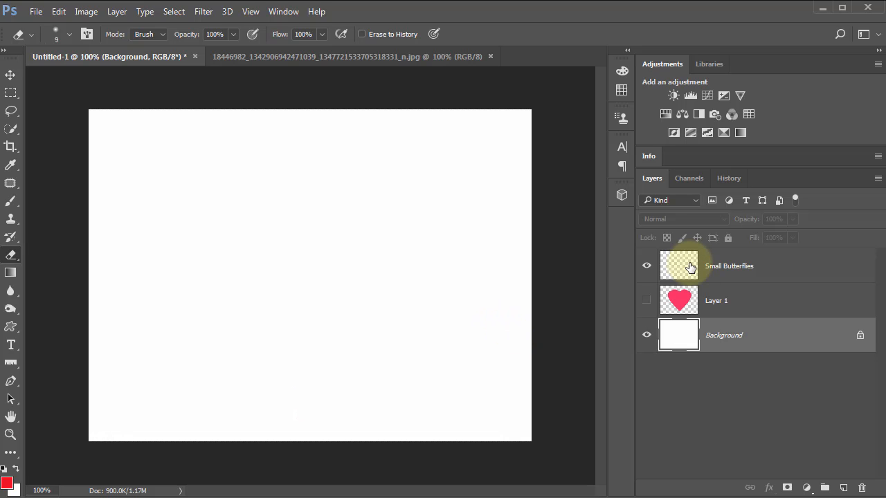
Step: Show the pink heart on Layer 1 and set the butterfly brush spacing to 82% with the Small Butterflies layer active
click(646, 300)
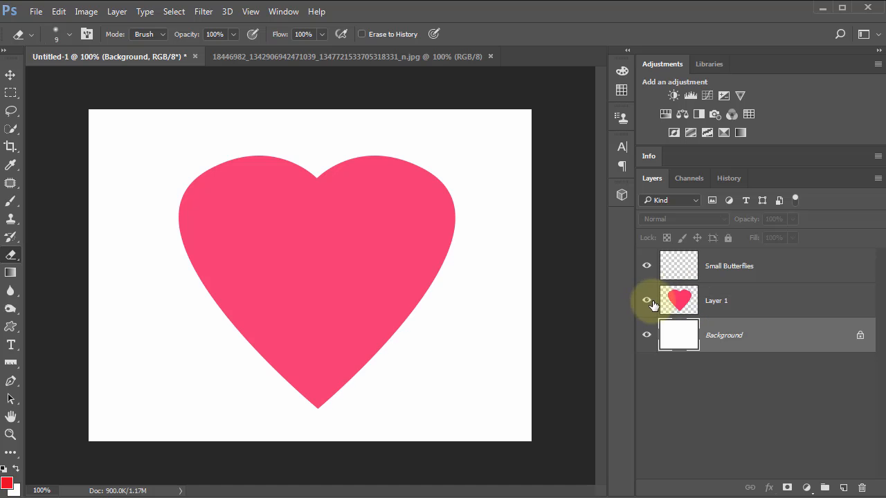
click(684, 270)
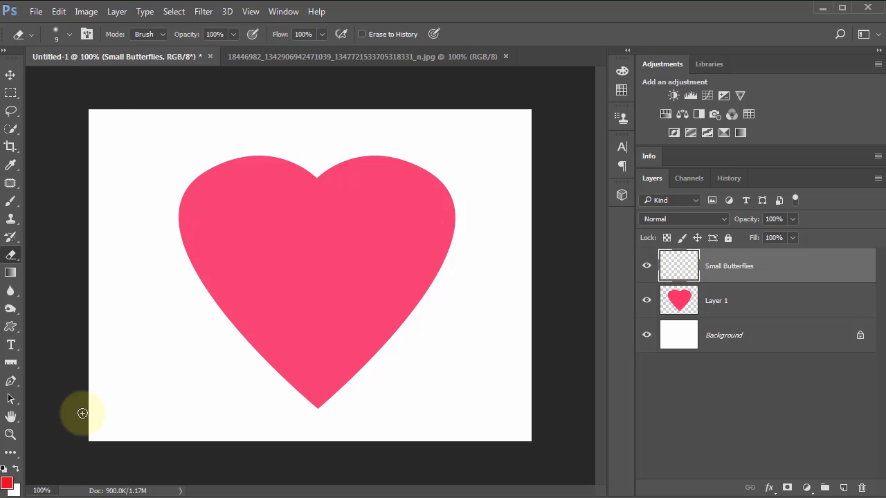
click(11, 202)
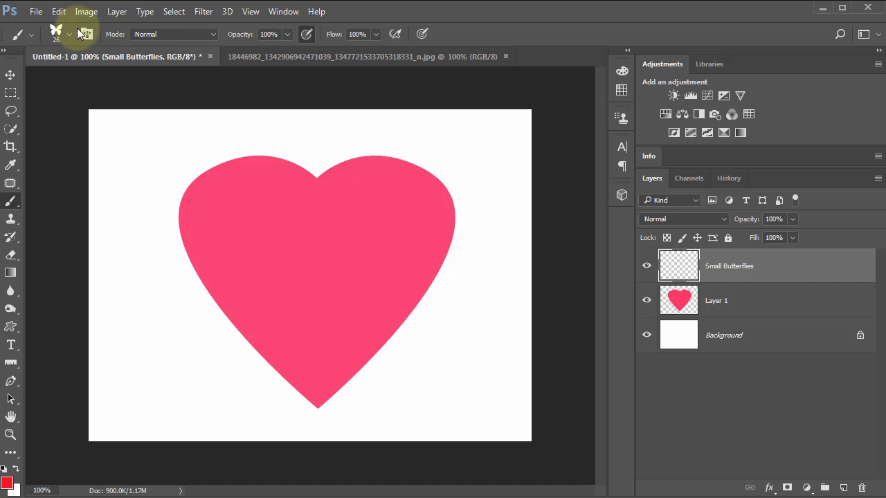
click(86, 35)
drag(619, 87, 569, 74)
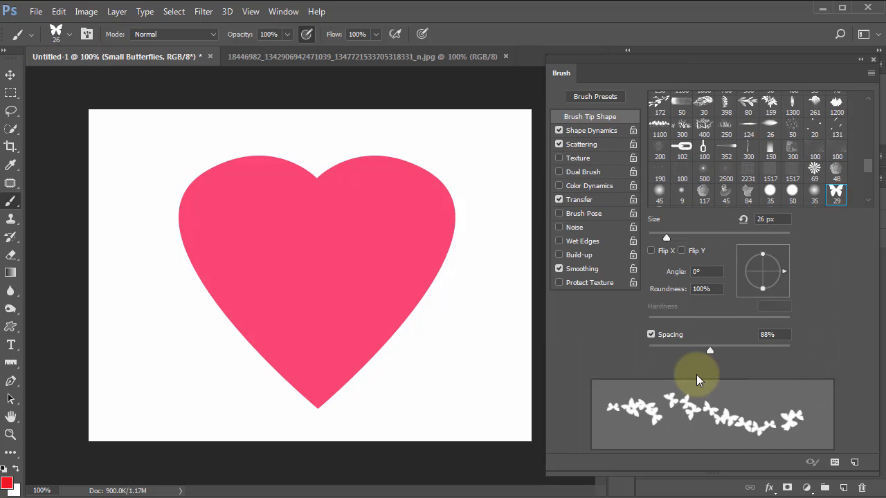
click(706, 350)
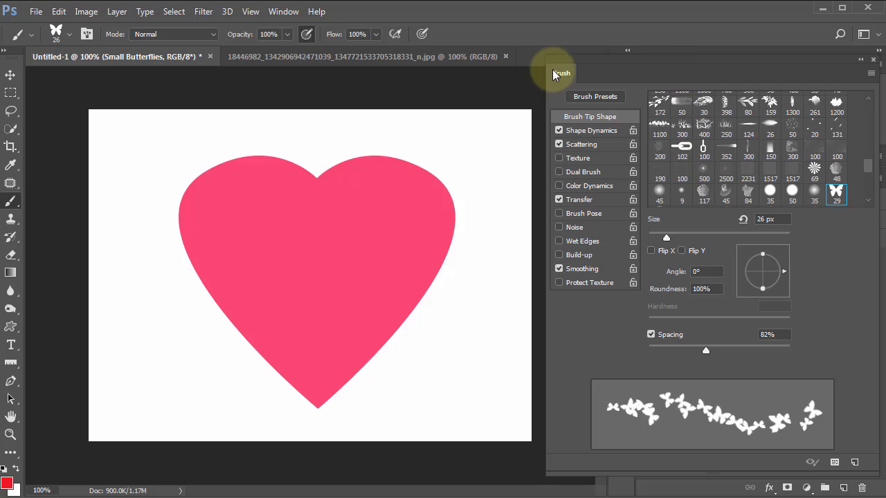
Step: Test the butterfly brush down the heart's right edge and delete the Small Butterflies layer
key(F5)
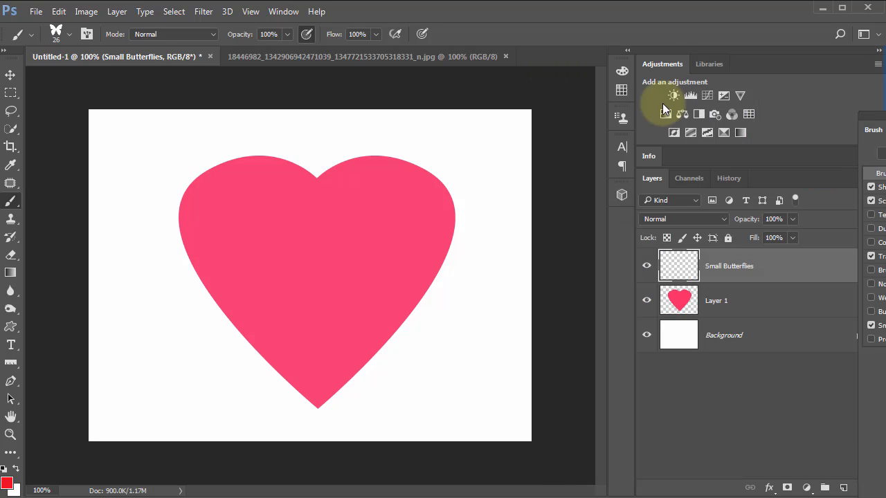
key(F5)
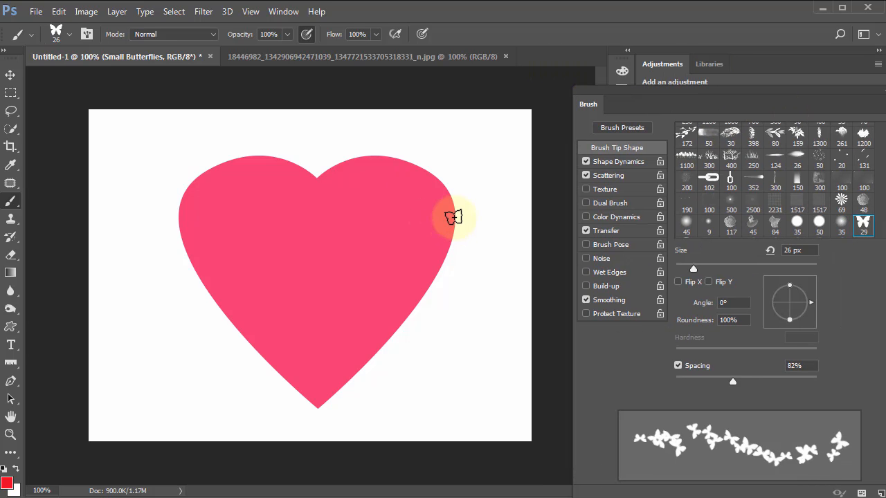
mouse_move(452, 216)
mouse_down()
mouse_move(443, 257)
mouse_move(387, 342)
mouse_move(312, 409)
mouse_move(354, 374)
mouse_up()
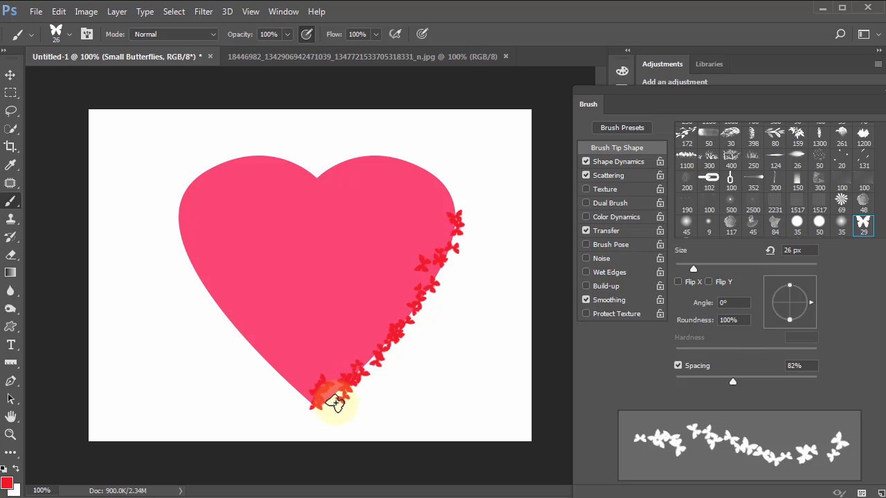
key(Delete)
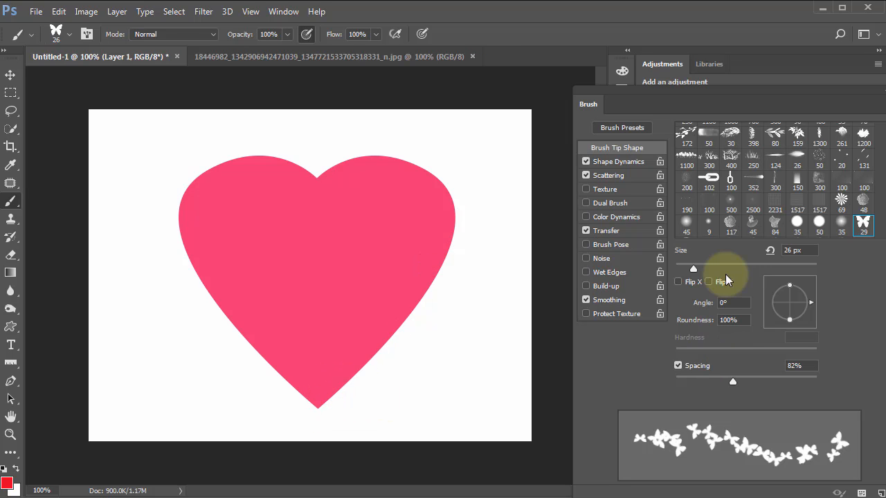
Step: Set the butterfly brush's scatter to 74% and its count jitter to 51%
click(612, 176)
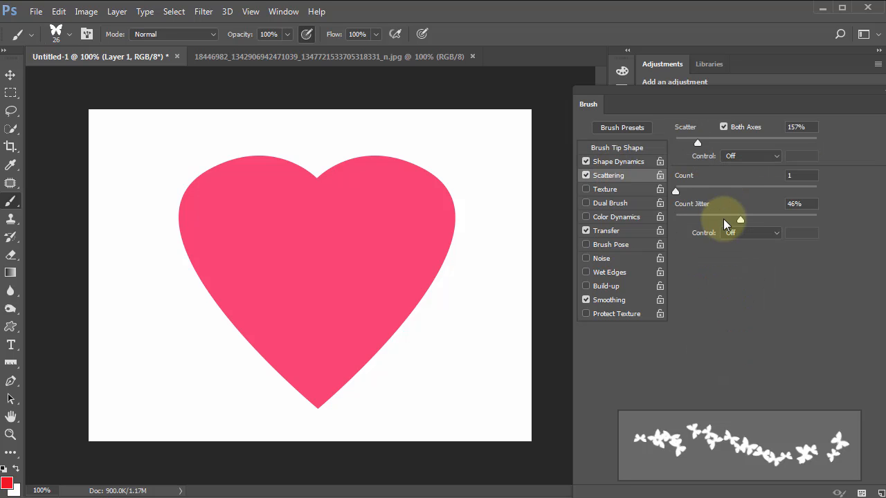
drag(698, 147, 686, 158)
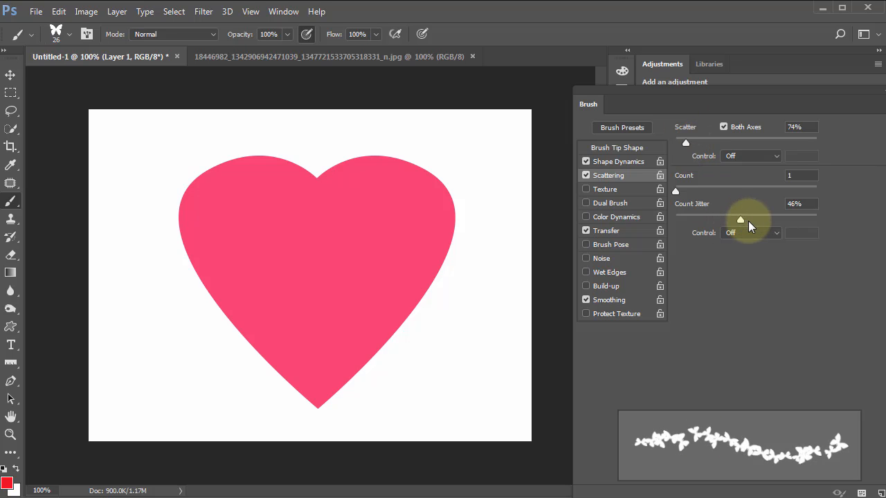
drag(741, 221, 747, 221)
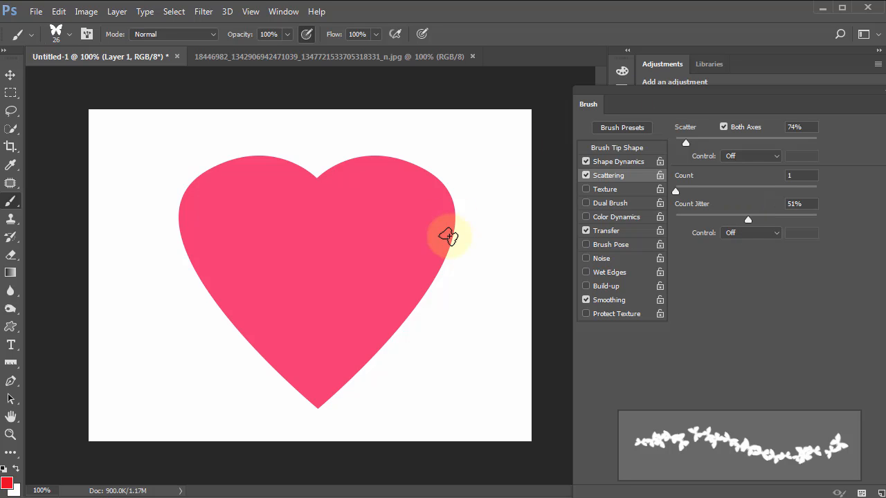
Step: Try painting red butterflies around the heart's whole outline directly on Layer 1, and undo the strokes
mouse_move(450, 231)
mouse_down()
mouse_move(405, 318)
mouse_move(317, 409)
mouse_up()
drag(183, 199, 177, 244)
drag(199, 282, 315, 408)
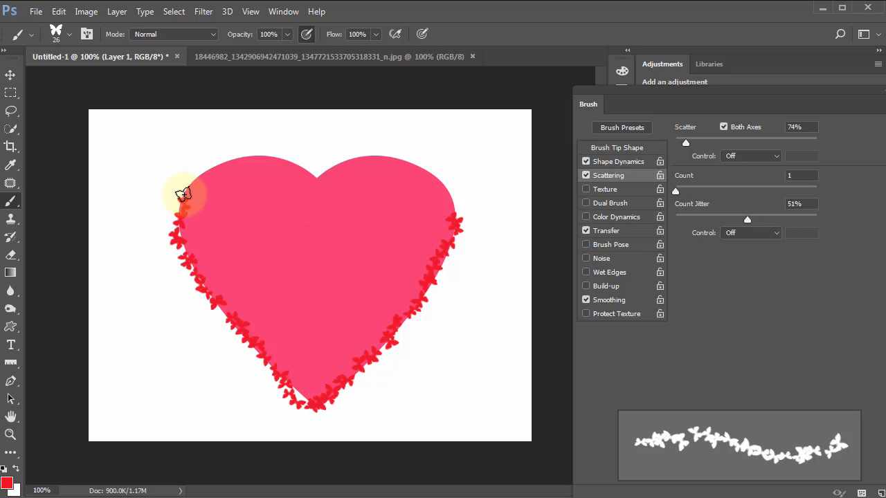
mouse_move(182, 197)
mouse_down()
mouse_move(205, 166)
mouse_move(247, 158)
mouse_move(295, 168)
mouse_move(311, 182)
mouse_move(317, 170)
mouse_move(413, 166)
mouse_move(443, 182)
mouse_move(451, 228)
mouse_up()
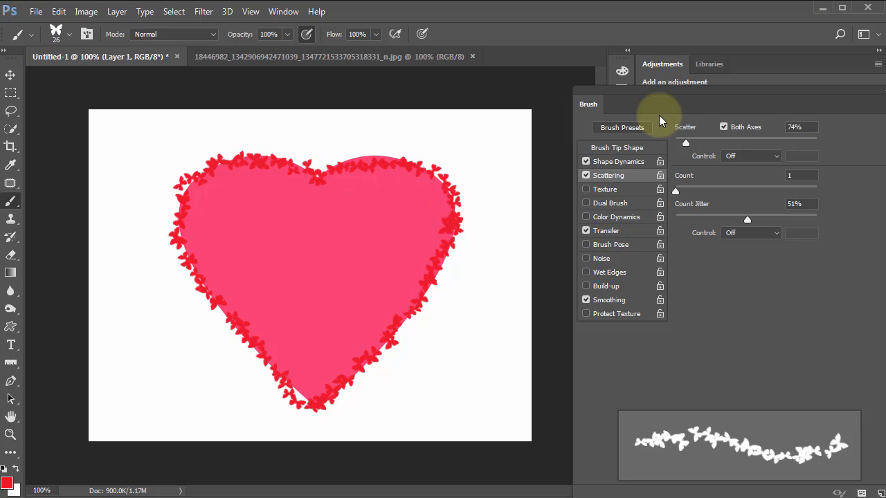
drag(658, 103, 758, 124)
key(F5)
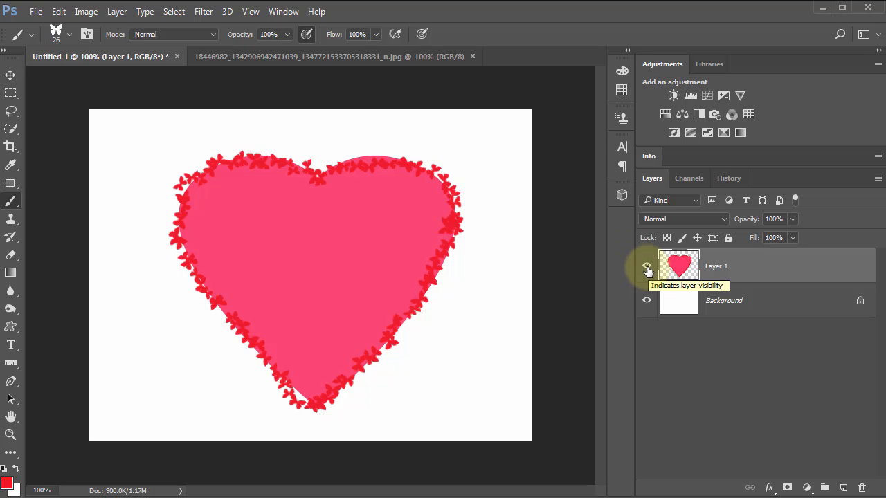
click(647, 267)
click(646, 268)
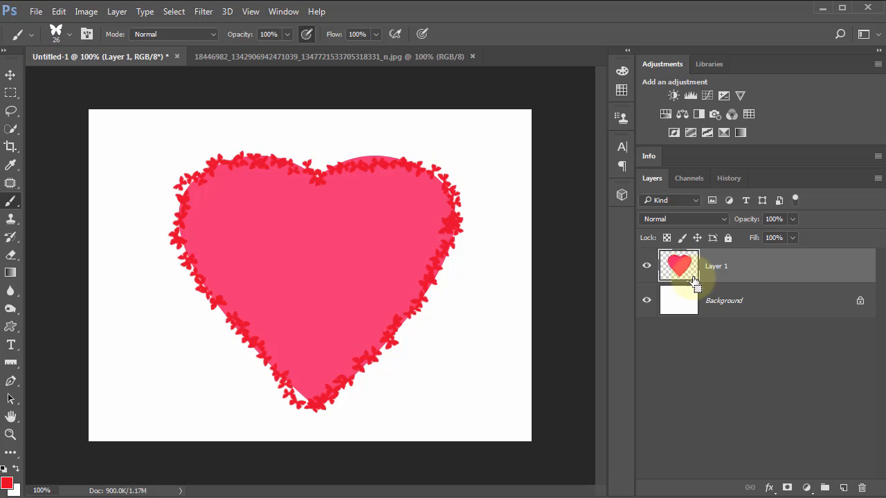
key(ctrl+z)
key(ctrl+z)
key(ctrl+z)
key(ctrl+z)
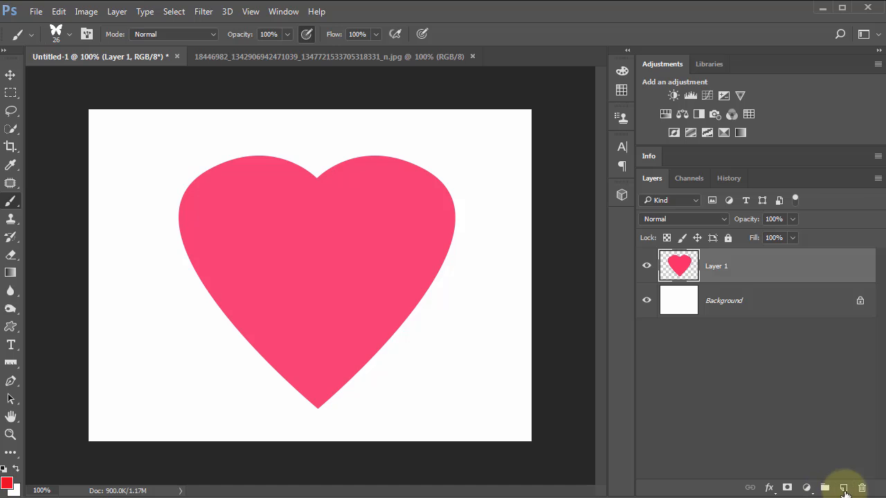
Step: Add a new empty layer above the pink heart on Layer 1
click(843, 489)
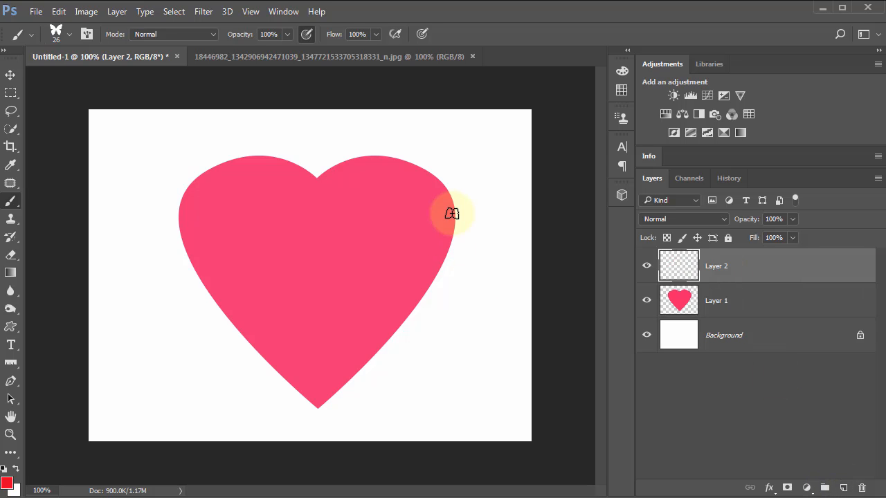
Step: Try painting red butterflies around the heart's whole outline on Layer 2, and hide the pink heart layer
drag(451, 213, 443, 236)
mouse_move(438, 270)
mouse_down()
mouse_move(403, 326)
mouse_move(308, 412)
mouse_up()
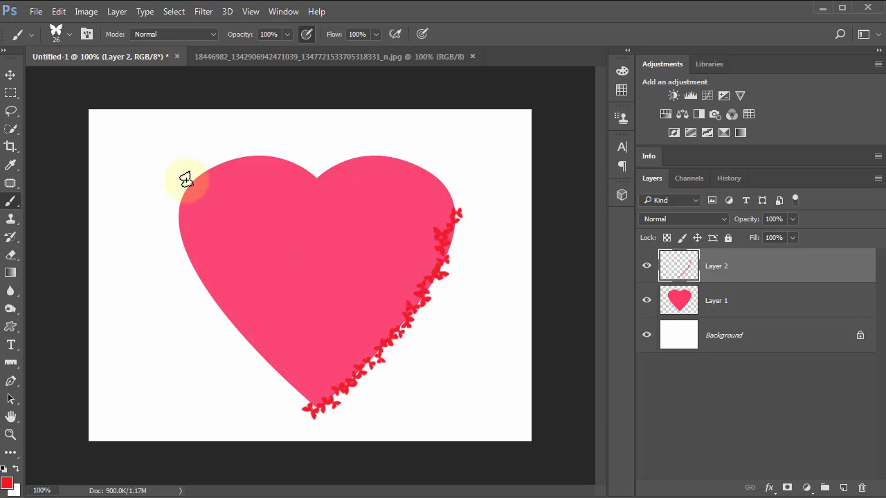
mouse_move(194, 182)
mouse_down()
mouse_move(173, 217)
mouse_move(177, 230)
mouse_move(243, 332)
mouse_up()
drag(269, 359, 317, 401)
mouse_move(189, 184)
mouse_down()
mouse_move(264, 157)
mouse_move(302, 166)
mouse_move(319, 185)
mouse_move(345, 163)
mouse_move(399, 161)
mouse_move(438, 175)
mouse_move(473, 218)
mouse_up()
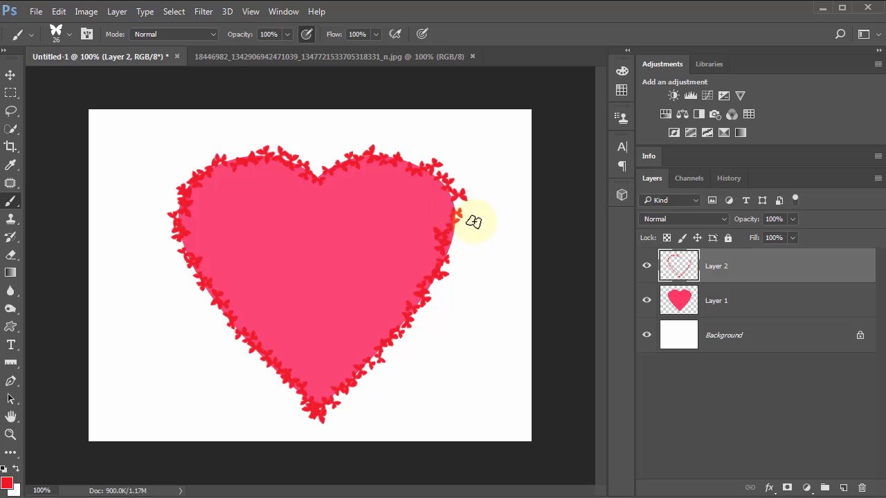
click(647, 301)
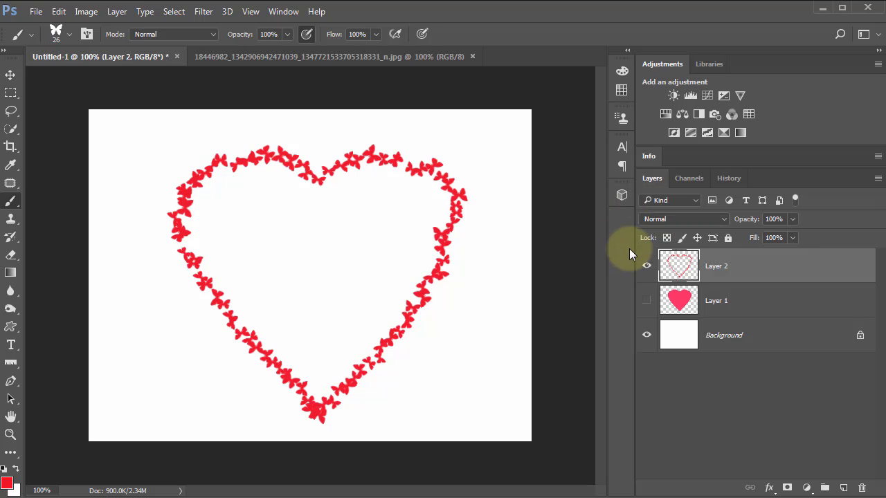
Step: Replace the painted butterfly layer with a new empty layer and show the pink heart again
key(Delete)
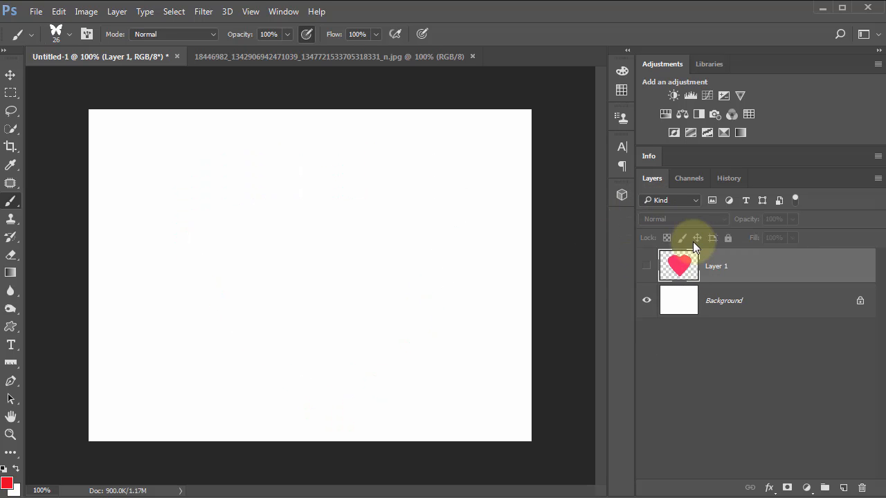
click(843, 489)
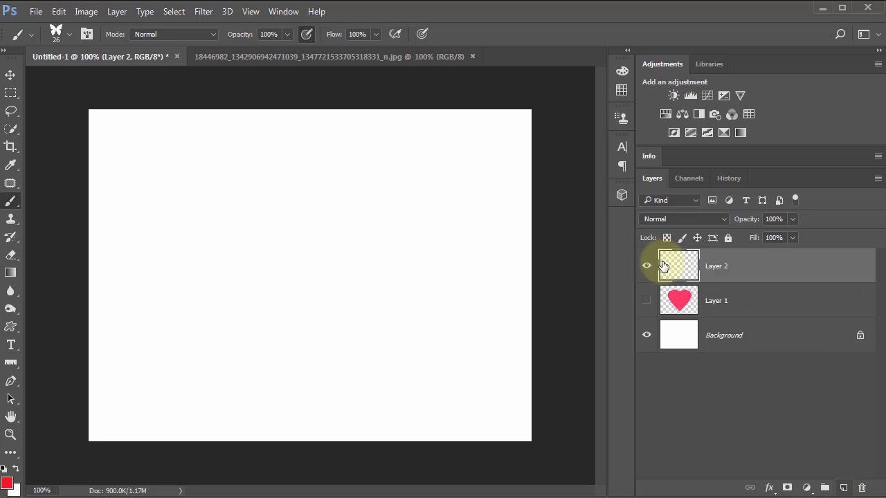
click(648, 301)
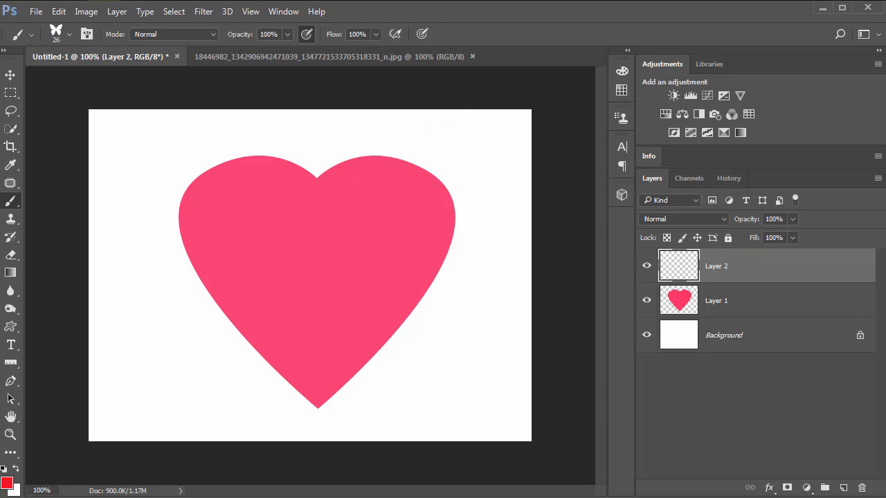
Step: Set the butterfly brush's tip spacing to 104%
drag(885, 346, 552, 96)
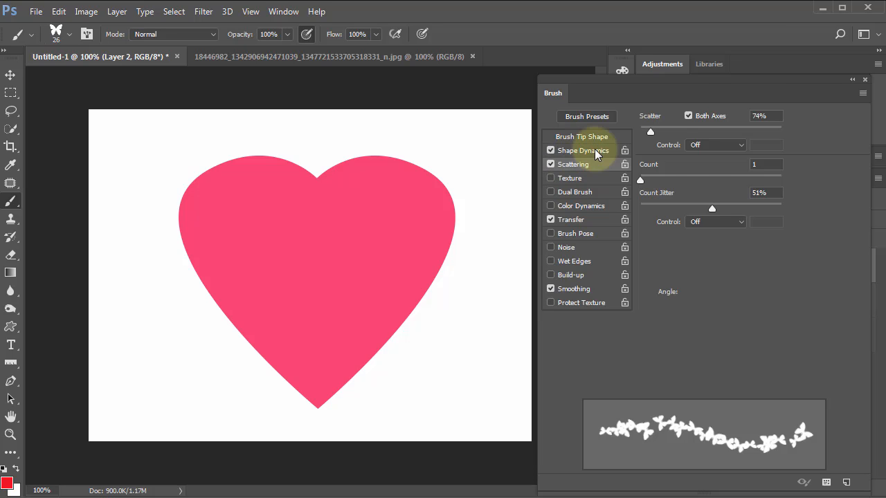
click(580, 137)
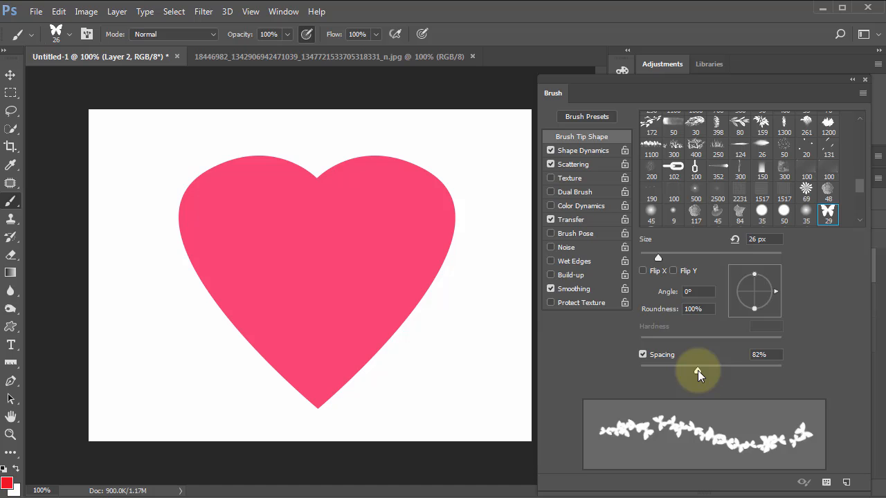
drag(698, 370, 712, 374)
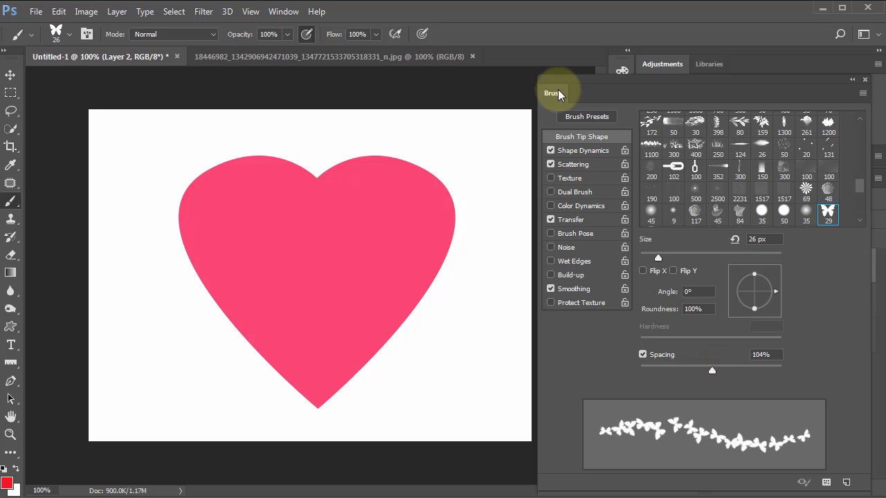
key(F5)
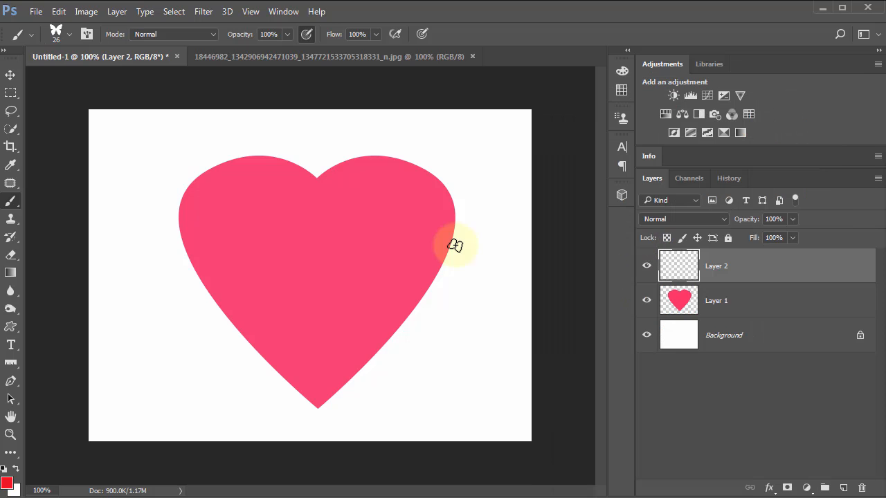
Step: Paint red butterflies along the heart's whole outline on Layer 2, and hide the pink heart layer
mouse_move(451, 228)
mouse_down()
mouse_move(402, 318)
mouse_move(316, 410)
mouse_up()
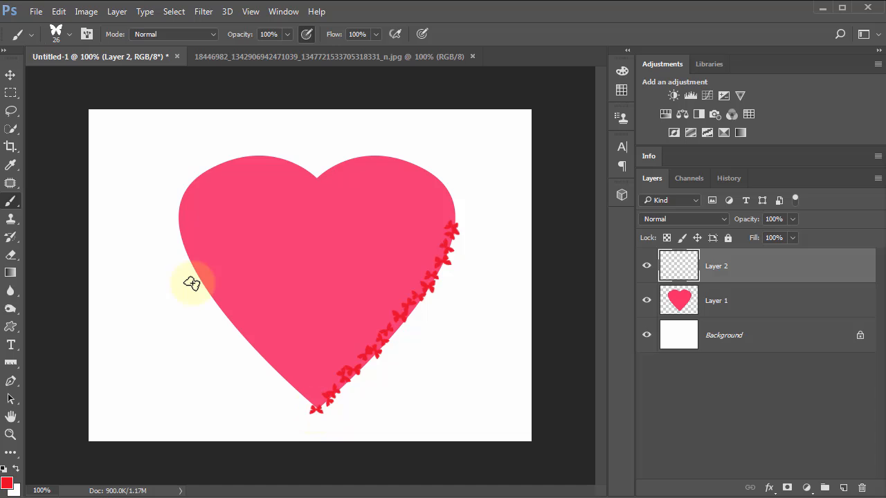
click(190, 181)
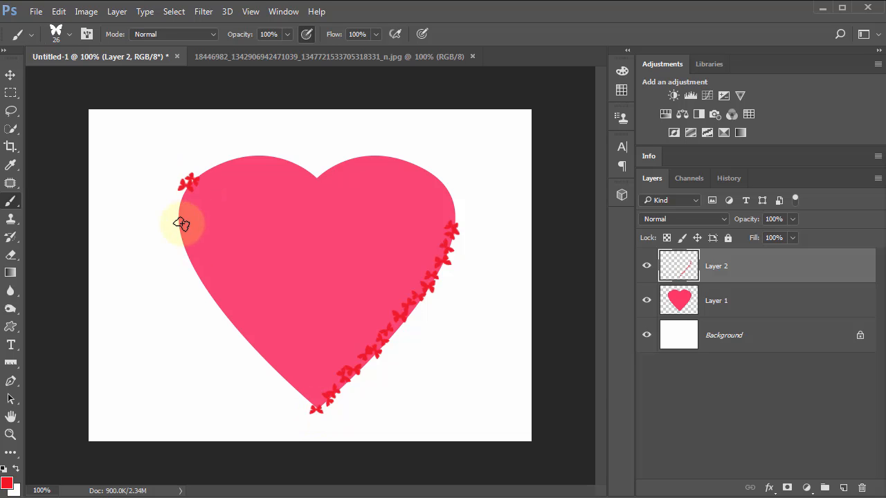
drag(182, 223, 202, 282)
drag(216, 307, 319, 407)
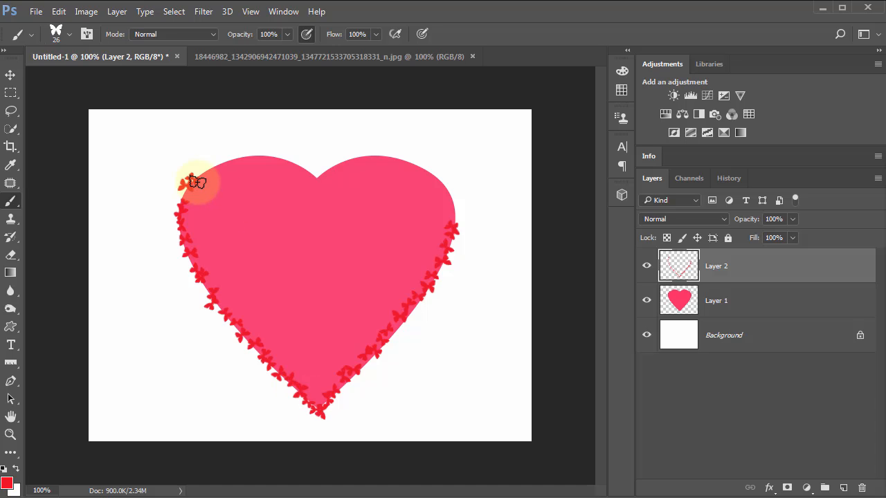
mouse_move(192, 182)
mouse_down()
mouse_move(273, 158)
mouse_move(336, 183)
mouse_move(317, 181)
mouse_move(348, 161)
mouse_move(389, 160)
mouse_move(429, 175)
mouse_move(455, 209)
mouse_up()
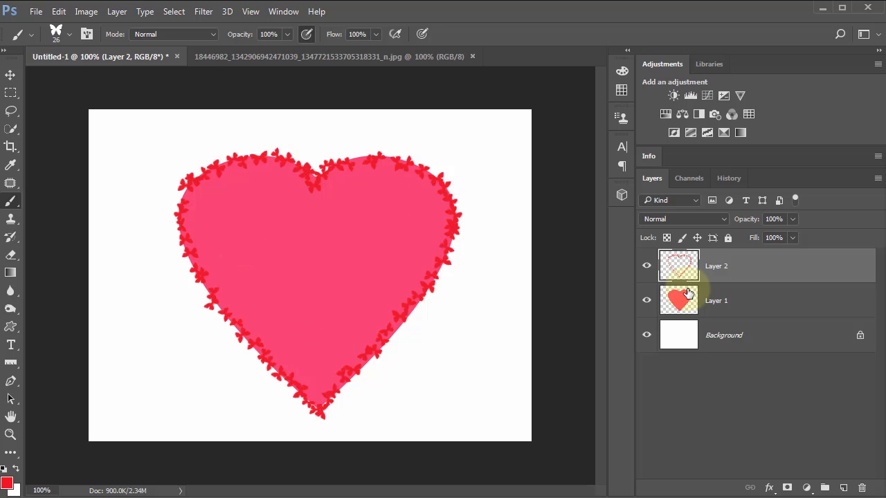
click(648, 304)
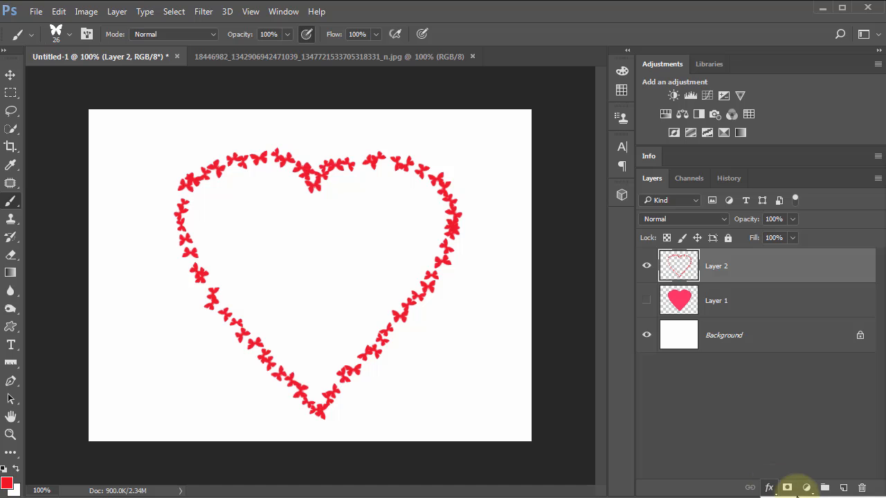
Step: Add a drop shadow to Layer 2 with 35% opacity, 10 px distance, 7% spread and 13 px size
click(769, 488)
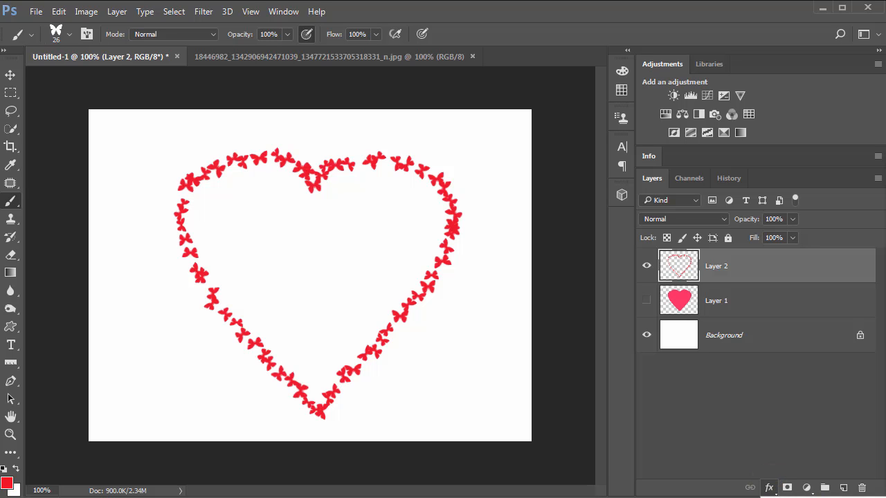
click(803, 497)
drag(865, 248, 675, 70)
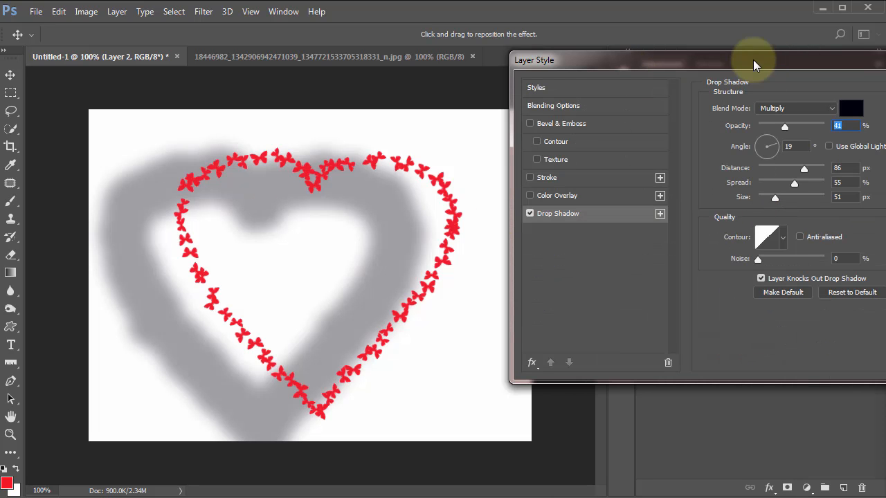
drag(753, 60, 704, 50)
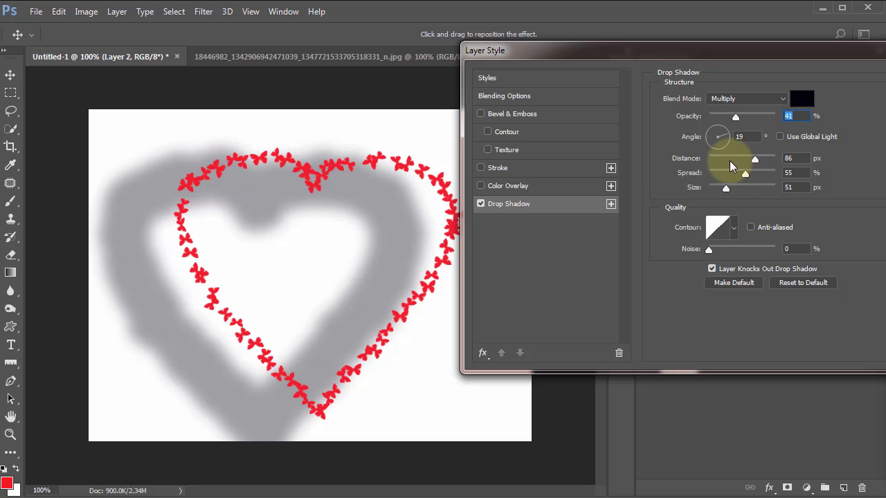
drag(754, 158, 719, 189)
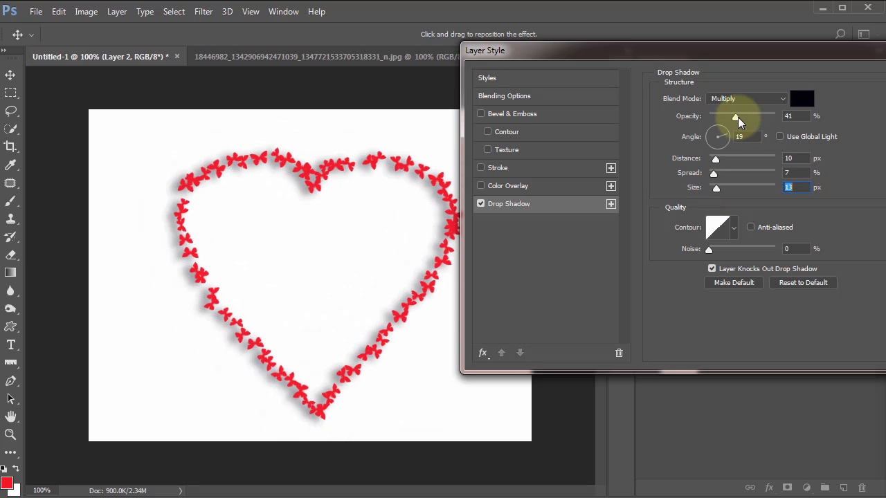
drag(738, 118, 732, 118)
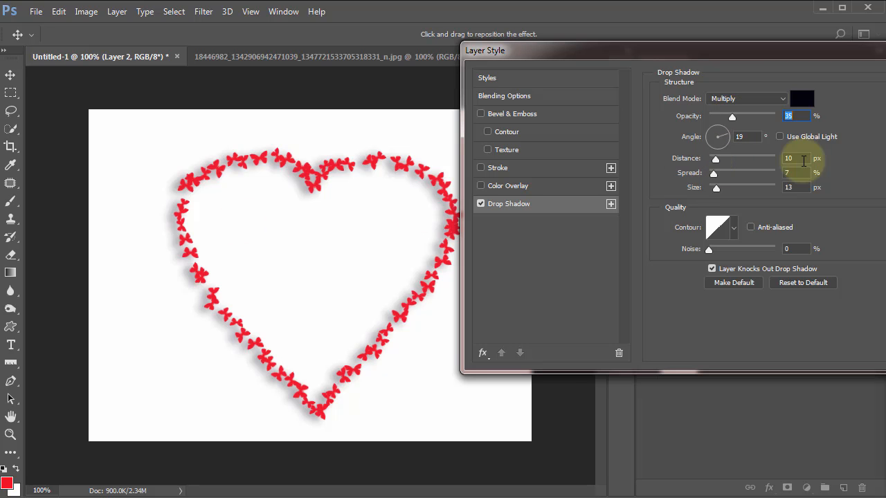
Step: Set the drop shadow's distance to 3 px, spread to 3% and size to 3 px
click(804, 161)
text(3)
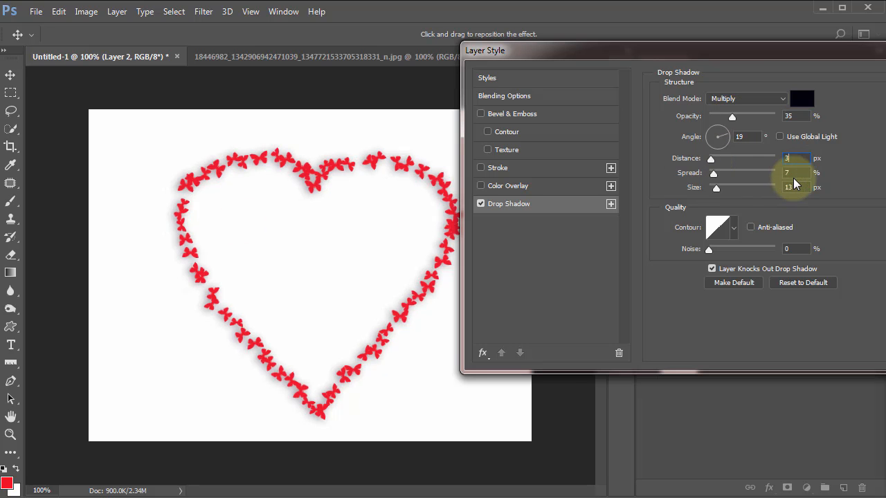
key(Tab)
text(3)
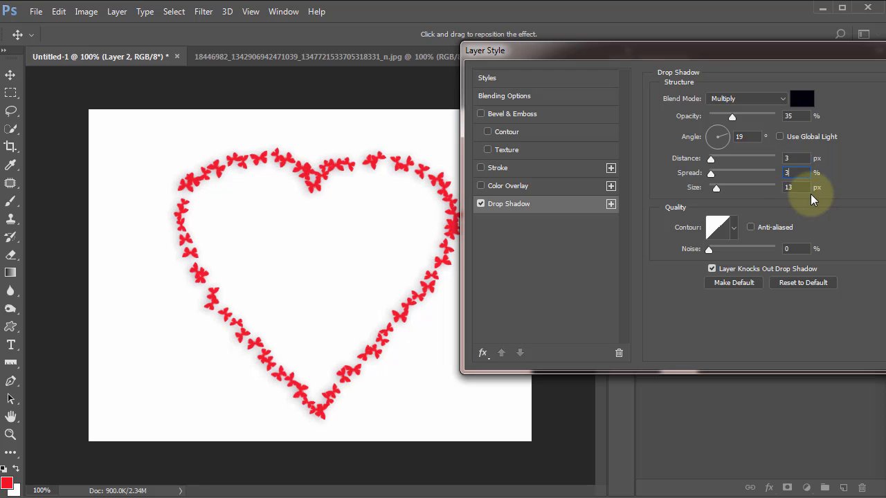
key(Tab)
text(3)
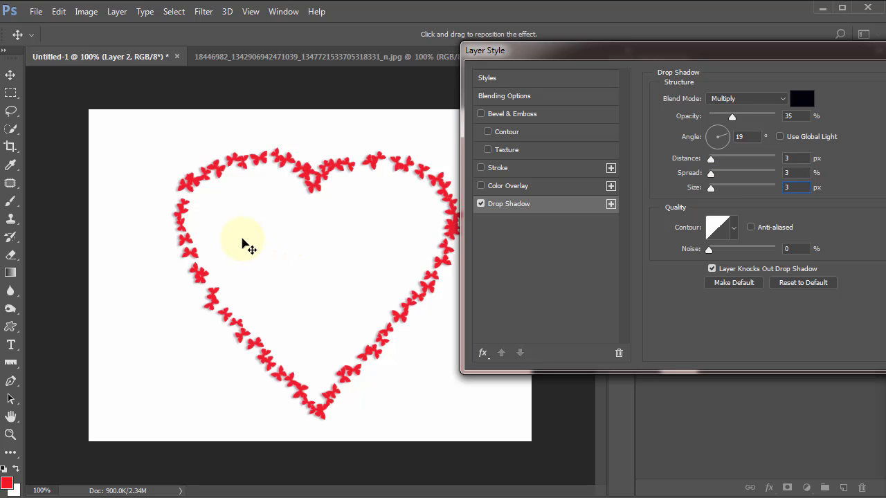
Step: Shift the shadow on the canvas to an 11° angle and 5 px distance, and apply the layer style
mouse_move(244, 238)
mouse_down()
mouse_move(256, 237)
mouse_move(241, 240)
mouse_up()
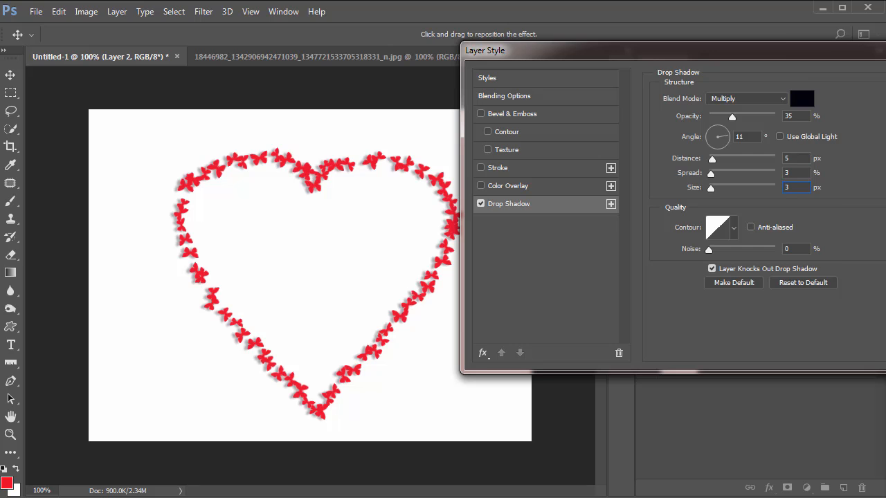
drag(623, 50, 529, 55)
click(857, 84)
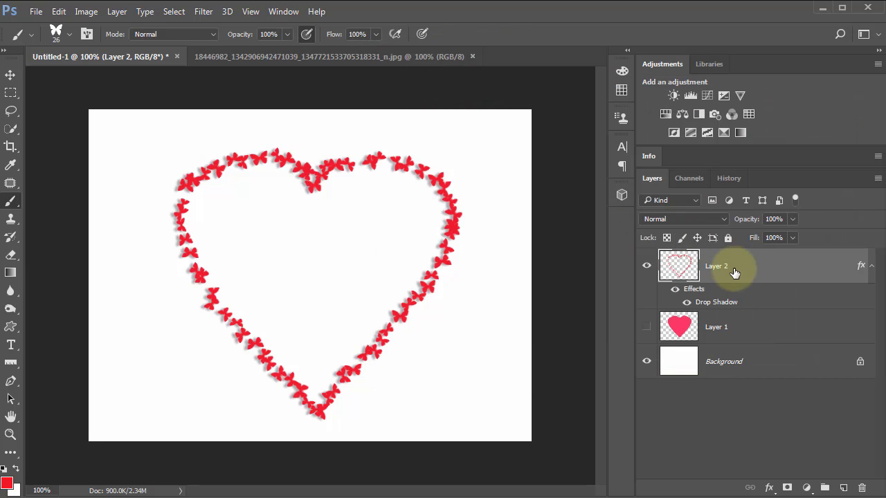
Step: Add a new empty layer above the butterfly outline and enlarge the butterfly brush to 40 px
click(843, 488)
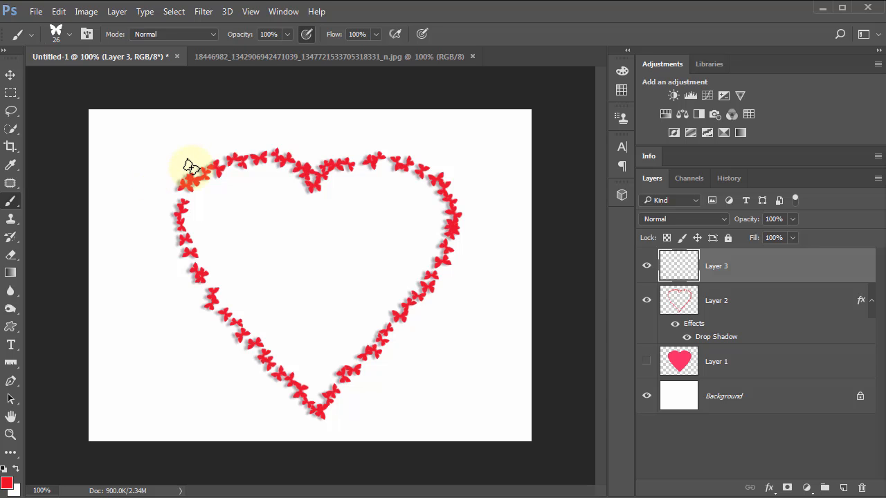
key(bracketright)
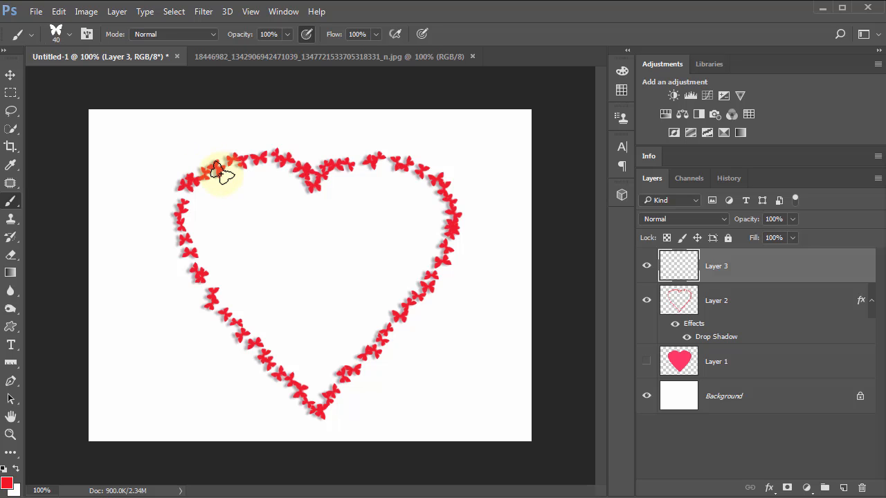
key(bracketright)
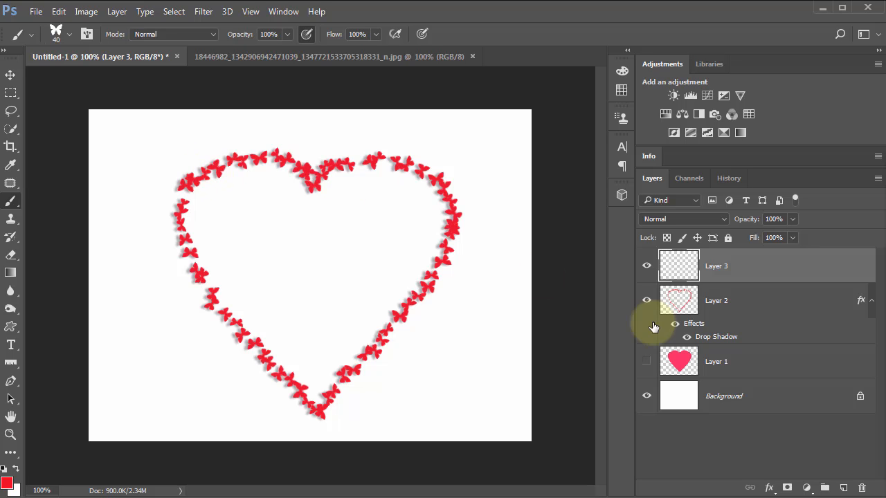
Step: Paint larger red butterflies around the heart's outline on Layer 3 using the pink heart as a guide, leaving the heart hidden
click(649, 362)
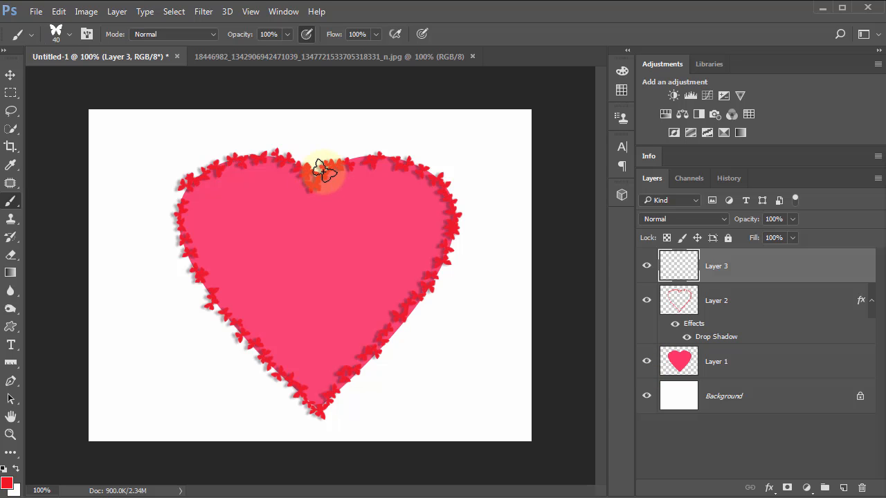
mouse_move(337, 164)
mouse_down()
mouse_move(403, 153)
mouse_move(451, 193)
mouse_move(453, 222)
mouse_move(446, 255)
mouse_move(372, 365)
mouse_move(339, 383)
mouse_move(322, 405)
mouse_up()
mouse_move(198, 223)
mouse_down()
mouse_move(190, 188)
mouse_move(179, 216)
mouse_move(182, 255)
mouse_move(202, 296)
mouse_move(320, 413)
mouse_up()
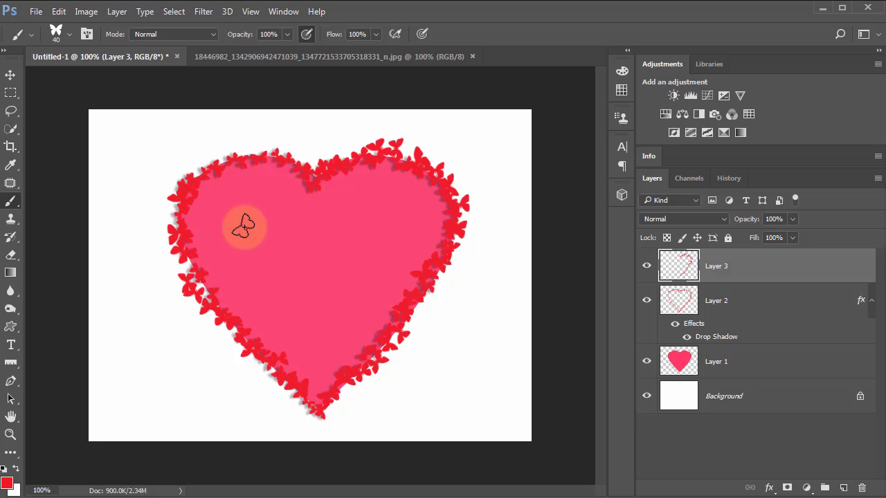
mouse_move(212, 168)
mouse_down()
mouse_move(251, 156)
mouse_move(287, 162)
mouse_up()
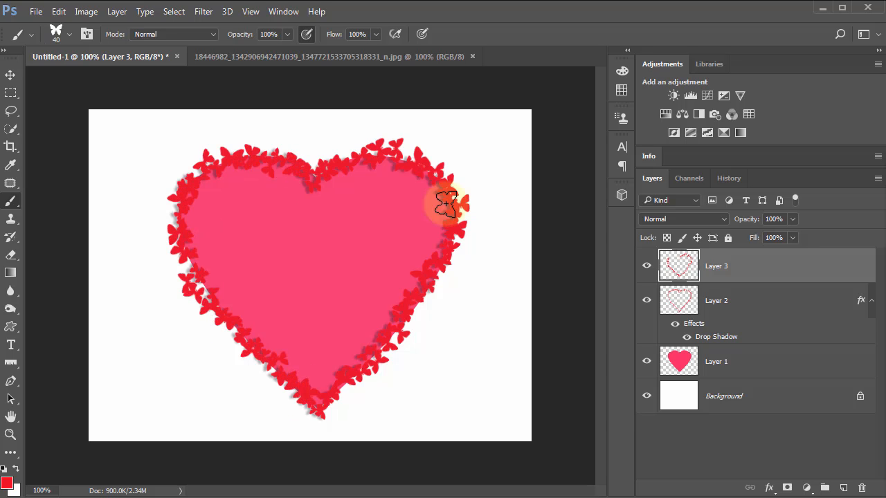
click(647, 360)
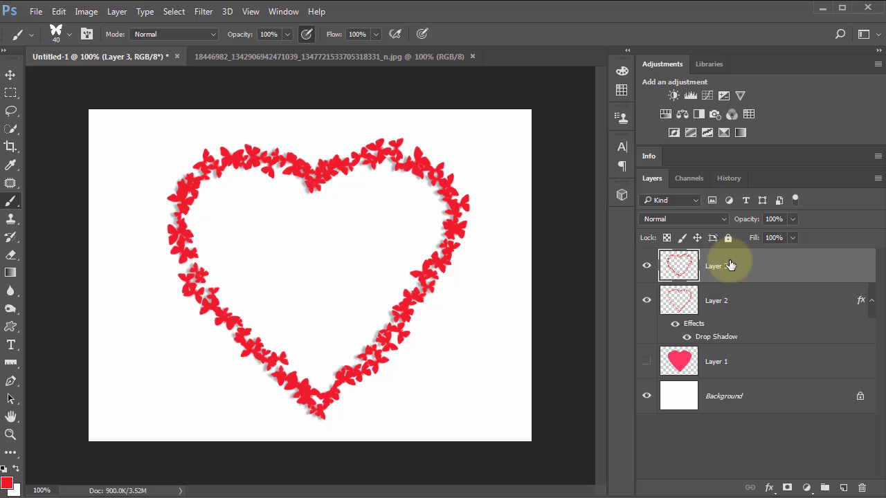
Step: Add a drop shadow to Layer 3 and shift it on the canvas to a 126° angle, keeping the 5 px distance
click(770, 488)
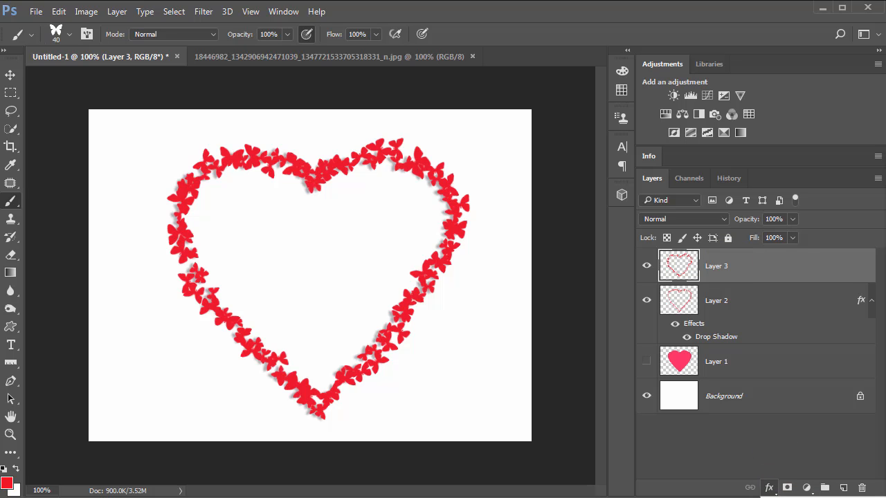
click(798, 475)
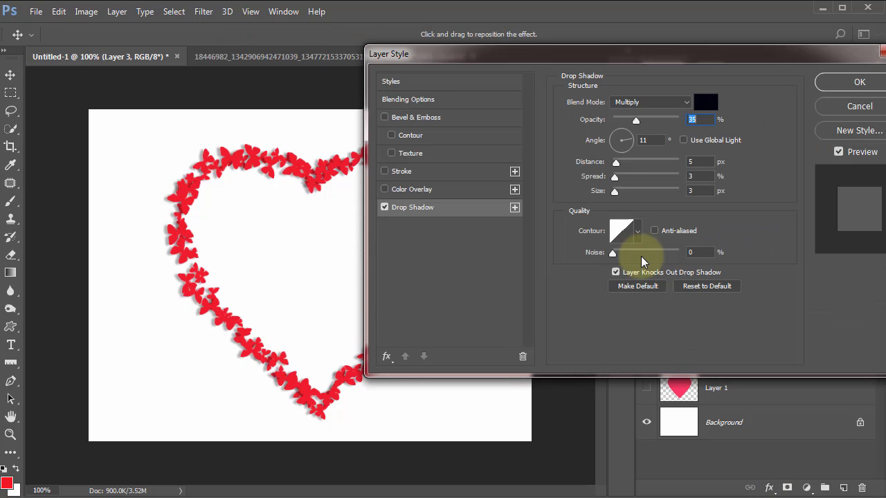
drag(558, 60, 664, 75)
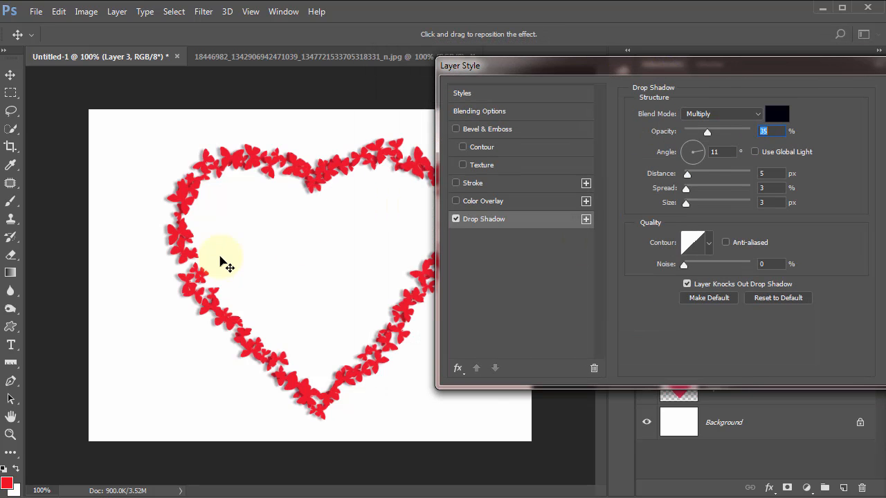
drag(220, 258, 226, 262)
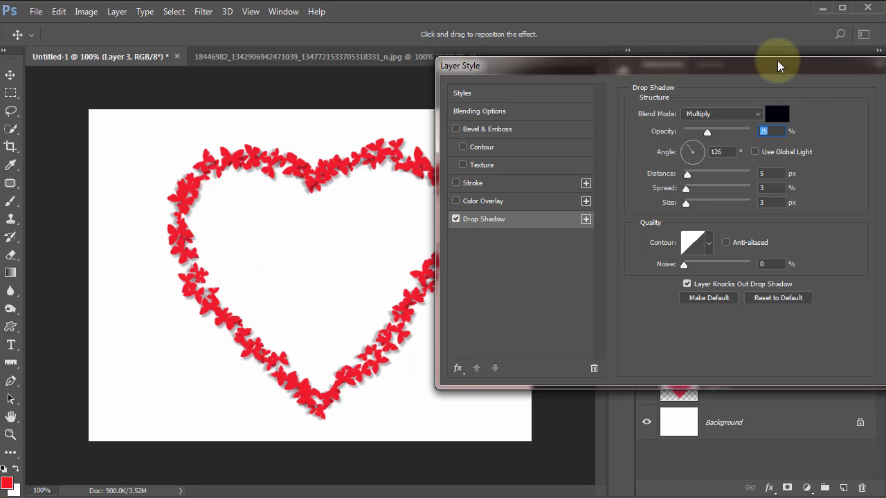
drag(782, 59, 749, 56)
click(870, 91)
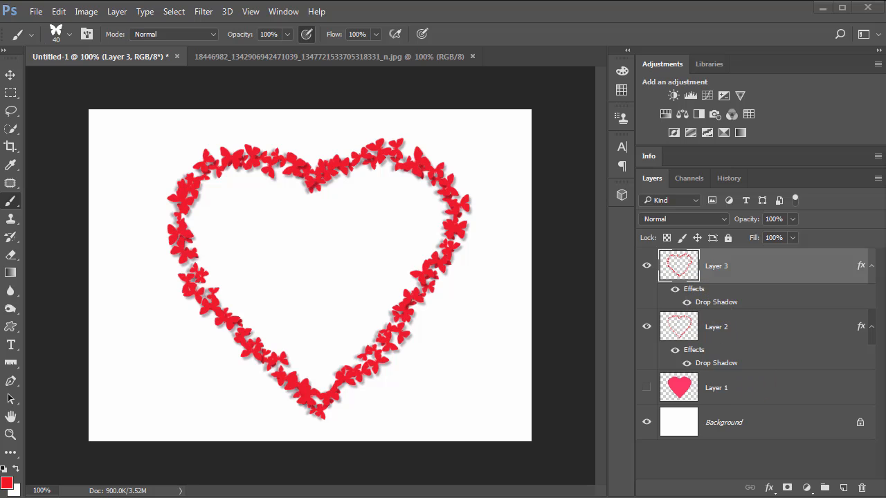
Step: Check the finished reference image, return to the heart document and set the brush's foreground colour to soft pink cd5c65
key(ctrl+Tab)
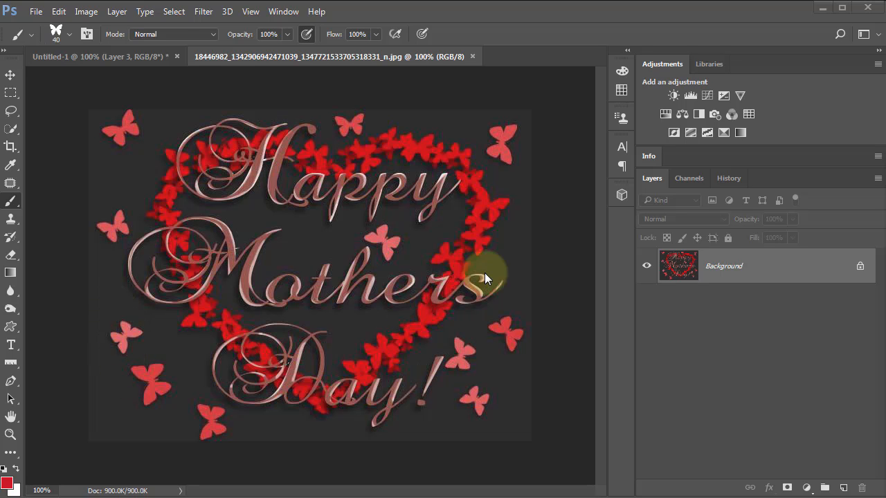
click(122, 56)
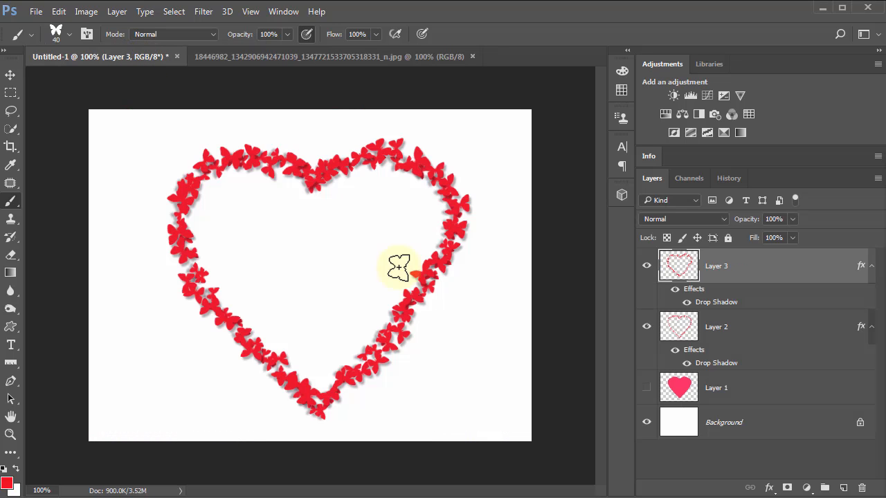
click(17, 473)
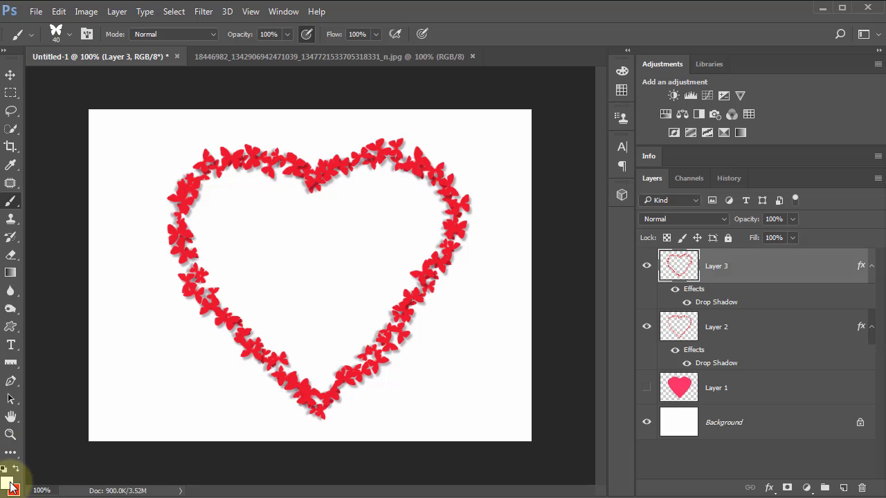
click(8, 485)
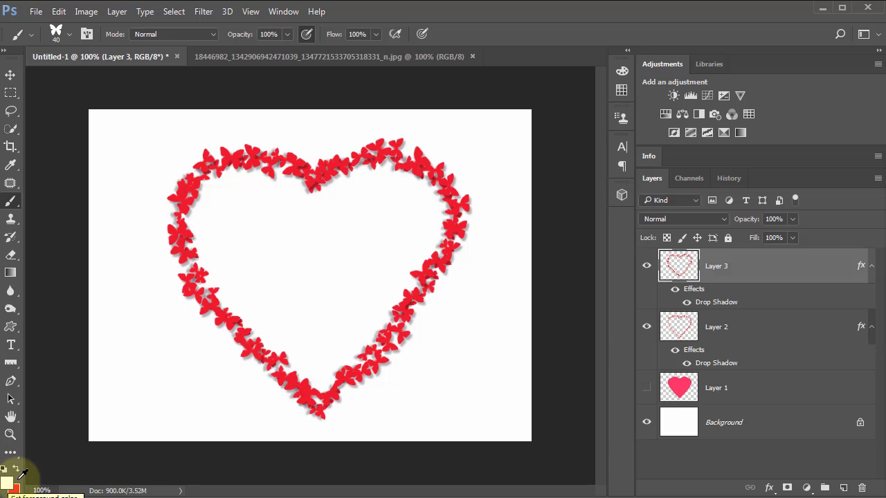
click(454, 227)
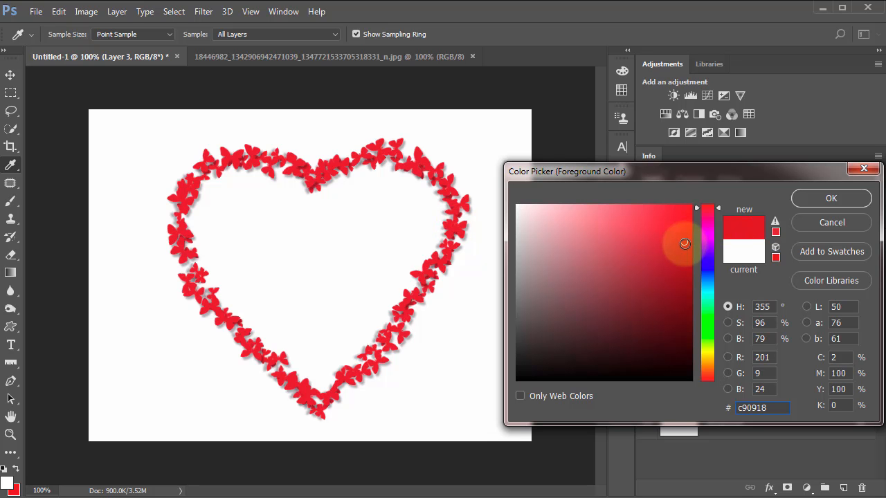
click(601, 240)
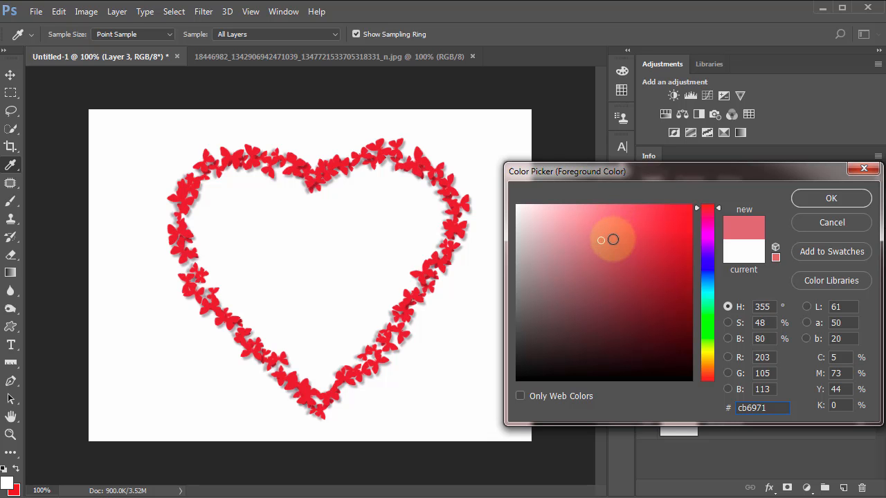
click(612, 240)
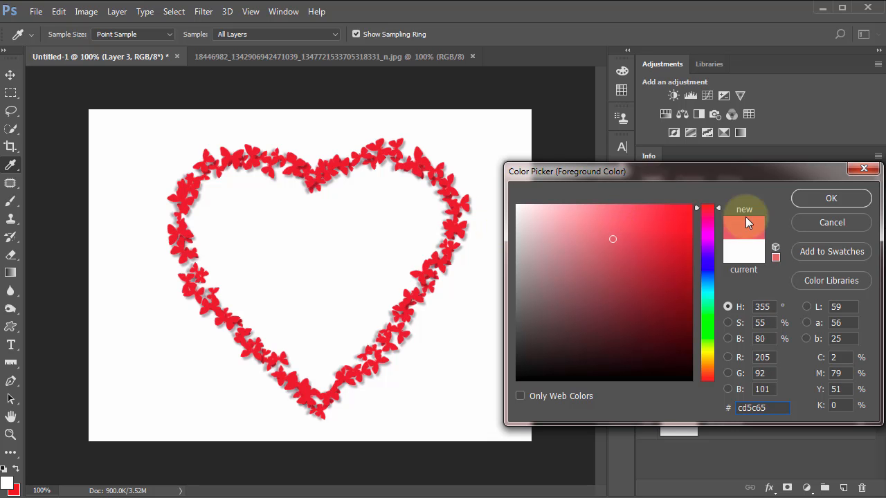
click(820, 197)
key(b)
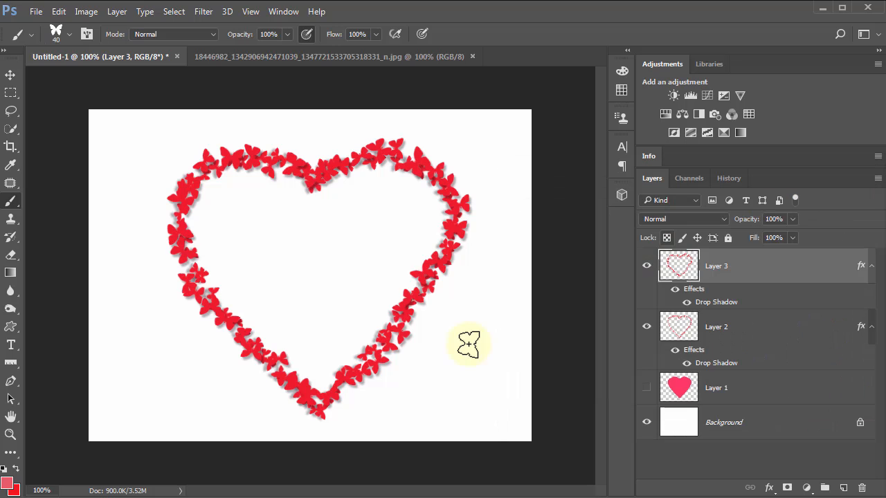
drag(486, 307, 479, 359)
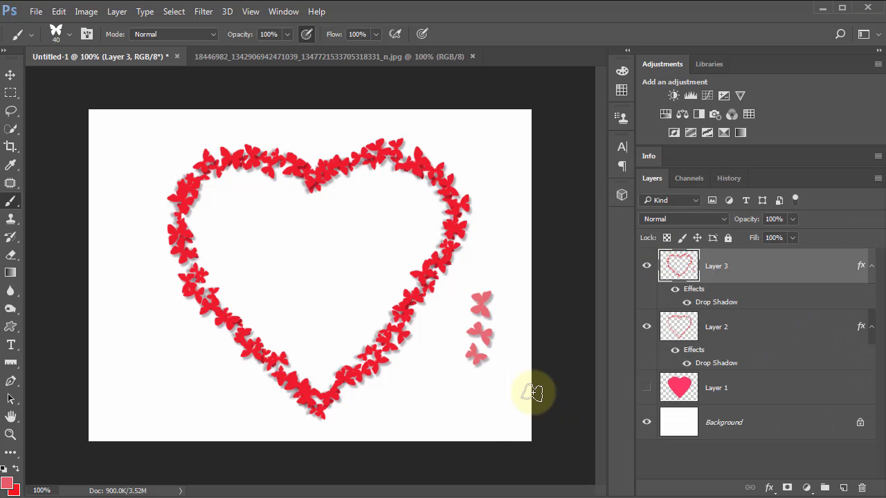
mouse_move(500, 175)
mouse_down()
mouse_move(504, 242)
mouse_move(495, 340)
mouse_up()
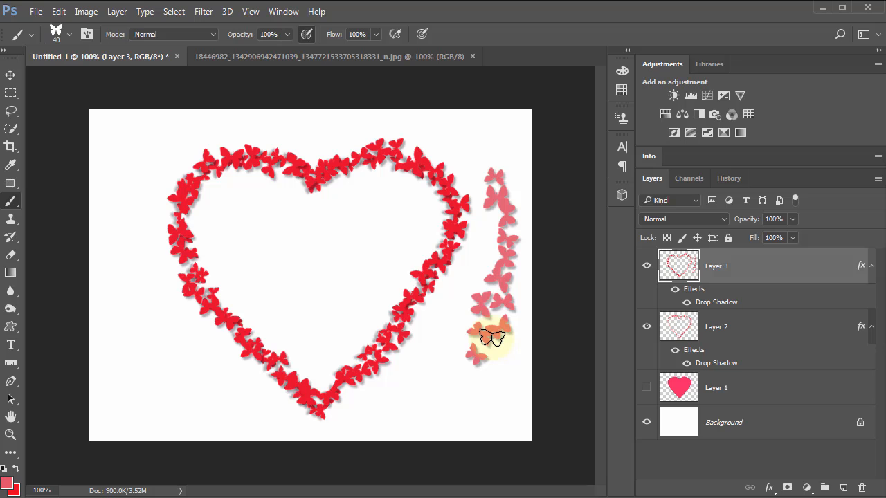
key(ctrl+alt+z)
key(ctrl+alt+z)
key(ctrl+alt+z)
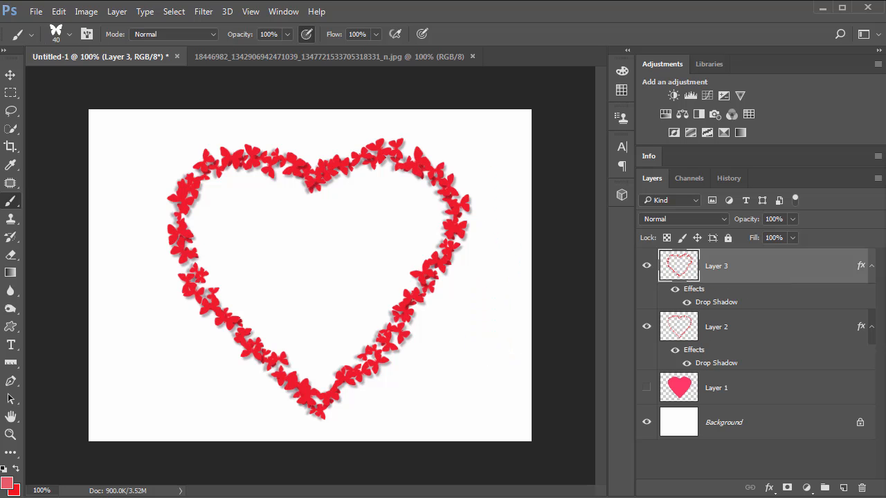
Step: Add a new top layer named BIG, and rename Layer 3 to Medium and Layer 2 to Small
click(843, 487)
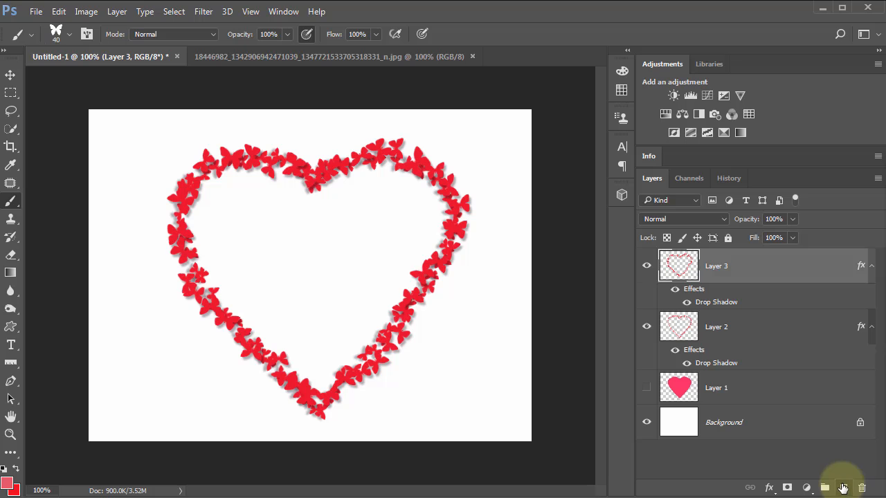
click(844, 487)
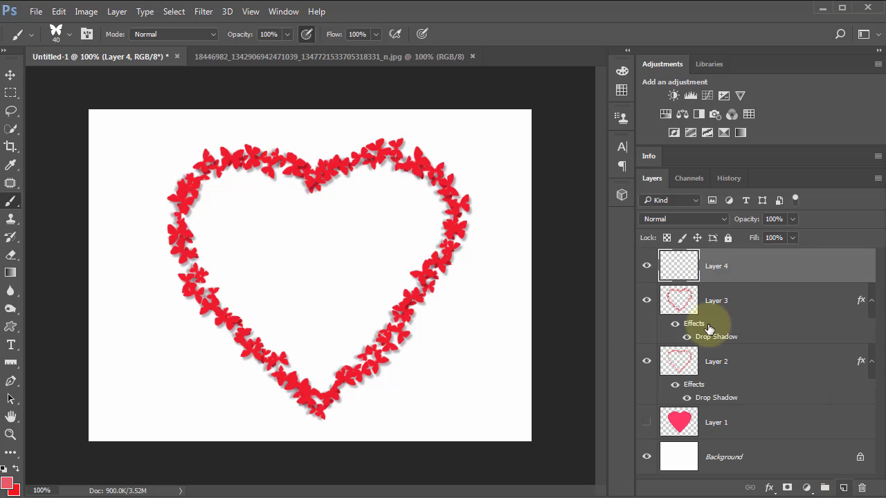
double_click(721, 268)
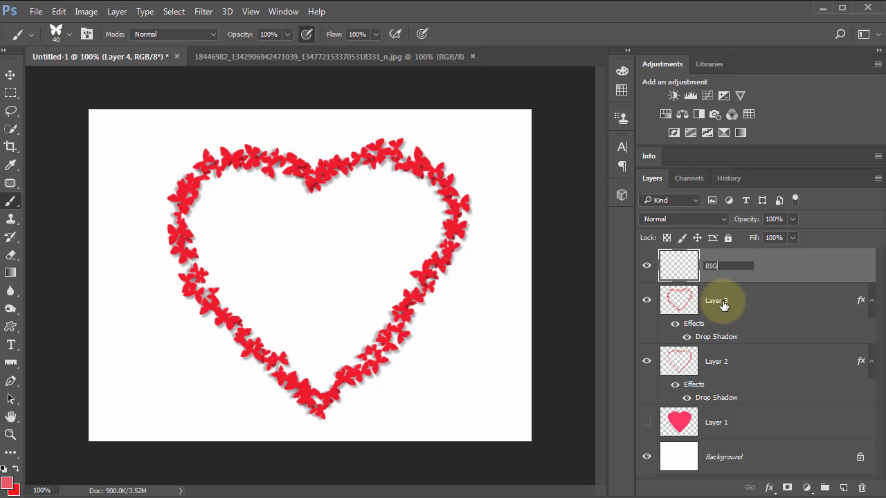
double_click(723, 303)
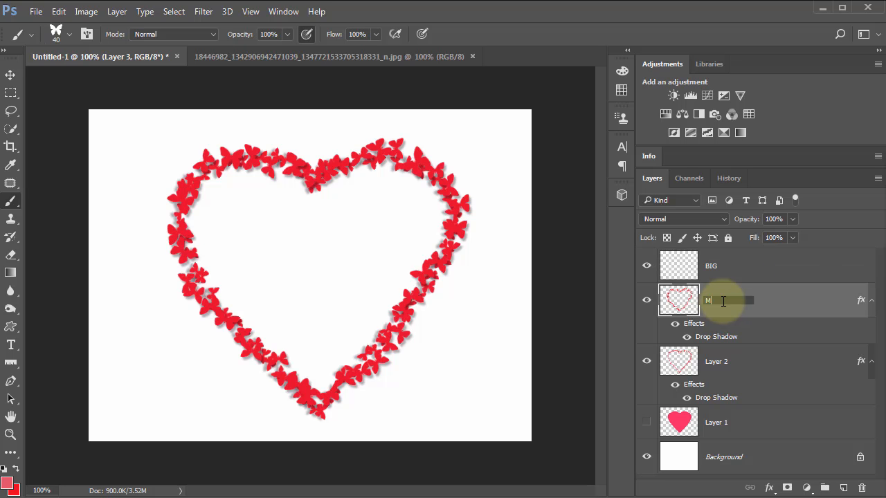
text(Medium)
double_click(723, 362)
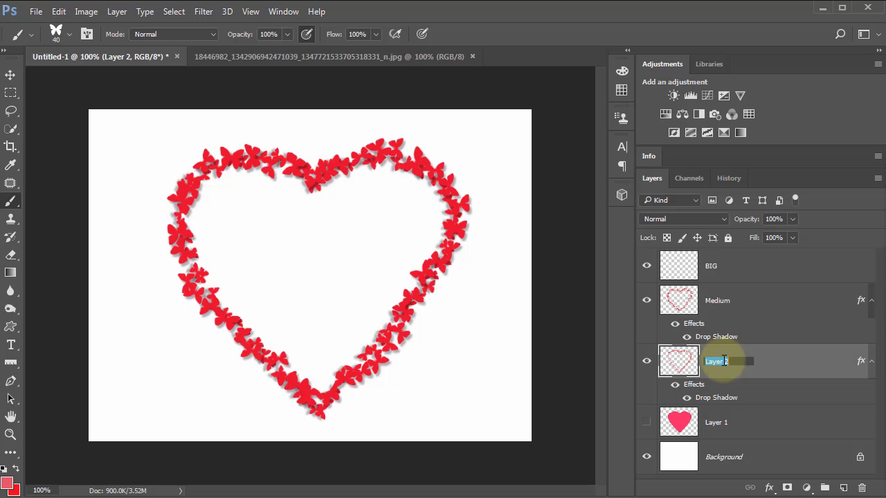
text(Small)
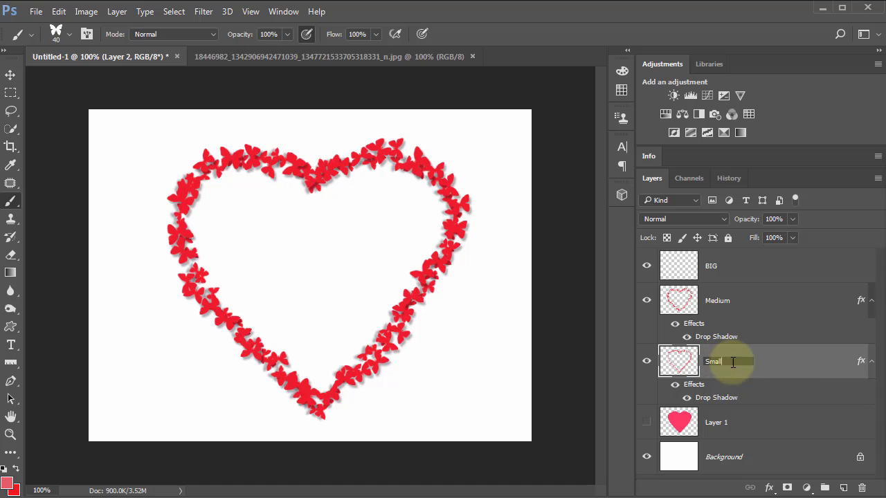
key(Return)
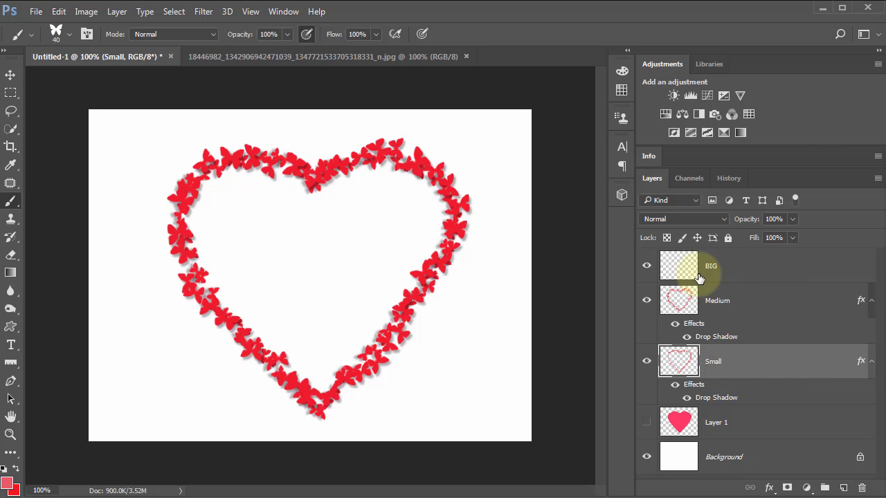
Step: With the BIG layer active, set the butterfly brush's scatter and count jitter to 0%
click(679, 271)
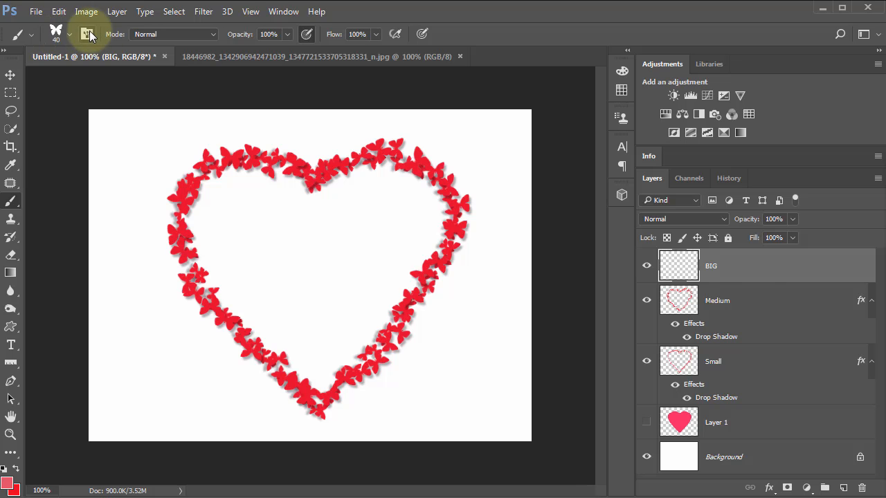
click(622, 90)
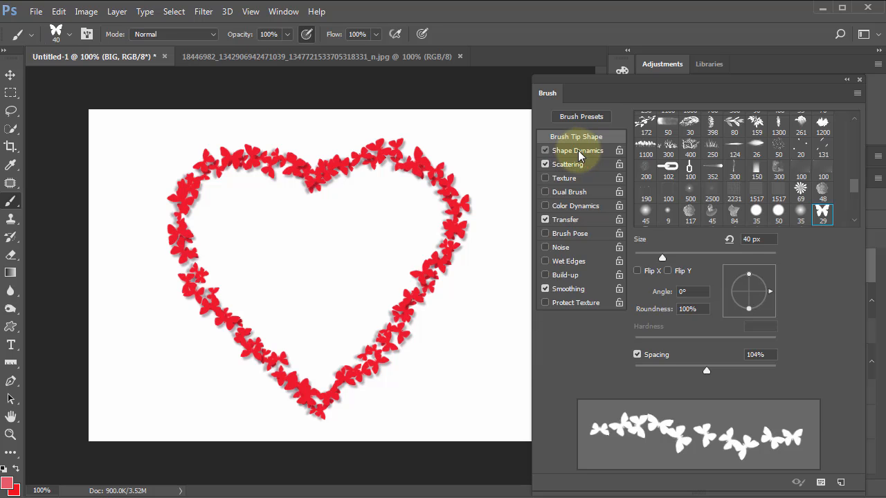
click(574, 151)
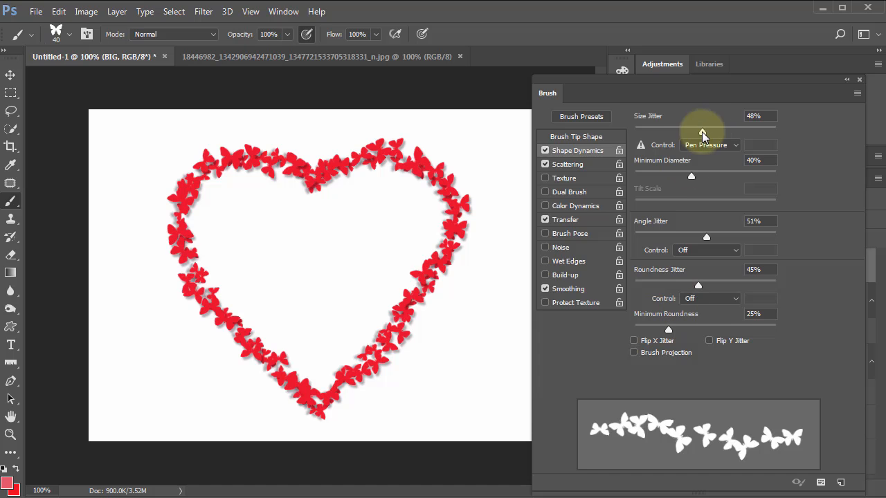
click(569, 165)
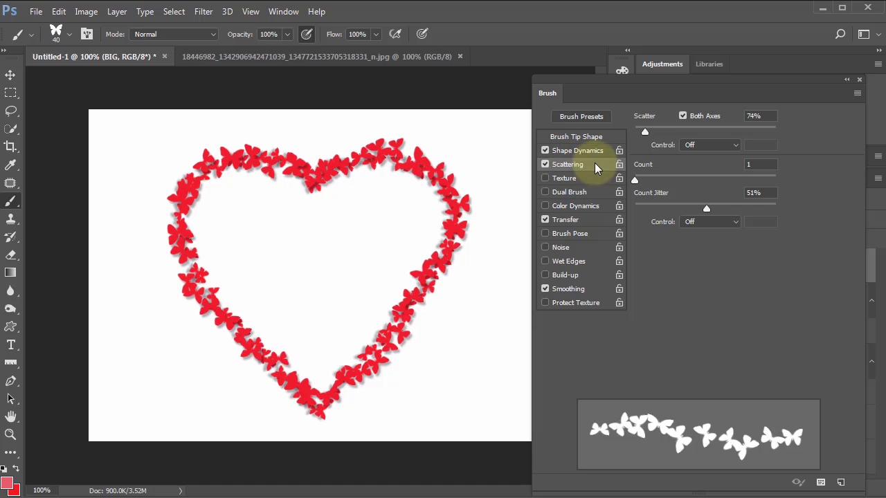
drag(630, 134, 616, 135)
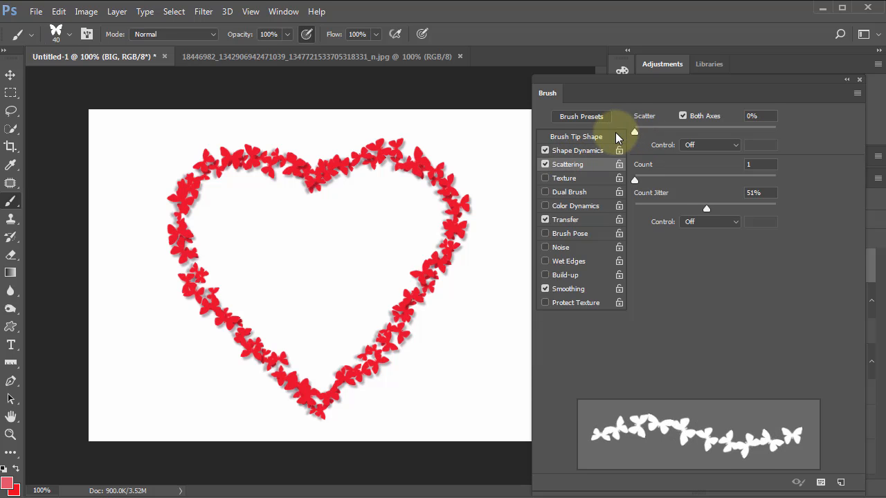
drag(706, 209, 616, 214)
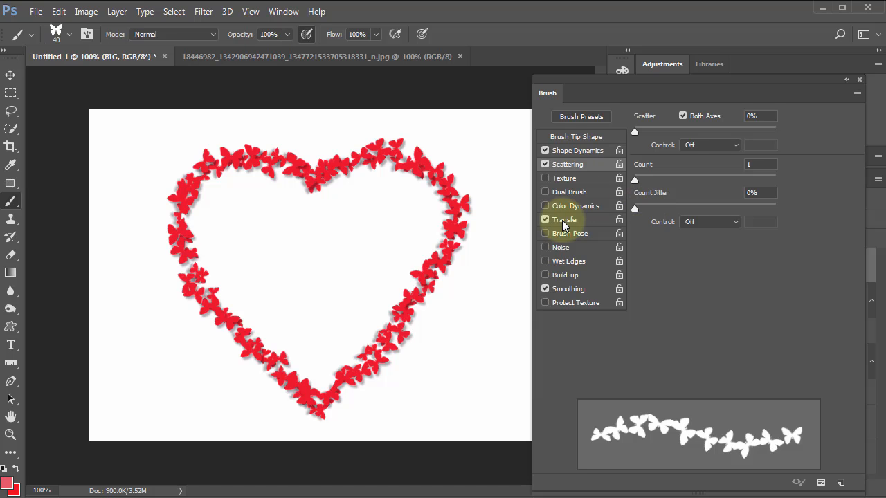
Step: Set the butterfly brush's spacing to 220% and enable Color Dynamics with 13% hue jitter and 11% saturation jitter
click(572, 151)
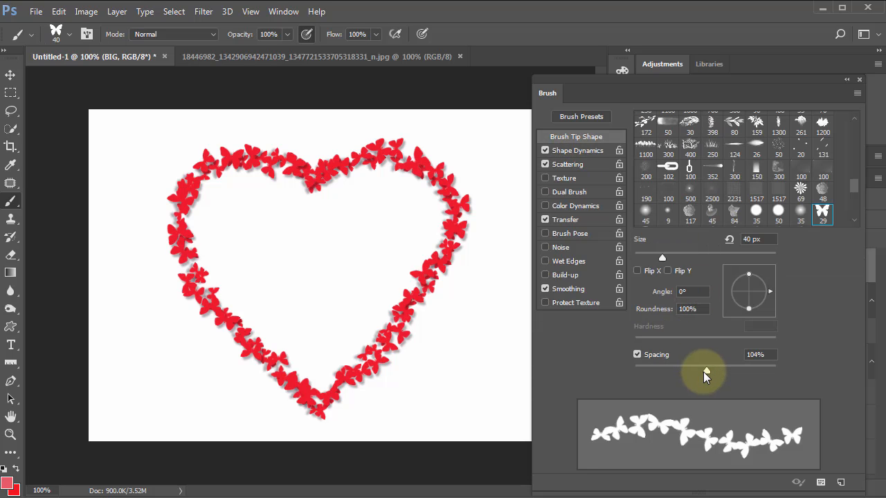
drag(706, 373, 744, 369)
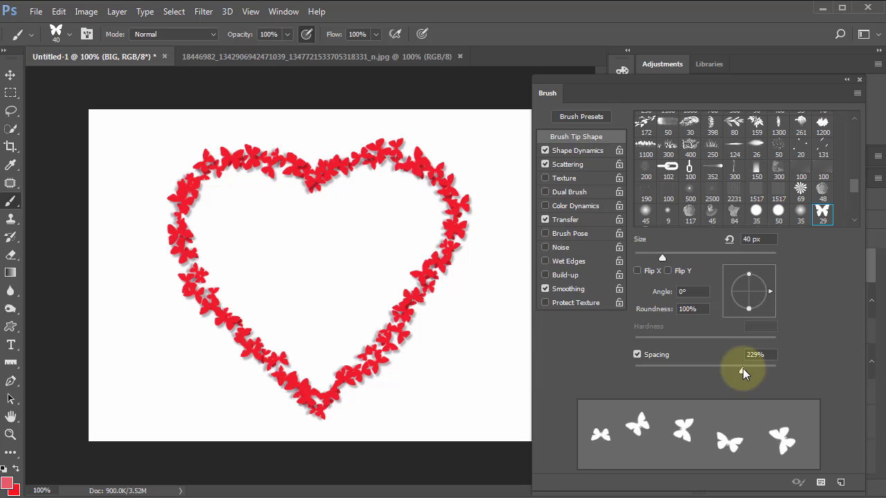
click(586, 208)
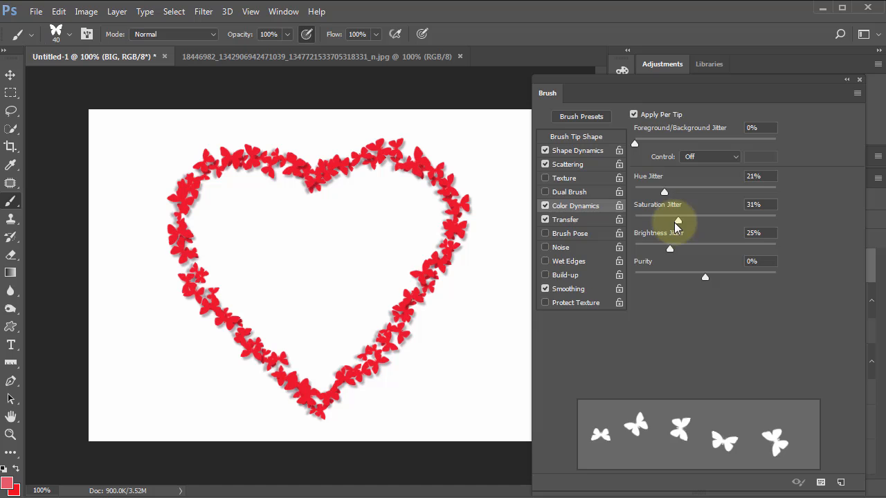
drag(678, 222, 651, 225)
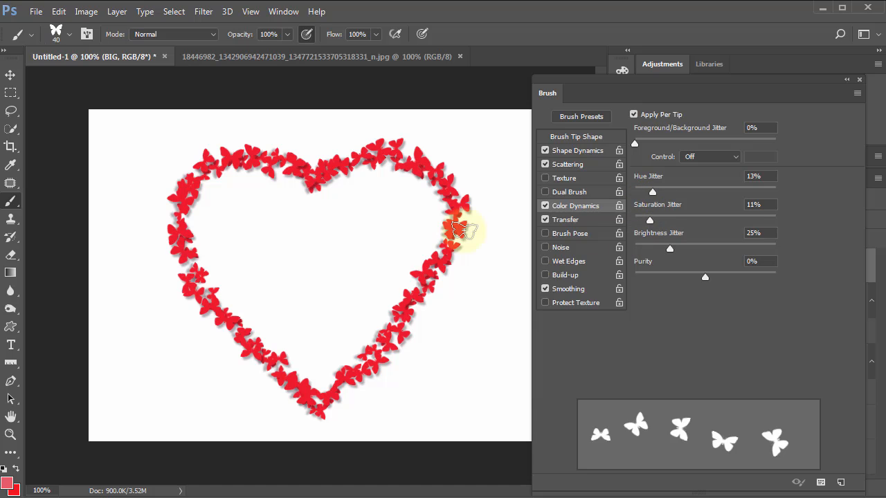
Step: Try three single butterflies beside the heart's right edge on the BIG layer, and delete that layer
click(490, 172)
click(490, 218)
click(488, 269)
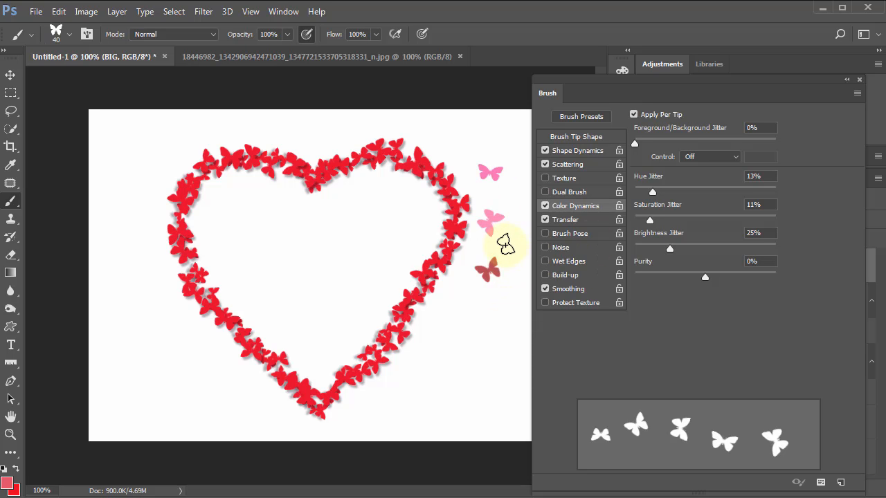
key(Delete)
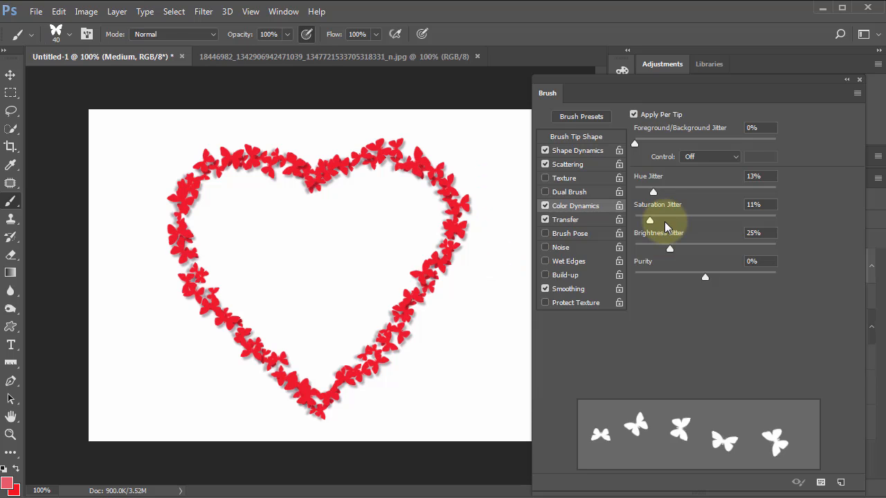
Step: Set the butterfly brush's Color Dynamics to 1% saturation jitter, 40% brightness jitter and -41% purity, testing butterflies beside the heart
drag(650, 221, 636, 221)
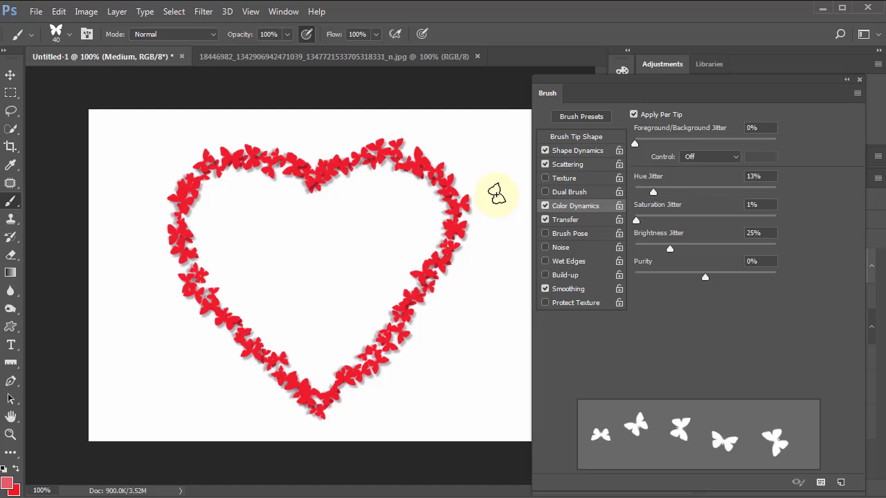
mouse_move(498, 196)
mouse_down()
mouse_move(475, 287)
mouse_move(433, 360)
mouse_up()
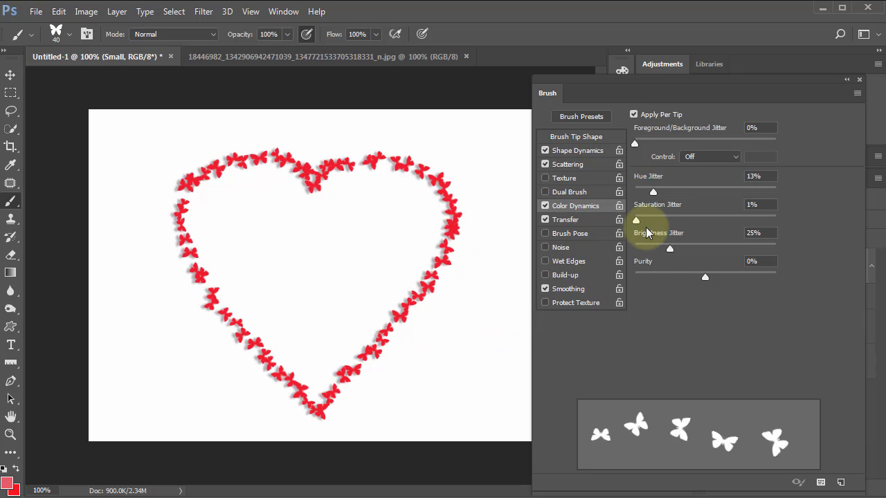
drag(675, 252, 694, 251)
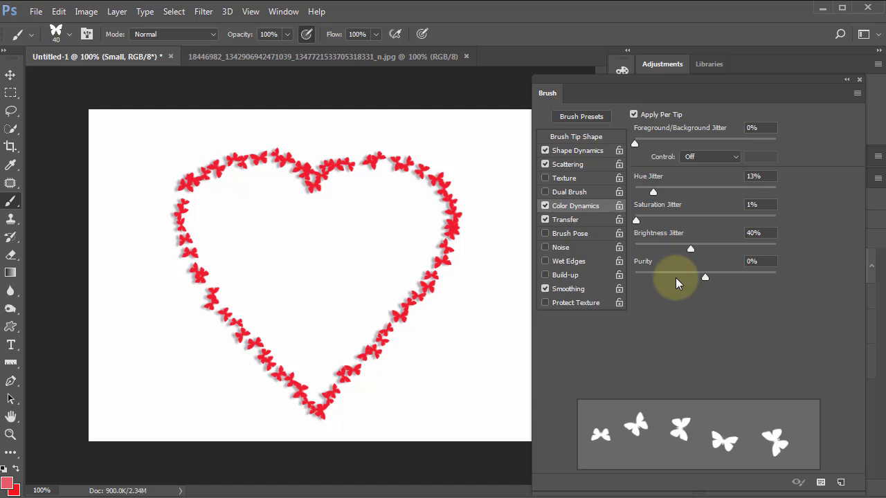
click(727, 278)
mouse_move(503, 222)
mouse_down()
mouse_move(492, 278)
mouse_move(447, 340)
mouse_up()
drag(727, 278, 668, 291)
Step: Try several butterflies down the heart's right side on the Small layer, and delete that layer
click(475, 158)
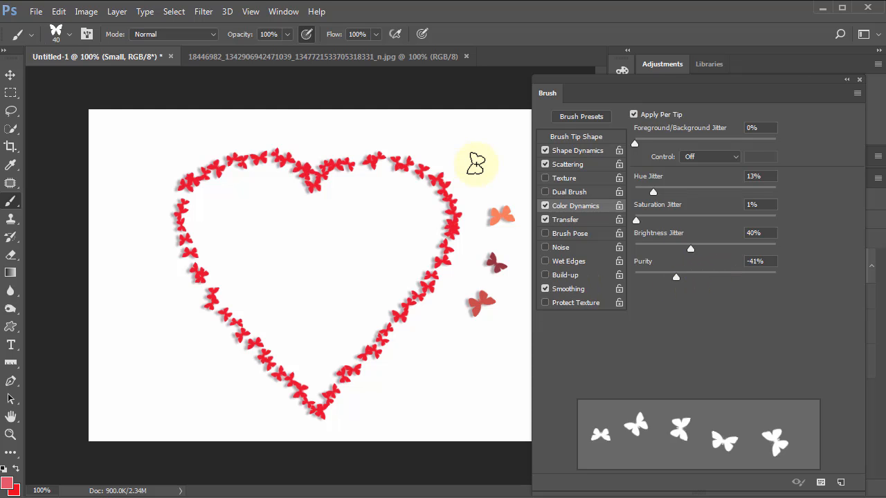
mouse_move(473, 213)
mouse_down()
mouse_move(443, 308)
mouse_move(454, 360)
mouse_up()
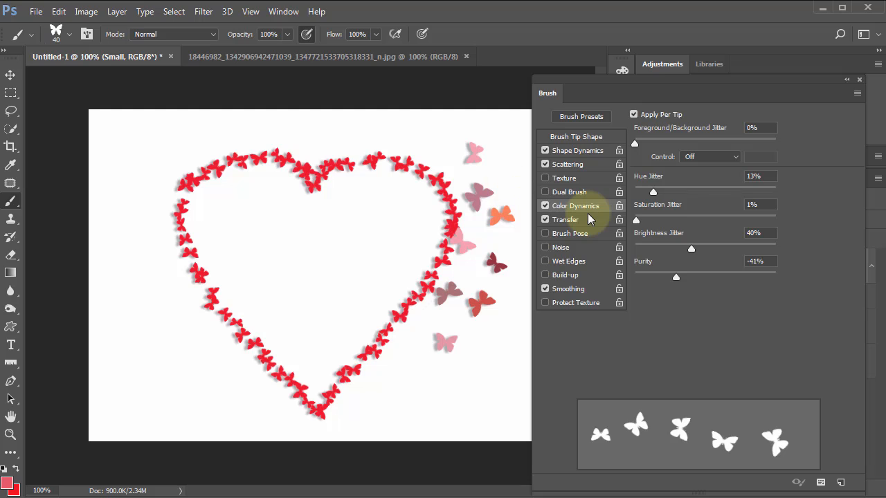
key(Delete)
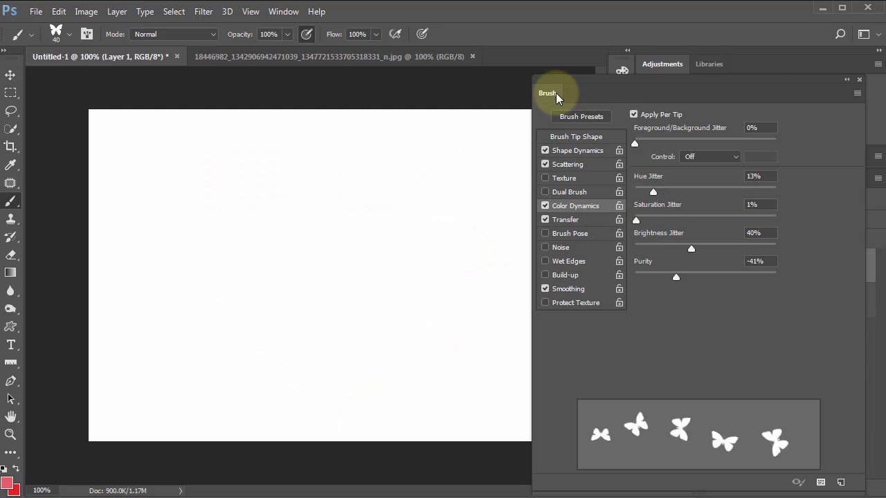
Step: Step back through the history to restore the Small, Medium and BIG layers, and clear the trial butterflies from BIG with the whole canvas selected
drag(548, 95, 699, 121)
key(F5)
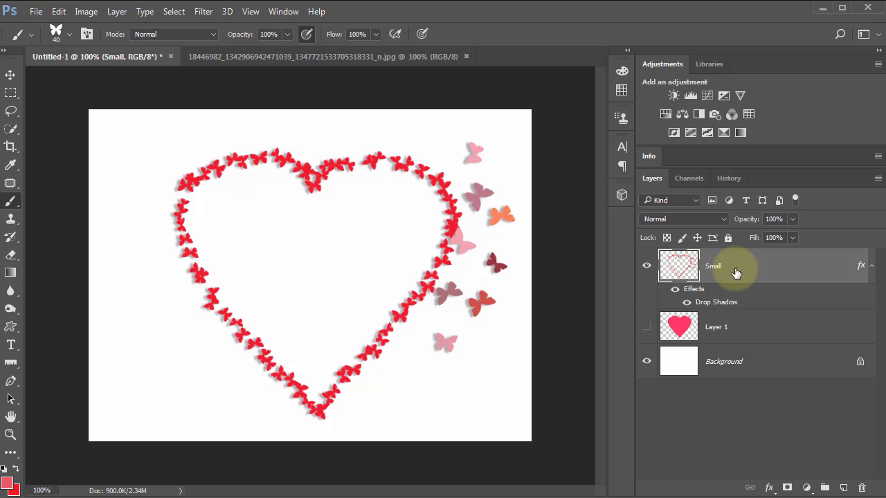
key(ctrl+alt+z)
key(ctrl+alt+z)
key(ctrl+alt+z)
key(ctrl+alt+z)
key(ctrl+alt+z)
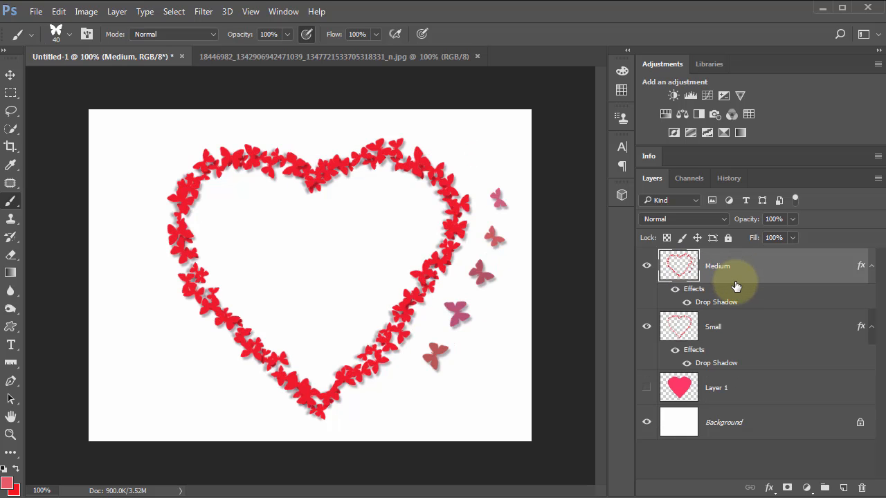
key(ctrl+alt+z)
key(ctrl+alt+z)
key(ctrl+alt+z)
key(ctrl+alt+z)
key(ctrl+alt+z)
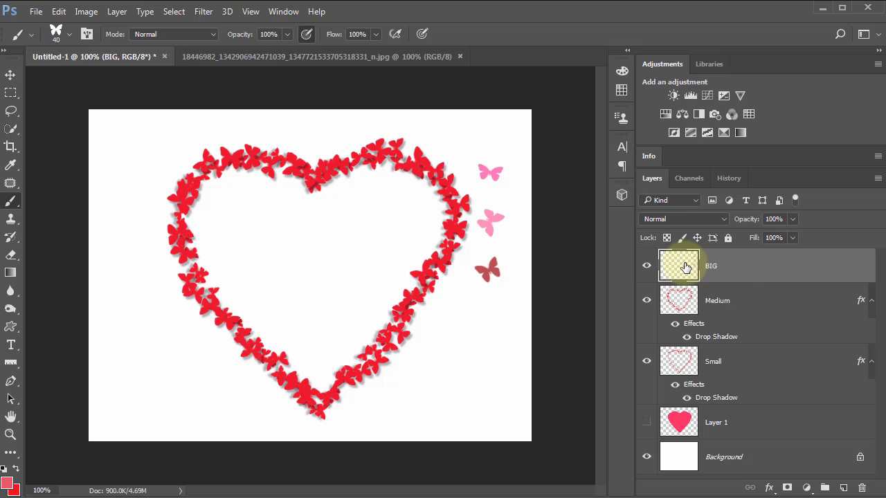
key(ctrl+a)
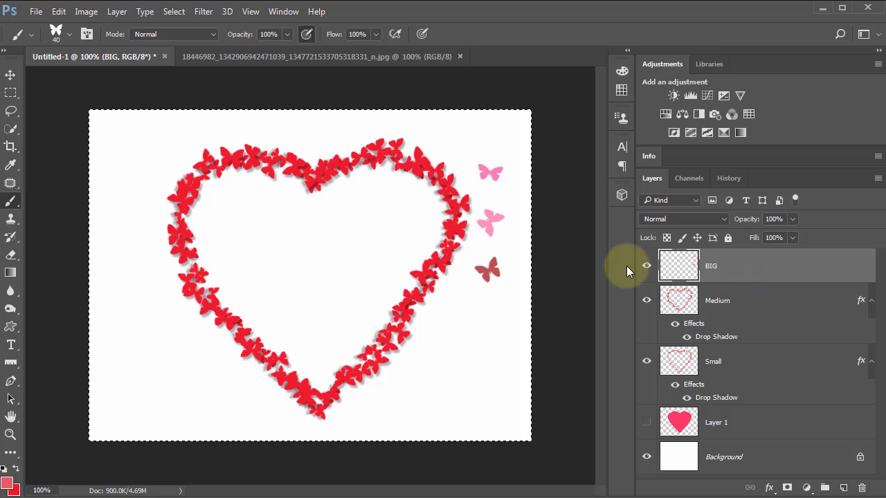
key(ctrl+z)
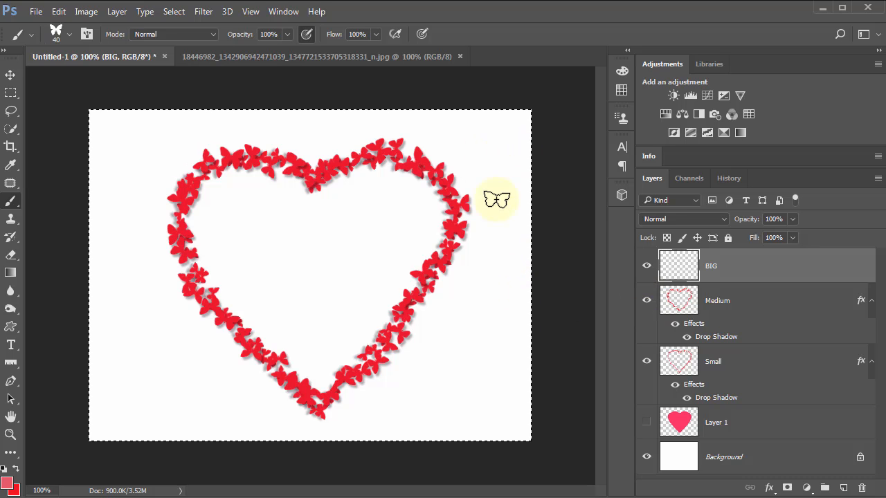
Step: Enlarge the butterfly brush to 60, try single butterflies on both sides of the heart, and clear them from the BIG layer
click(488, 277)
click(437, 356)
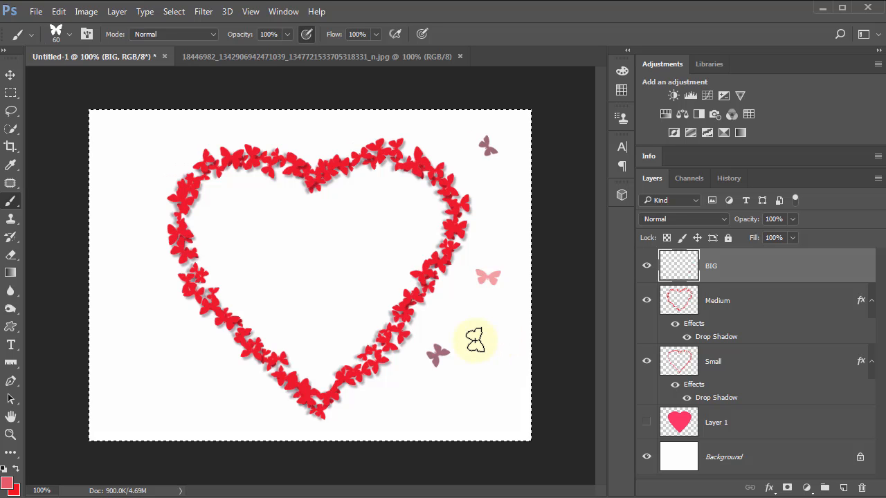
click(151, 321)
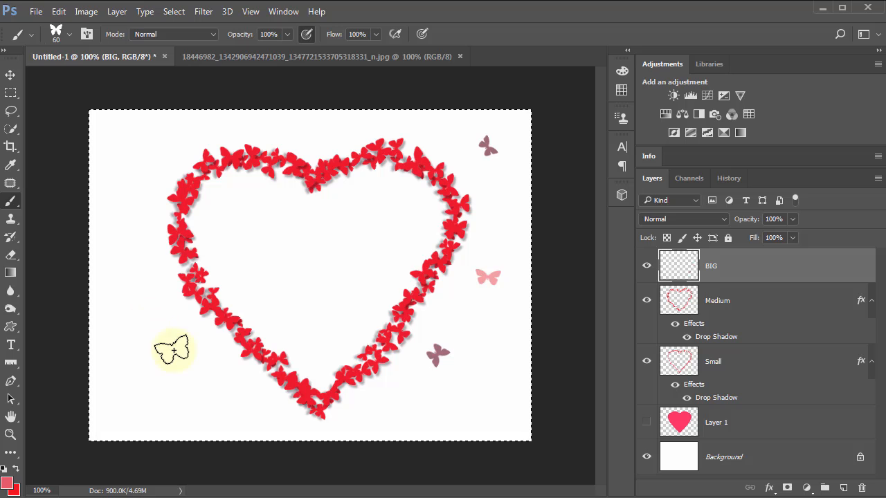
click(207, 387)
click(126, 162)
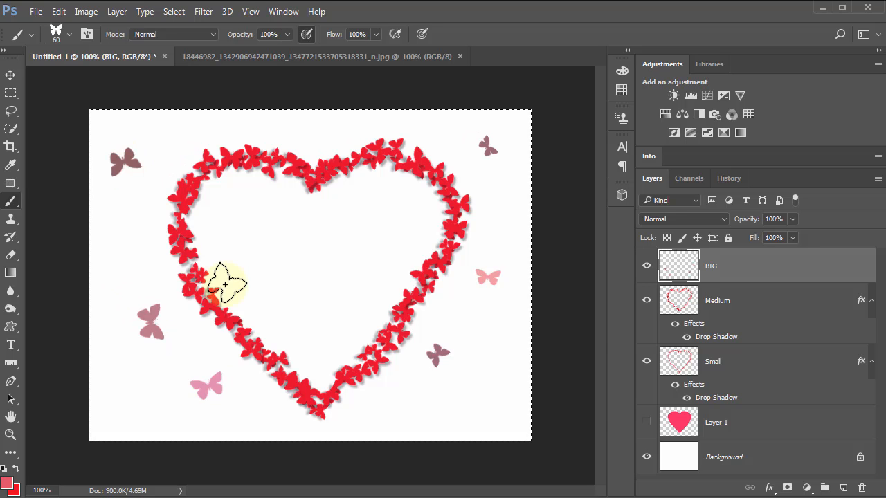
click(488, 387)
click(502, 203)
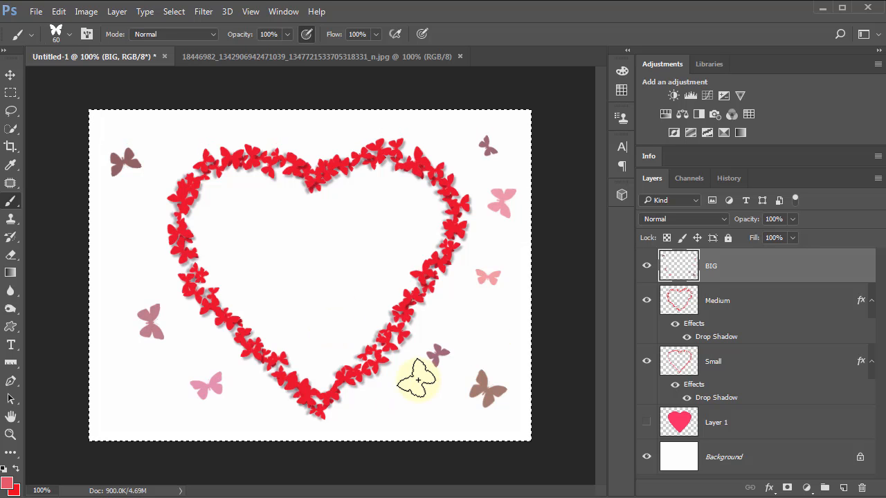
key(Delete)
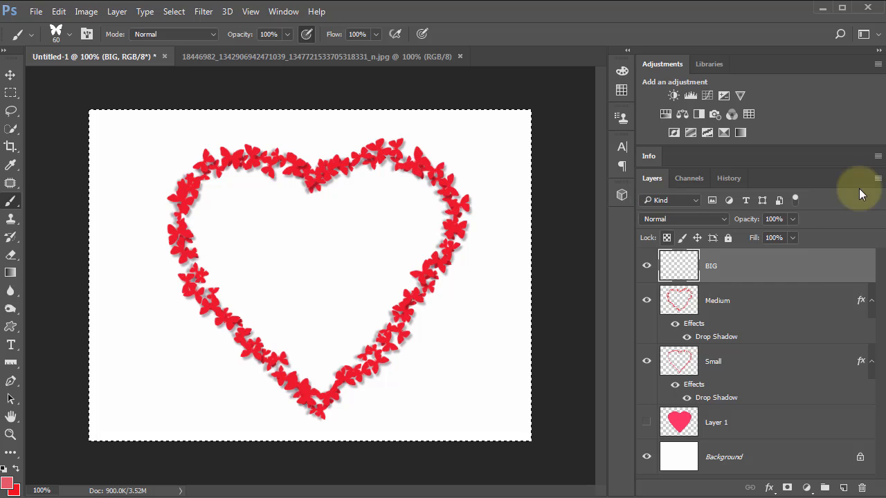
Step: Set the butterfly brush's Color Dynamics purity to -71% and try five butterflies around the heart on the BIG layer
click(621, 116)
mouse_move(621, 116)
mouse_down()
mouse_move(530, 75)
mouse_move(546, 91)
mouse_up()
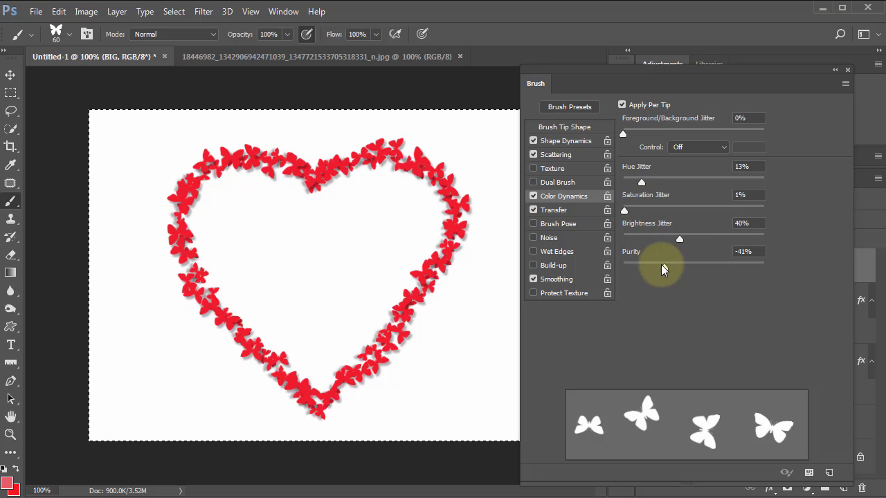
drag(644, 271, 643, 270)
click(480, 281)
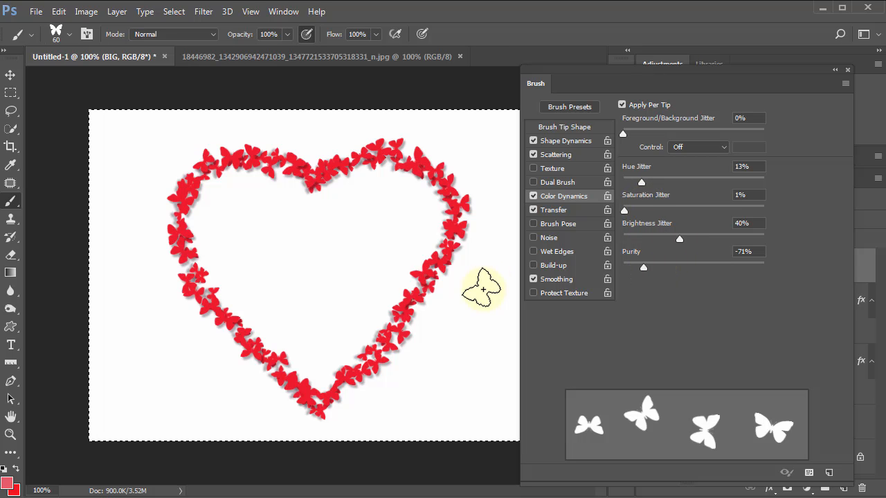
click(448, 354)
click(196, 365)
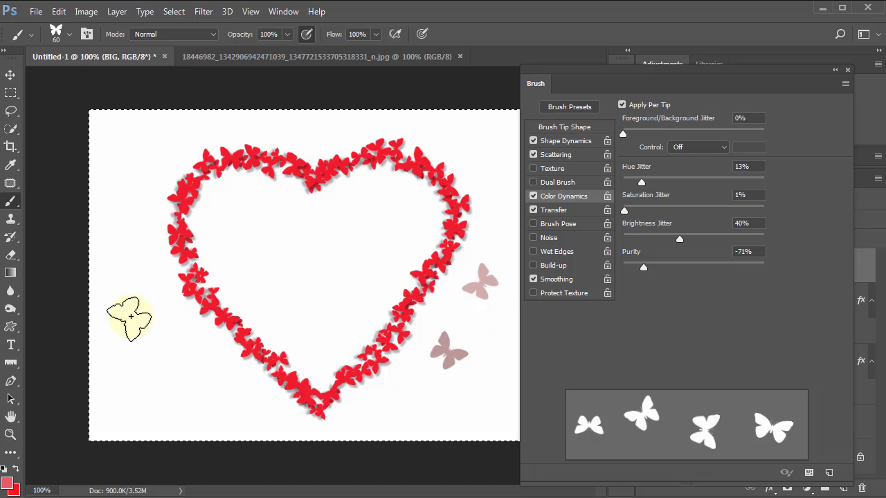
click(113, 264)
click(138, 158)
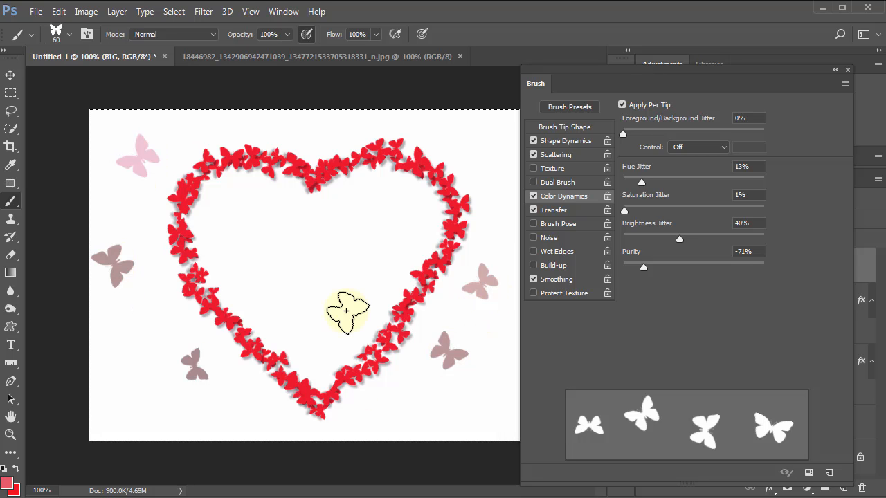
Step: Set the brush's purity to -63% and test butterflies inside the heart and beyond its upper right lobe
click(650, 266)
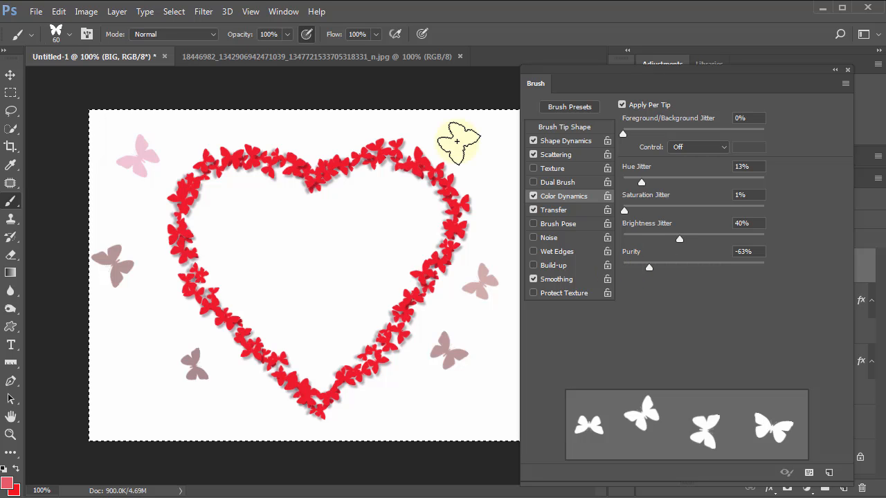
click(457, 141)
click(291, 284)
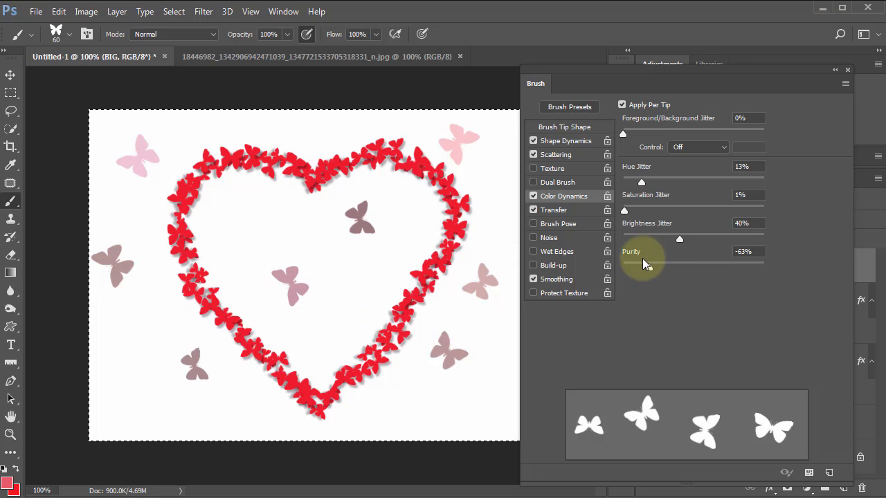
Step: Set the brush's Shape Dynamics to 70% size jitter, 63% minimum diameter, 63% angle jitter and 50% minimum roundness
click(566, 141)
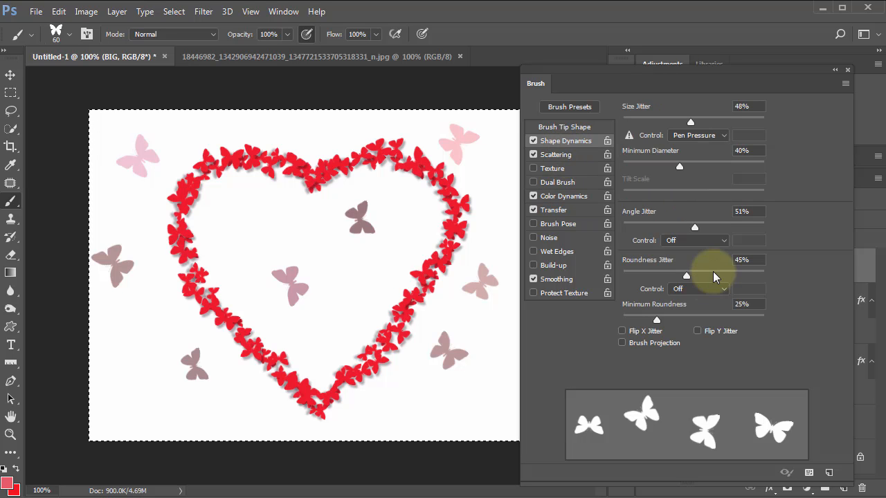
click(692, 320)
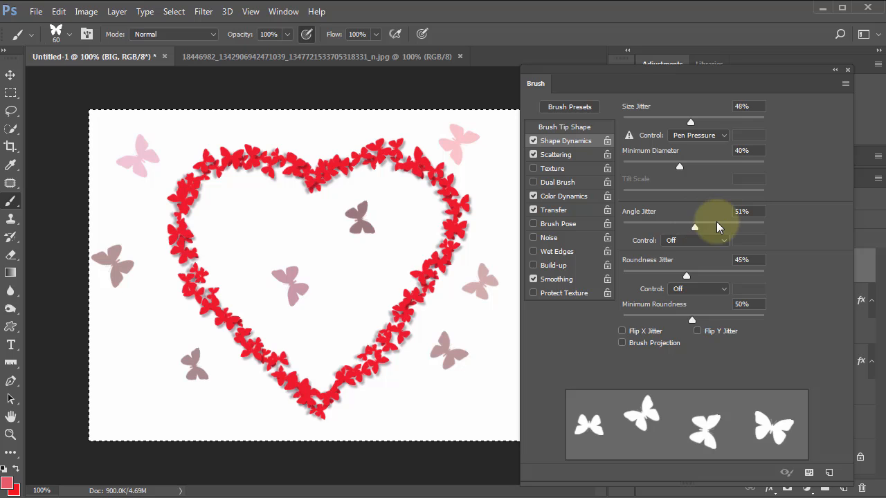
drag(701, 228, 711, 228)
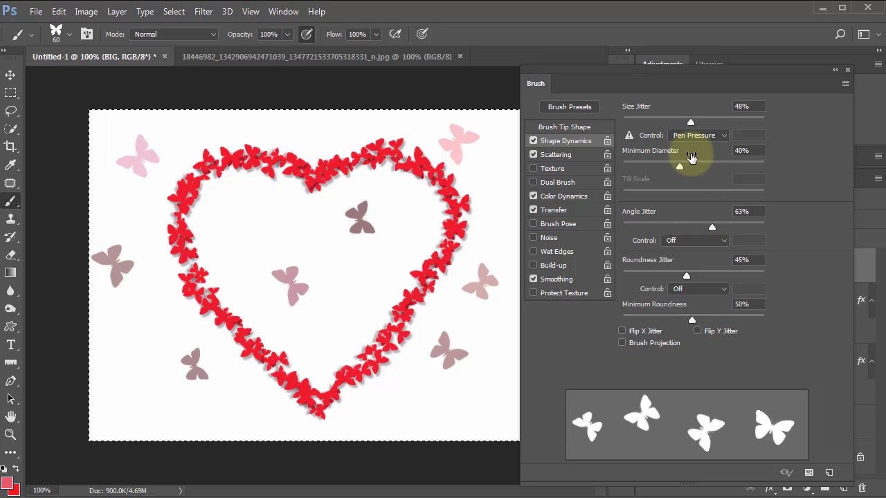
drag(680, 166, 712, 167)
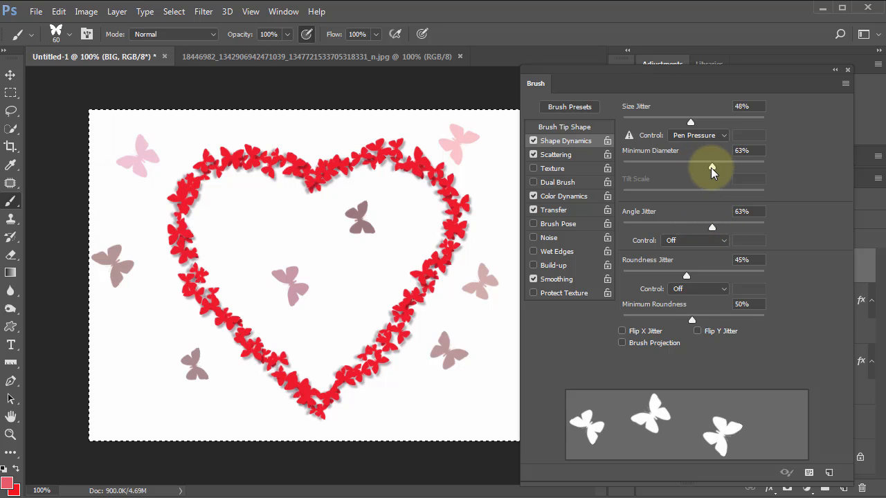
click(723, 122)
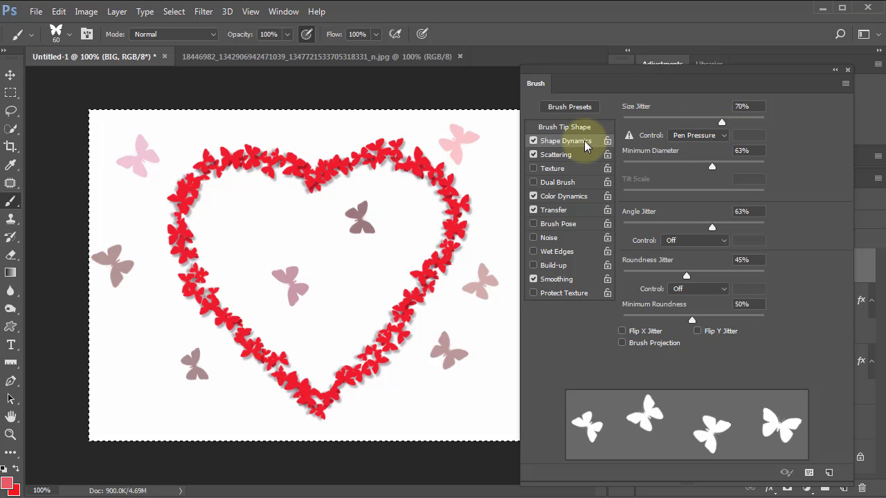
click(848, 70)
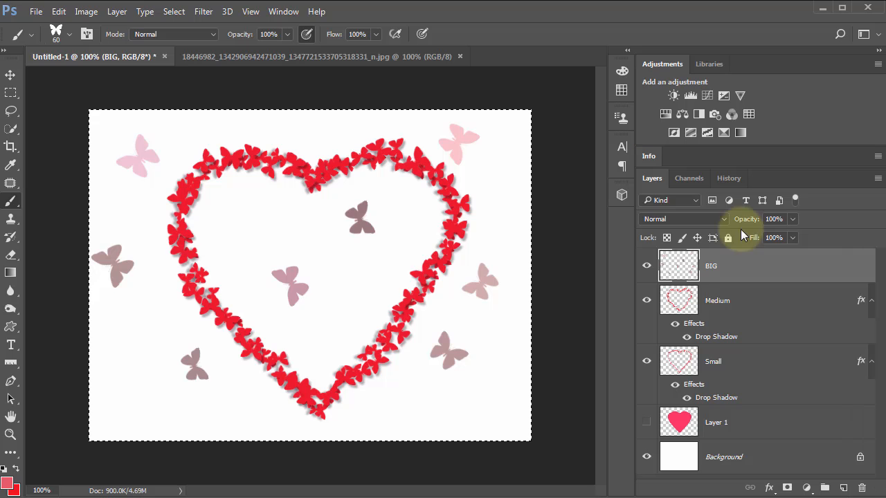
Step: Clear the trial butterflies from the BIG layer and scatter ten single butterflies around the heart, including one in its centre
click(426, 263)
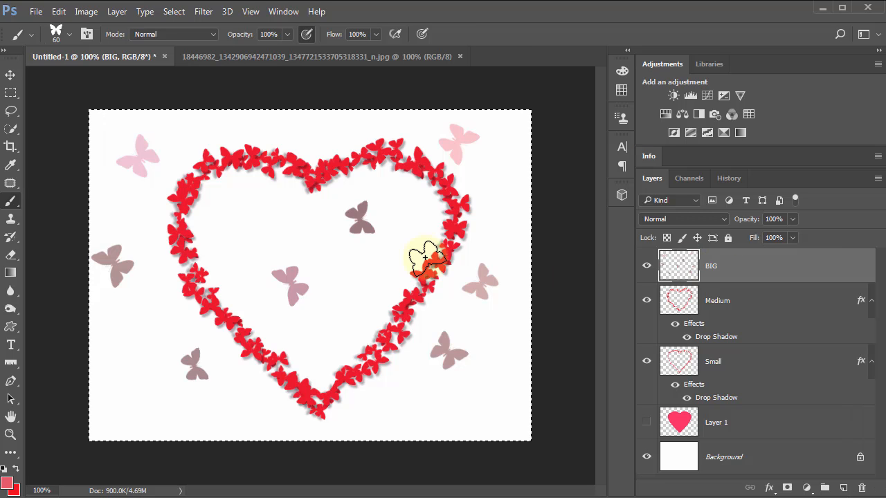
key(ctrl+z)
click(140, 155)
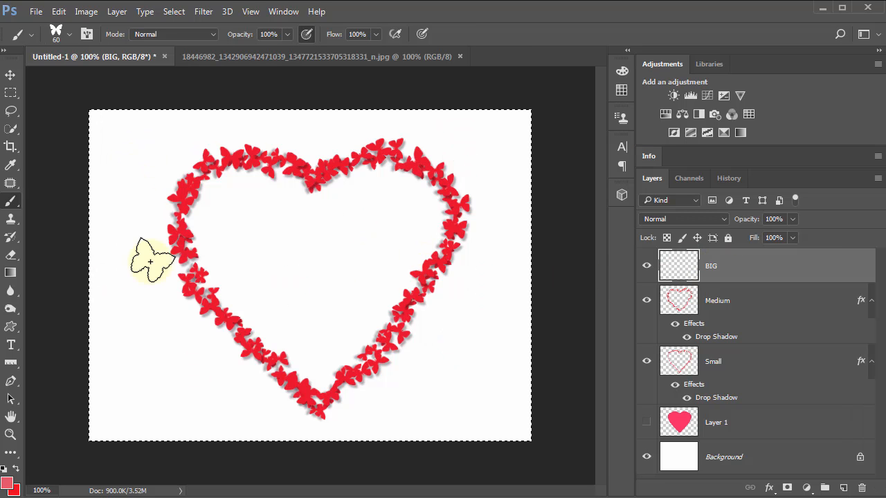
click(143, 321)
click(485, 373)
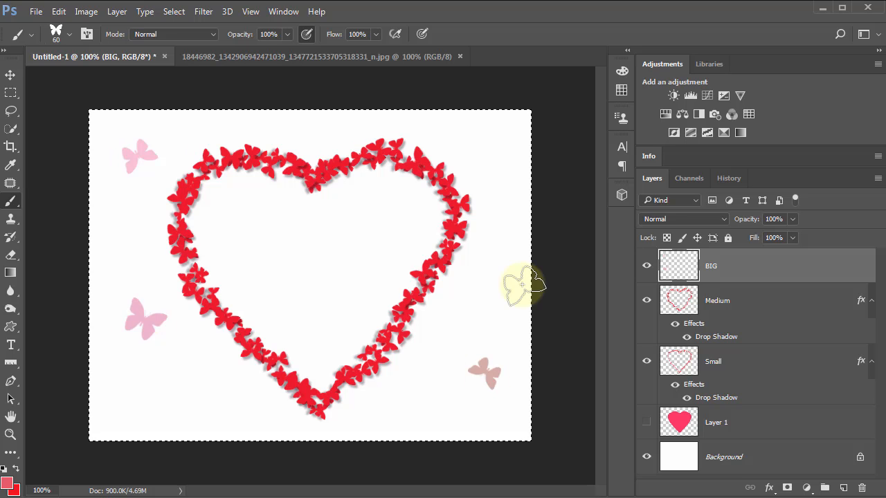
click(502, 216)
click(294, 260)
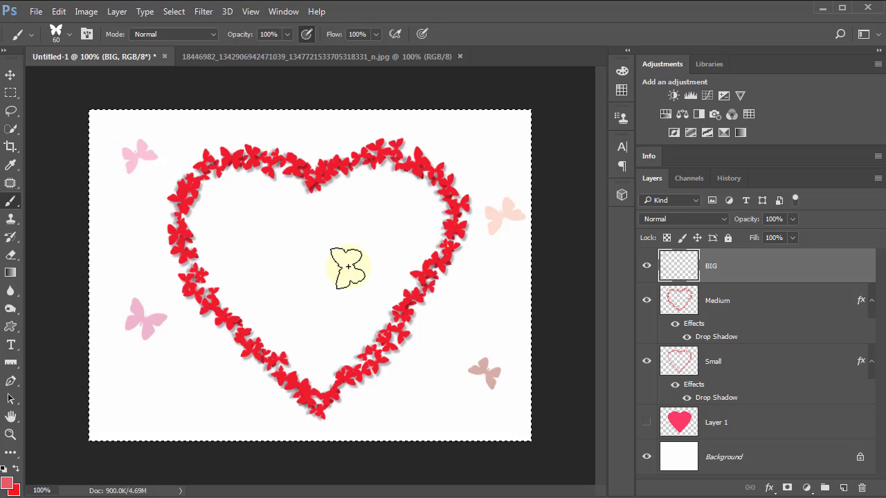
click(493, 142)
click(181, 388)
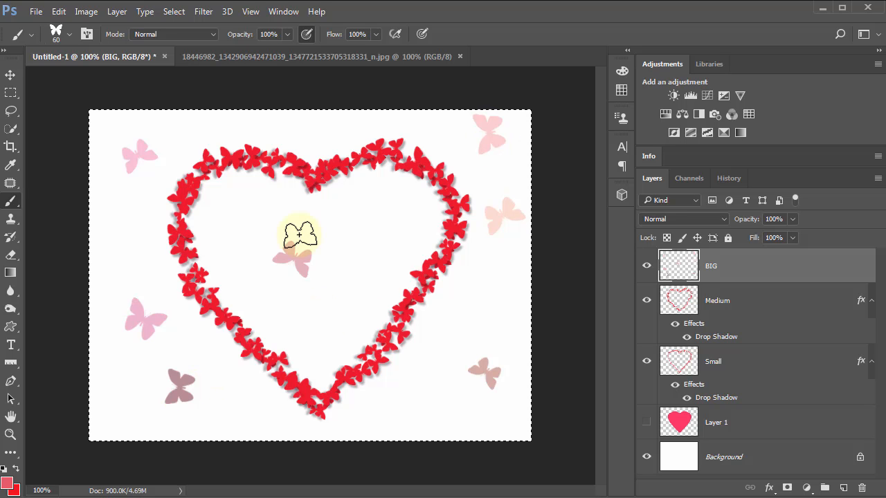
click(126, 227)
click(390, 403)
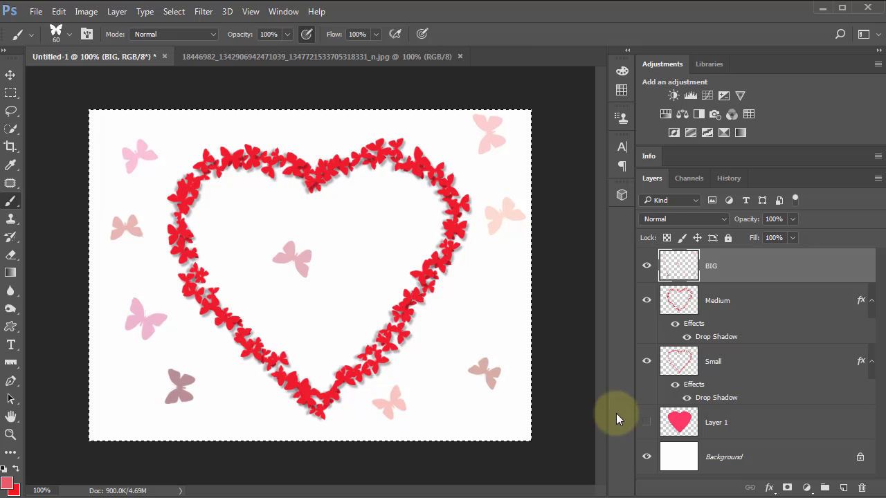
click(475, 296)
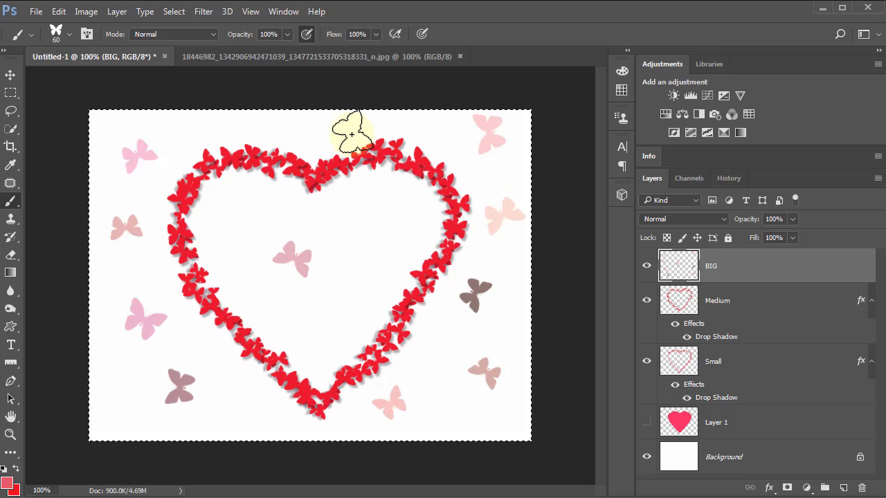
Step: Stamp butterflies above the heart's notch and upper left lobe on the BIG layer, and erase the dark butterflies around the heart
click(304, 128)
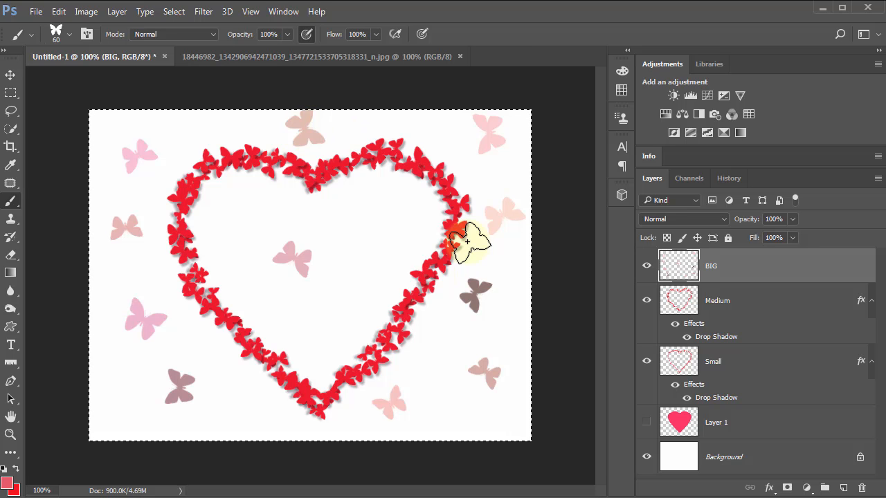
click(198, 123)
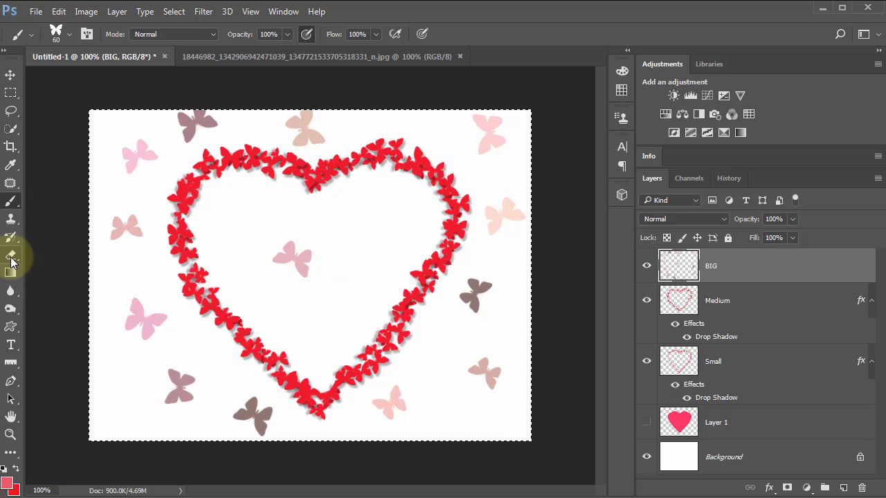
click(11, 258)
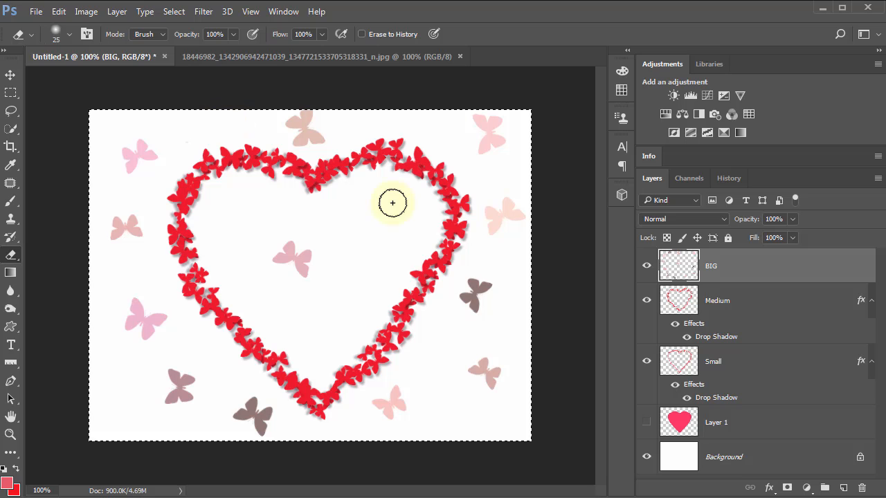
mouse_move(475, 293)
mouse_down()
mouse_move(491, 297)
mouse_move(479, 296)
mouse_up()
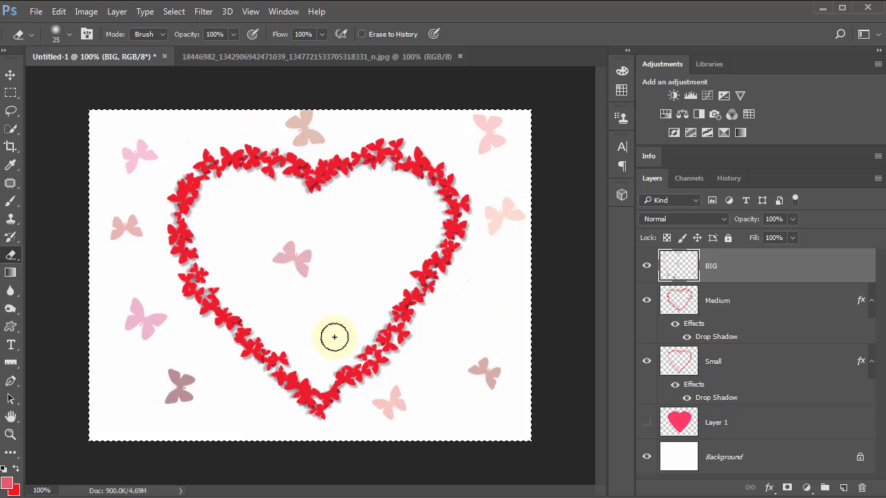
Step: Stamp replacement butterflies below left and to the right of the heart, erasing the dark right-hand one, and add another in the lower right corner
click(11, 200)
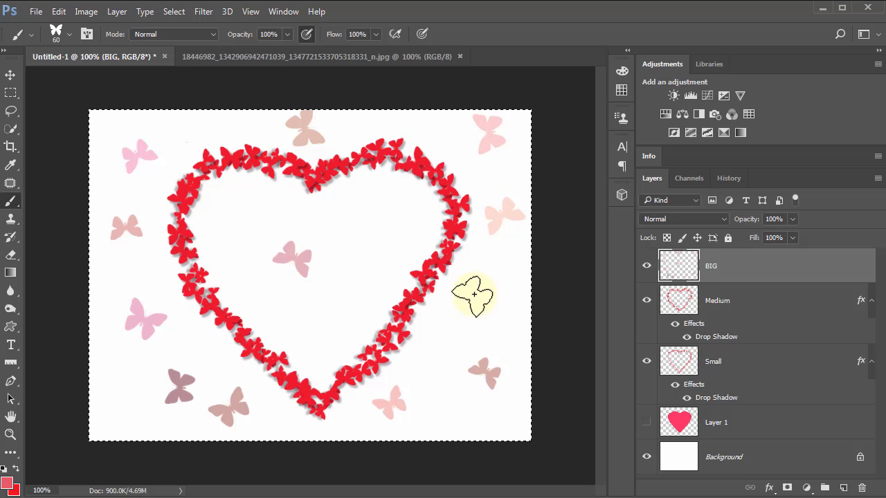
click(532, 330)
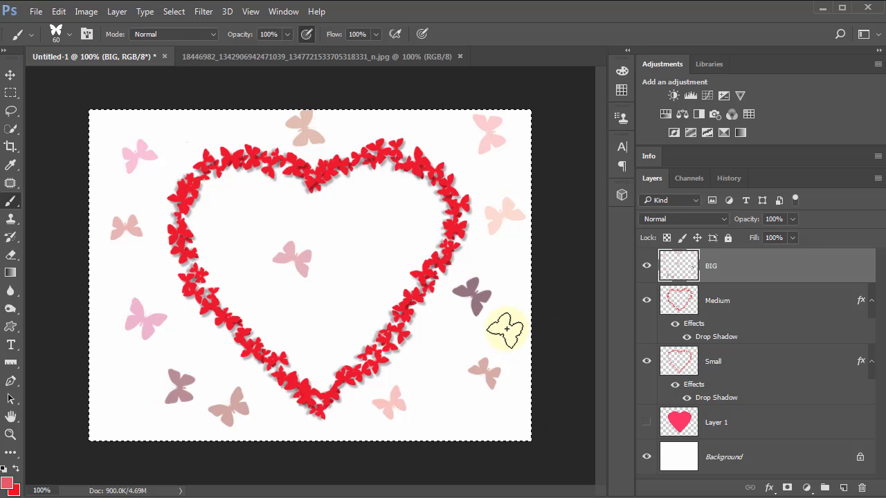
key(e)
mouse_move(491, 272)
mouse_down()
mouse_move(482, 315)
mouse_move(477, 273)
mouse_move(456, 291)
mouse_move(454, 307)
mouse_move(465, 289)
mouse_up()
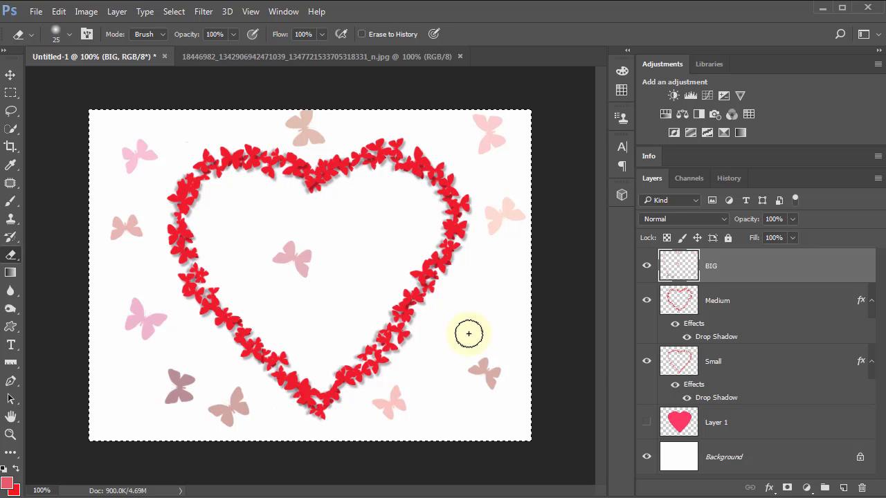
key(b)
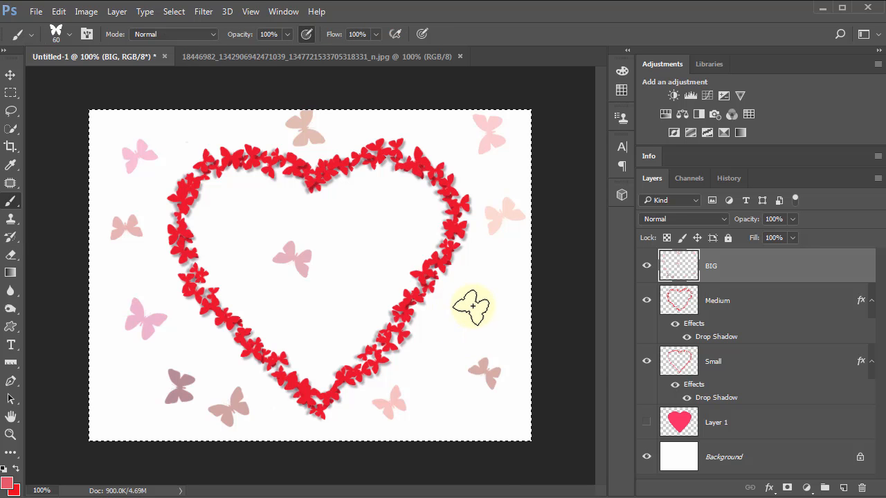
click(473, 305)
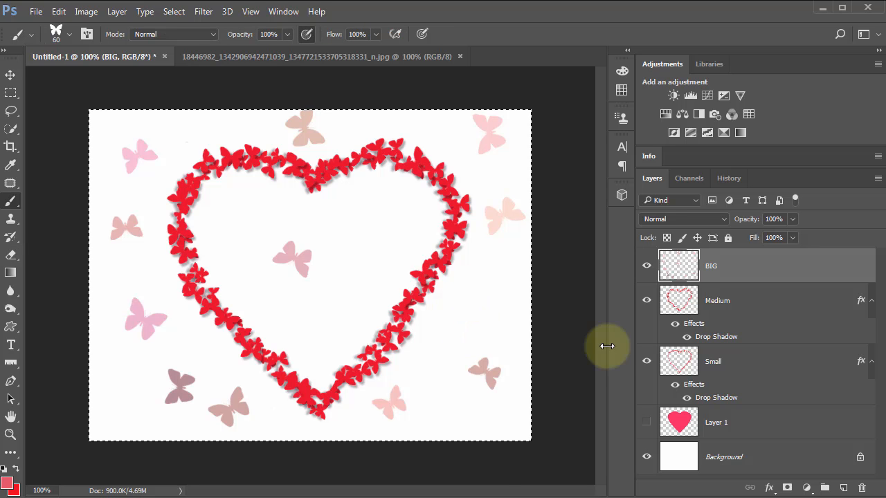
click(477, 417)
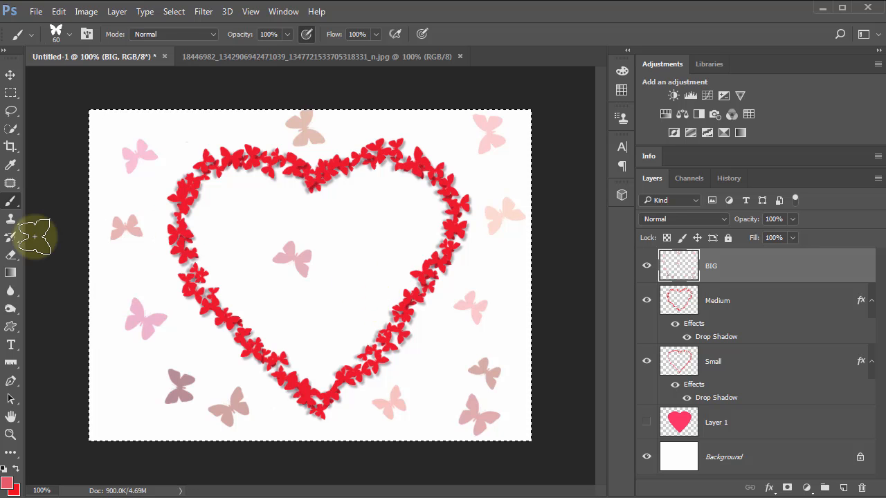
Step: Erase the butterfly in the heart's centre, check the reference image, and stamp a new one slightly right of centre
click(10, 255)
mouse_move(312, 247)
mouse_down()
mouse_move(302, 273)
mouse_move(283, 265)
mouse_up()
click(318, 57)
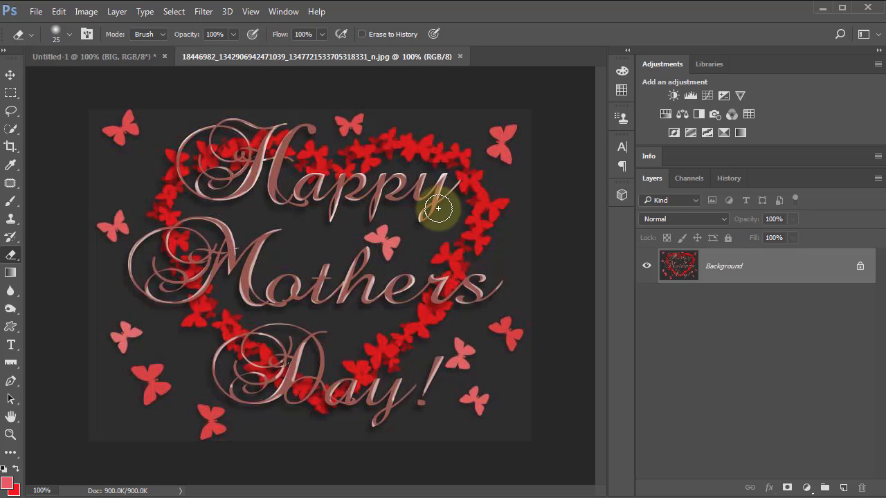
click(128, 55)
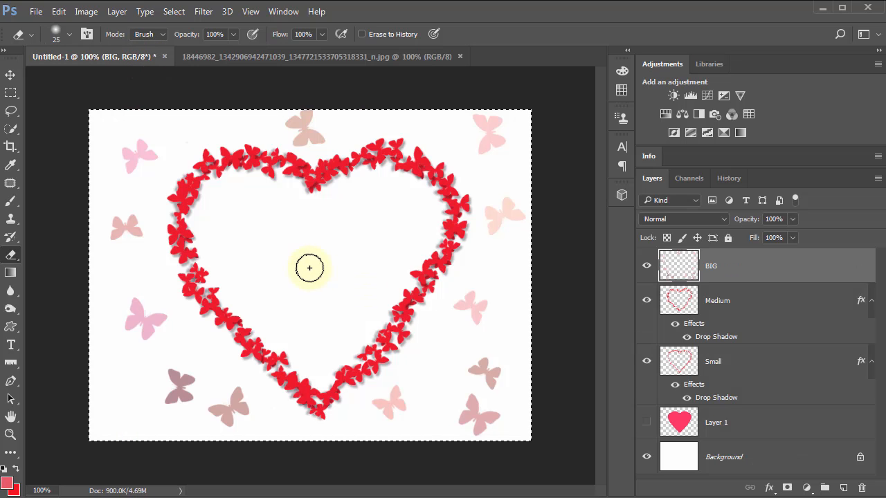
key(b)
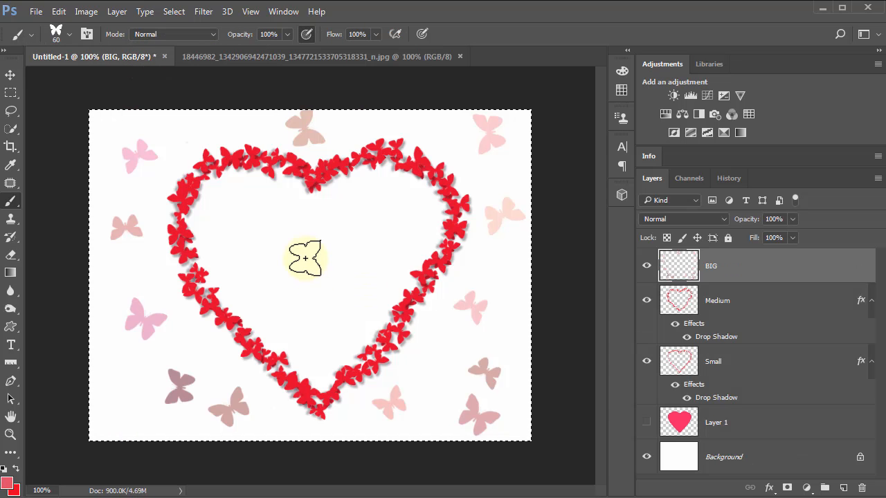
click(361, 274)
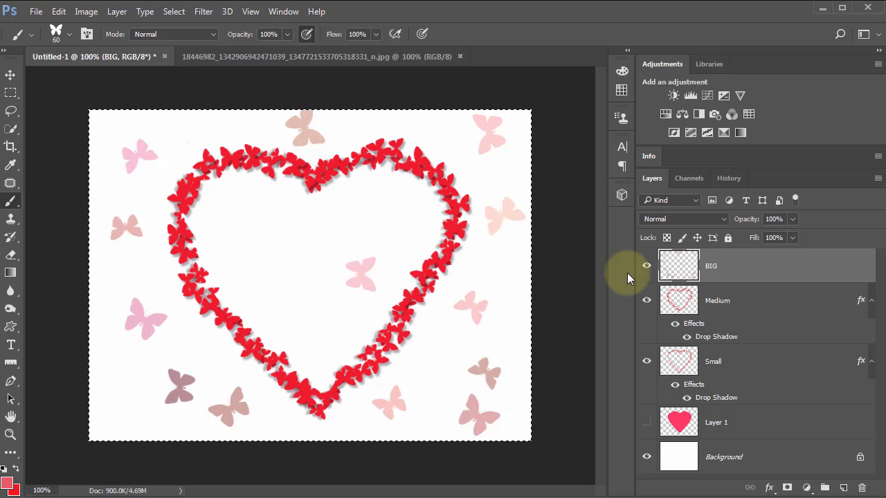
Step: Check the reference image and apply a Drop Shadow to the BIG layer with 57% opacity, -33° angle and 3 px distance
click(336, 57)
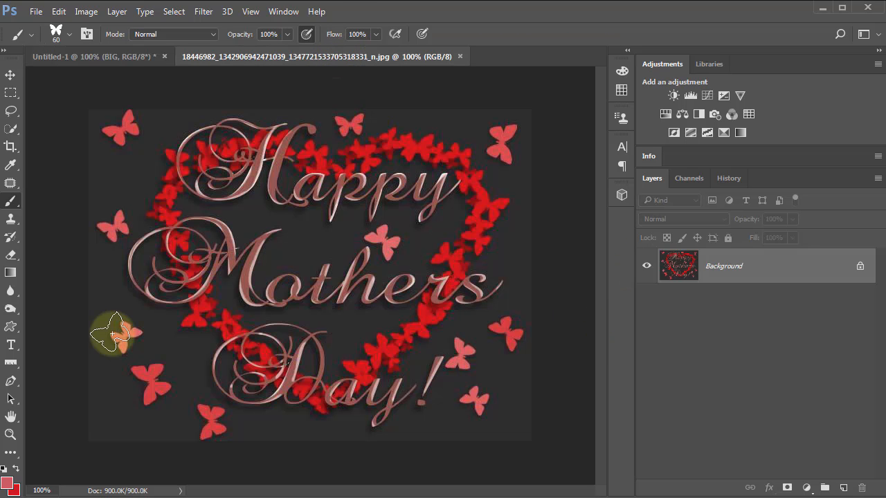
click(113, 57)
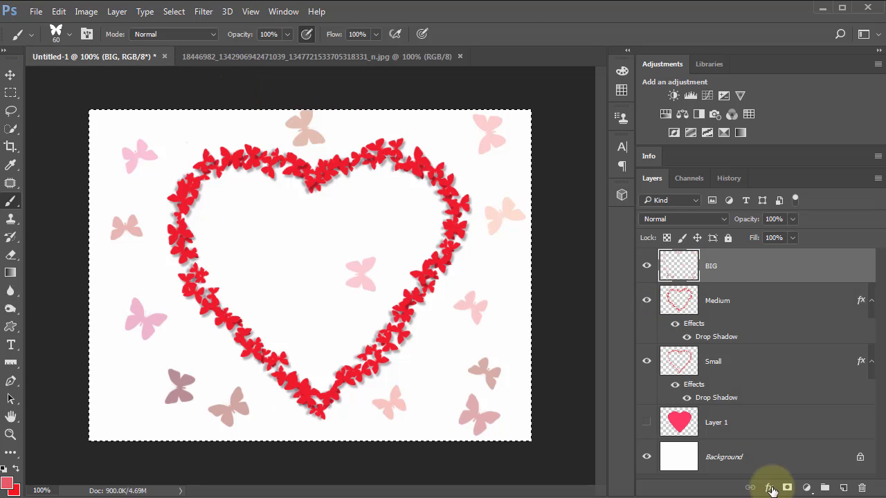
click(769, 489)
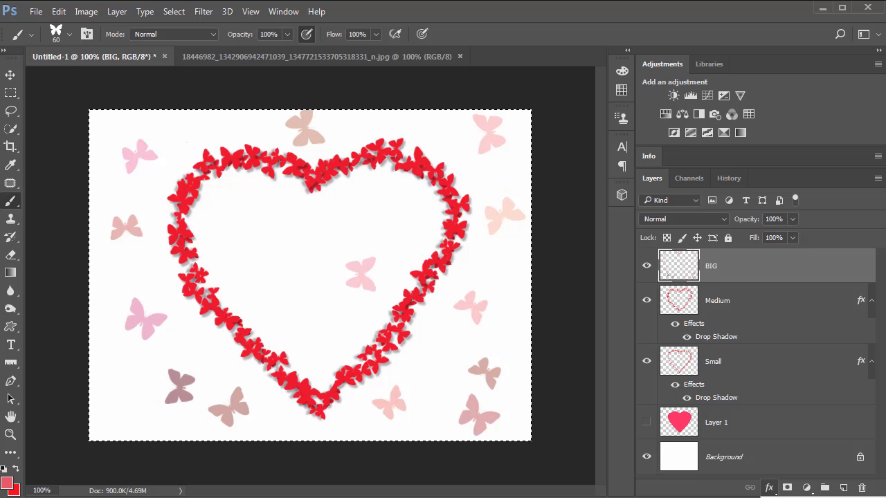
click(796, 478)
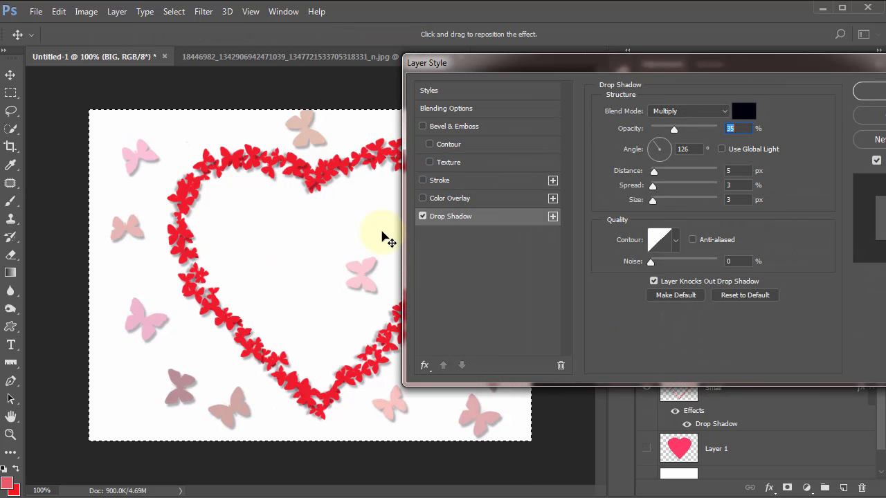
drag(277, 253, 269, 248)
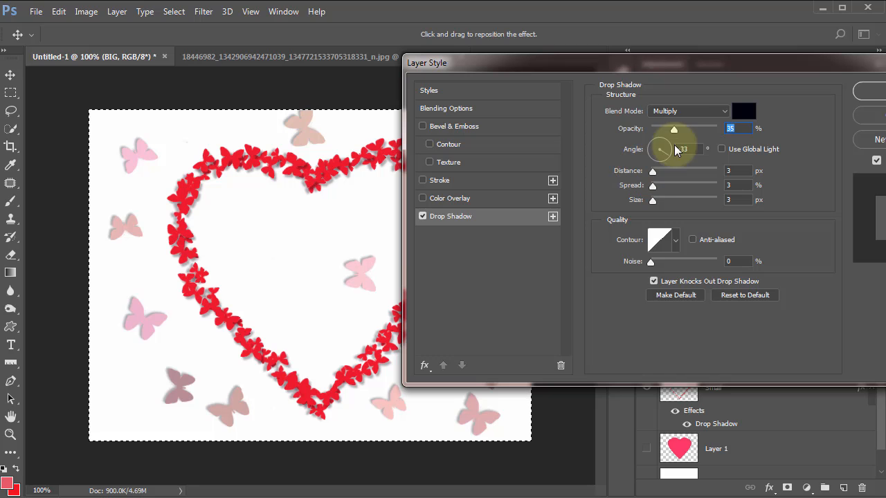
click(689, 128)
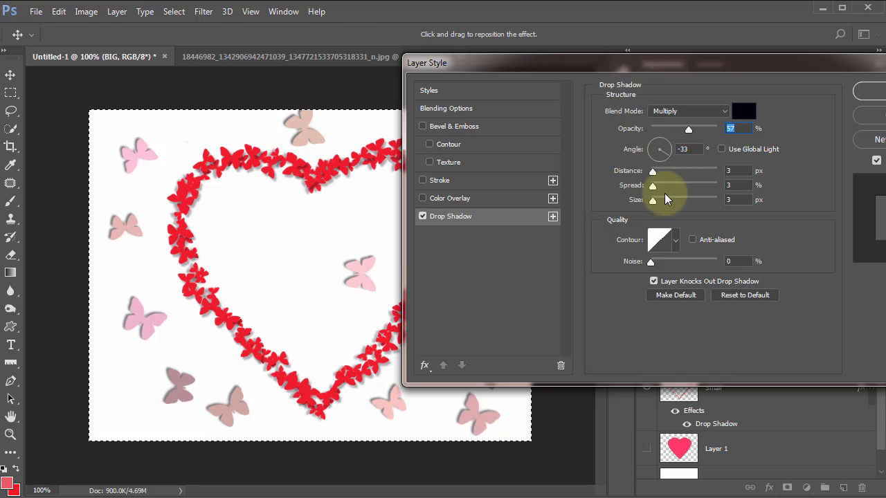
click(871, 91)
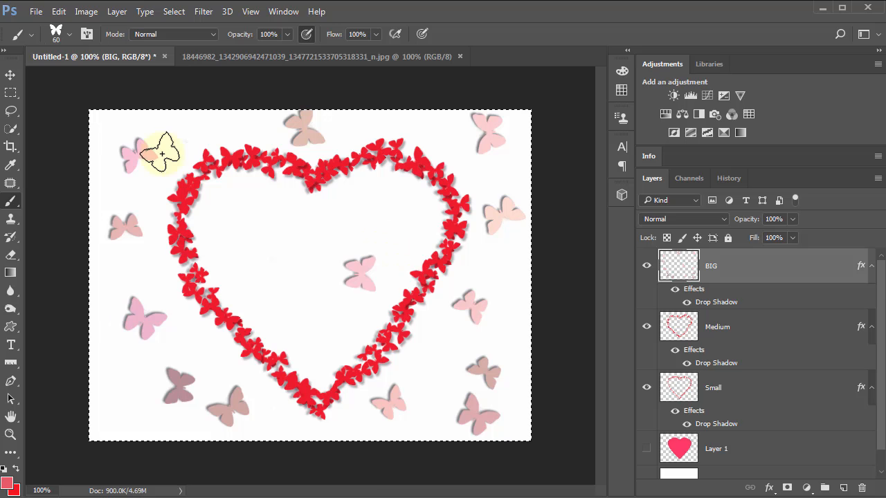
Step: Compare with the reference image and add a text box over the heart reading "Happy Mother's Day" on three lines
click(323, 56)
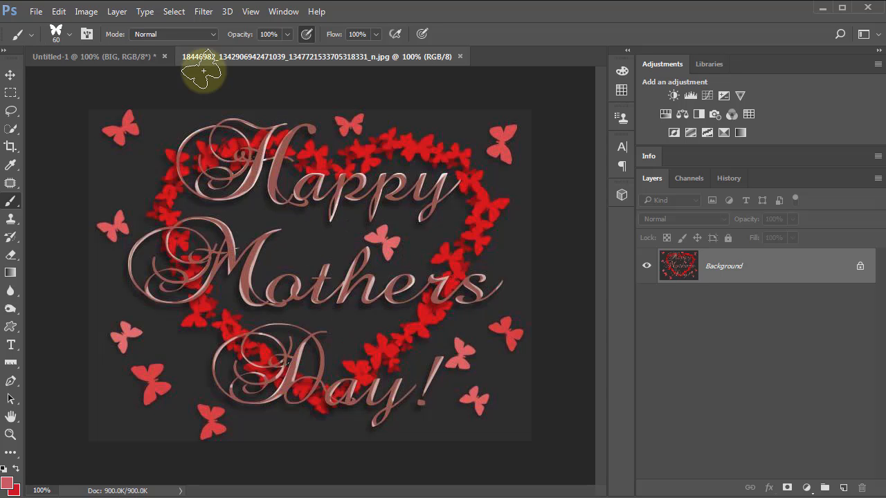
click(119, 55)
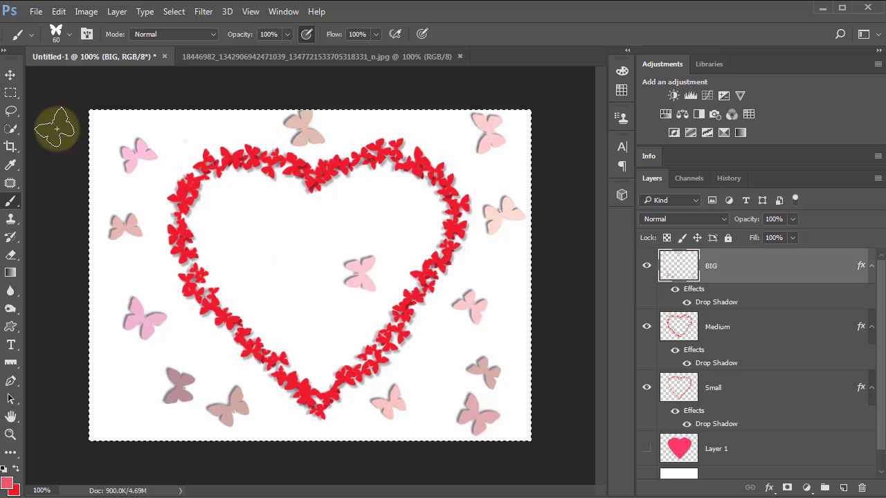
click(11, 345)
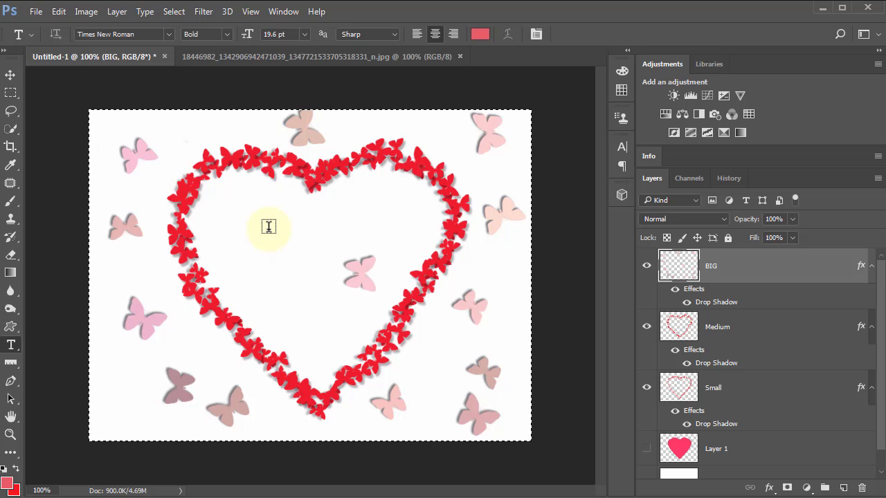
drag(144, 137, 486, 406)
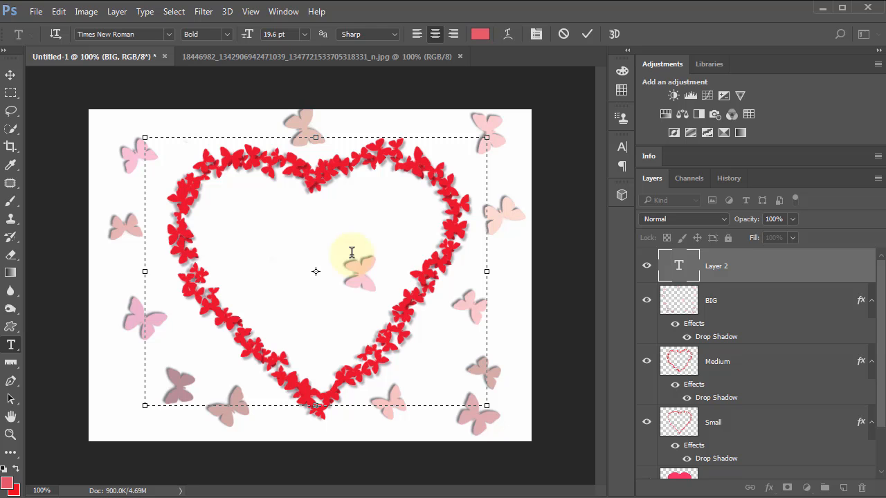
text(Happy)
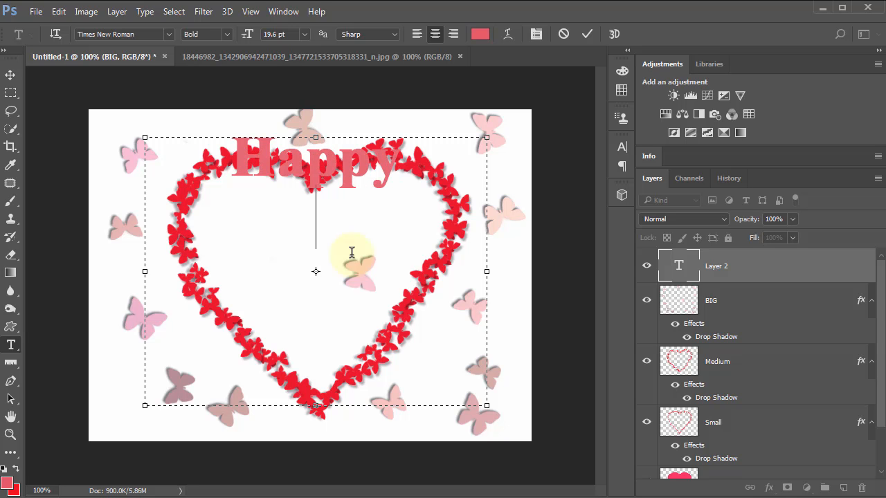
text(Mot)
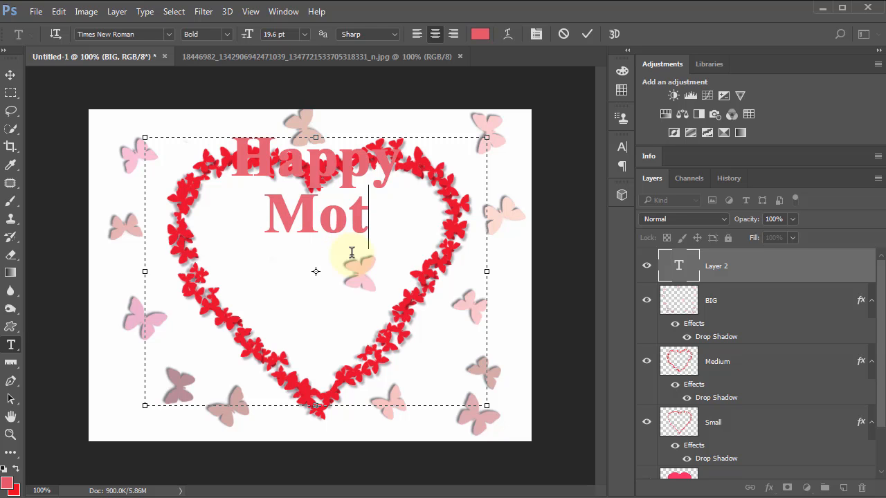
text(her's)
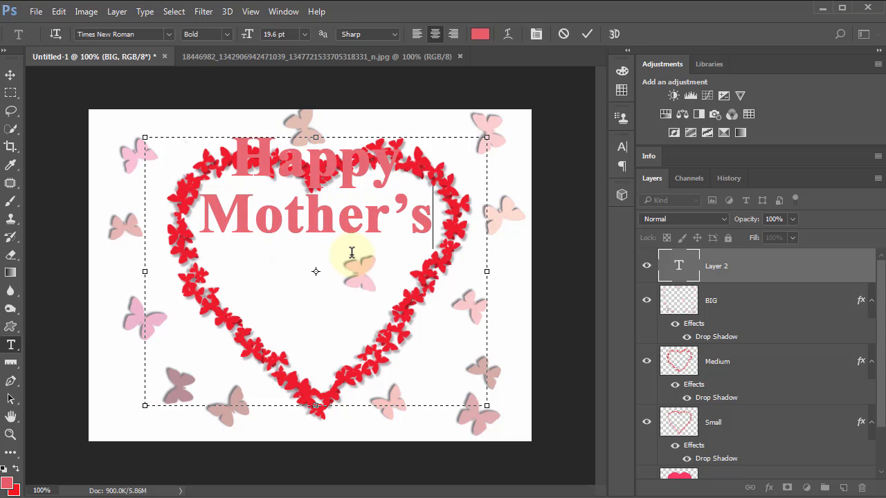
key(Return)
text(Day)
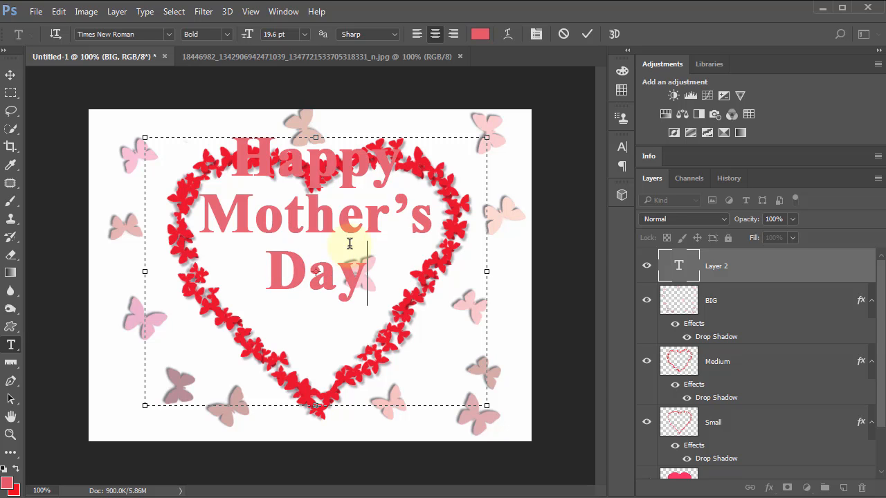
Step: Select all of the "Happy Mother's Day" text and set its font to Blackadder ITC
drag(370, 278, 232, 160)
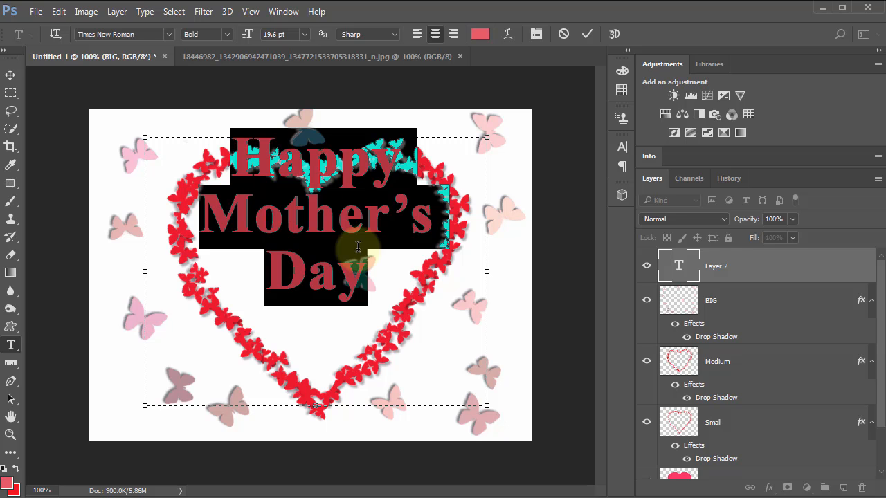
click(443, 273)
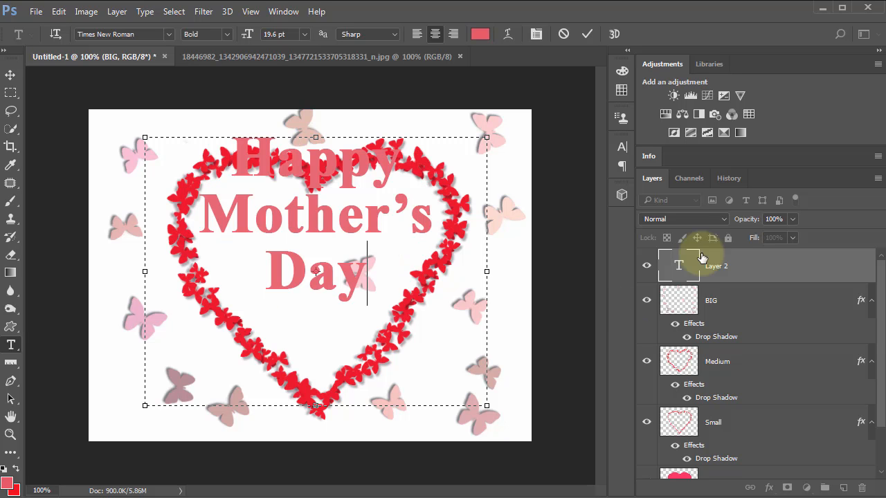
double_click(679, 272)
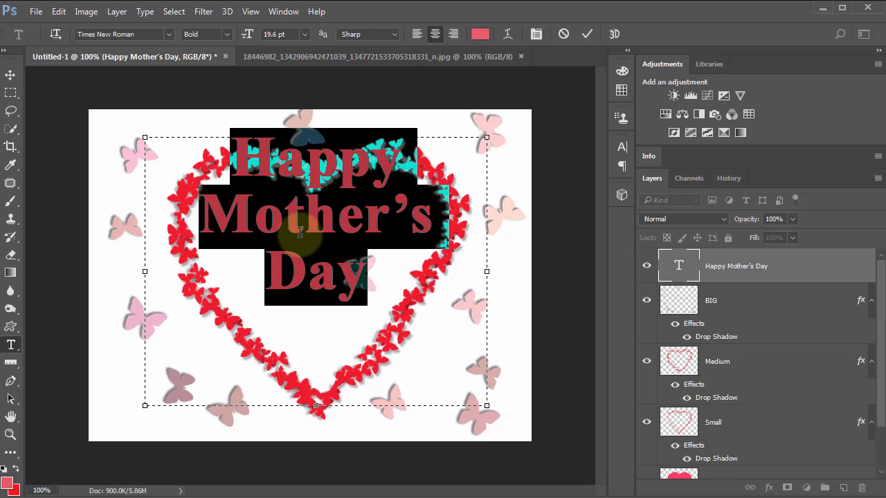
click(145, 34)
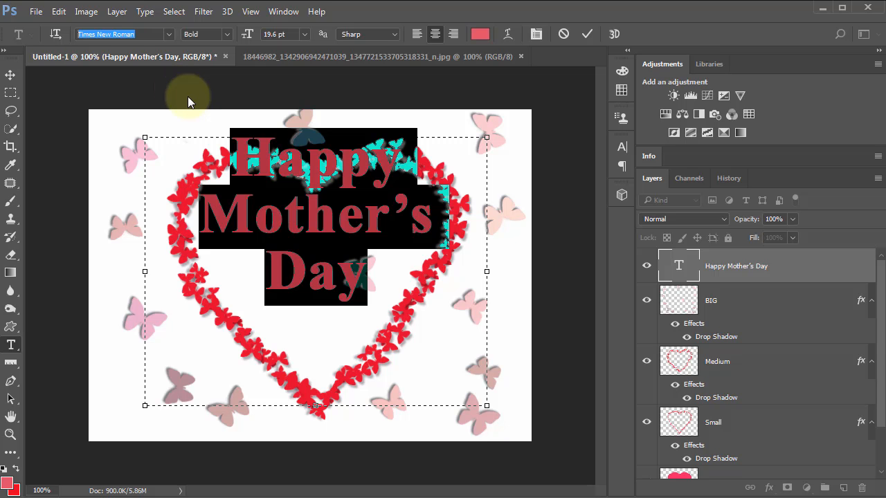
key(Right)
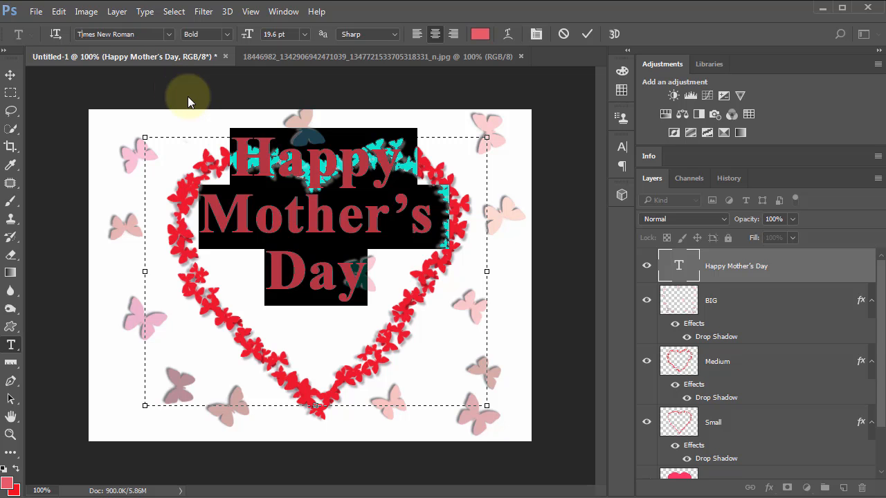
drag(148, 33, 58, 34)
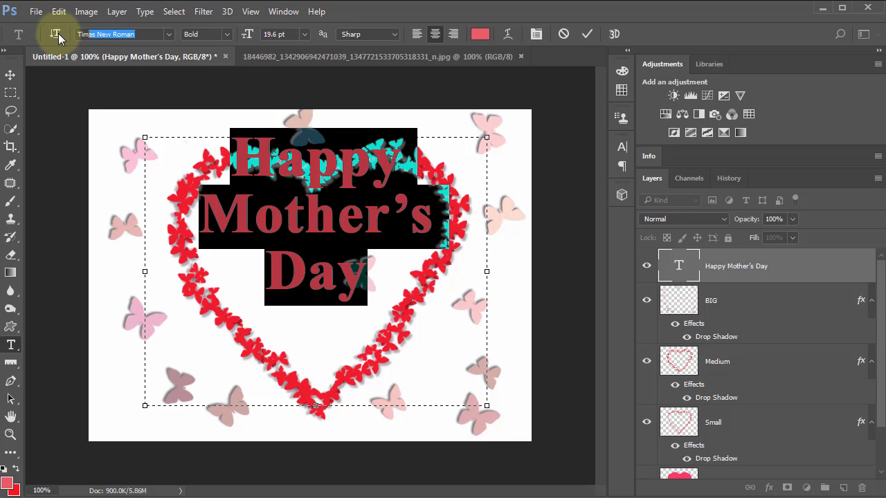
click(79, 38)
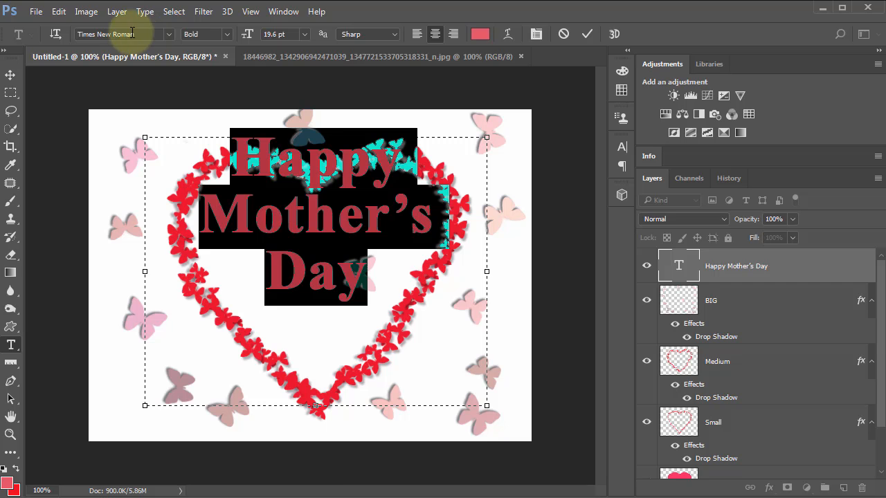
drag(74, 34, 168, 32)
click(169, 34)
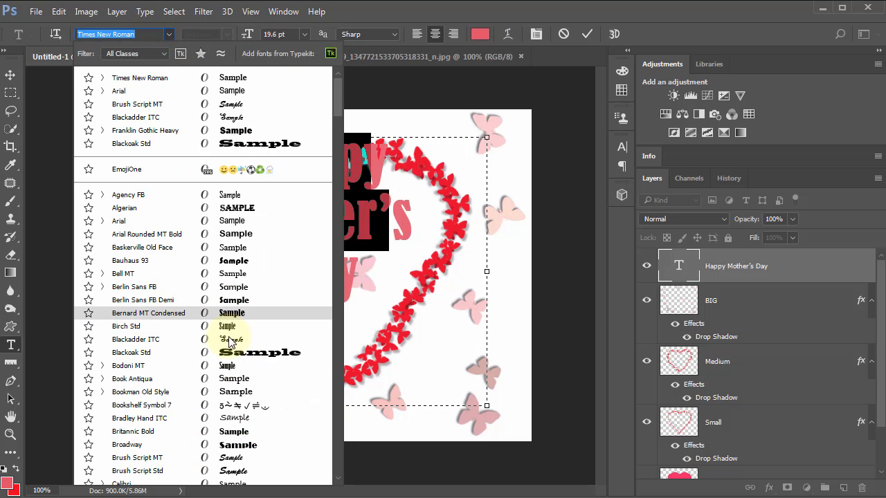
click(238, 339)
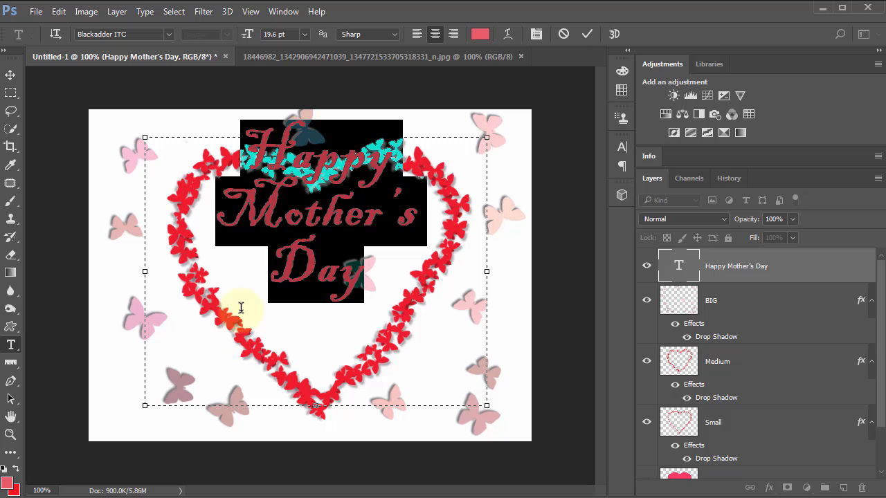
Step: Change the font of the selected greeting text to ChopinScript
click(168, 34)
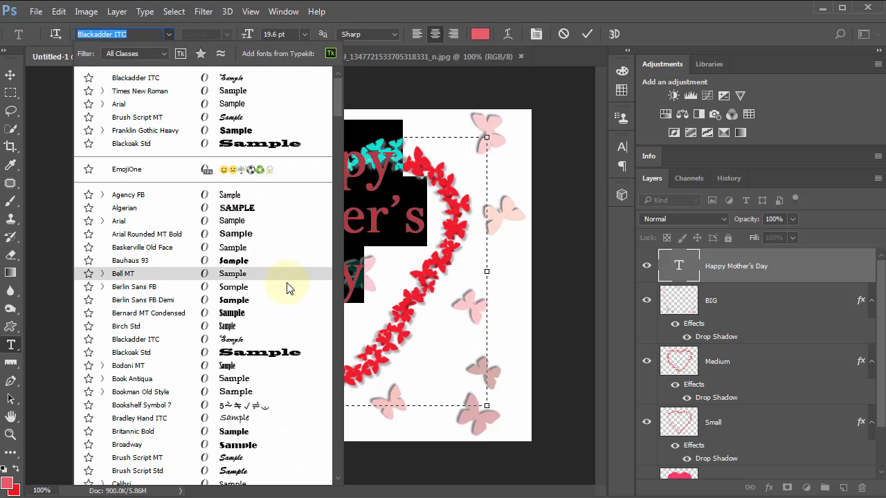
scroll(288, 285, down, 3)
scroll(289, 293, down, 5)
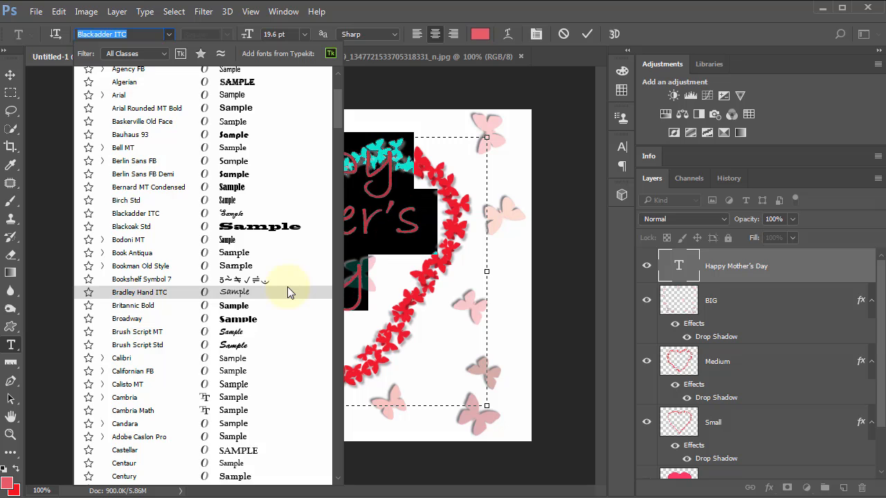
scroll(288, 290, down, 1)
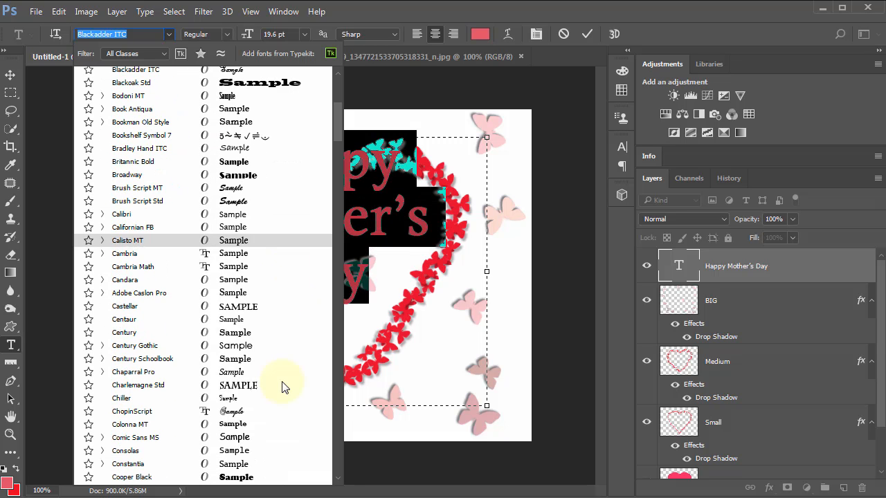
click(227, 413)
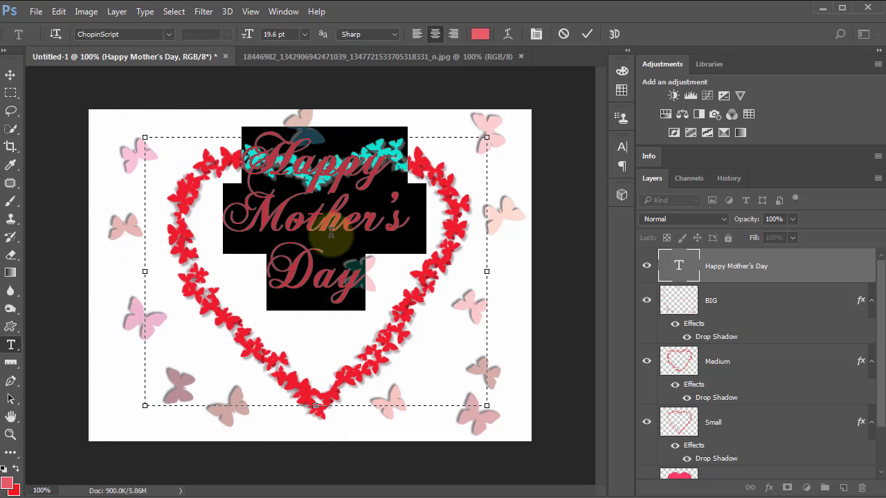
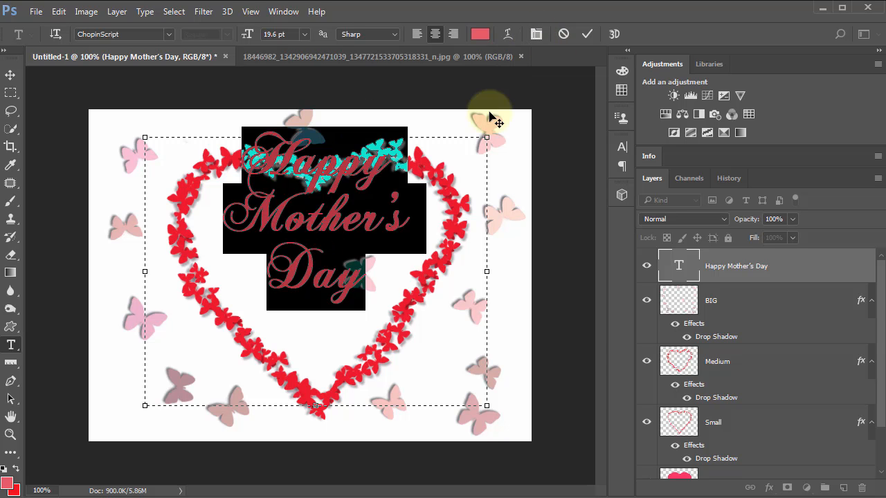
Step: Set the leading of the selected greeting text to Auto and deselect the text
click(536, 34)
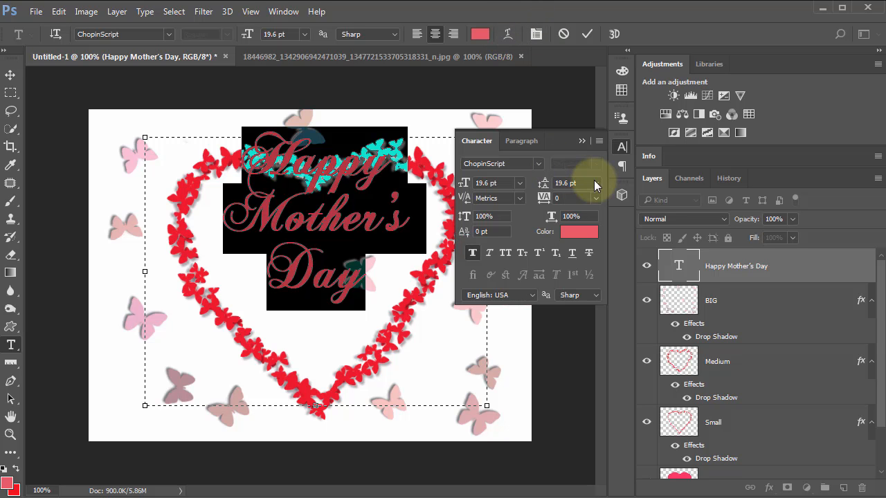
click(596, 184)
click(586, 200)
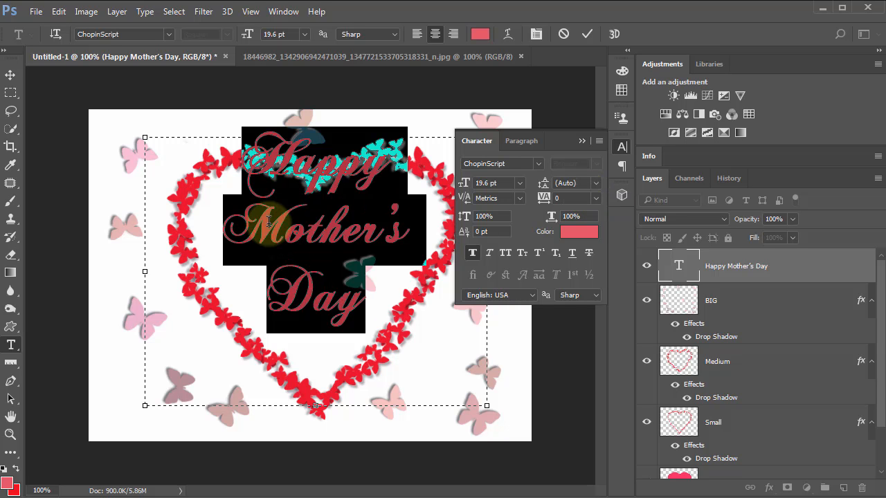
click(584, 141)
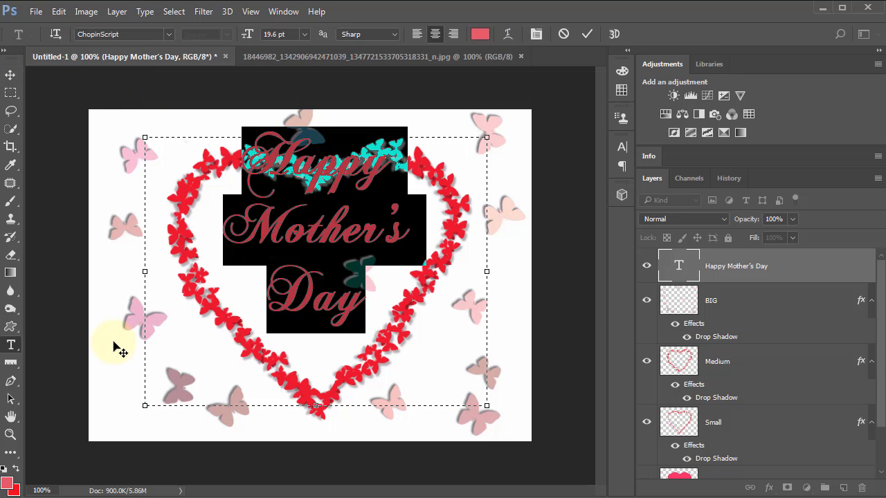
click(271, 390)
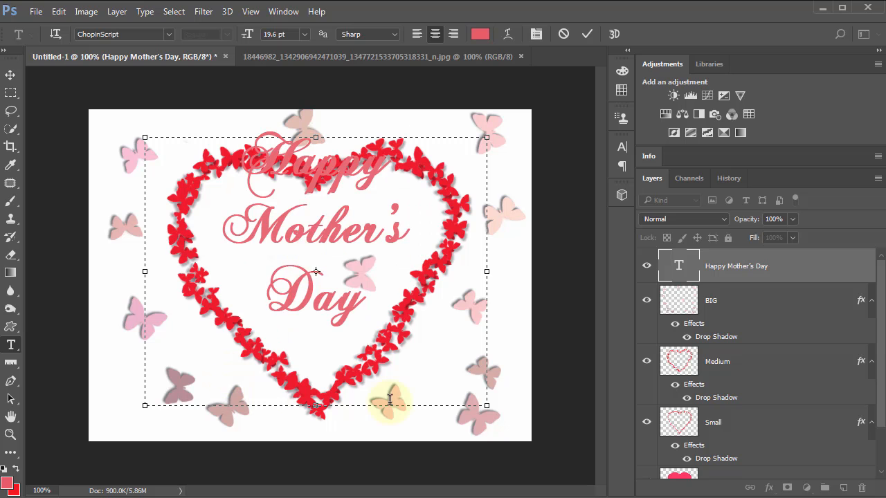
Step: Free-transform the greeting text layer, enlarging it proportionally to about 159% and moving it up to the canvas's upper edge
click(10, 75)
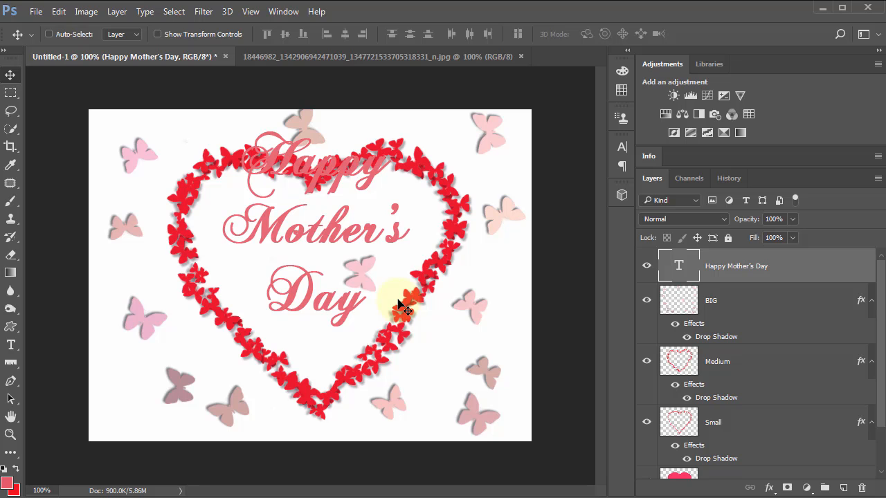
key(ctrl+t)
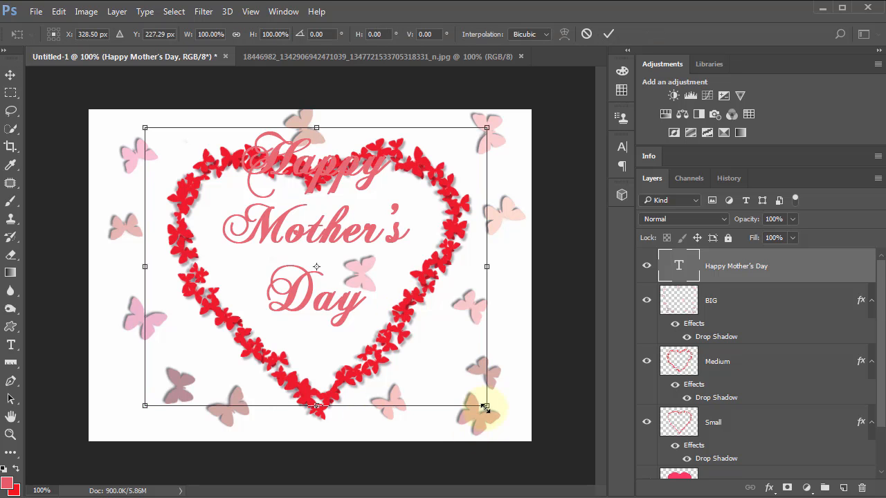
drag(487, 407, 544, 455)
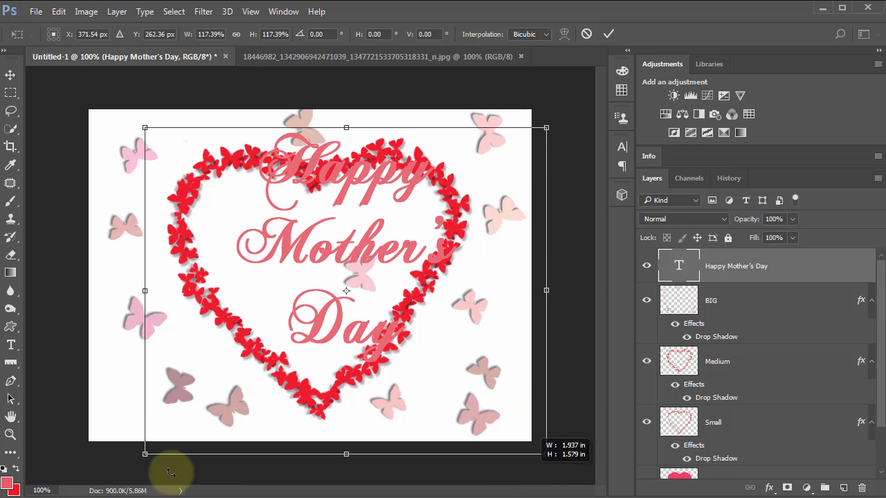
drag(145, 454, 60, 497)
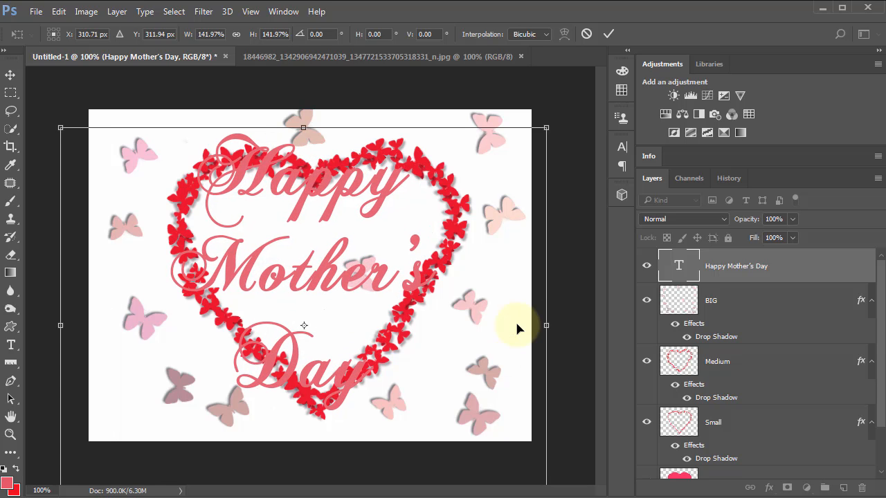
key(ctrl+minus)
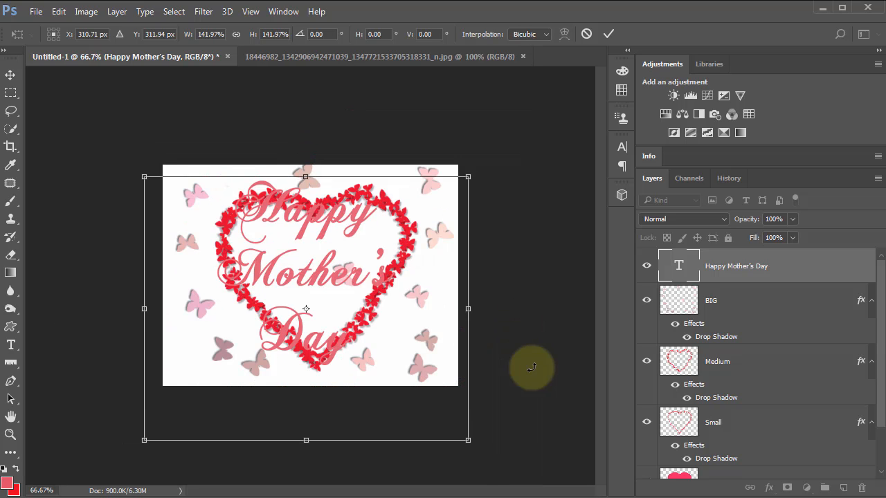
drag(479, 460, 489, 461)
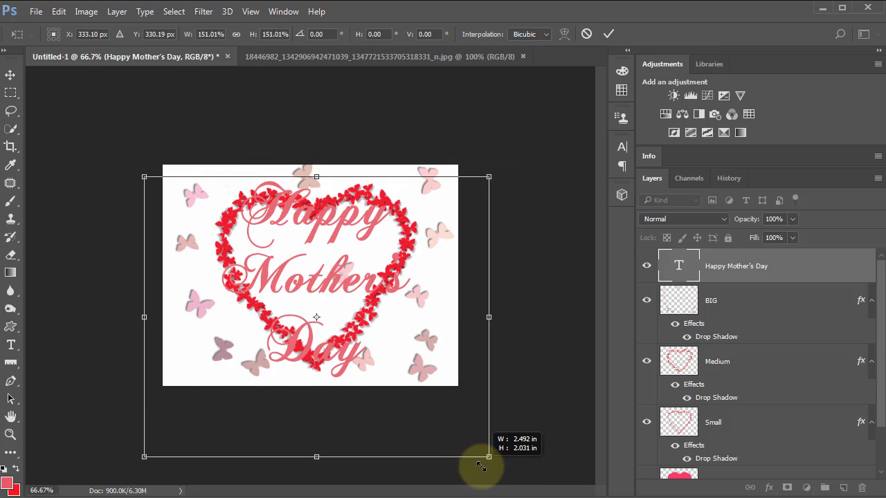
drag(441, 401, 440, 390)
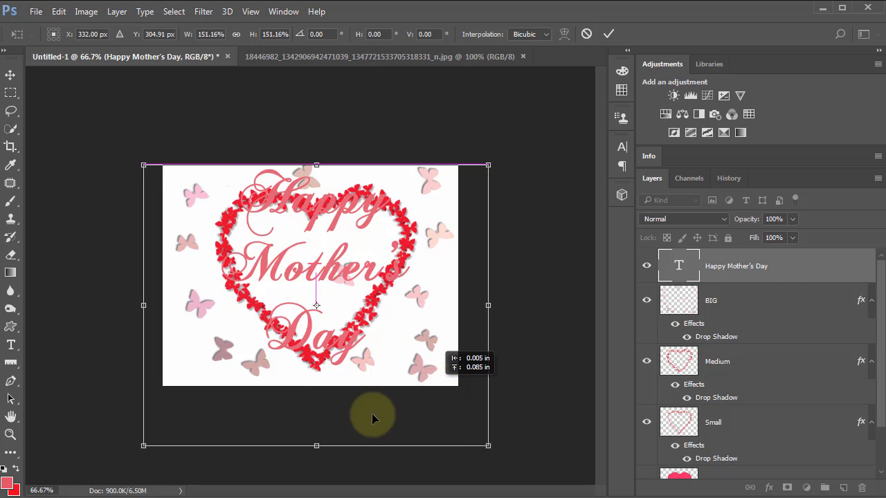
drag(128, 458, 109, 472)
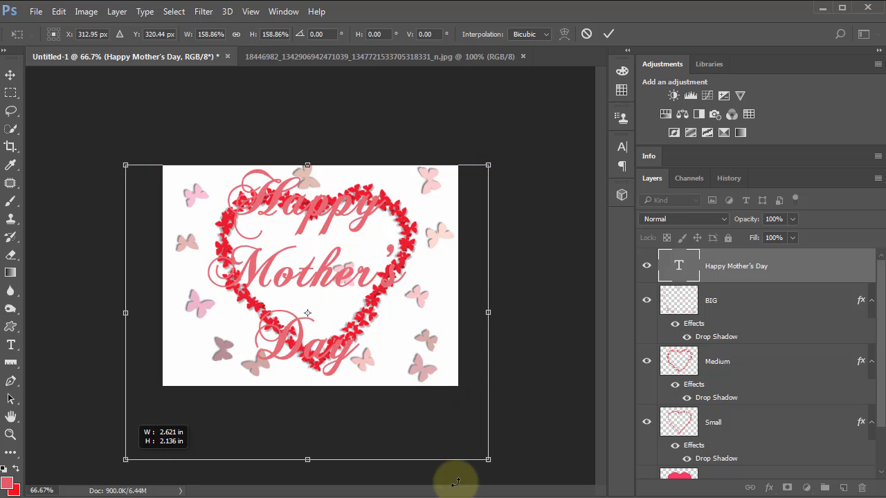
Step: Stretch the greeting text to about 192% width and 162% height, nudge it into place over the heart, and apply the transformation
drag(494, 312, 517, 312)
drag(125, 314, 97, 313)
drag(518, 312, 539, 315)
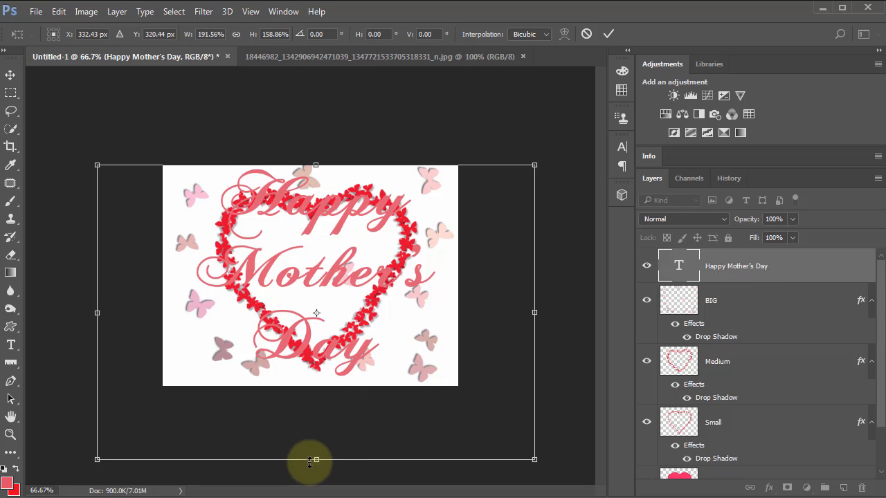
drag(317, 460, 317, 466)
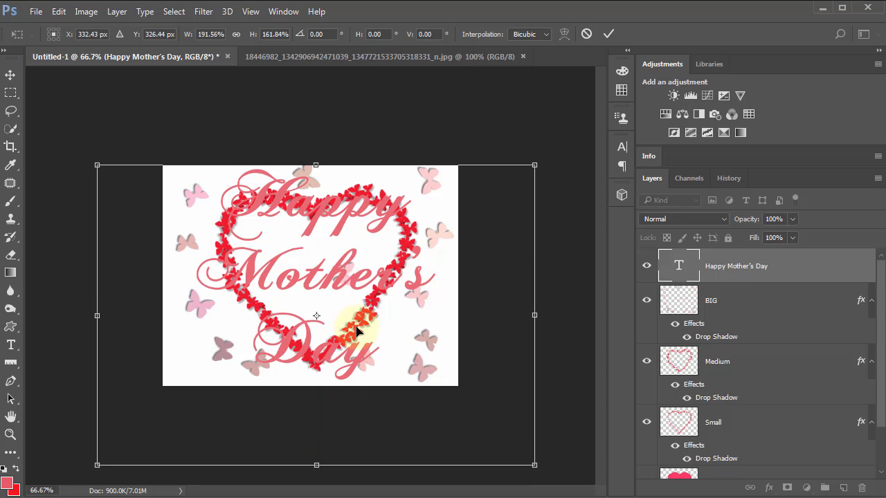
drag(356, 333, 382, 337)
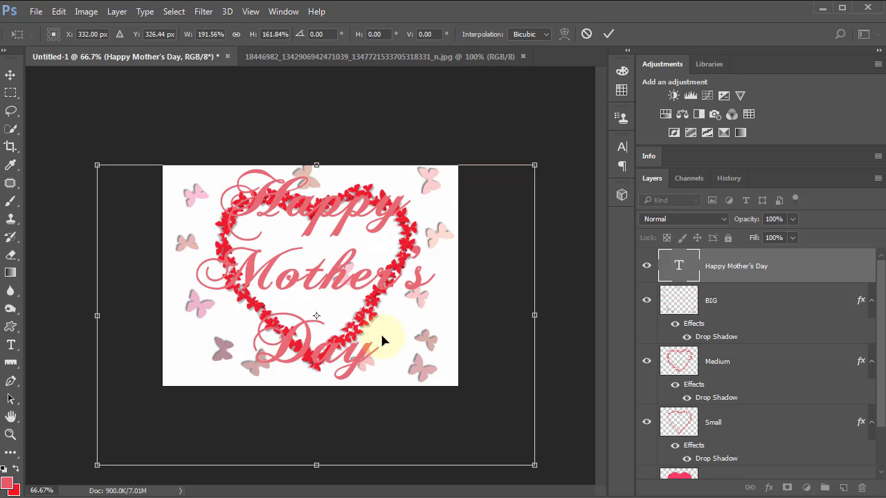
click(11, 76)
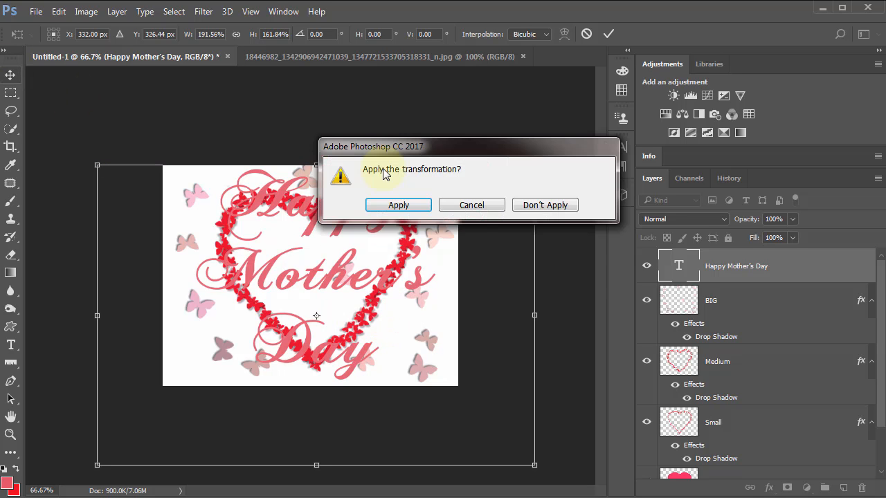
click(388, 206)
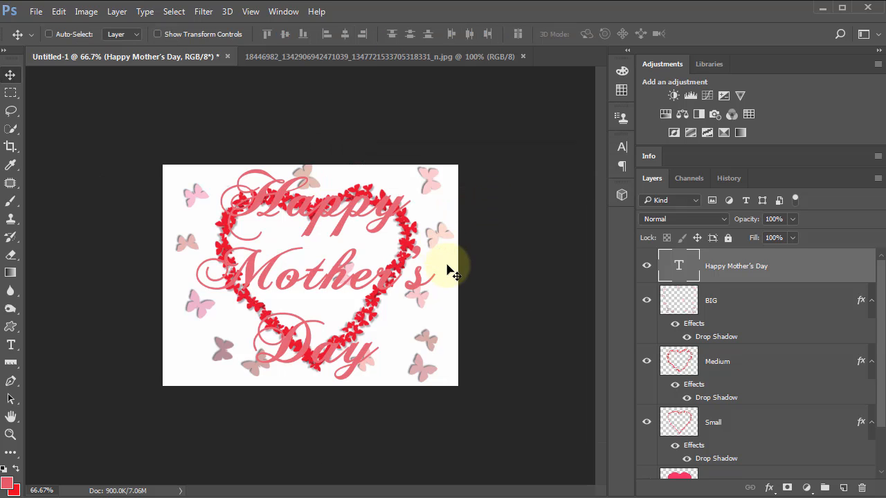
Step: Check the reference image and add a Drop Shadow to the greeting text layer with 57% opacity, -33° angle and 3 px distance
click(415, 57)
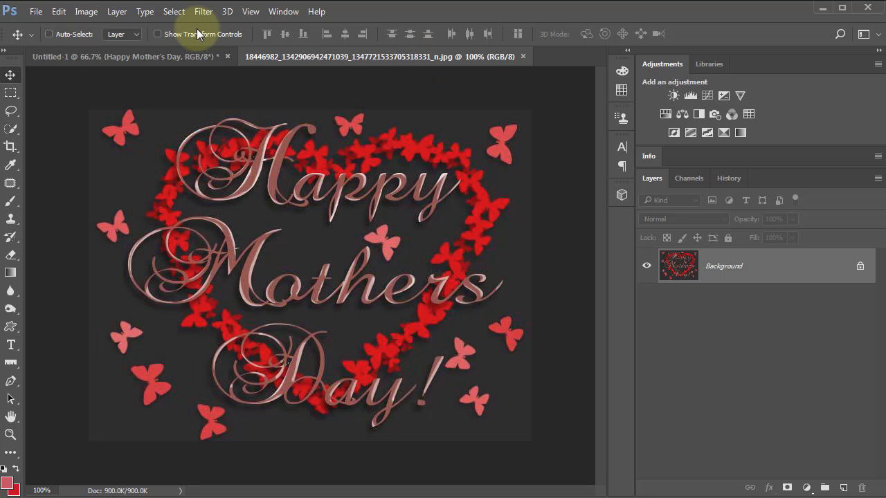
click(161, 54)
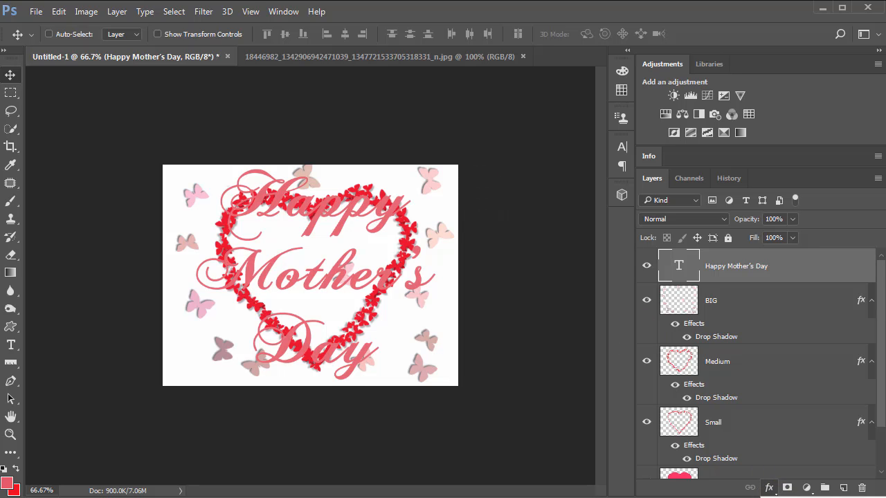
click(796, 497)
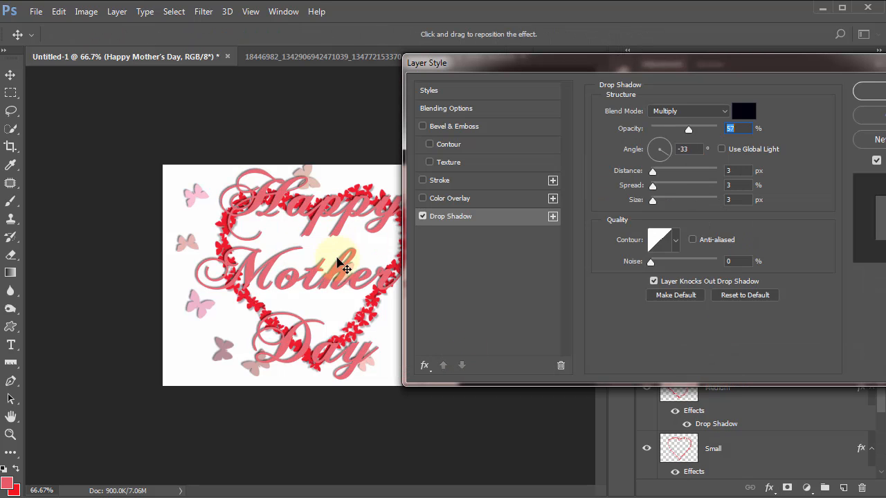
click(872, 97)
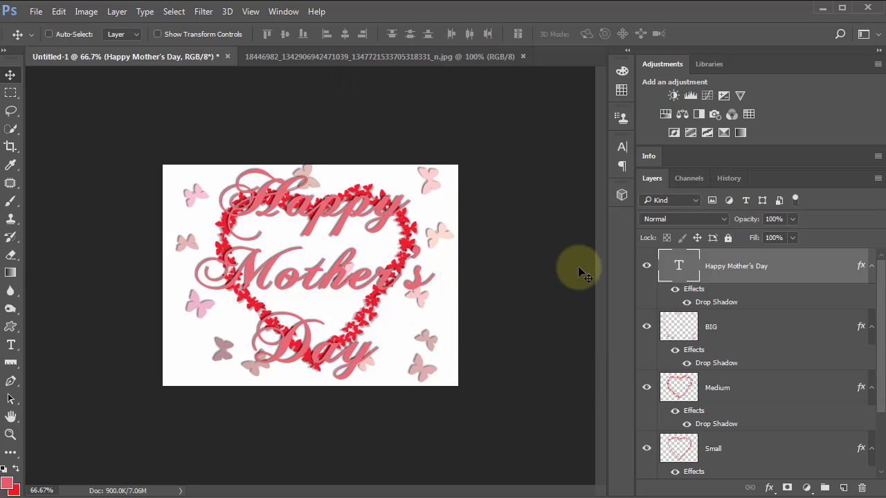
Step: Try the greeting text without Faux Bold and turn Faux Bold back on
double_click(684, 267)
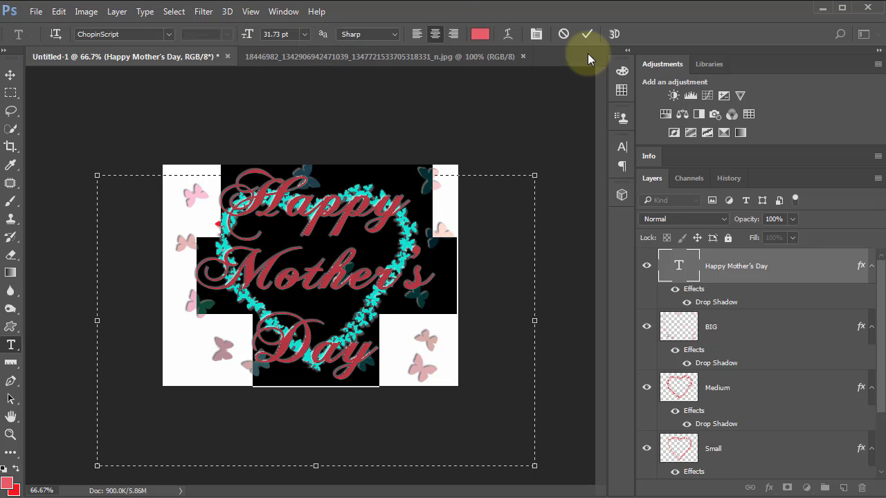
click(537, 35)
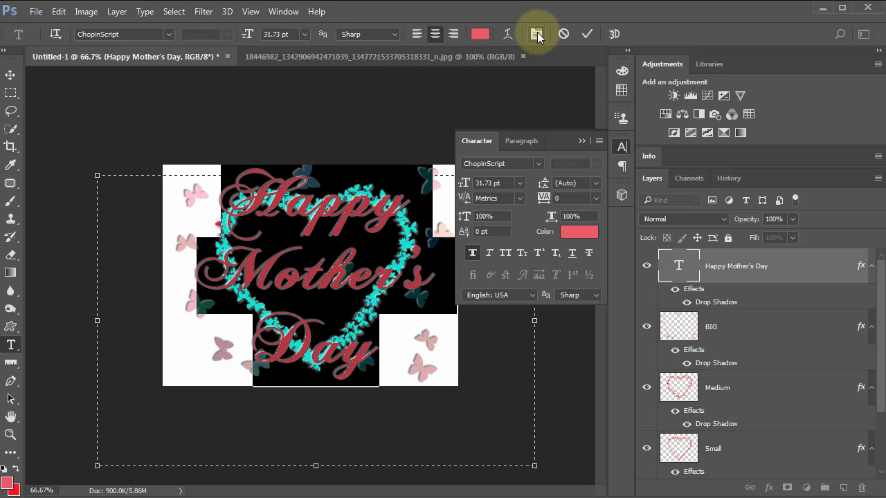
click(472, 254)
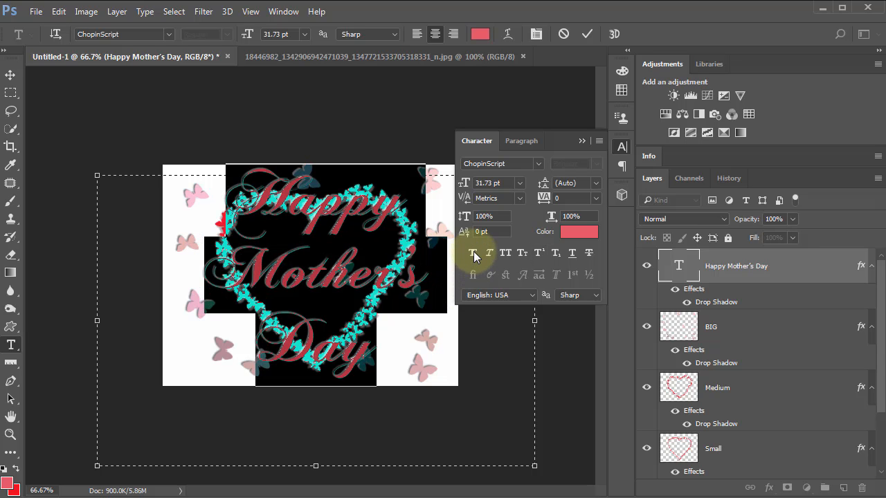
click(474, 252)
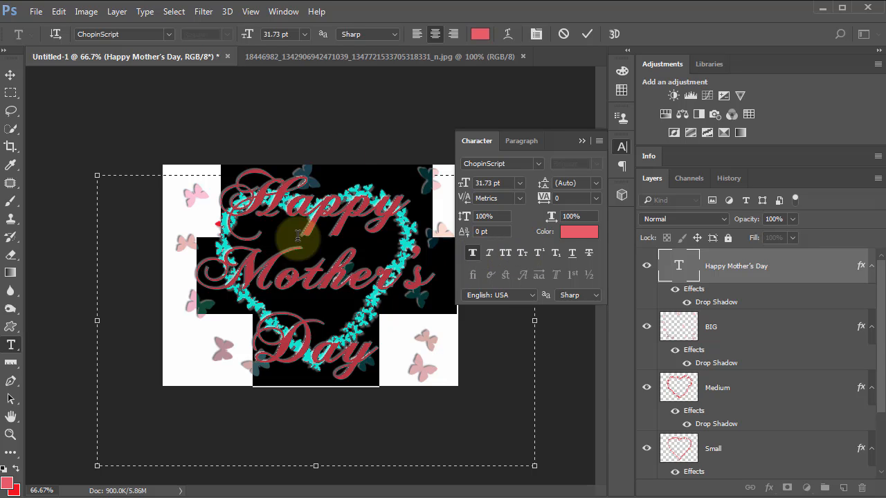
click(582, 140)
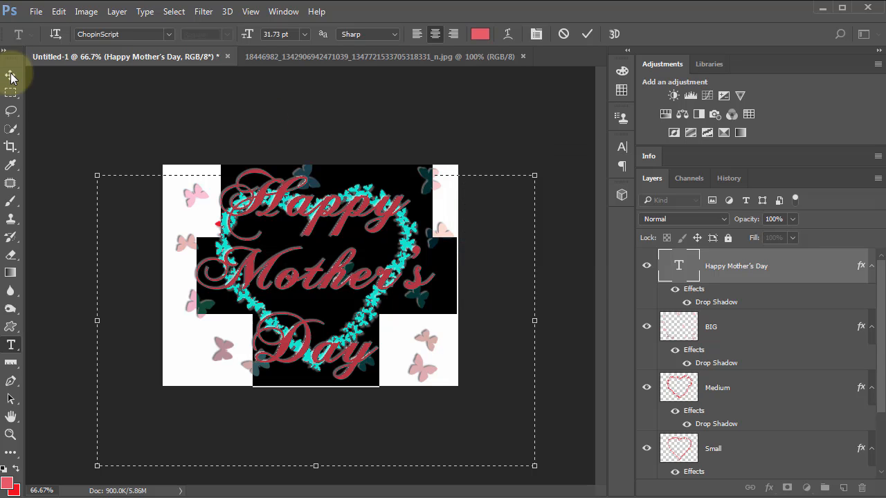
click(10, 76)
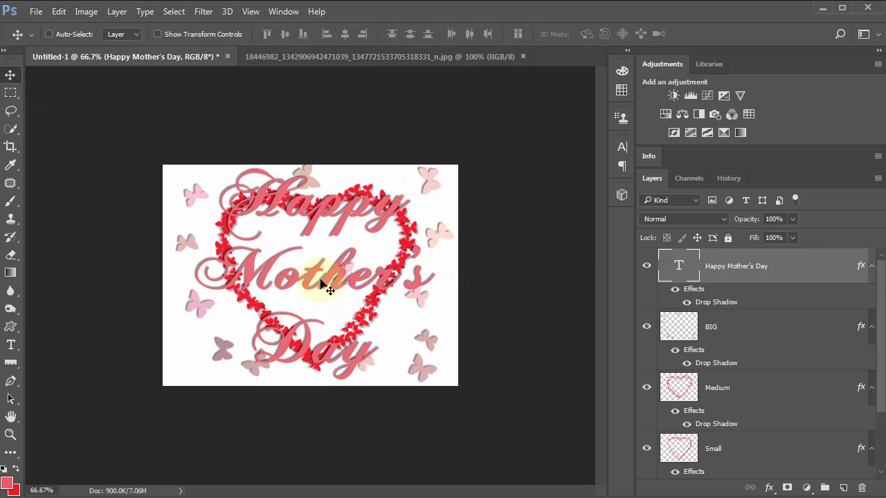
Step: Compare with the reference image and change the font of the whole greeting text to Edwardian Script ITC
click(359, 56)
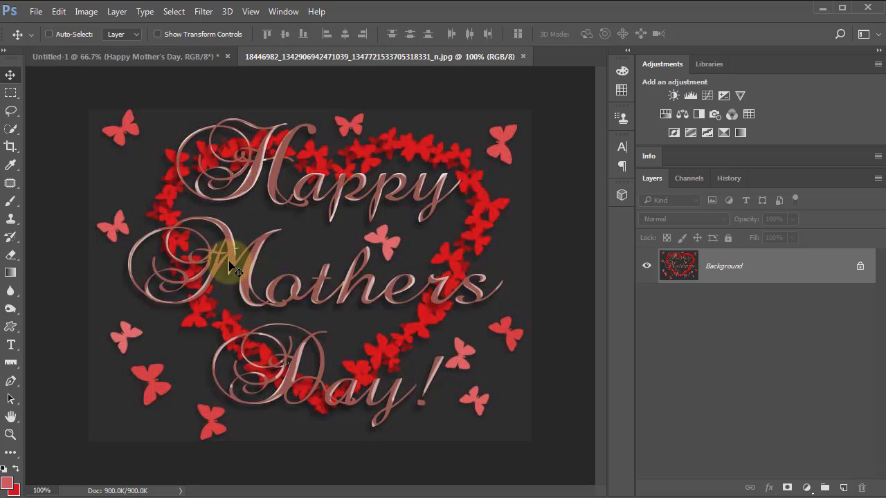
click(163, 57)
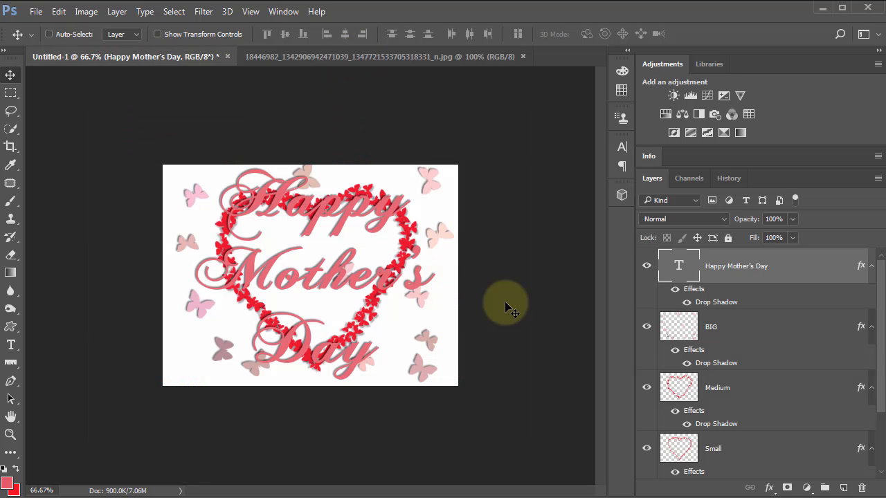
double_click(693, 268)
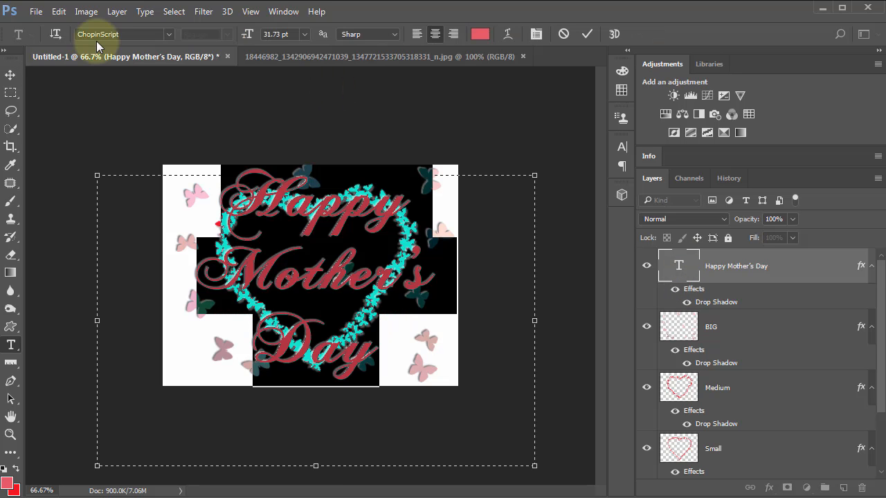
click(169, 34)
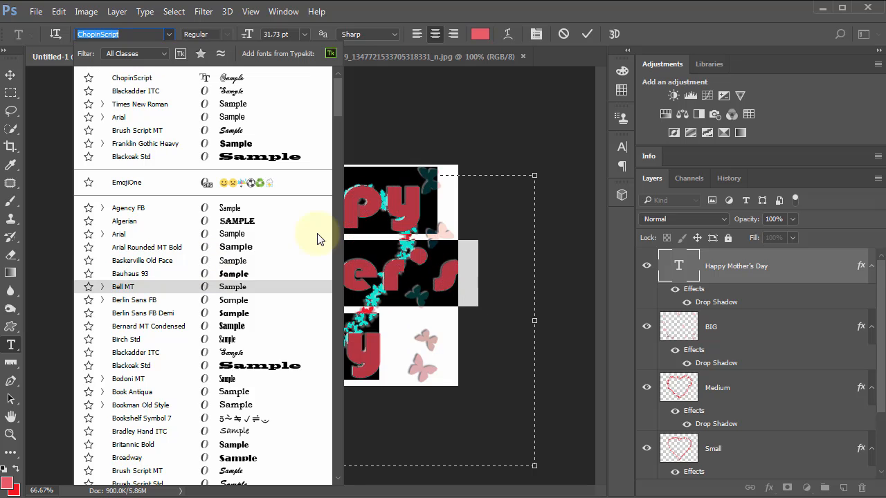
drag(338, 104, 339, 137)
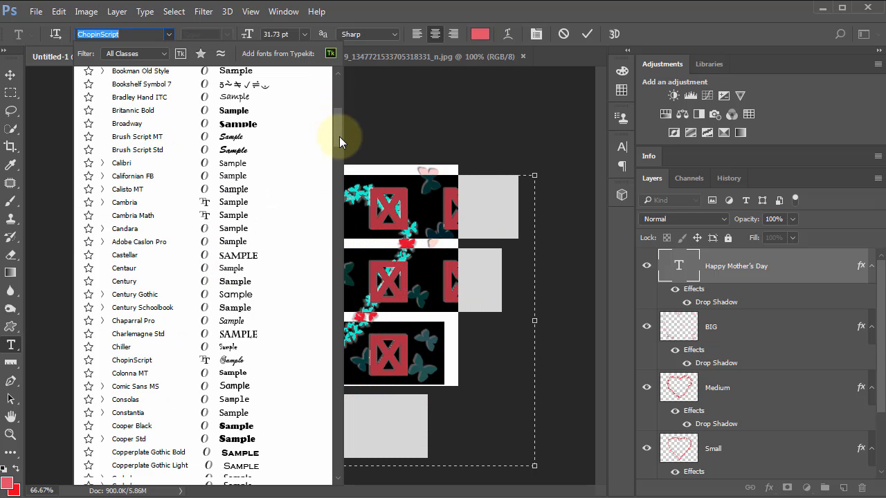
scroll(339, 136, down, 6)
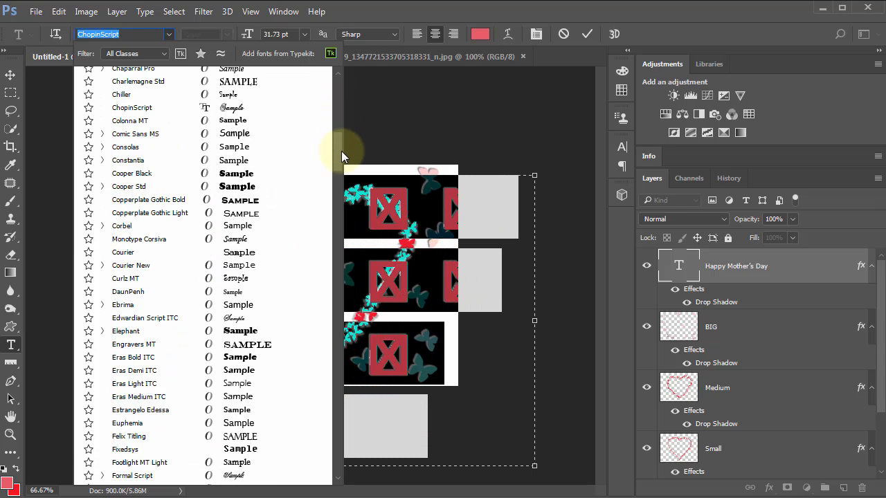
click(138, 317)
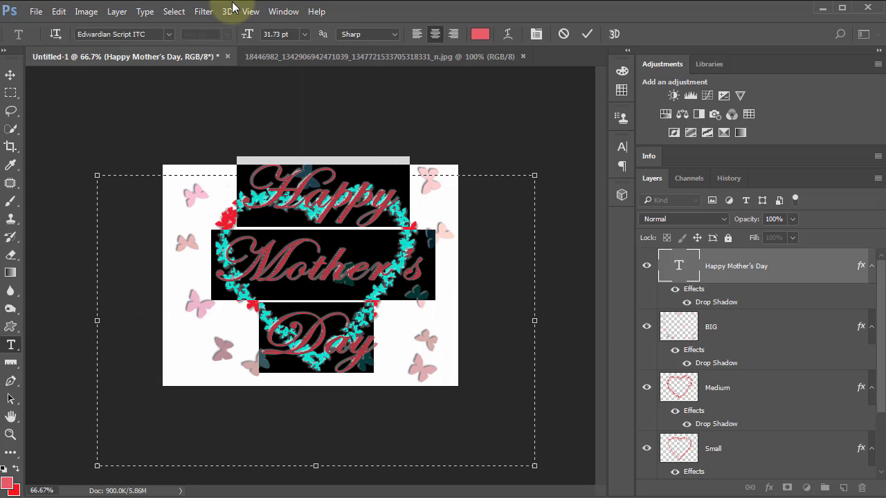
Step: Change the font of the whole greeting text to ChopinScript and commit the text edit
click(168, 34)
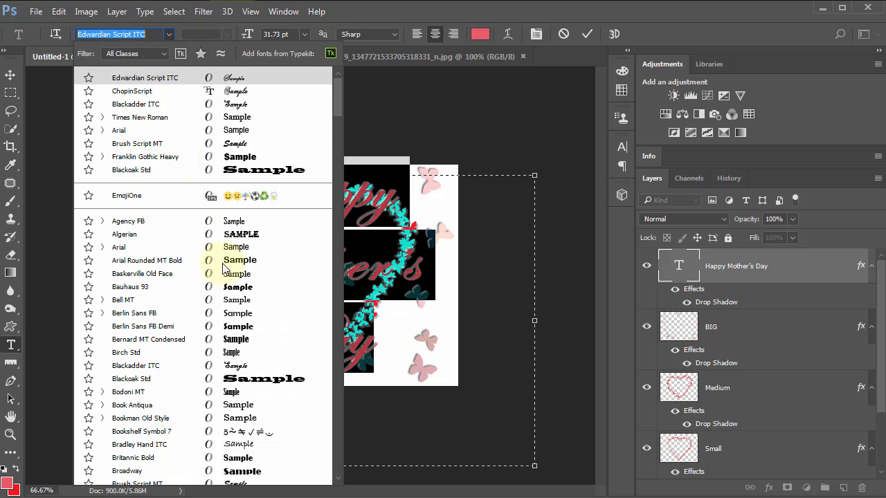
scroll(227, 270, down, 3)
scroll(226, 270, down, 5)
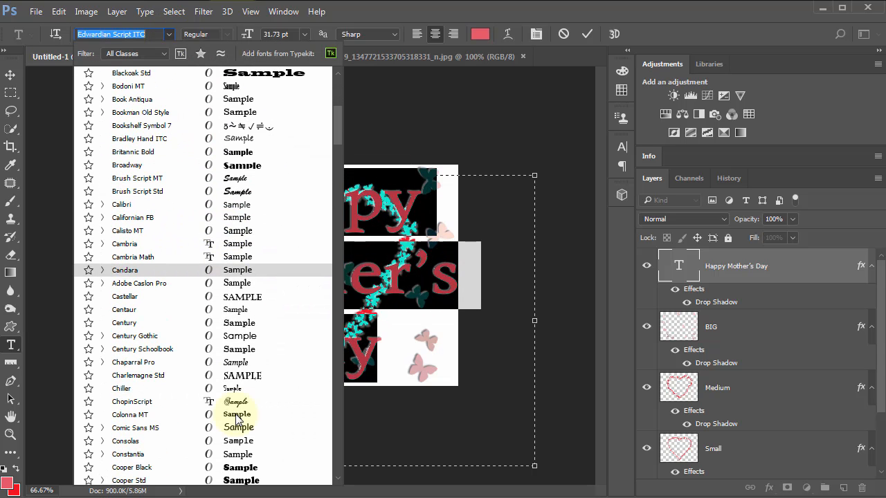
click(235, 402)
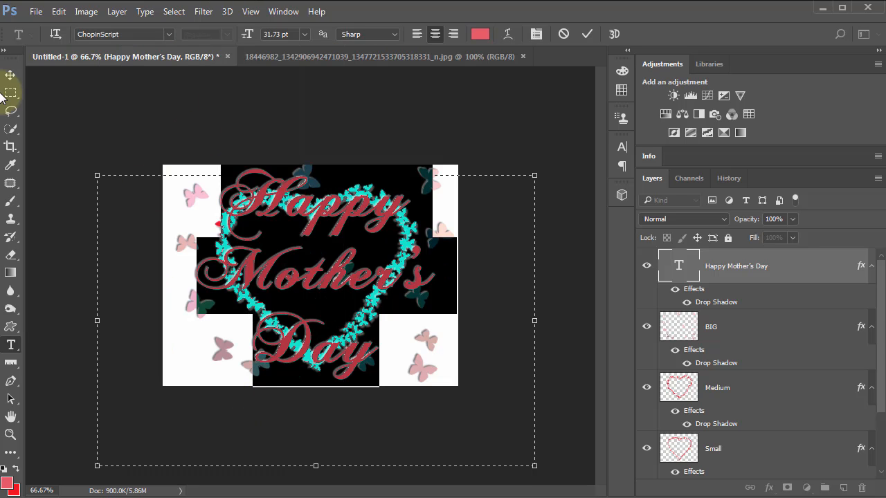
click(11, 75)
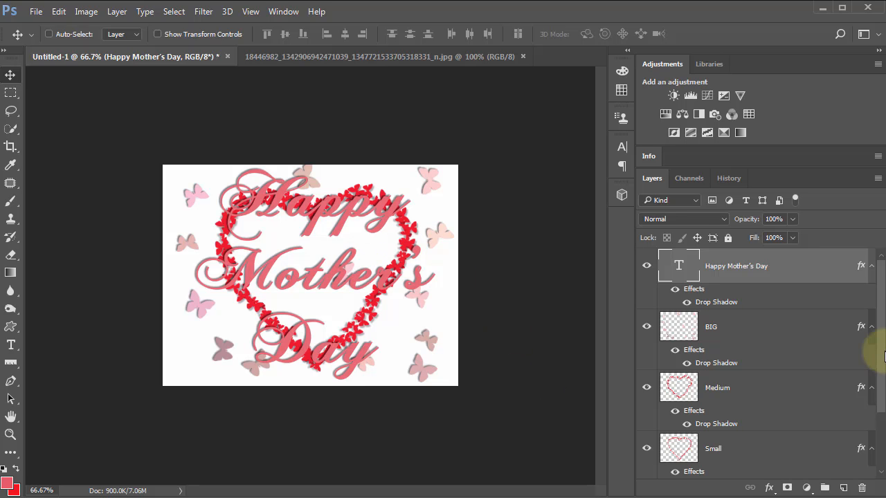
Step: Set the foreground colour to grey 7e7b7b and fill the Background layer with it
drag(881, 394, 880, 454)
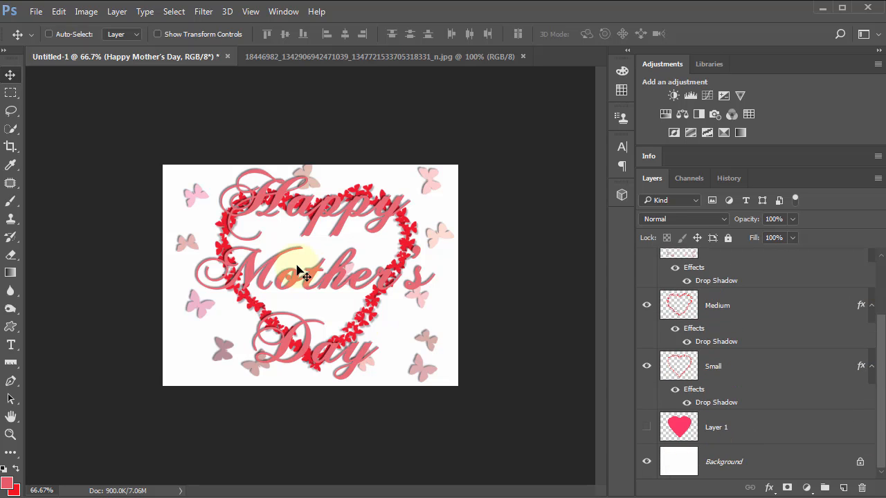
click(689, 464)
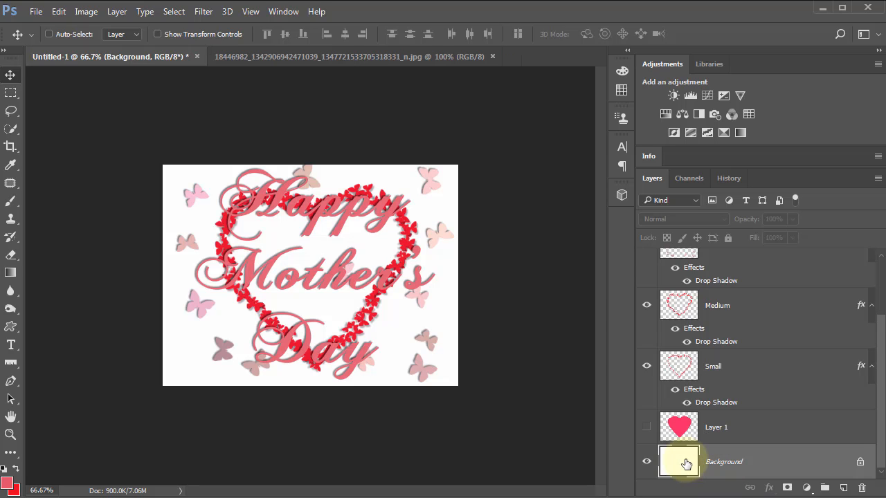
click(8, 484)
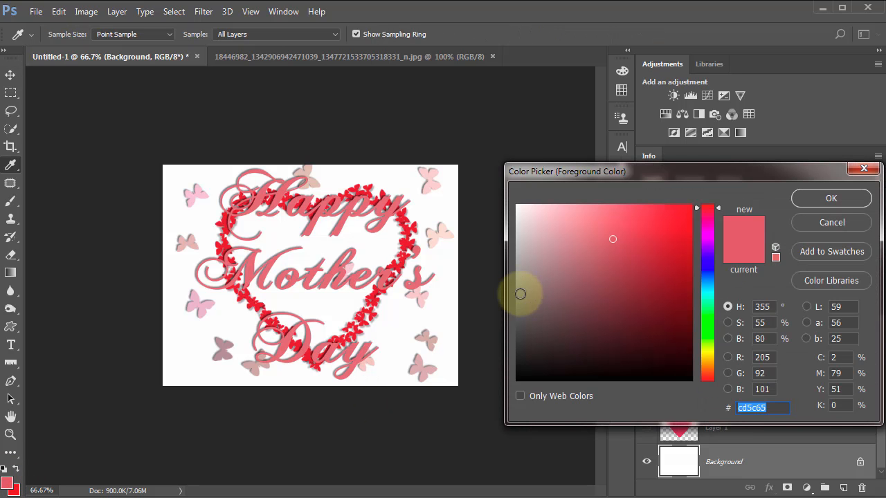
click(521, 294)
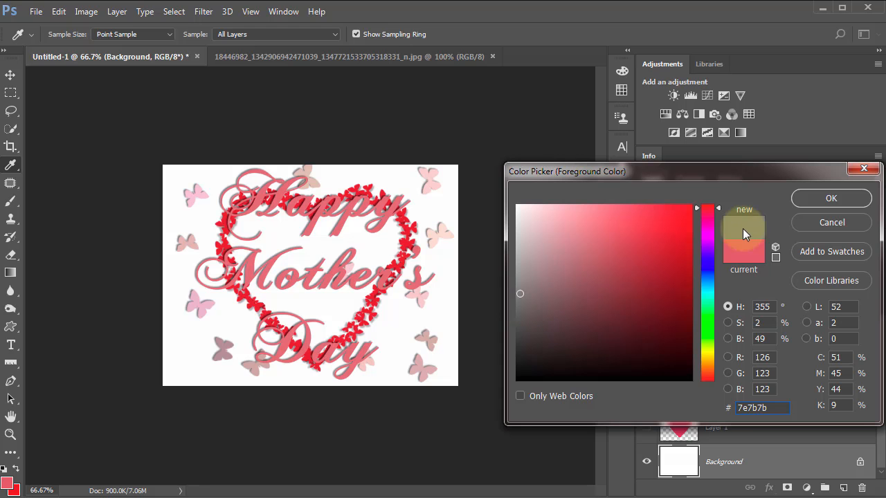
click(832, 199)
key(v)
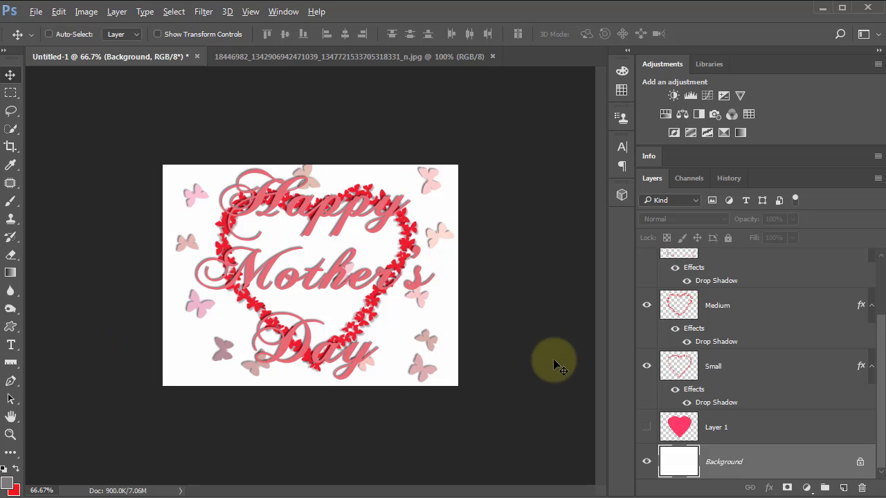
key(alt+BackSpace)
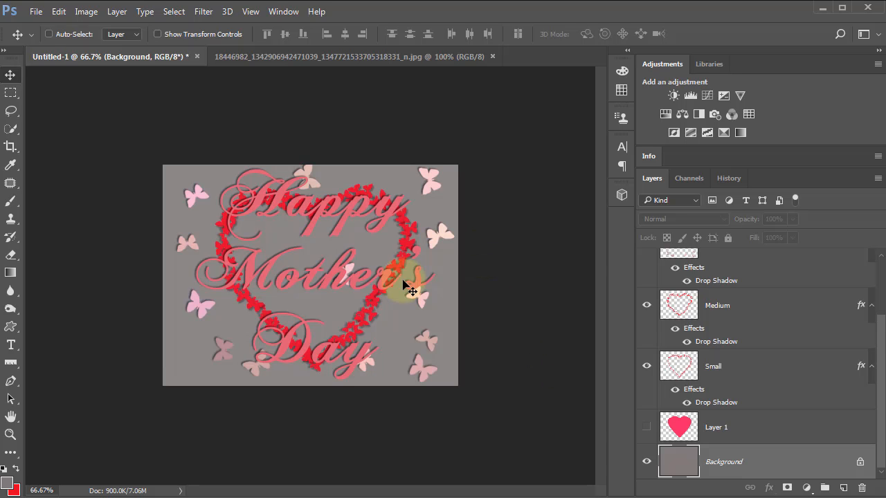
Step: Delete the hidden pink heart layer, Layer 1
click(693, 426)
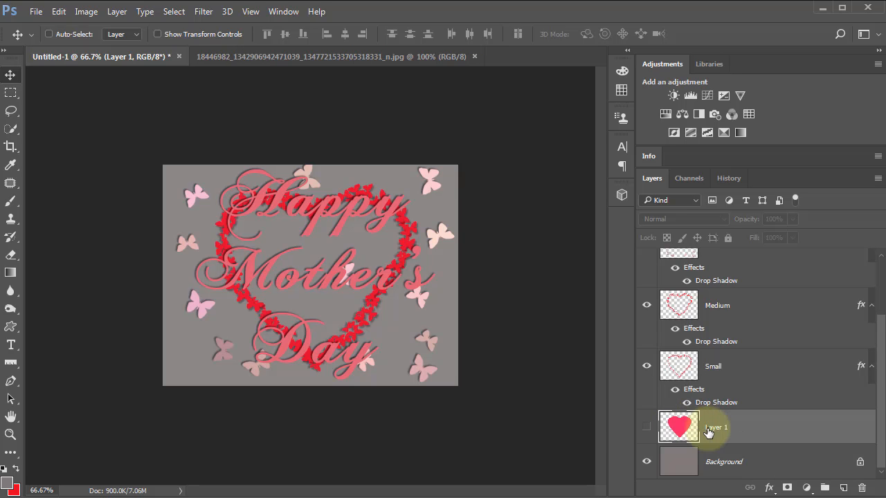
click(863, 489)
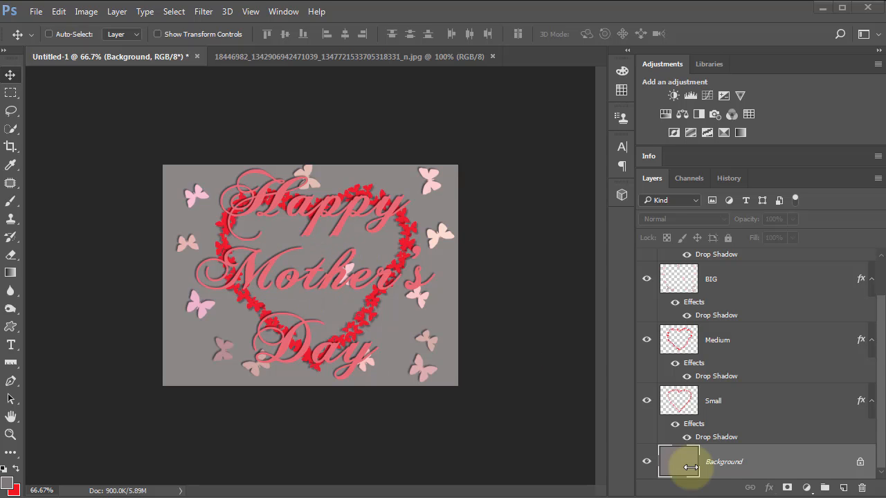
Step: Set the foreground colour to darker grey 565656 and refill the Background layer with it
key(i)
click(6, 485)
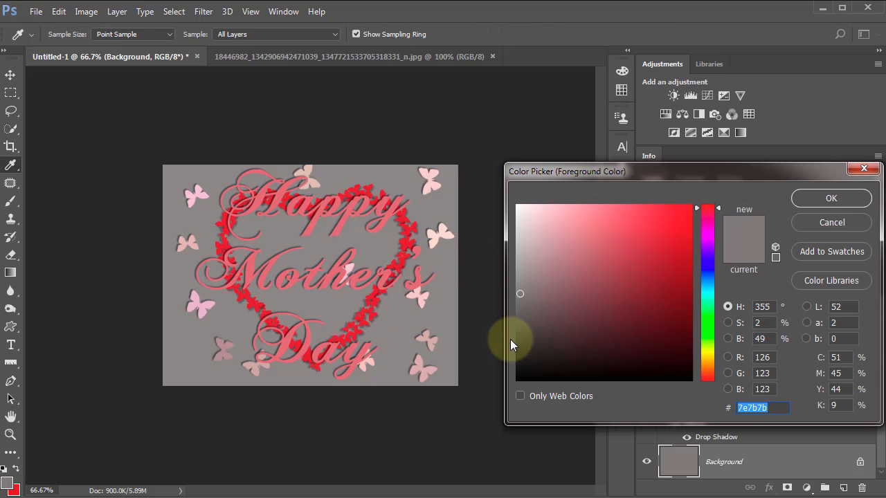
click(518, 313)
drag(519, 317, 516, 321)
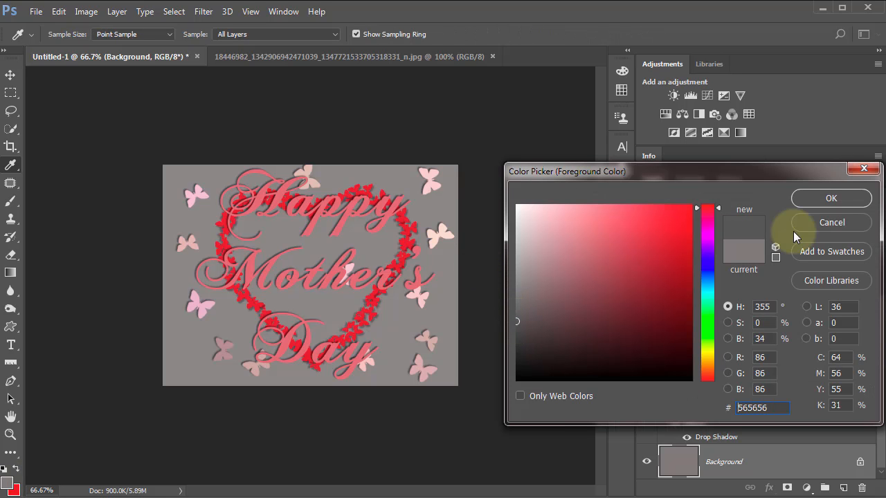
click(821, 198)
key(v)
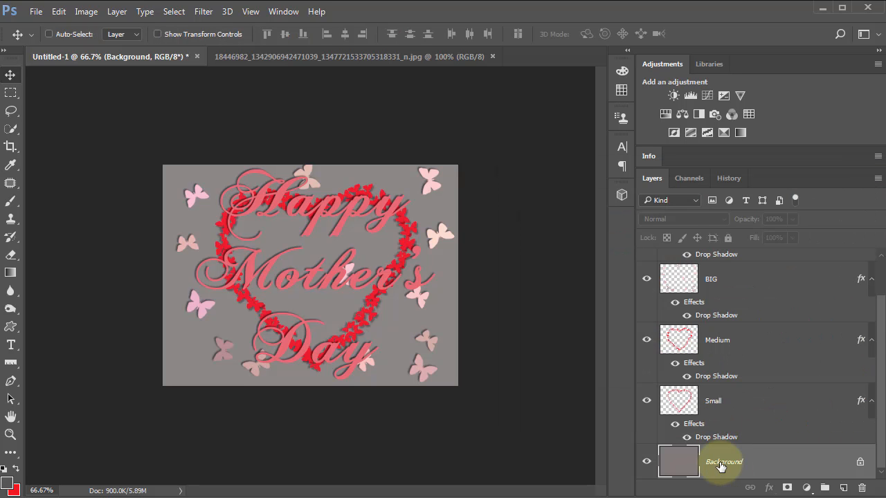
key(alt+BackSpace)
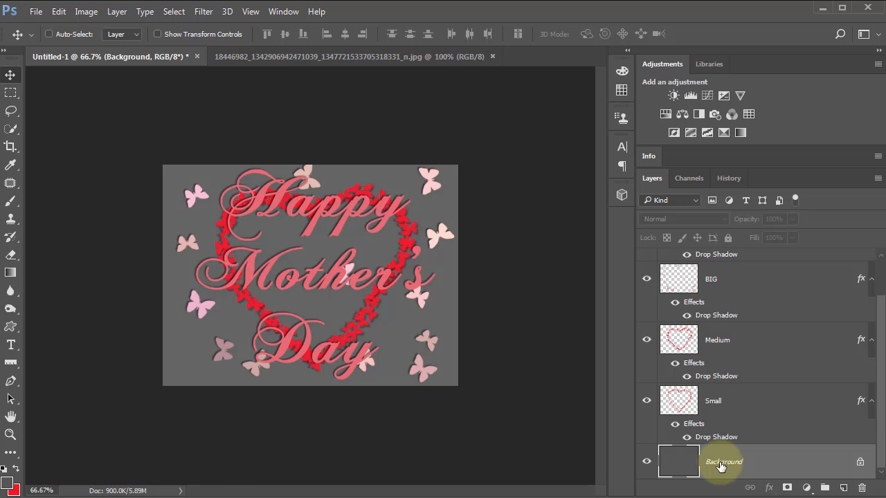
Step: Compare the graphic with the reference image and fill the Background layer with dark grey 383838
key(ctrl)
key(ctrl+0)
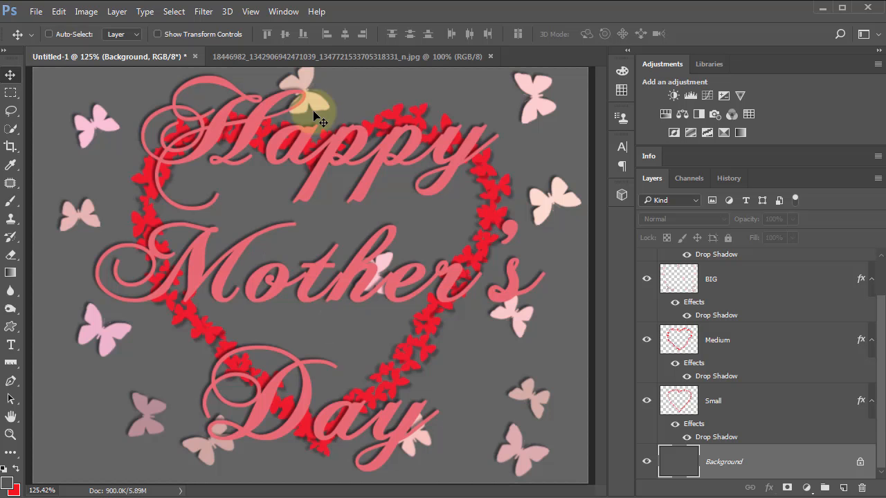
click(323, 54)
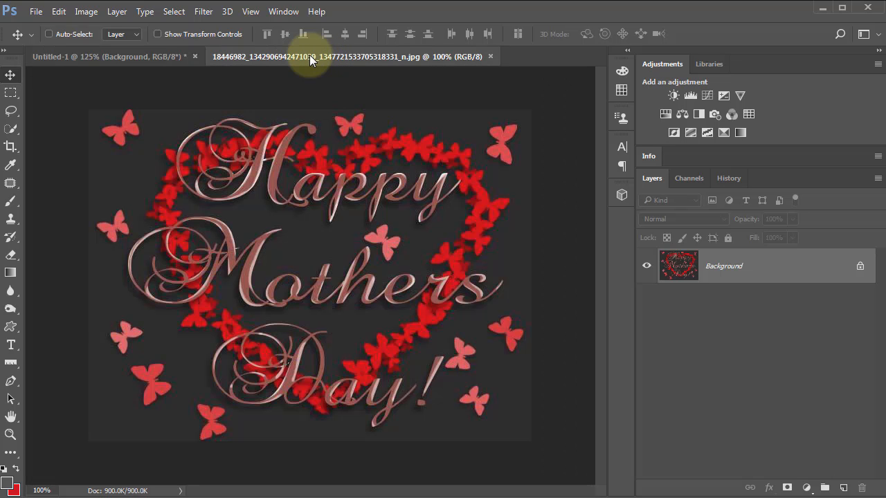
click(143, 55)
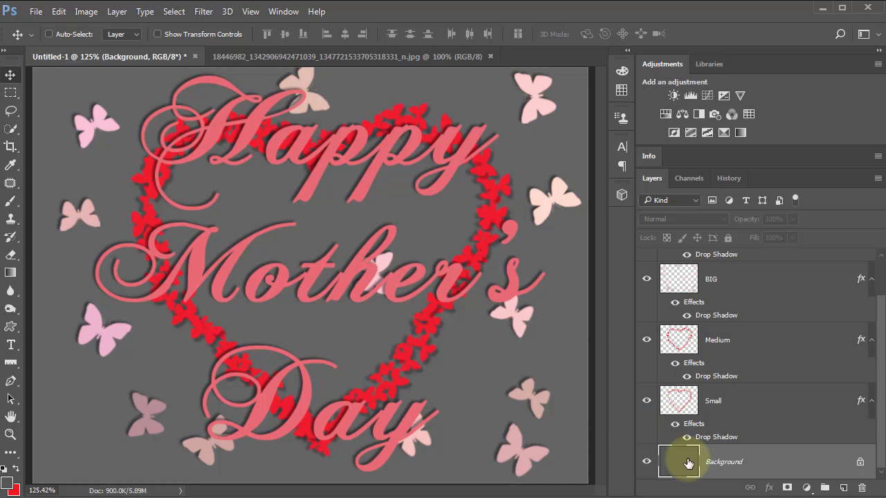
click(7, 483)
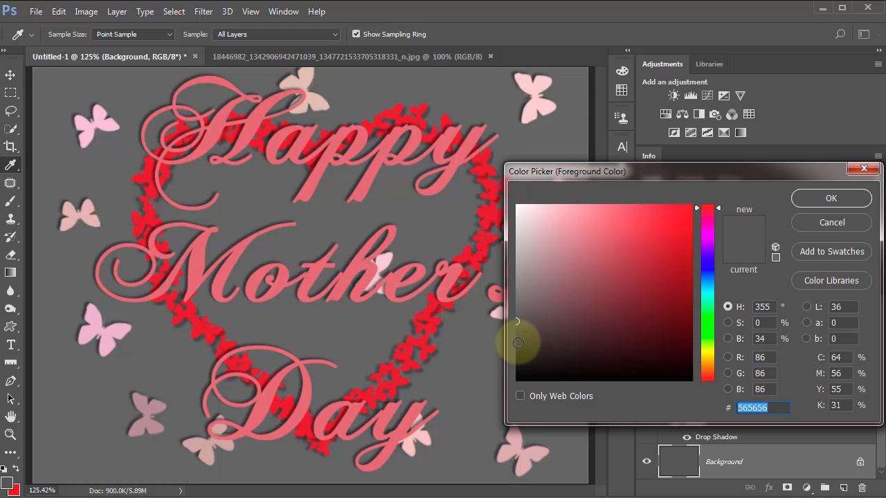
click(518, 342)
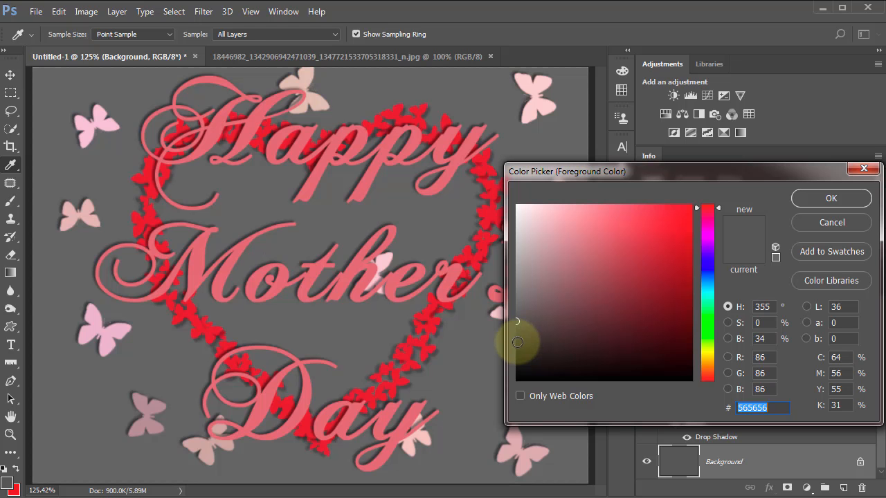
click(829, 197)
key(v)
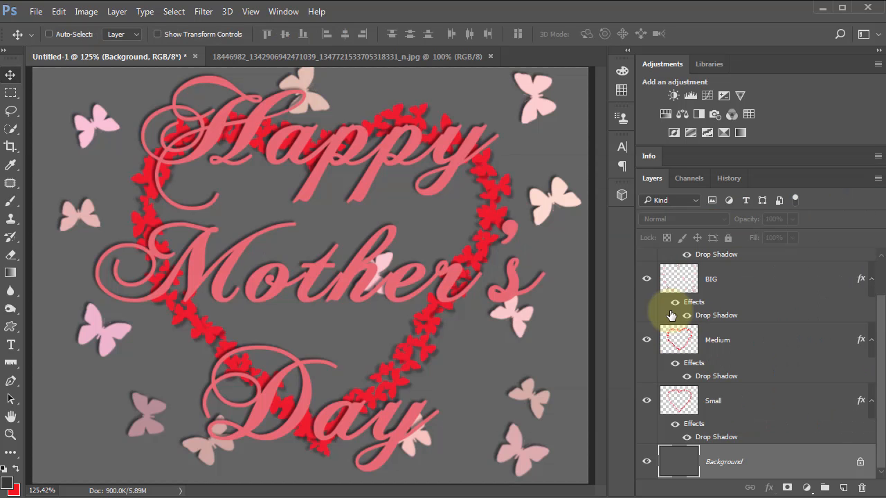
key(alt+BackSpace)
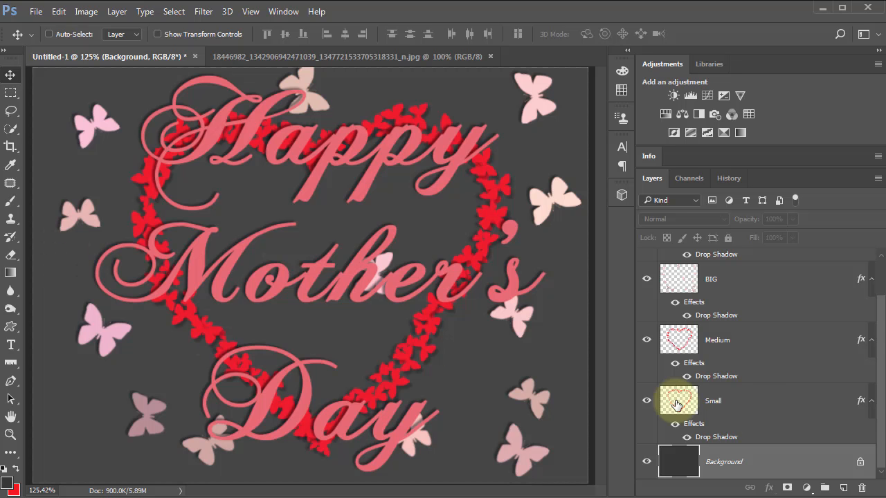
Step: Set the greeting text's Drop Shadow to a 45° angle and 8 px distance
scroll(789, 333, up, 2)
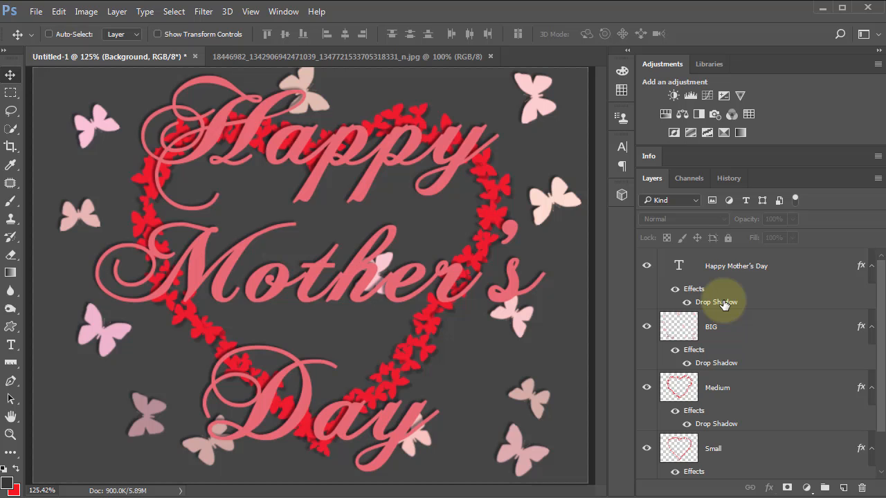
click(722, 303)
double_click(723, 303)
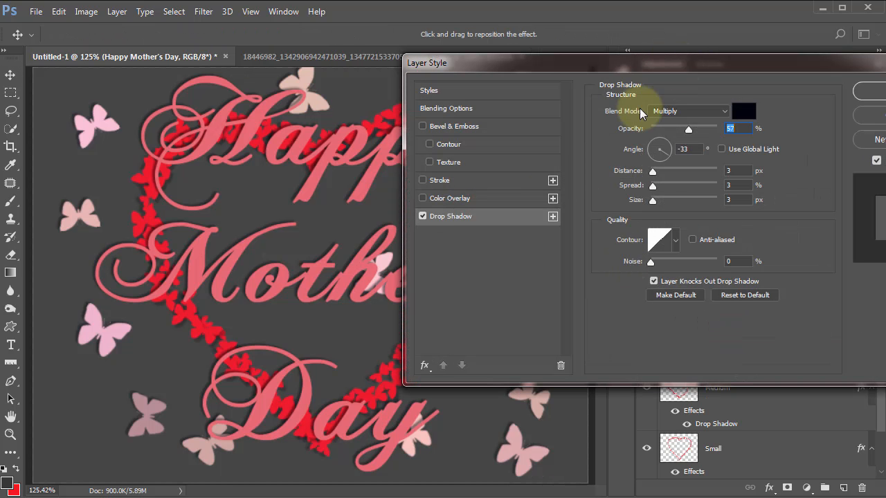
drag(640, 109, 637, 143)
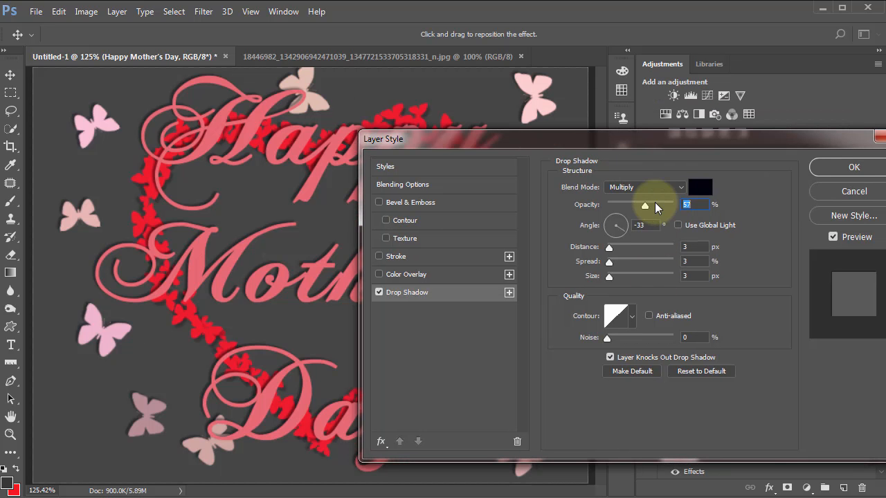
drag(133, 331, 131, 338)
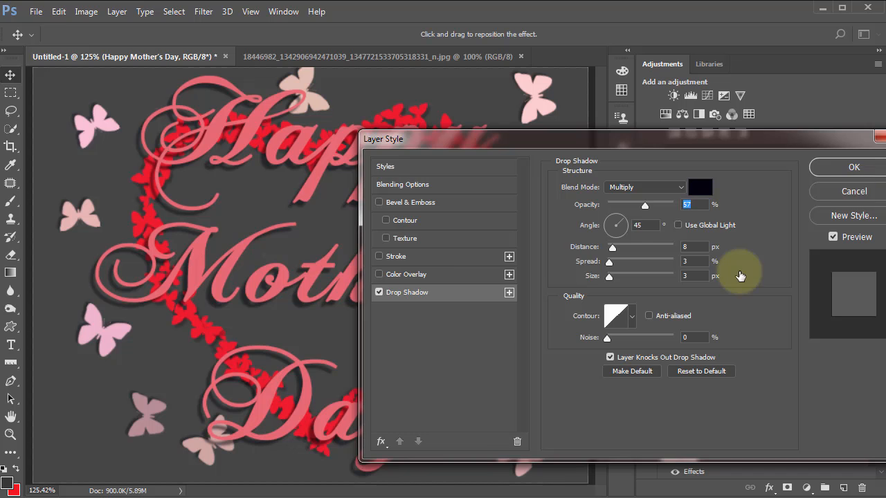
key(Return)
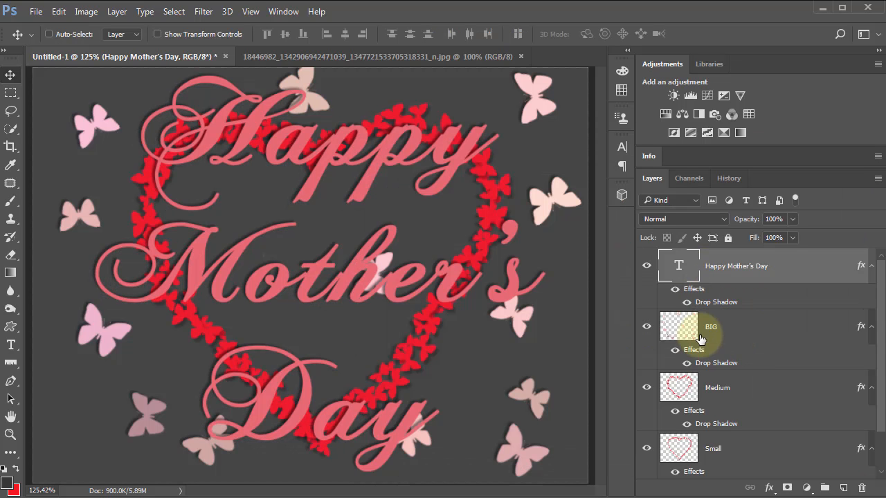
Step: Set the BIG butterfly layer's Drop Shadow to 48% opacity, 6° angle and 9 px distance
click(734, 346)
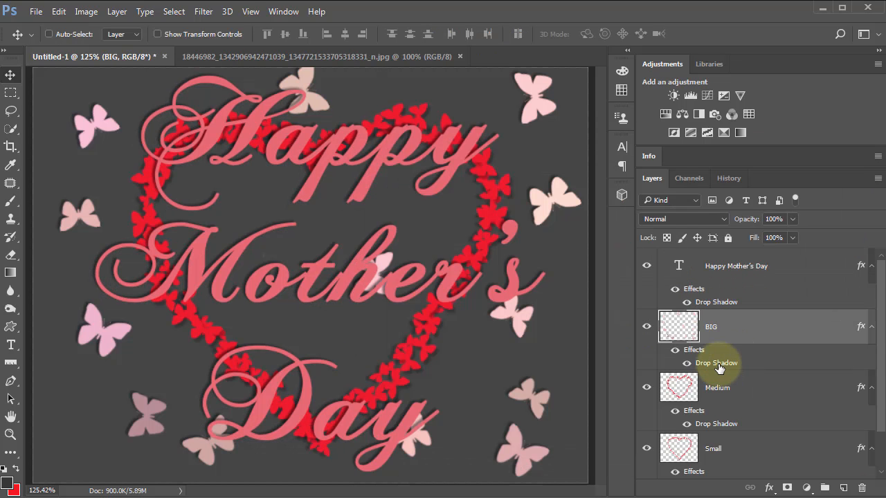
double_click(716, 363)
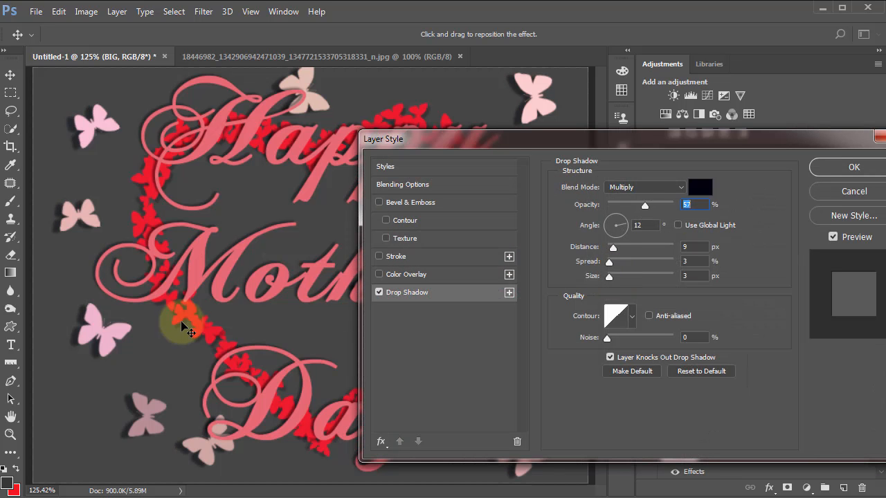
drag(182, 322, 182, 321)
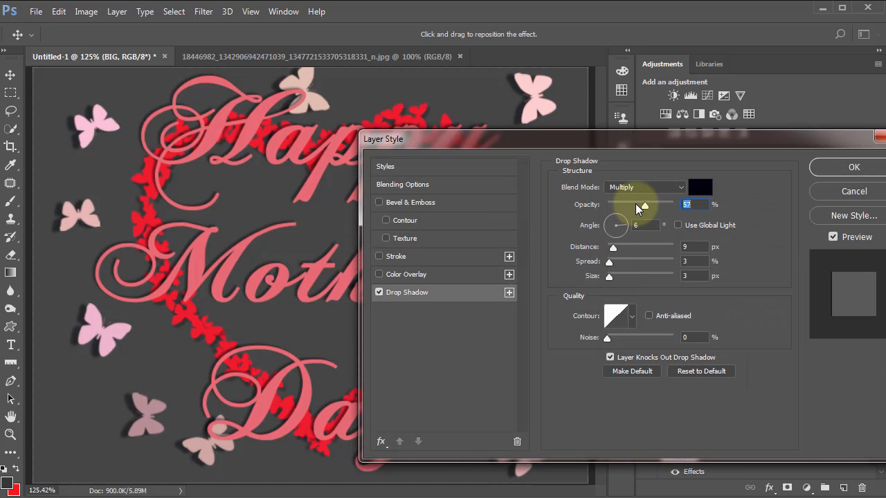
mouse_move(635, 203)
mouse_down()
mouse_move(608, 209)
mouse_move(657, 202)
mouse_move(639, 207)
mouse_up()
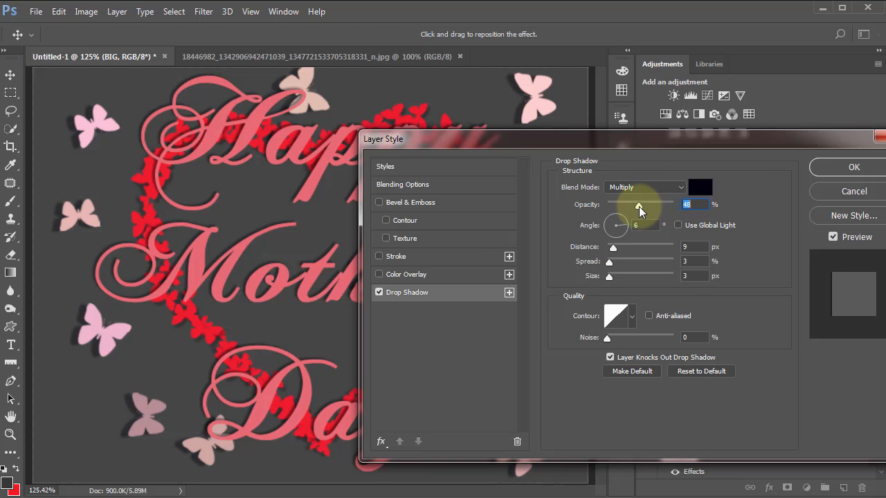
click(833, 173)
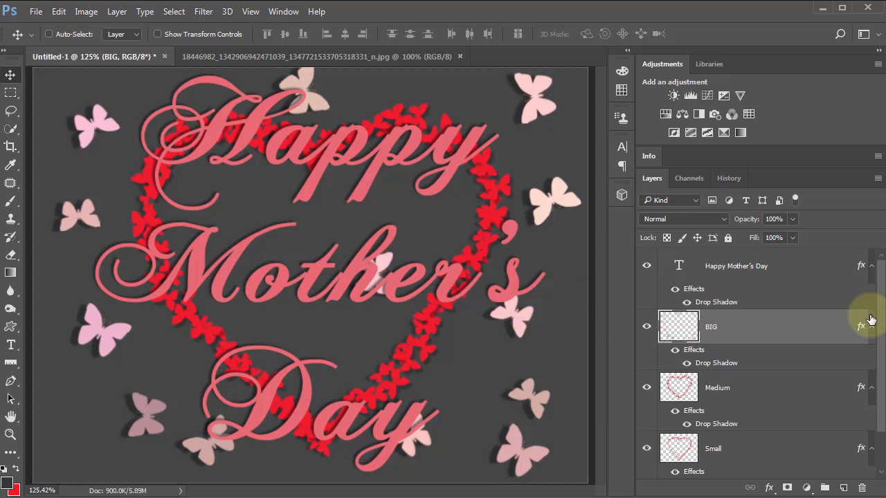
Step: Load the outline of the Happy Mother's Day text layer as a selection
click(680, 267)
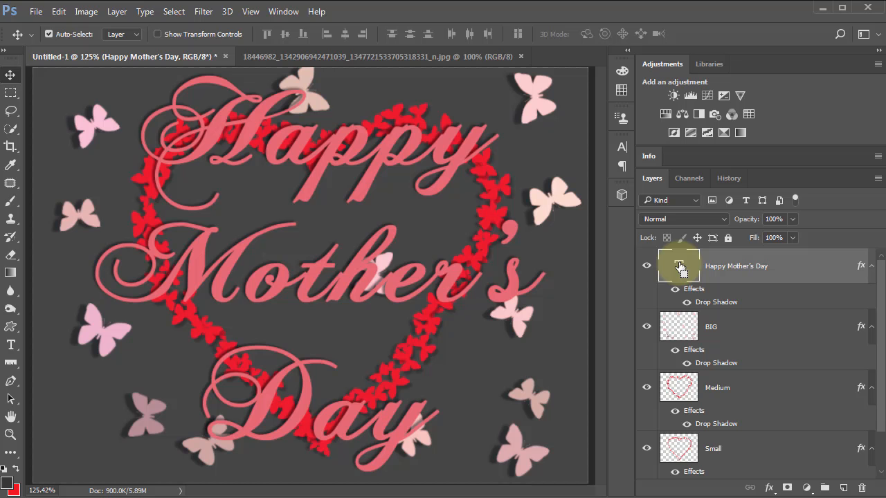
ctrl+click(681, 270)
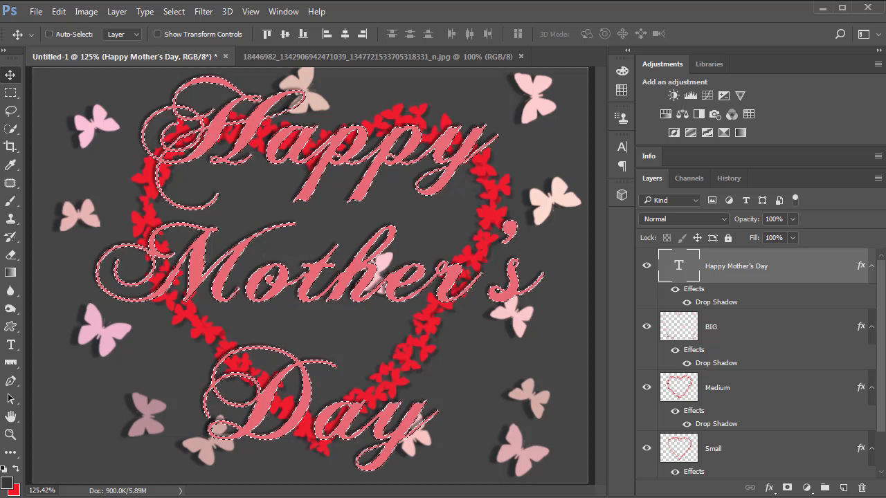
Step: Bring back the greeting text's outline selection and add a layer named hIGHLIGHTS above the text layer
key(ctrl+d)
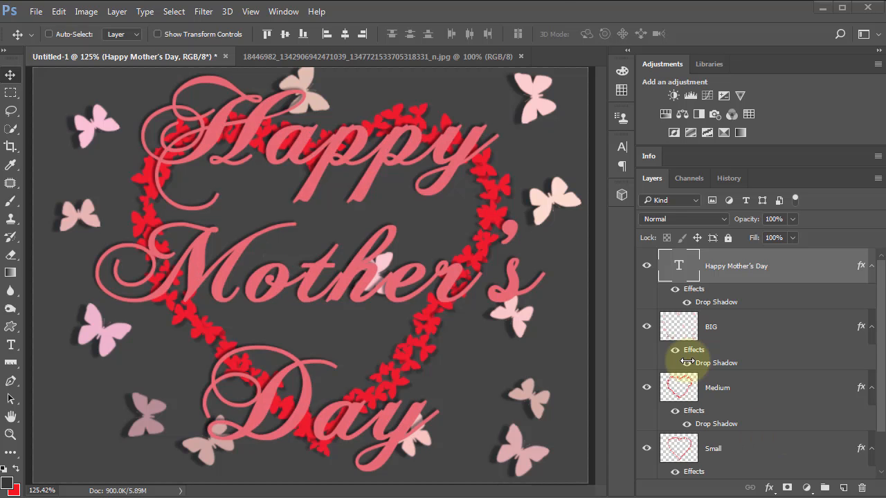
key(ctrl+shift+d)
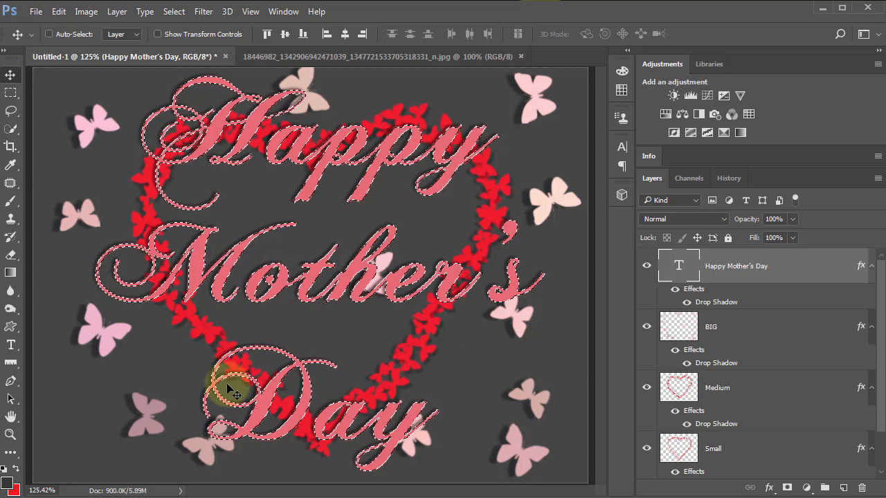
click(843, 489)
double_click(720, 277)
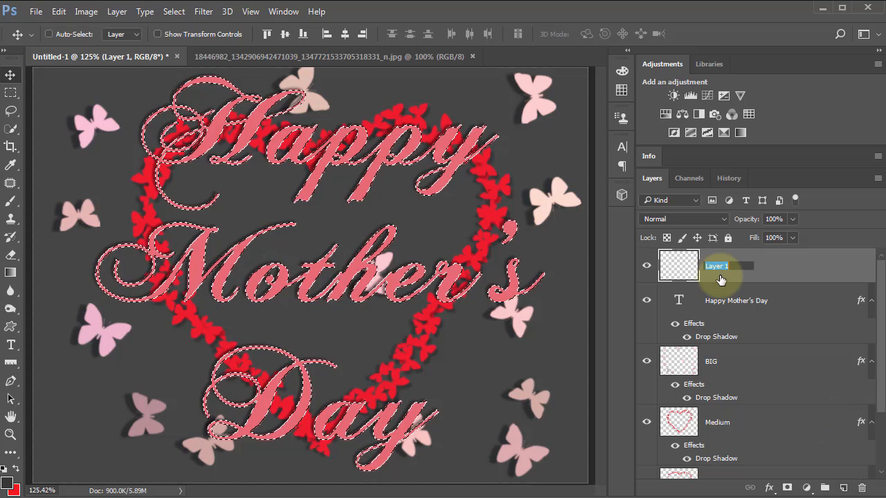
text(IG)
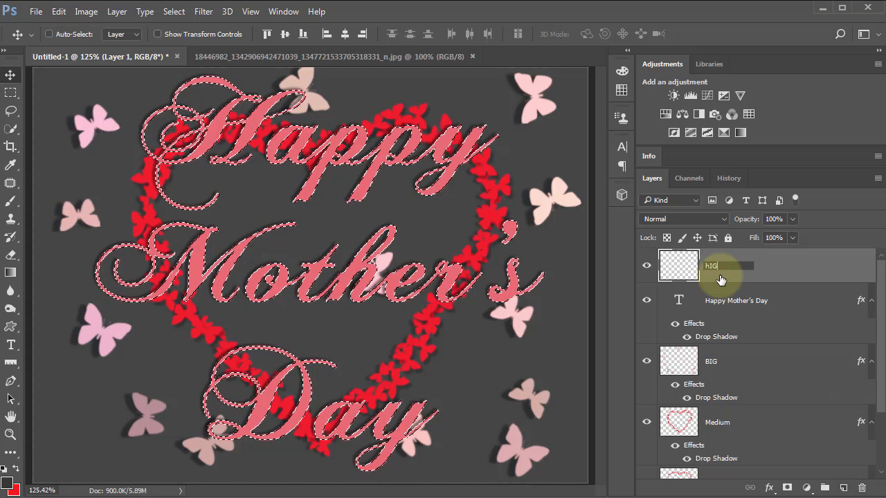
text(HLIGHTS)
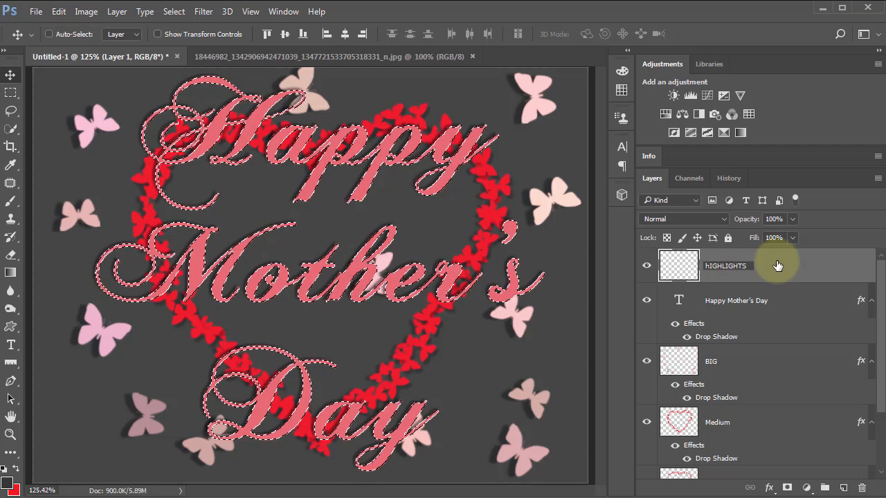
key(Return)
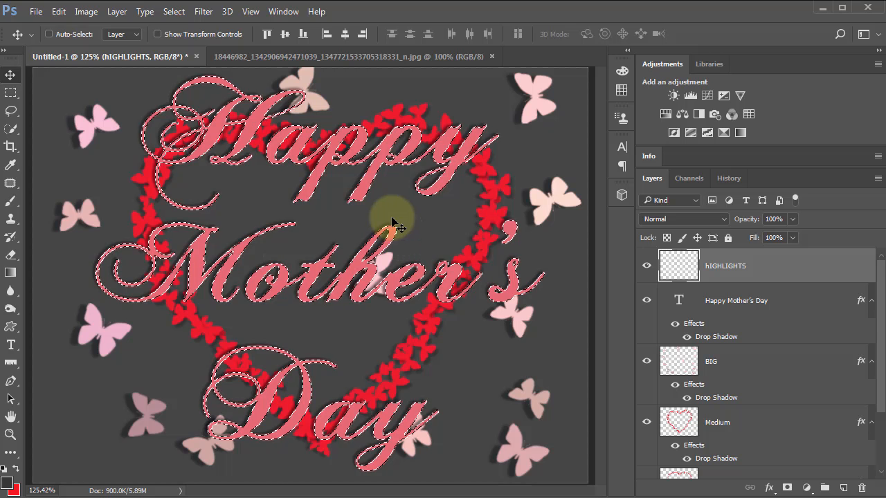
Step: Hide the selection outline and set up a soft round 60 px brush with 0% hardness and white as the foreground colour
key(ctrl+d)
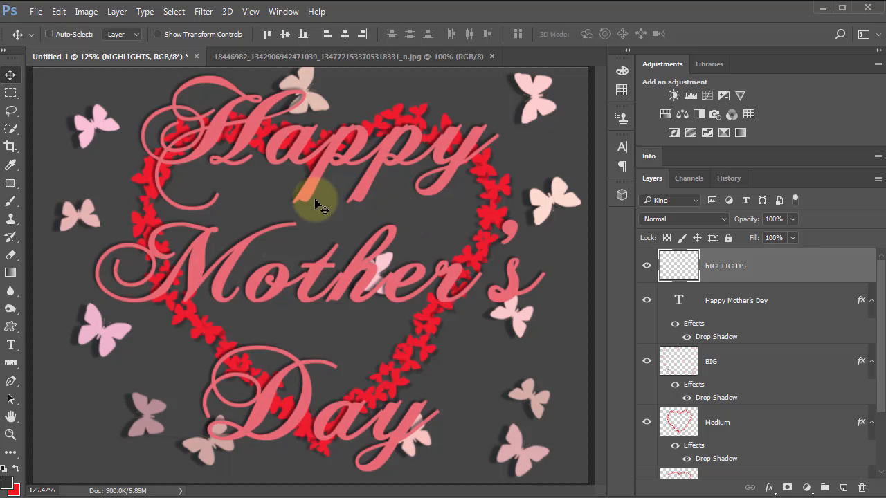
click(10, 201)
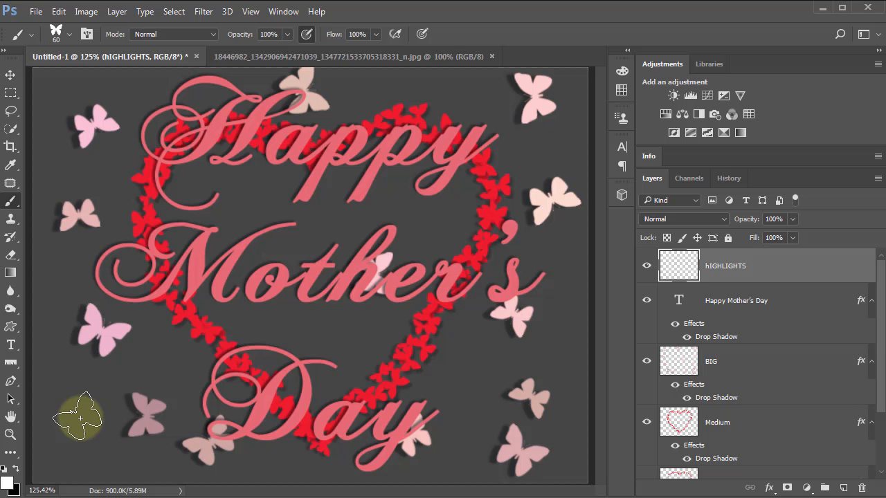
key(x)
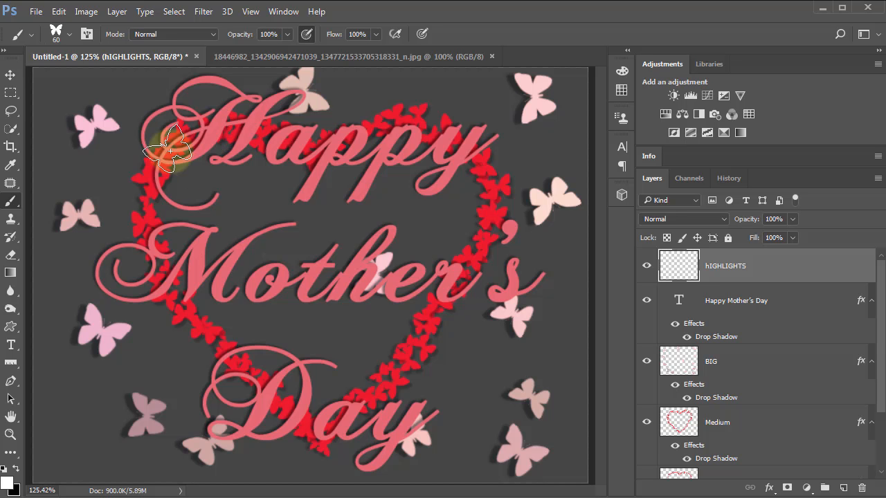
click(55, 32)
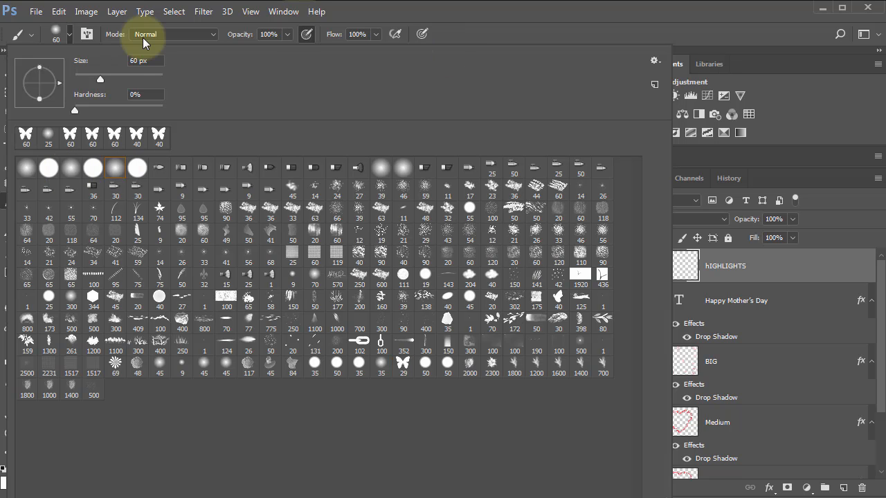
click(87, 36)
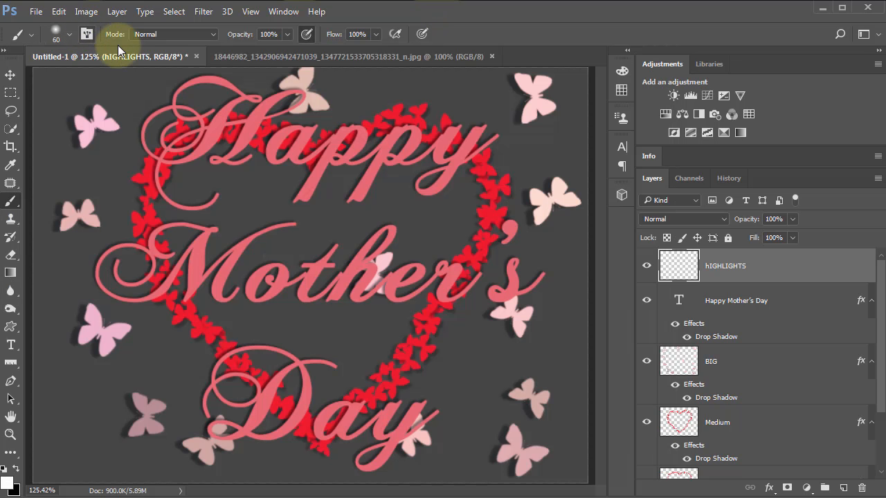
Step: Set the brush tip spacing to 1%
key(F5)
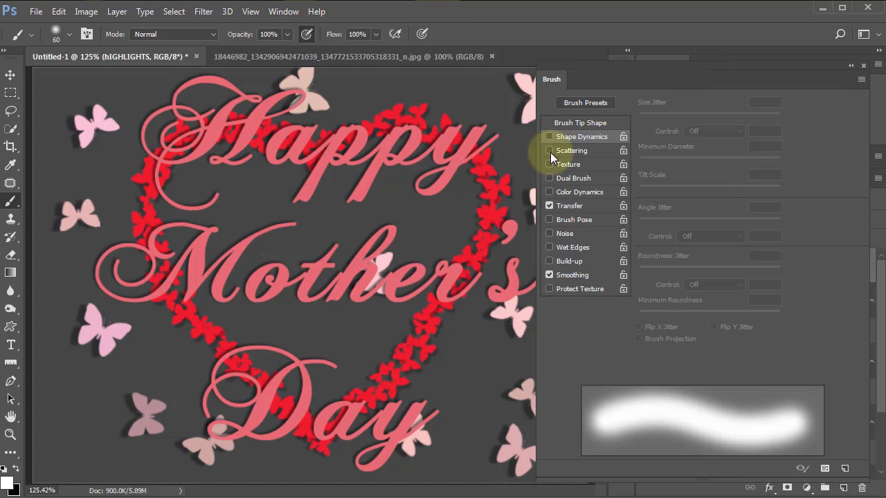
click(579, 124)
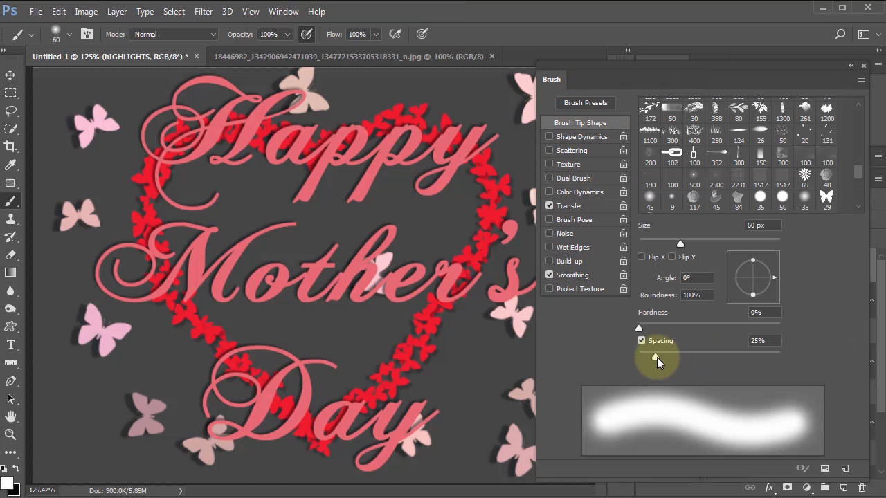
drag(657, 357, 620, 363)
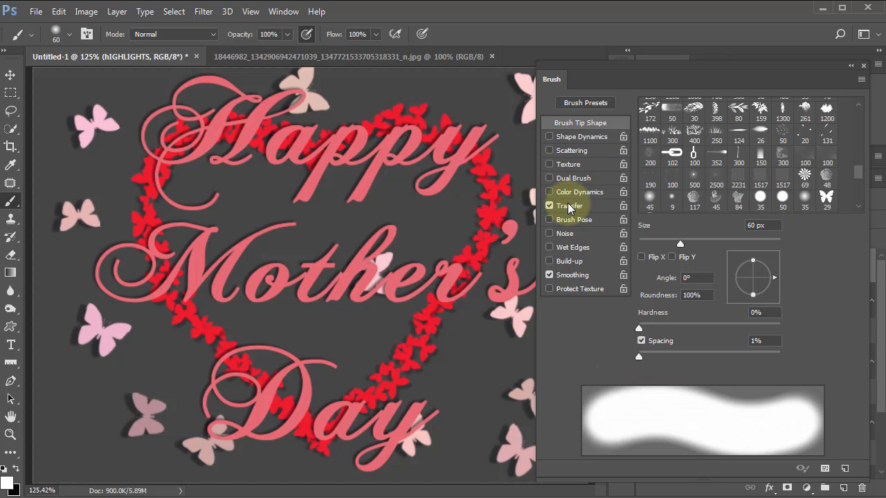
mouse_move(557, 80)
mouse_down()
mouse_move(739, 122)
mouse_move(885, 138)
mouse_up()
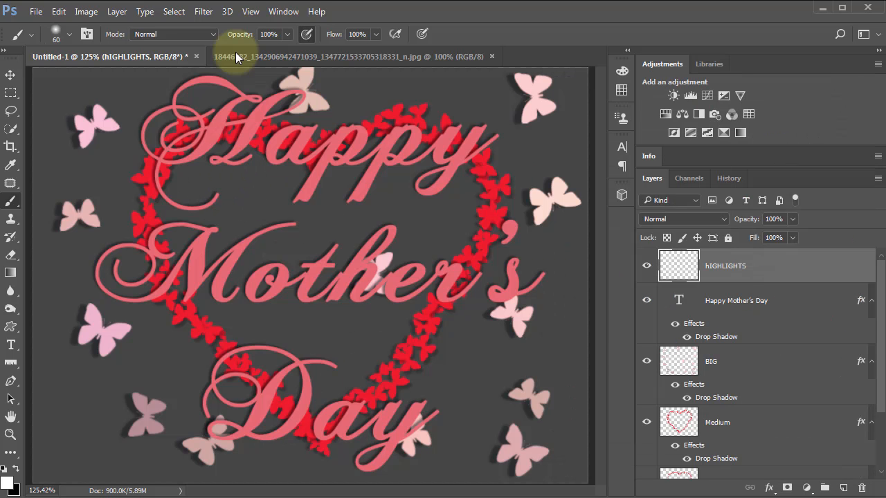
Step: Reduce the brush to 7 px and paint white highlights along the upper and outer left swashes of the H in Happy
key(bracketleft)
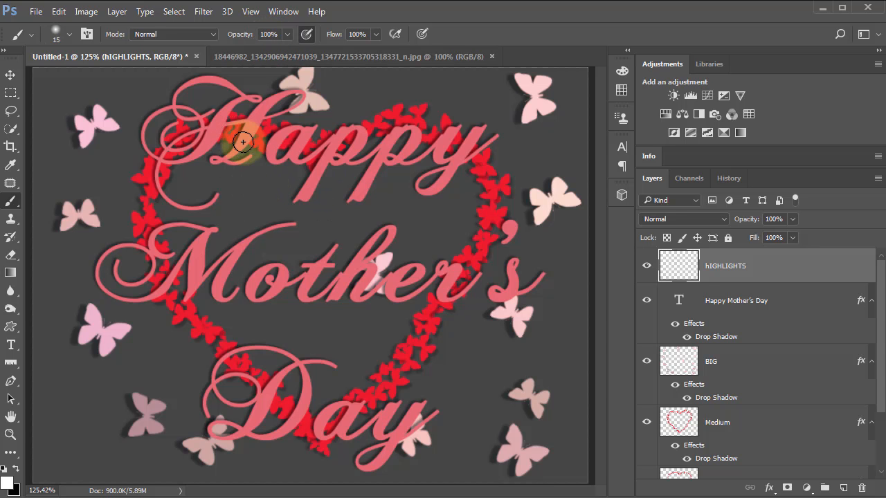
click(199, 84)
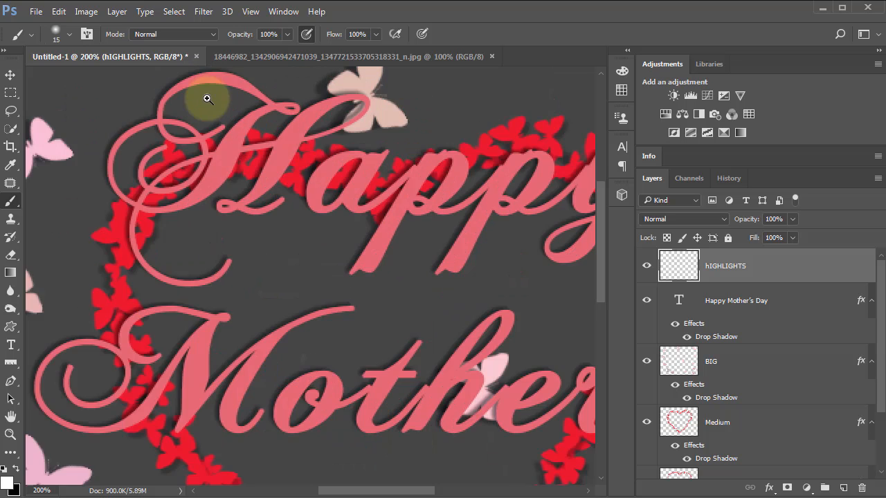
click(211, 104)
scroll(273, 251, up, 3)
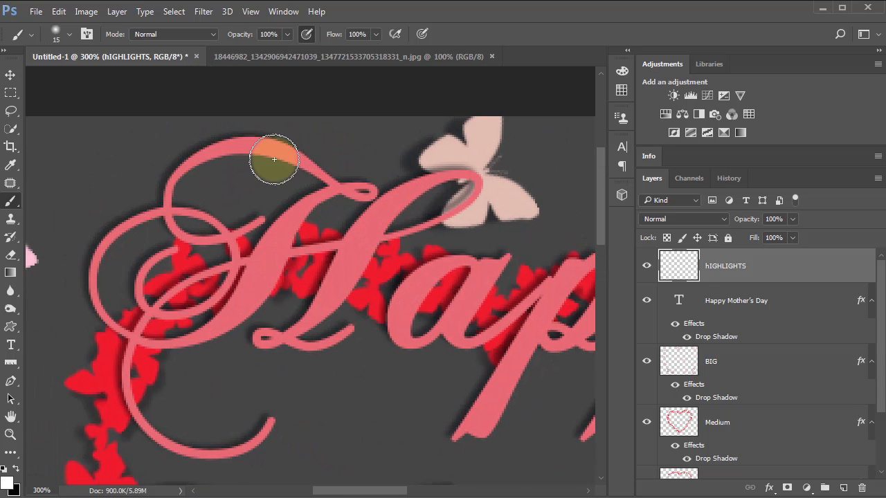
key(bracketleft)
key(bracketleft)
key(bracketleft)
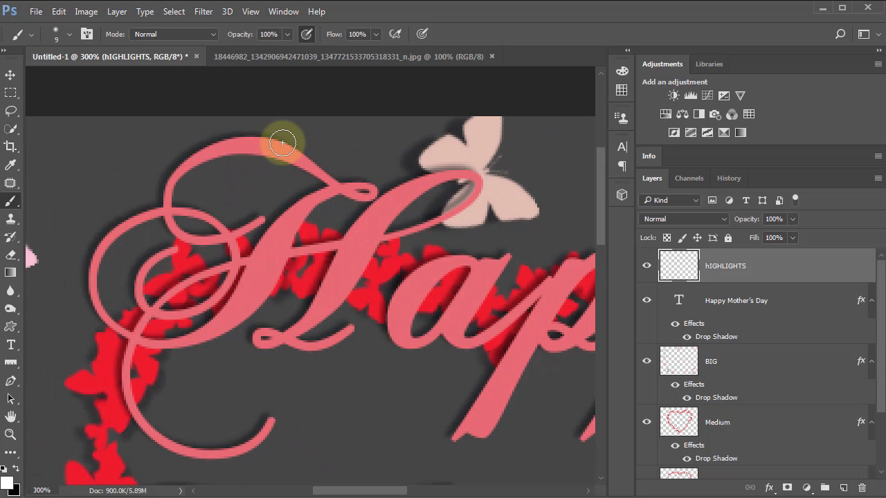
key(bracketleft)
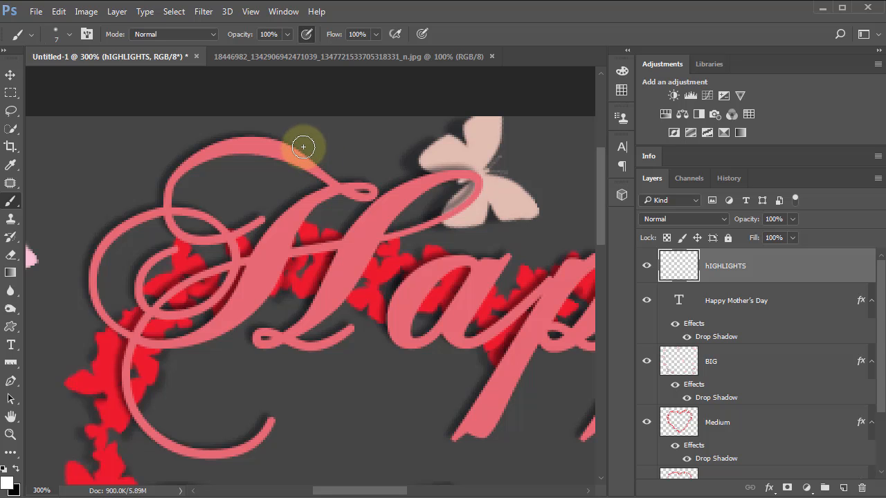
mouse_move(303, 149)
mouse_down()
mouse_move(277, 136)
mouse_move(209, 142)
mouse_up()
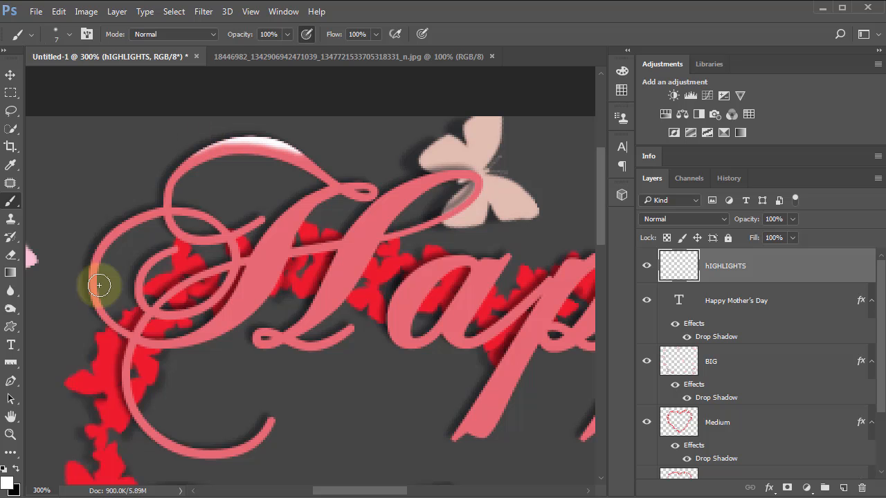
drag(95, 242, 80, 283)
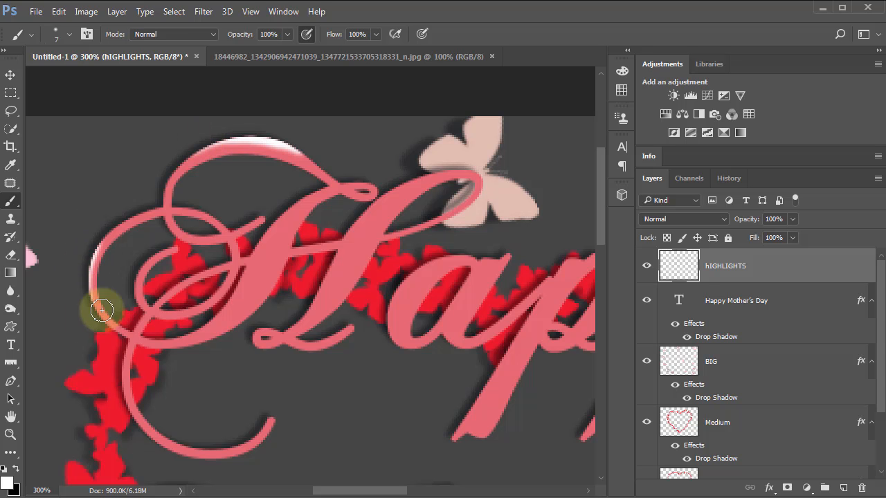
Step: Paint white highlights along the upper left and lower right edges of both stems of the H
drag(292, 200, 274, 219)
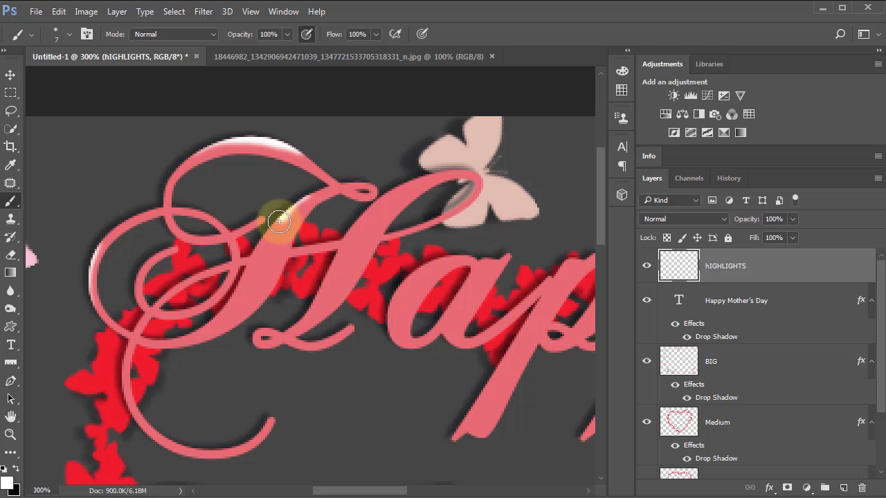
mouse_move(278, 280)
mouse_down()
mouse_move(258, 313)
mouse_move(204, 342)
mouse_up()
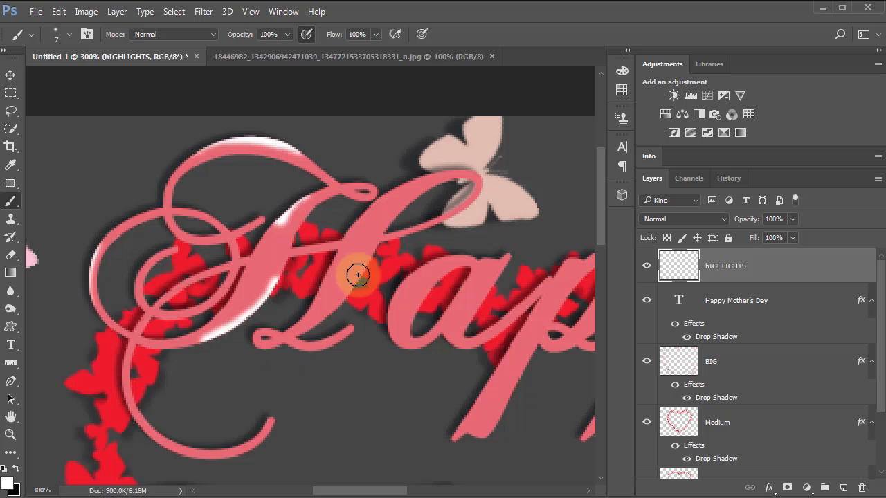
drag(374, 253, 335, 305)
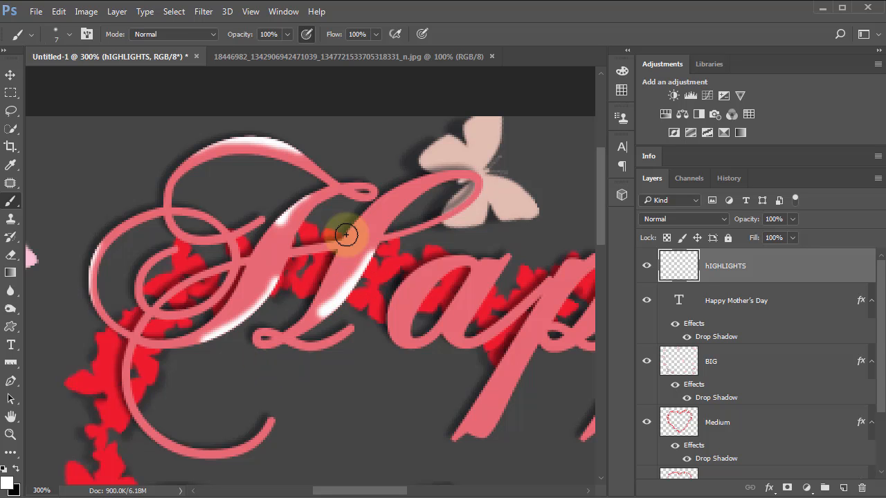
drag(414, 178, 340, 232)
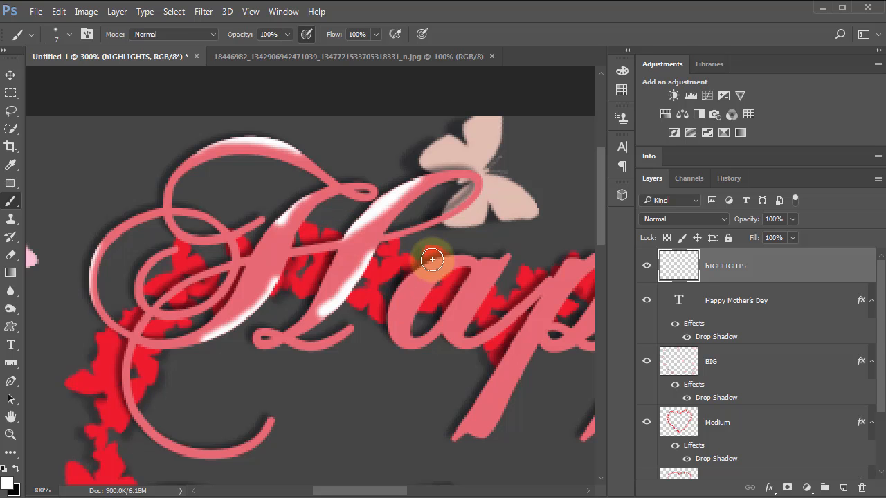
Step: Paint white highlights on the outer curve and stem of the a in Happy, undoing the excess stroke on its curve
mouse_move(417, 273)
mouse_down()
mouse_move(393, 296)
mouse_move(390, 340)
mouse_up()
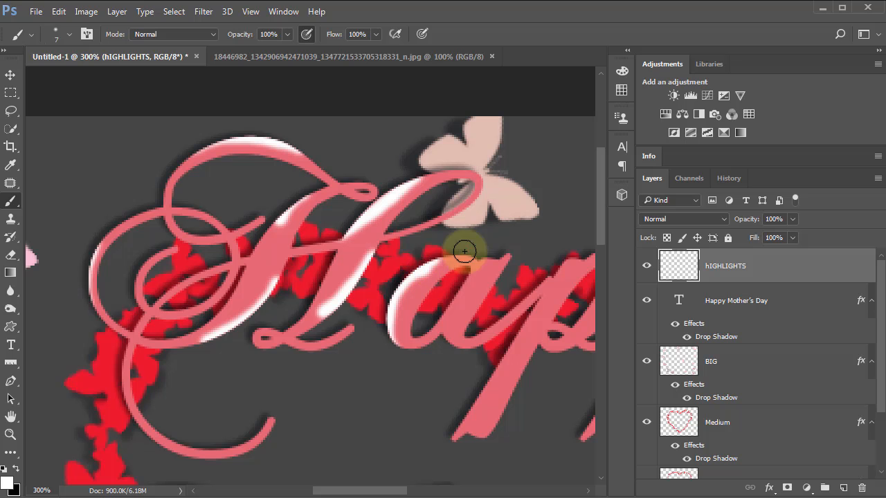
drag(464, 249, 411, 266)
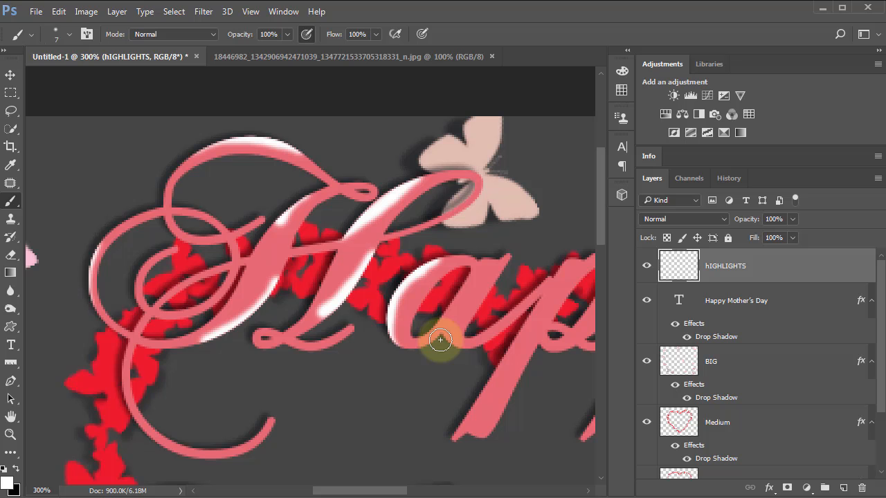
key(ctrl+z)
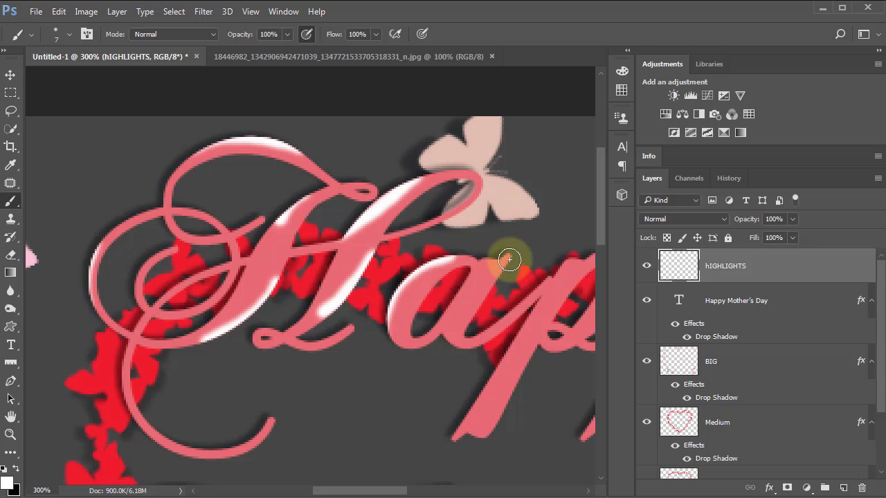
drag(510, 255, 479, 313)
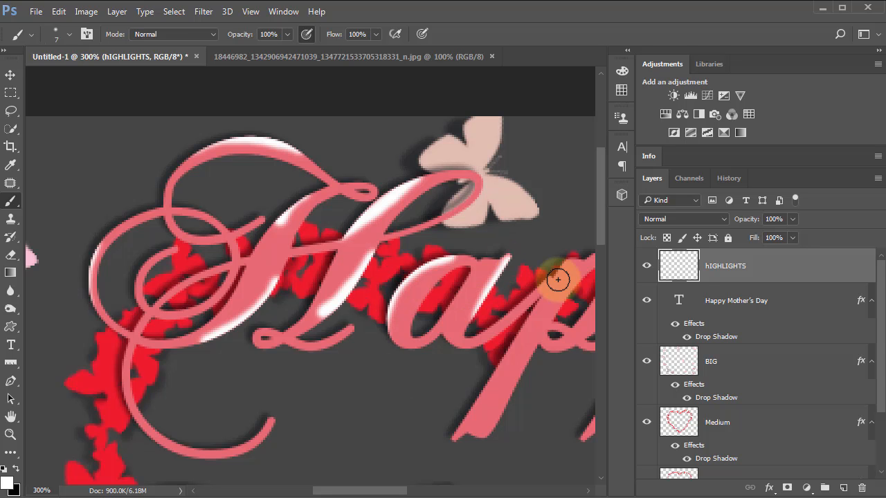
Step: Paint white highlights along the upstrokes and descenders of both p's in Happy and inside the second p's bowl
drag(560, 257, 503, 313)
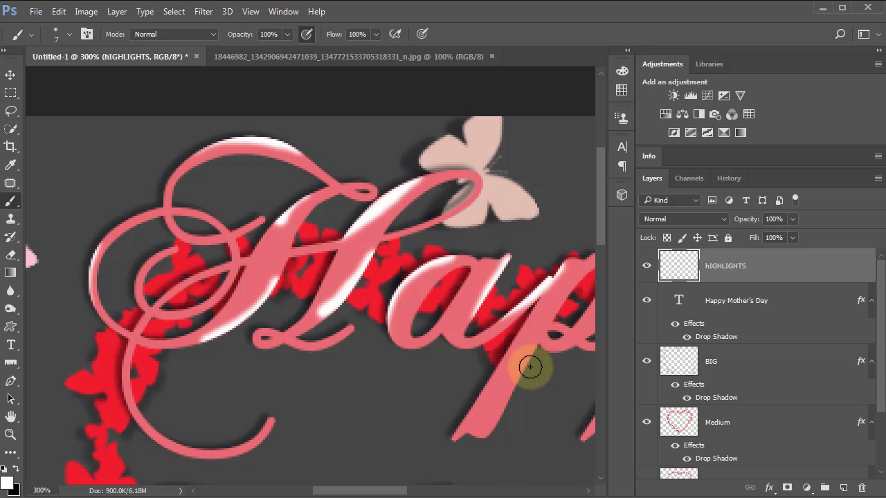
drag(538, 351, 482, 428)
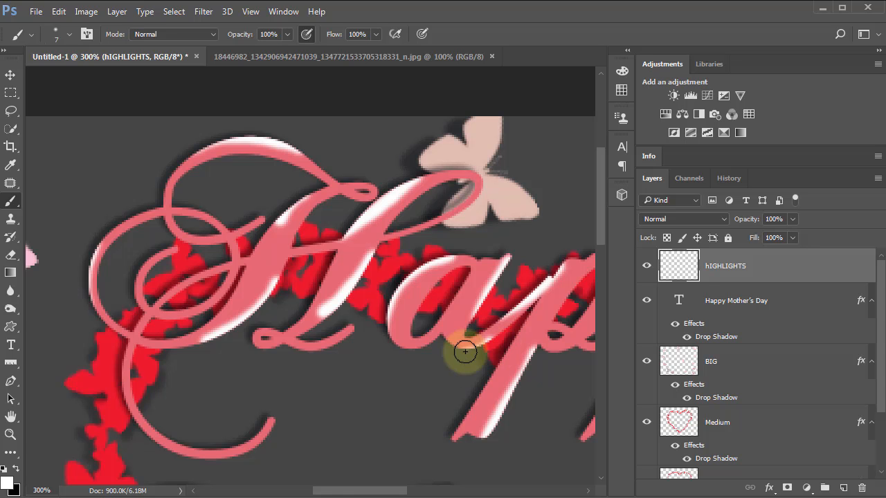
drag(552, 387, 332, 351)
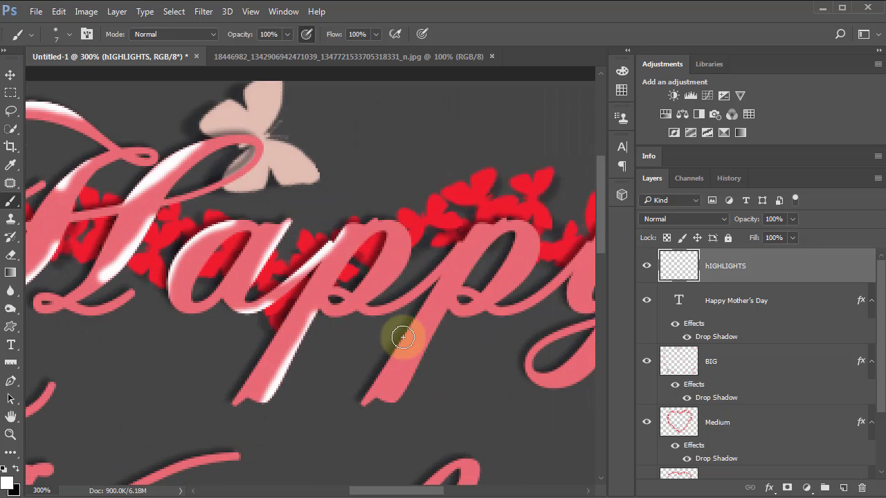
drag(461, 232, 392, 297)
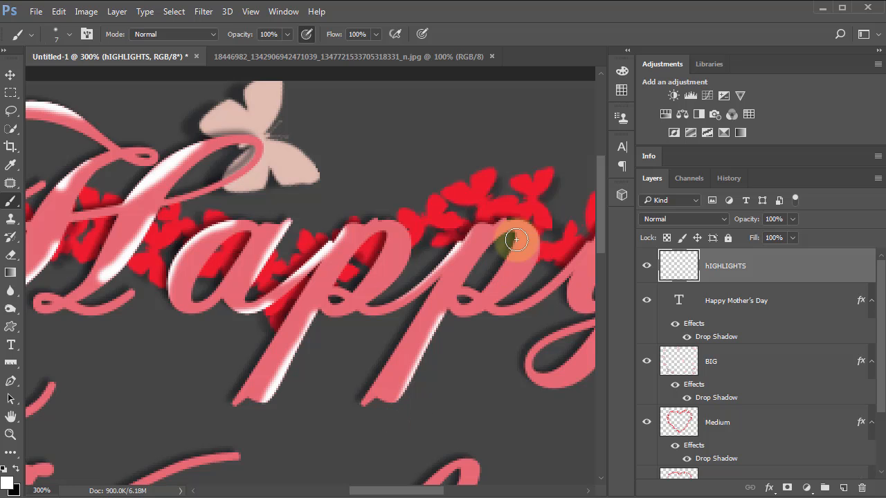
drag(512, 246, 494, 279)
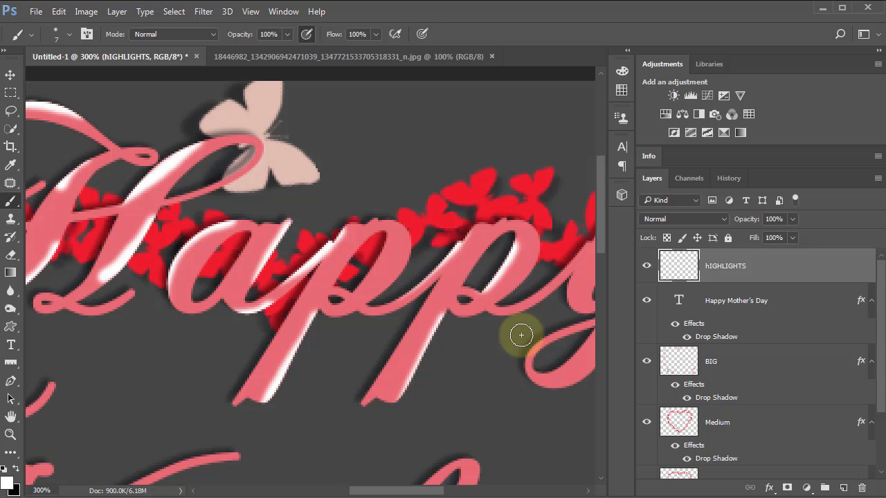
Step: Paint white highlights along the y in Happy, on its two upper strokes, the descender's lower curve and the exit stroke
scroll(409, 346, right, 4)
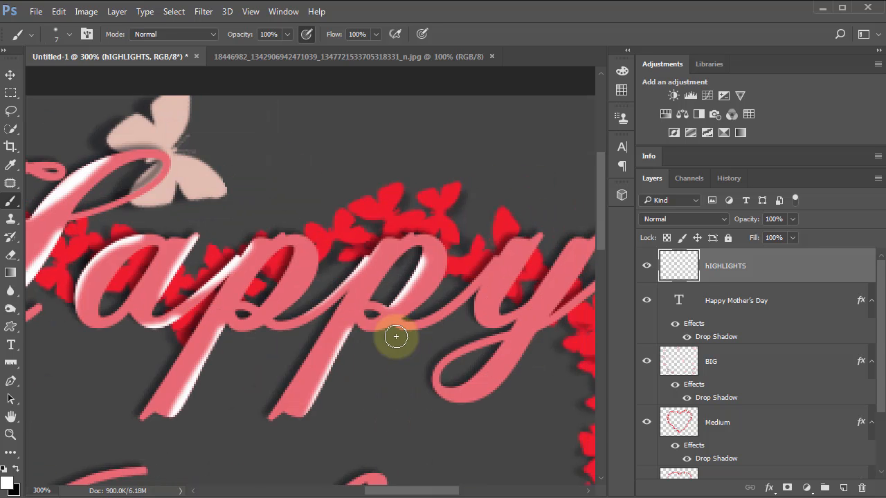
drag(494, 242, 439, 304)
drag(562, 242, 513, 305)
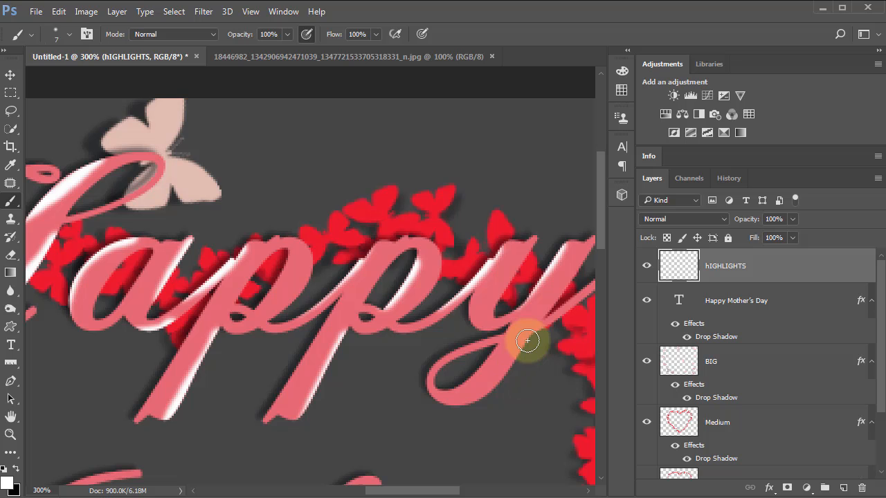
mouse_move(528, 341)
mouse_down()
mouse_move(506, 373)
mouse_move(439, 412)
mouse_move(310, 443)
mouse_up()
drag(422, 326, 495, 274)
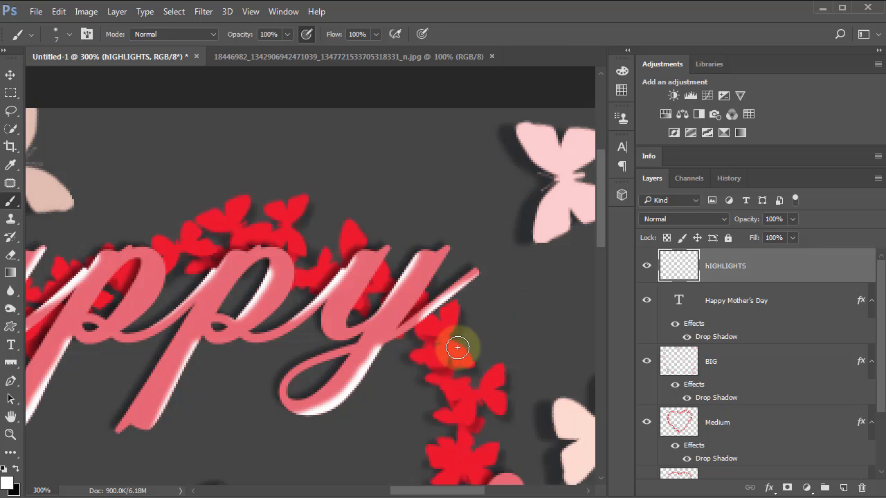
Step: Reduce the brush to 4 px and add fine white highlights along the inner edges of the a, both p's and the y in Happy
key(ctrl+0)
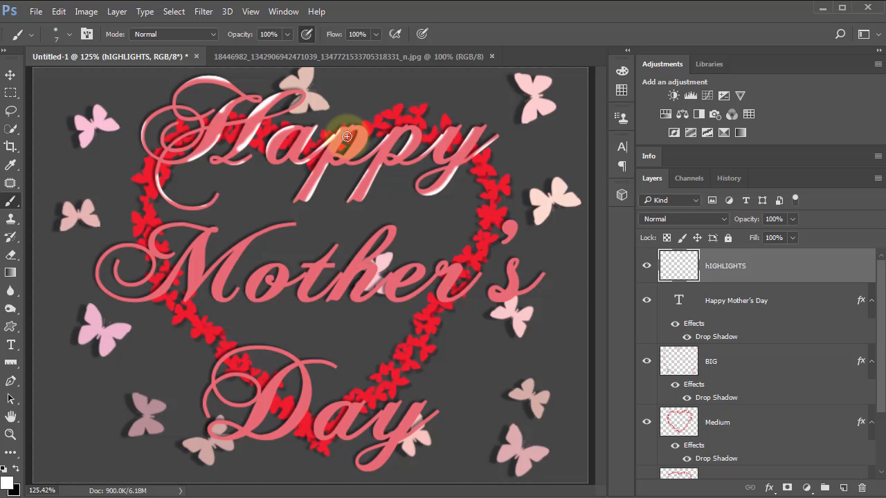
mouse_move(341, 140)
mouse_down()
mouse_move(337, 168)
mouse_move(353, 198)
mouse_up()
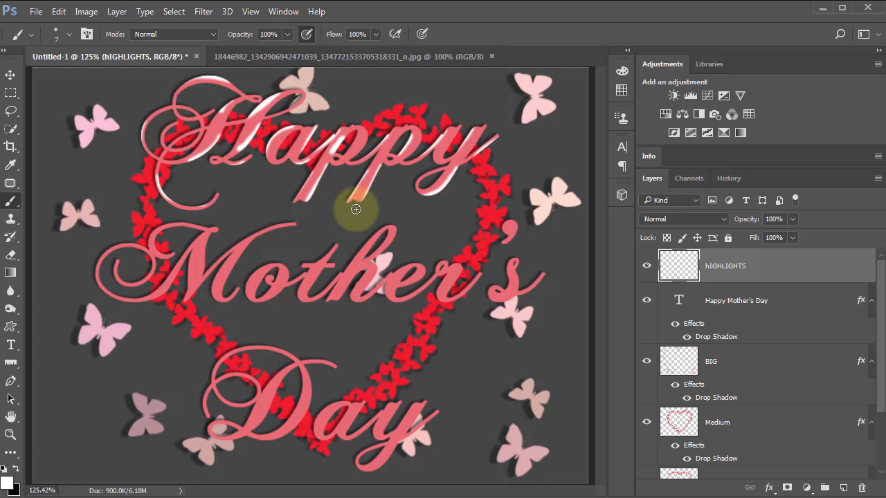
drag(346, 154, 343, 150)
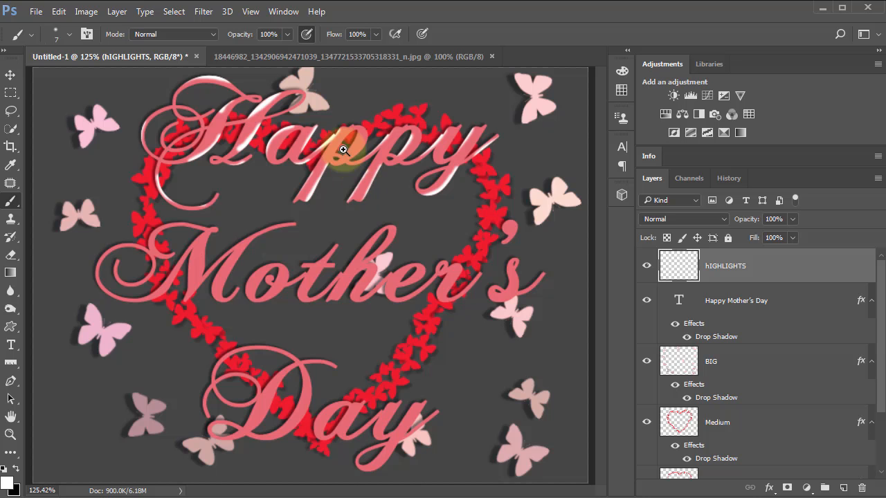
click(344, 149)
click(344, 150)
click(362, 164)
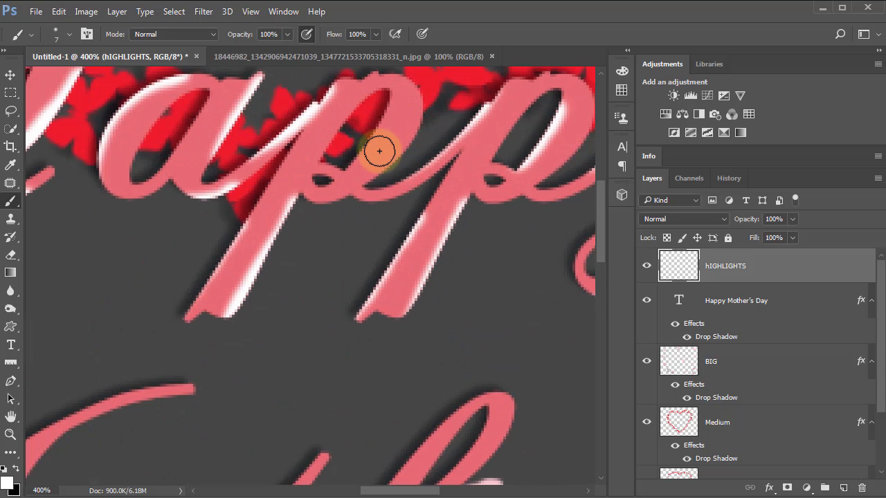
key(bracketleft)
mouse_move(383, 148)
mouse_down()
mouse_move(387, 102)
mouse_move(349, 162)
mouse_up()
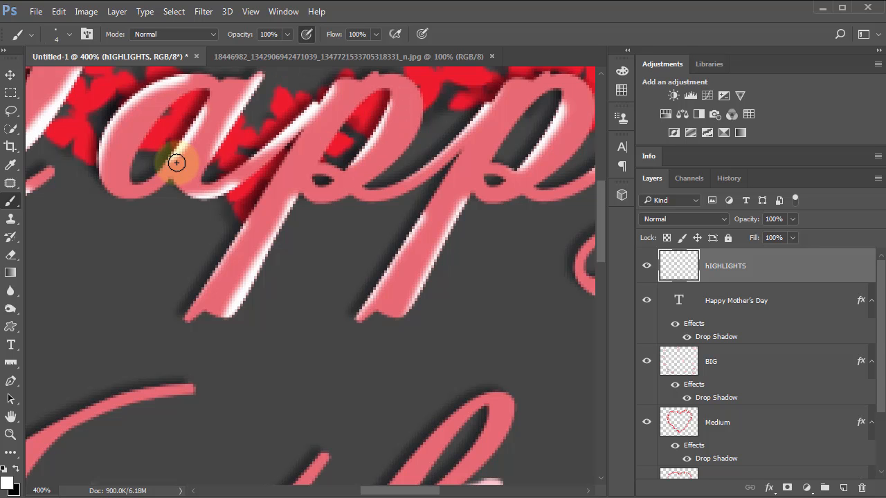
drag(536, 100, 495, 156)
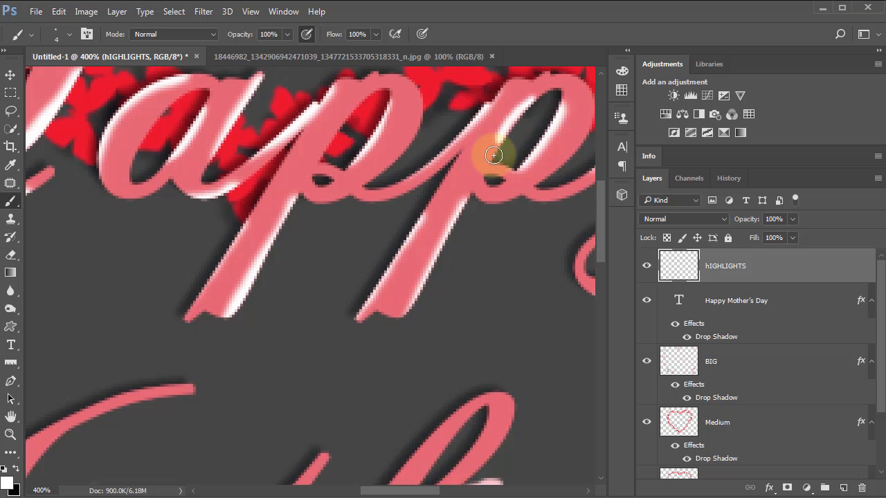
mouse_move(415, 276)
mouse_down()
mouse_move(318, 220)
mouse_move(234, 227)
mouse_up()
mouse_move(434, 190)
mouse_down()
mouse_move(408, 208)
mouse_move(394, 363)
mouse_up()
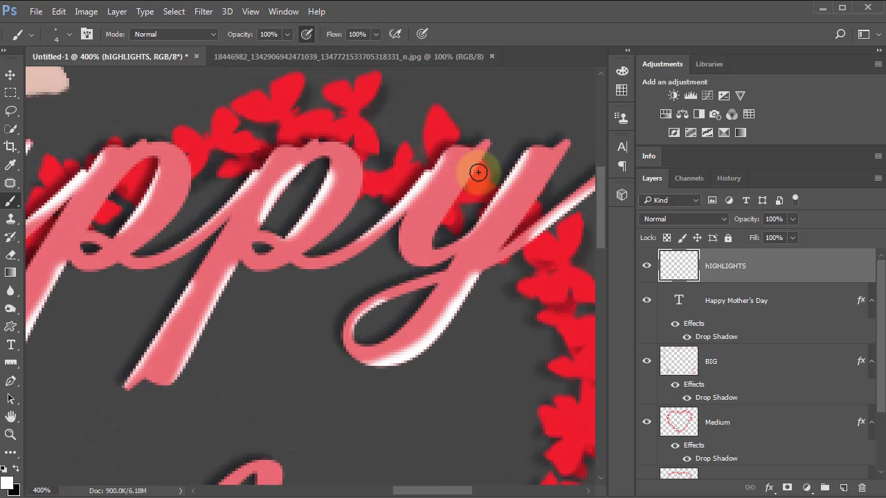
drag(487, 155, 474, 172)
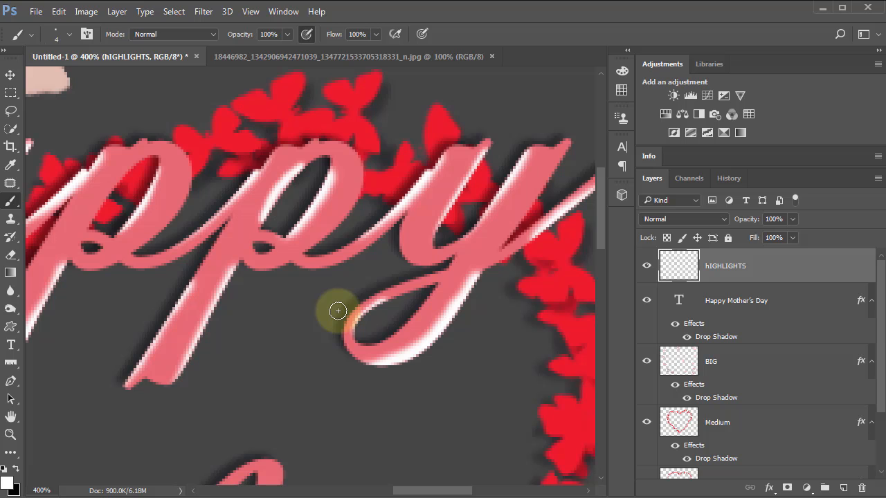
Step: With a 6 px brush, paint white highlights on the D in Day along its top swash, stem and the inner edge of its bowl
scroll(337, 311, down, 3)
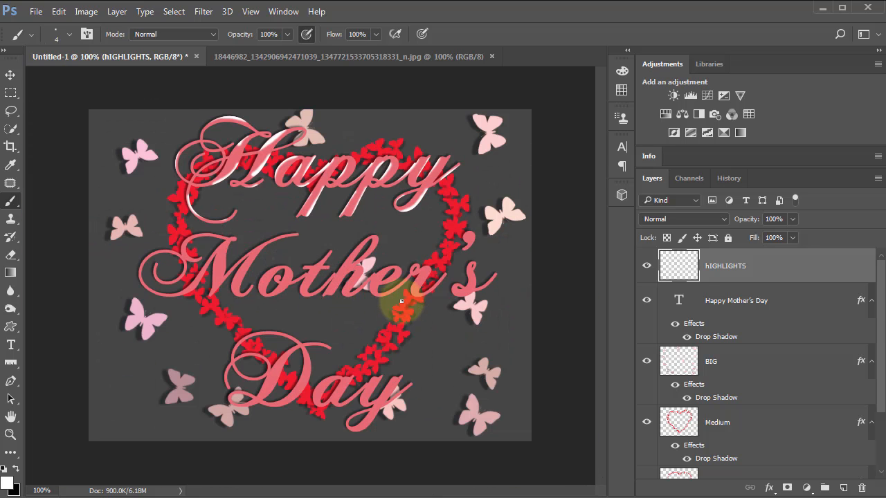
scroll(310, 409, up, 2)
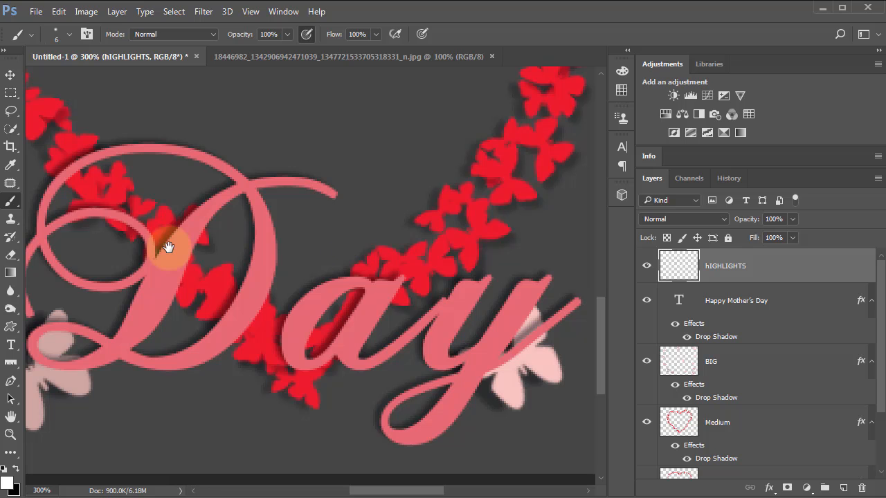
scroll(270, 207, left, 3)
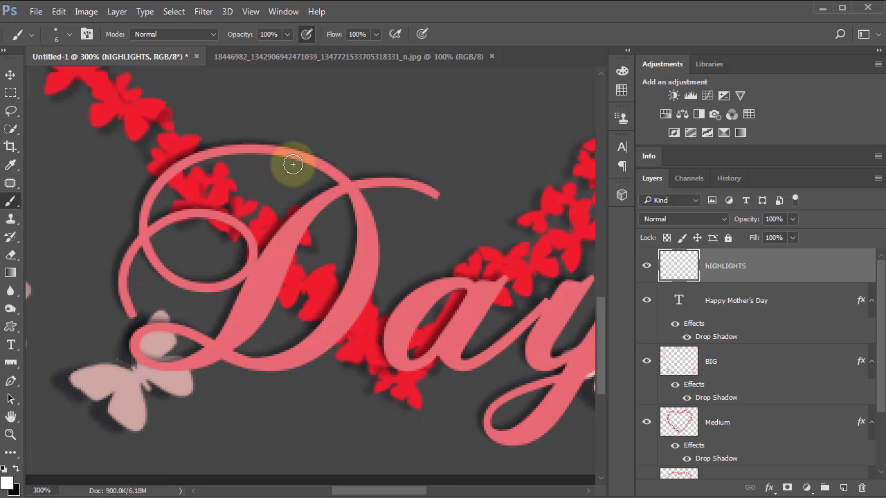
mouse_move(294, 164)
mouse_down()
mouse_move(221, 156)
mouse_move(165, 192)
mouse_up()
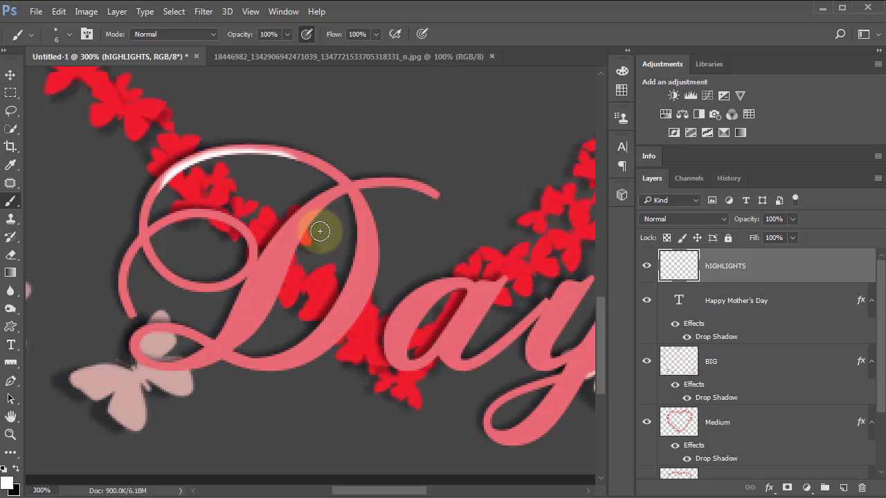
mouse_move(339, 200)
mouse_down()
mouse_move(323, 199)
mouse_move(290, 256)
mouse_up()
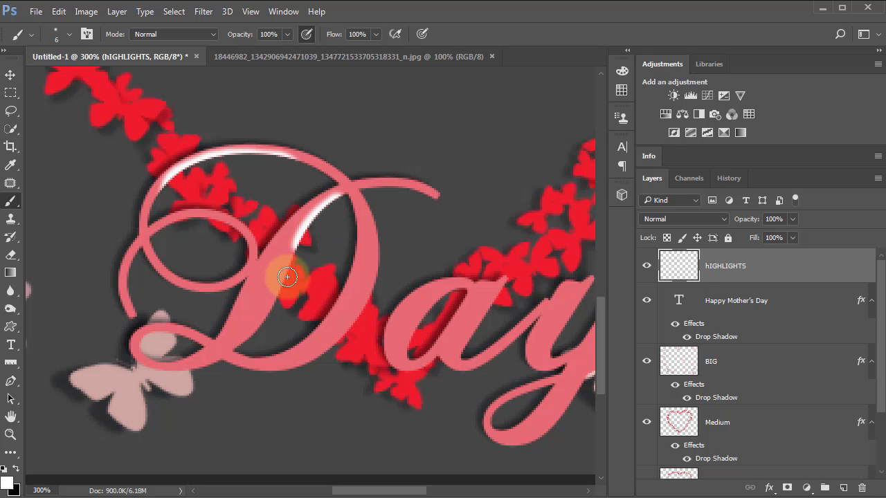
drag(273, 305, 247, 332)
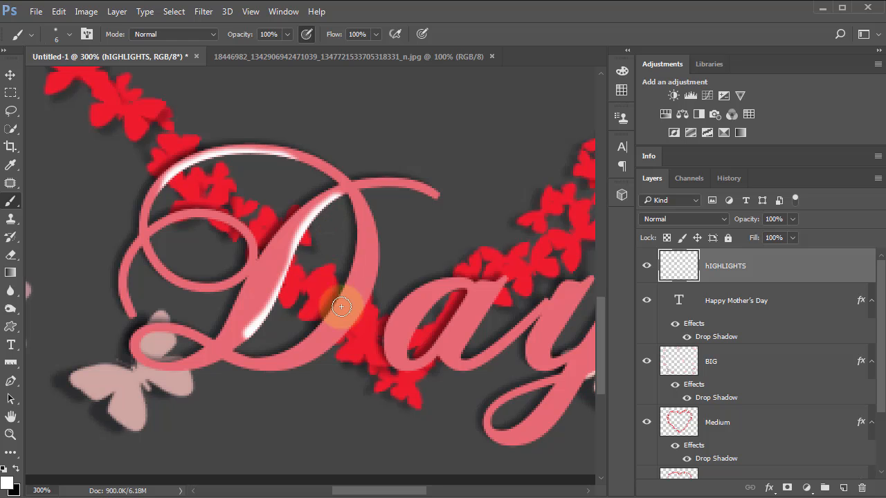
mouse_move(351, 213)
mouse_down()
mouse_move(336, 308)
mouse_move(296, 342)
mouse_up()
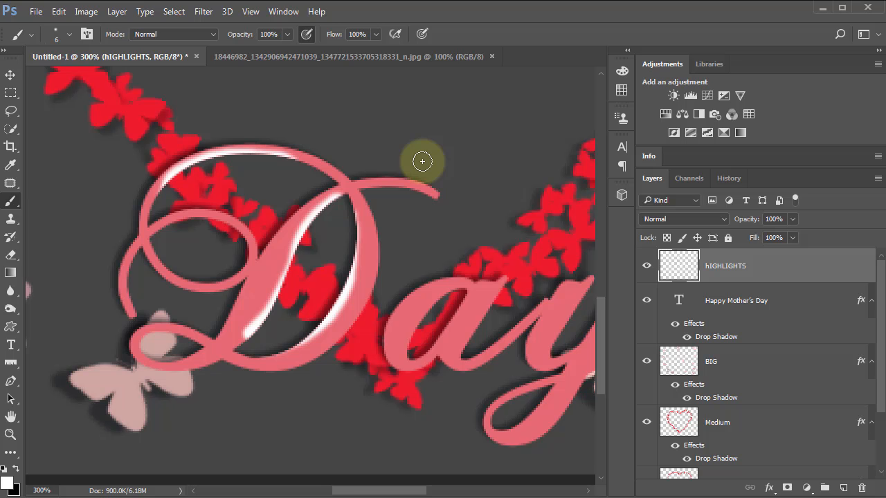
Step: Toggle the text selection outline on to check it and hide it again
key(ctrl+h)
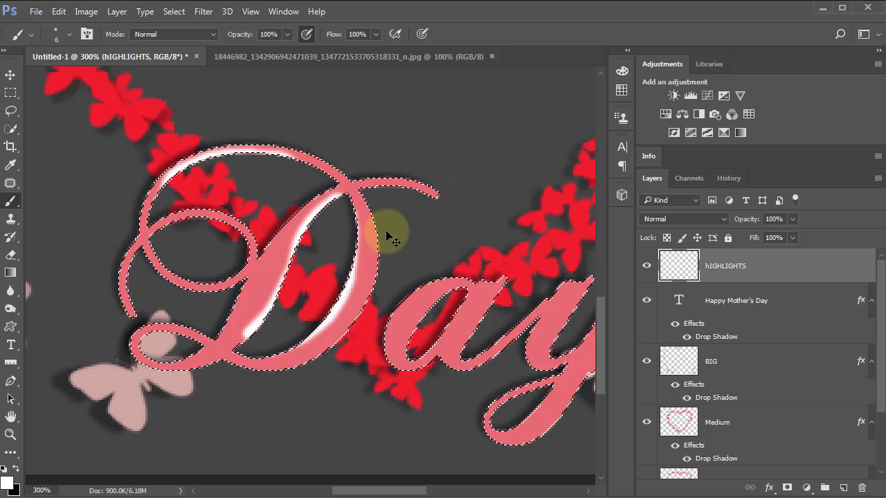
key(ctrl+h)
key(ctrl+h)
key(ctrl+h)
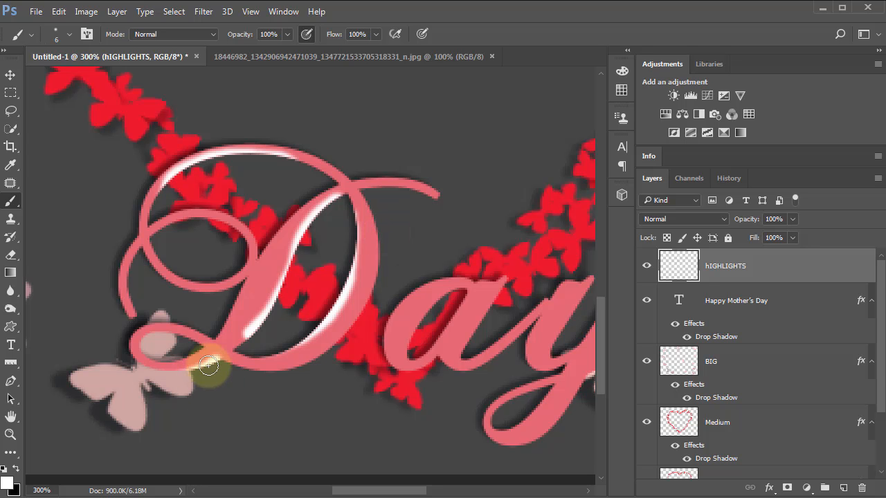
Step: Paint white highlights along the D's bottom loop, left curl and outer bowl edge, undoing and repainting the bottom loop stroke
drag(184, 367, 135, 365)
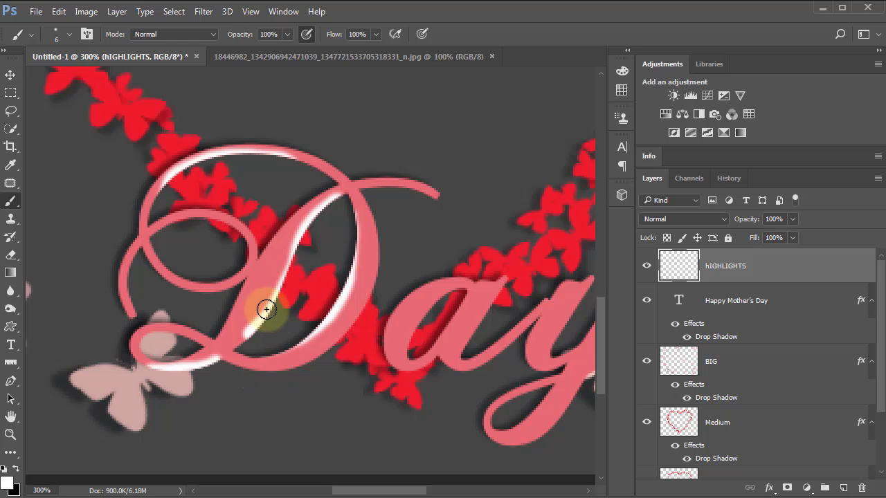
key(ctrl+z)
drag(217, 359, 154, 380)
mouse_move(243, 369)
mouse_down()
mouse_move(299, 364)
mouse_move(350, 322)
mouse_up()
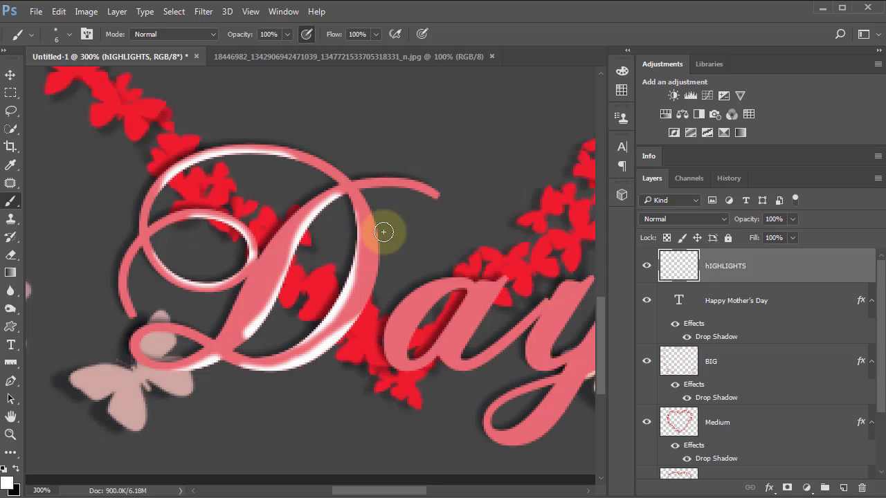
mouse_move(384, 232)
mouse_down()
mouse_move(367, 309)
mouse_move(326, 352)
mouse_up()
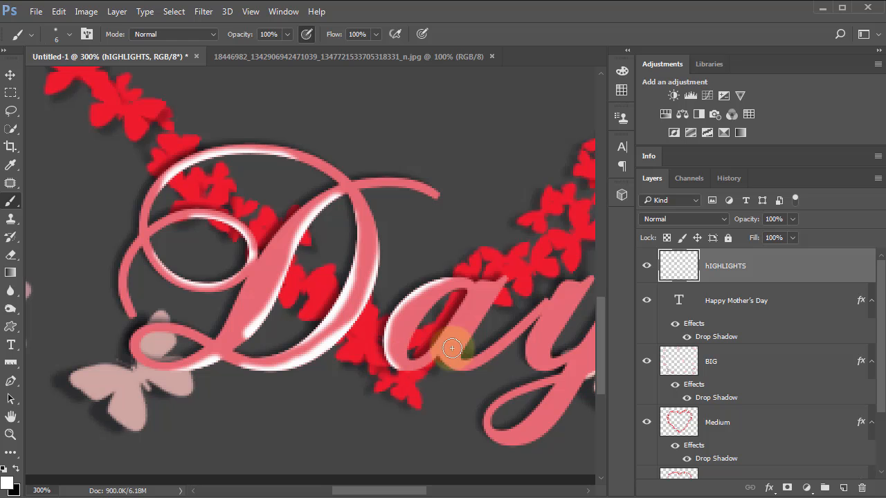
Step: Paint white highlights along the inner curve and stem of the a and the strokes, tail and descender loop of the y in Day
drag(438, 333, 423, 351)
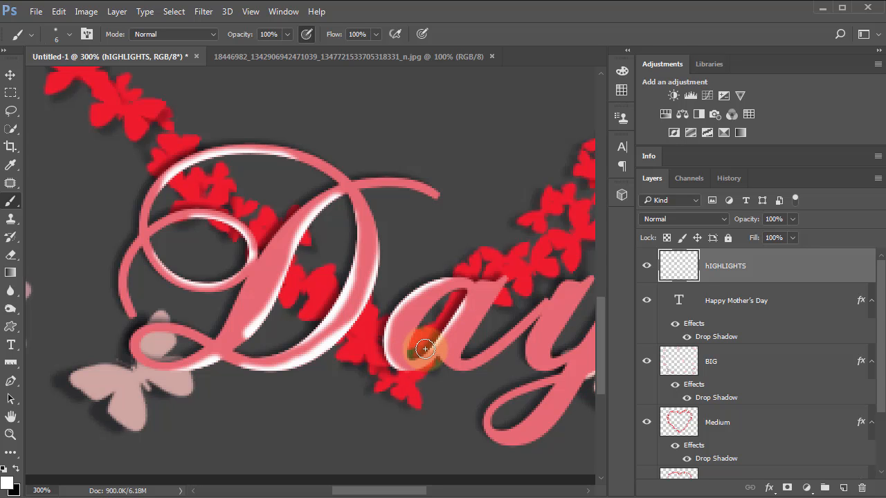
mouse_move(510, 277)
mouse_down()
mouse_move(464, 356)
mouse_move(490, 344)
mouse_move(387, 238)
mouse_up()
mouse_move(482, 199)
mouse_down()
mouse_move(447, 269)
mouse_move(454, 277)
mouse_up()
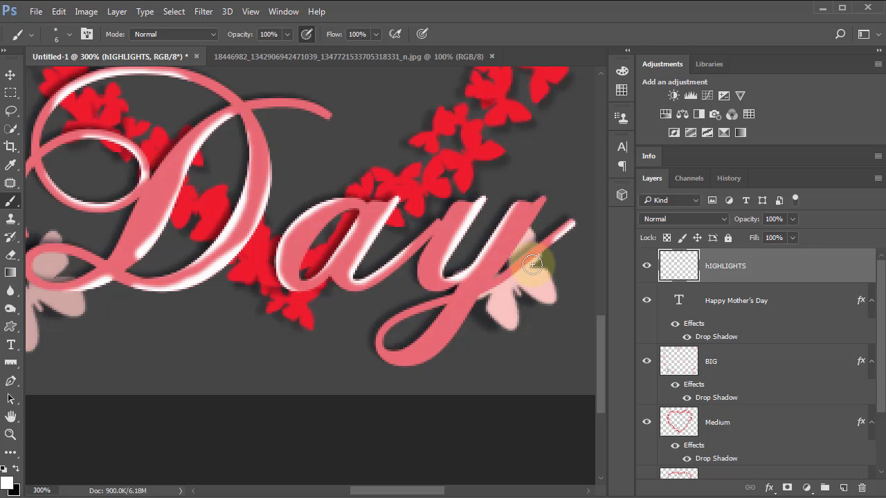
mouse_move(469, 313)
mouse_down()
mouse_move(445, 355)
mouse_move(376, 367)
mouse_move(361, 358)
mouse_up()
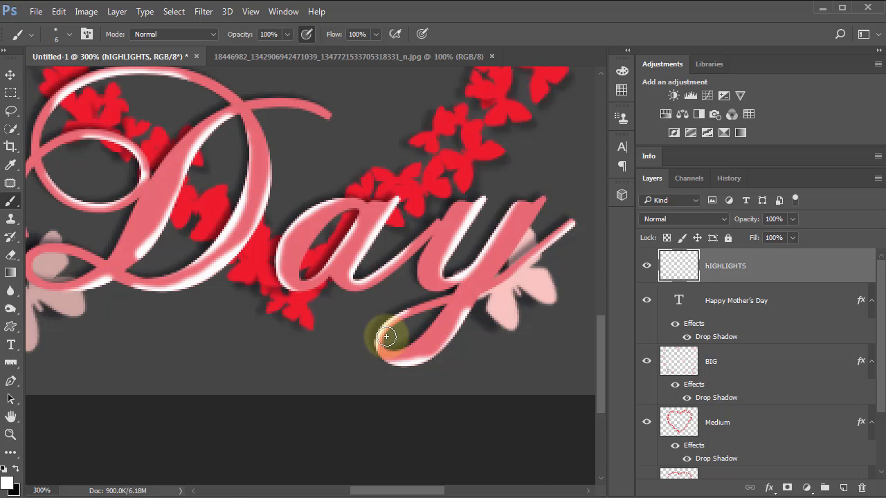
key(ctrl+0)
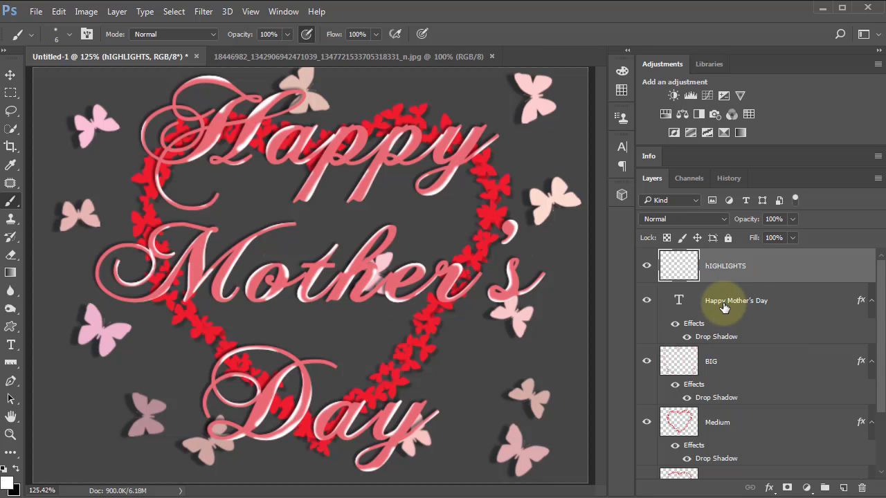
Step: Set the Happy Mother's Day text's drop shadow to 68% opacity, 21° angle and 13 px distance
click(695, 311)
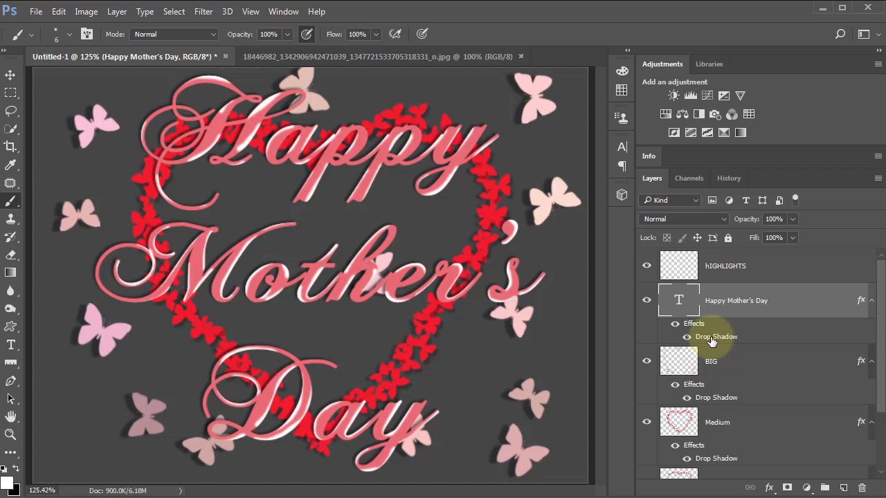
double_click(711, 338)
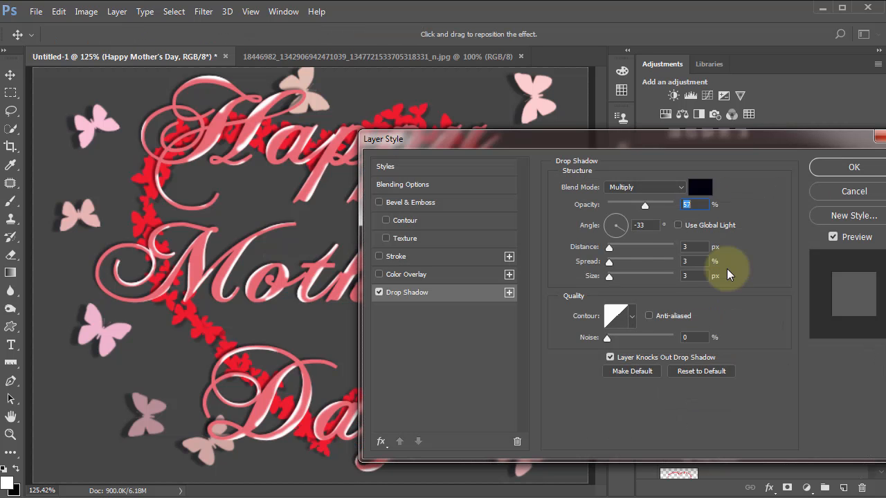
drag(615, 149, 749, 137)
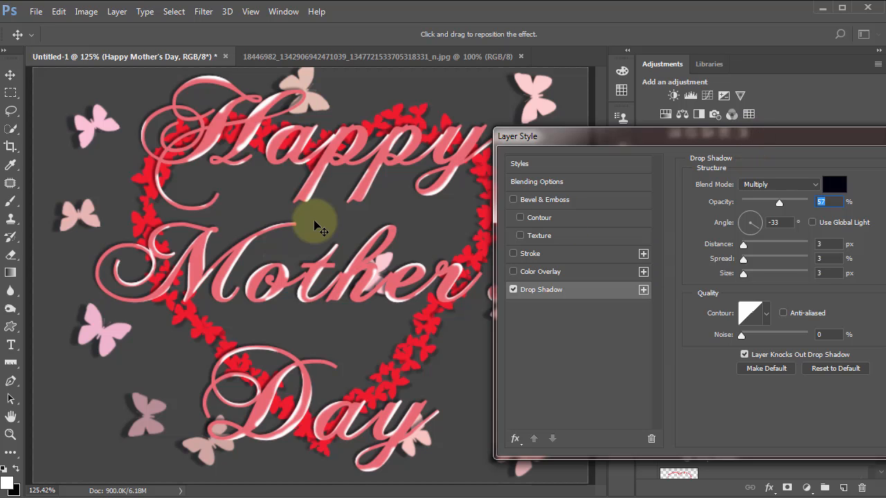
drag(321, 221, 318, 223)
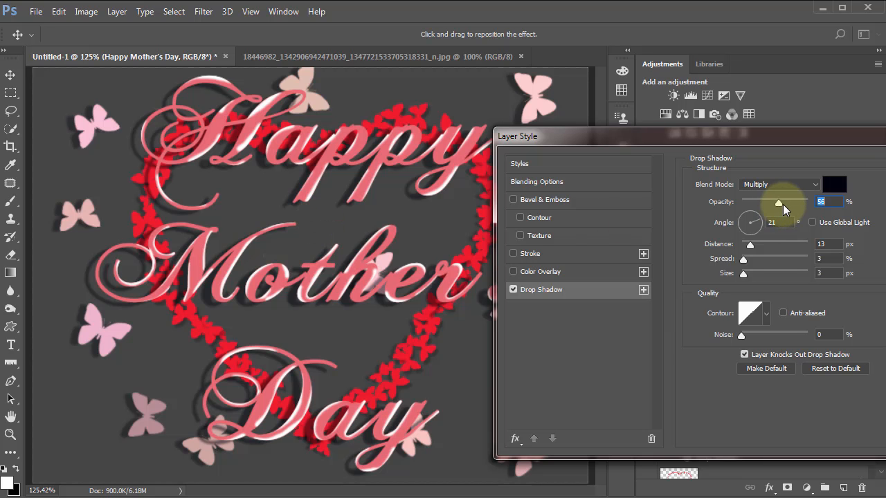
drag(783, 204, 786, 204)
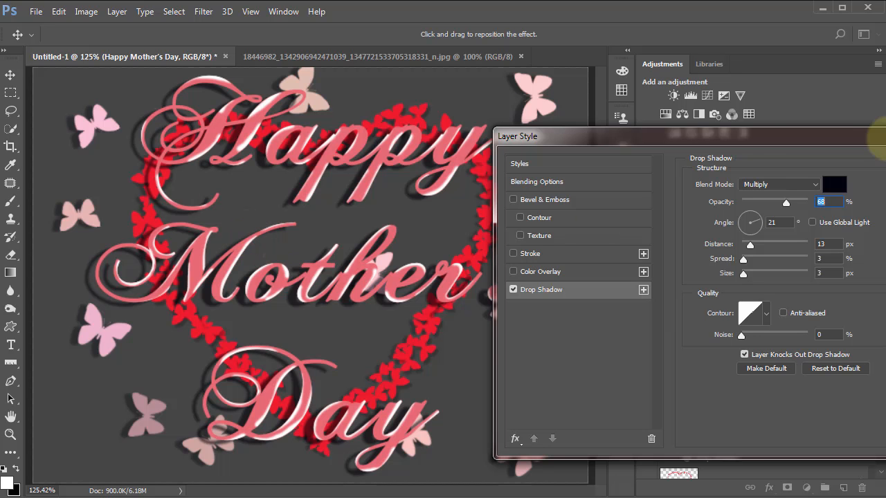
drag(847, 136, 720, 135)
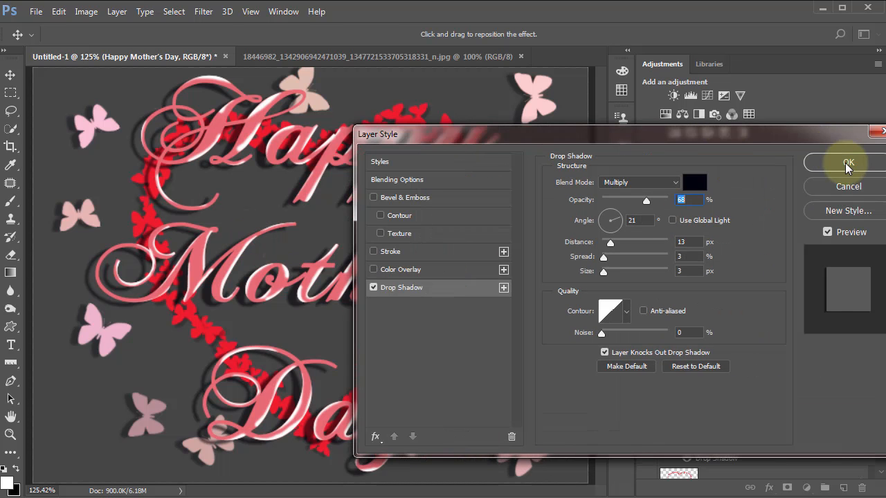
click(829, 167)
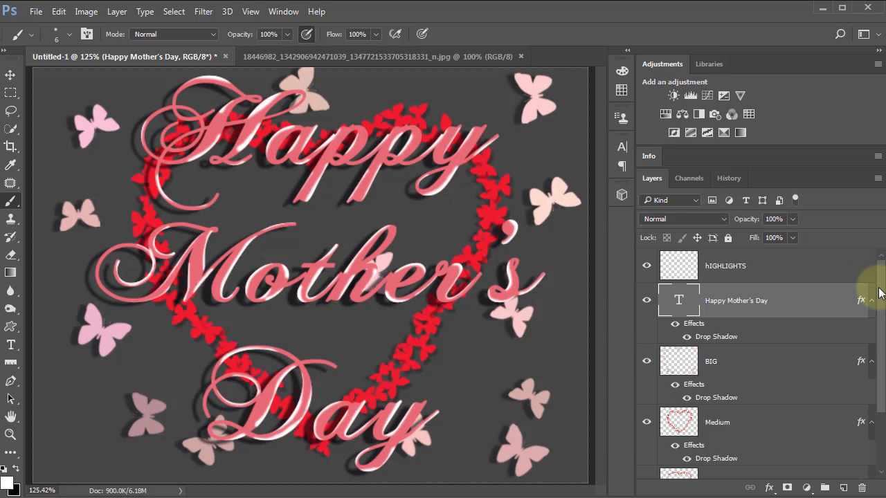
scroll(866, 346, down, 3)
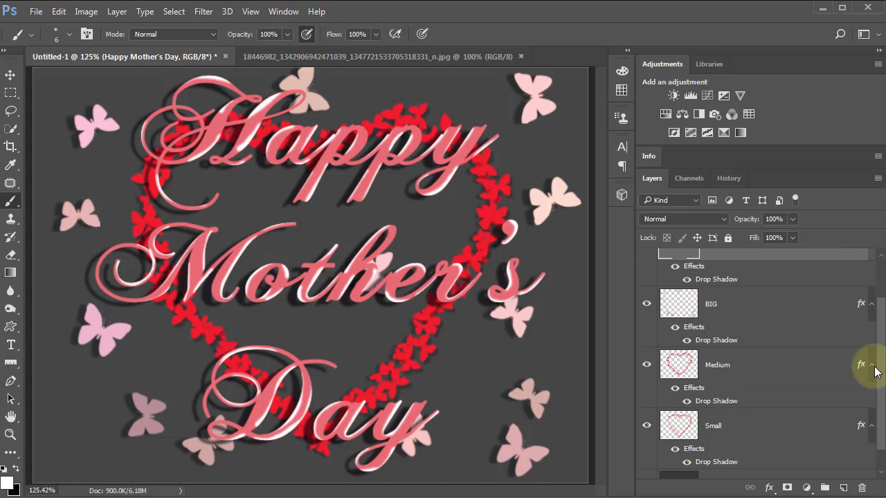
Step: Select the Background layer and set the foreground colour to dark grey #202020
click(693, 461)
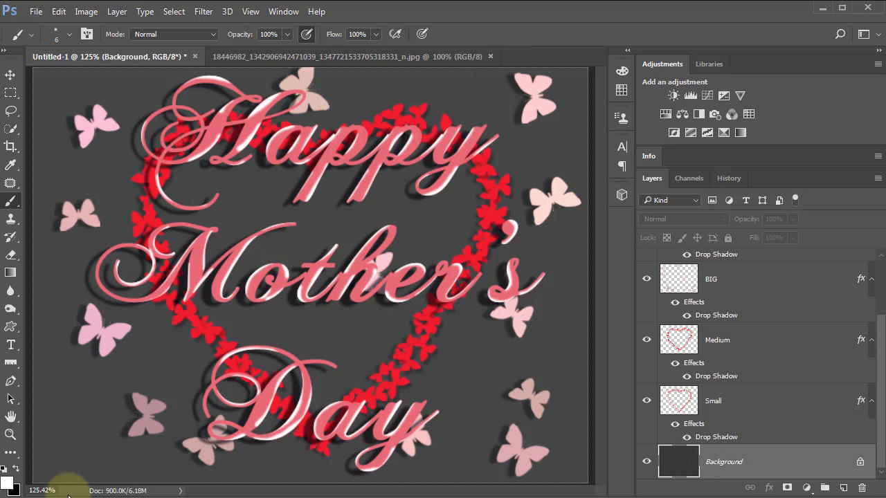
click(8, 487)
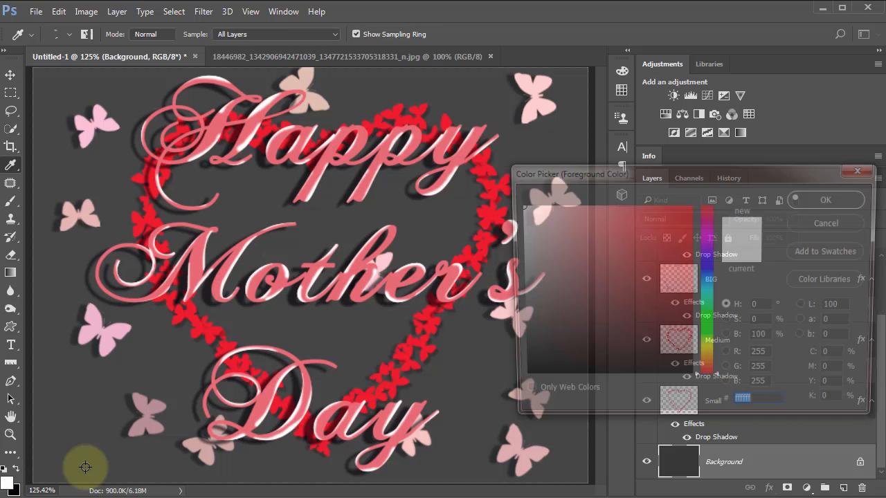
click(450, 367)
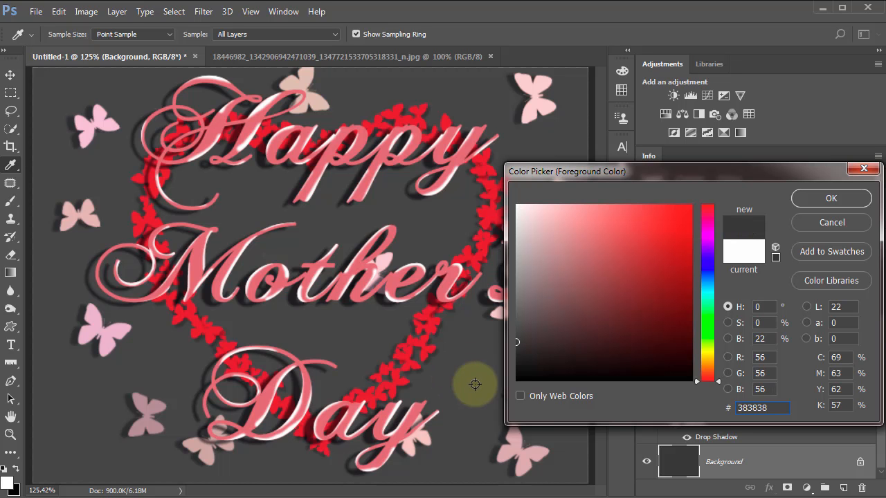
click(518, 359)
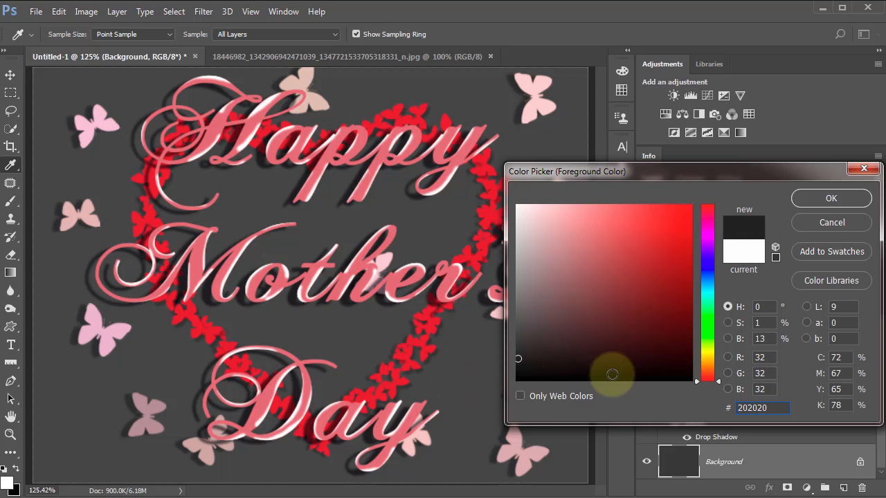
click(811, 199)
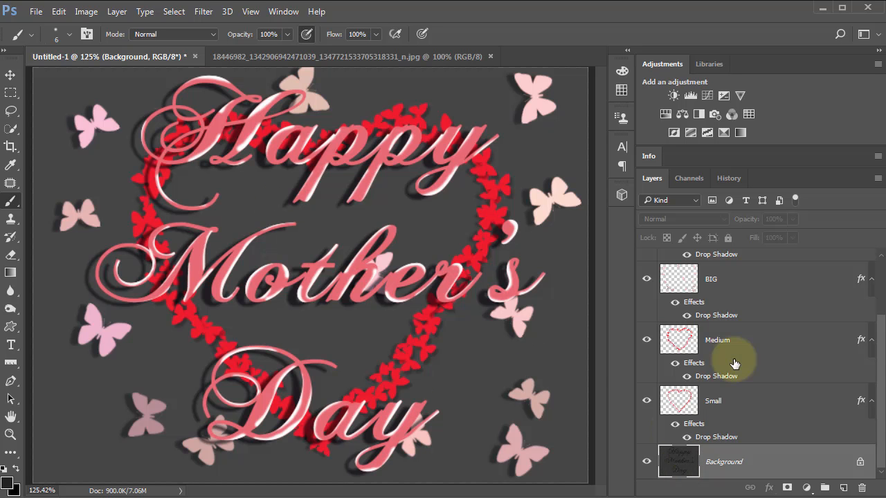
Step: Undo the dark fill on the Background layer and clear the lettering selection
key(ctrl+z)
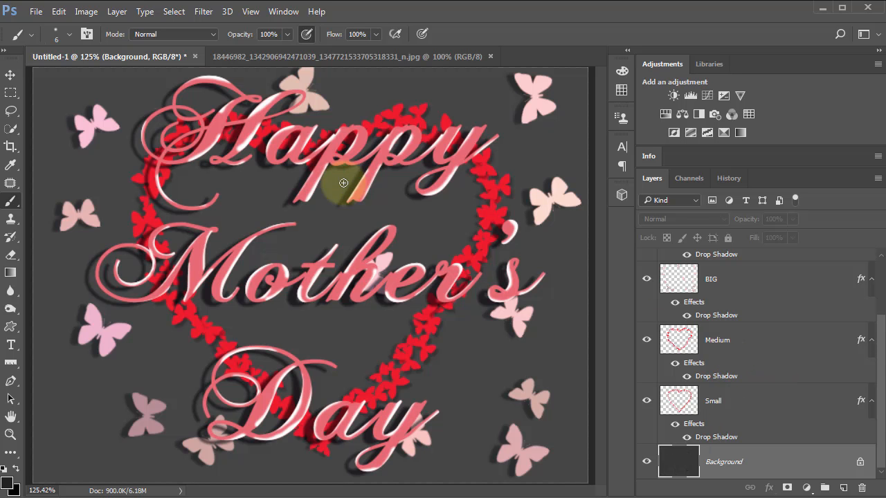
key(ctrl+alt+z)
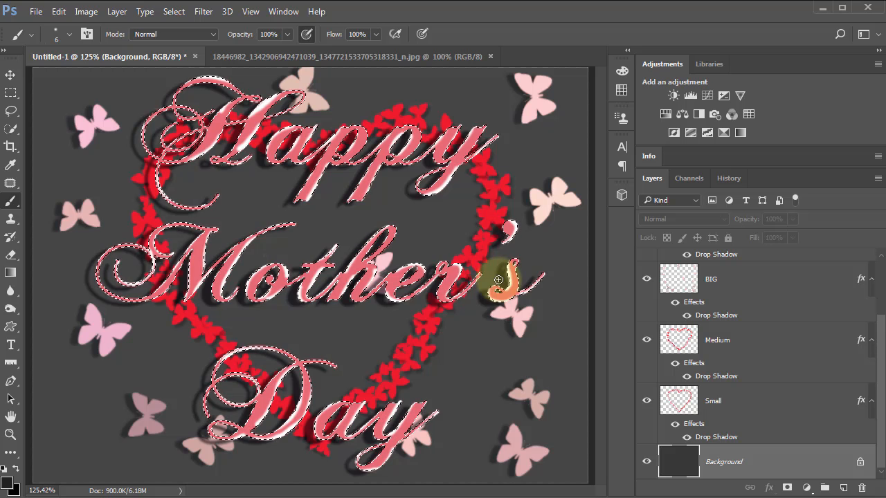
key(ctrl+d)
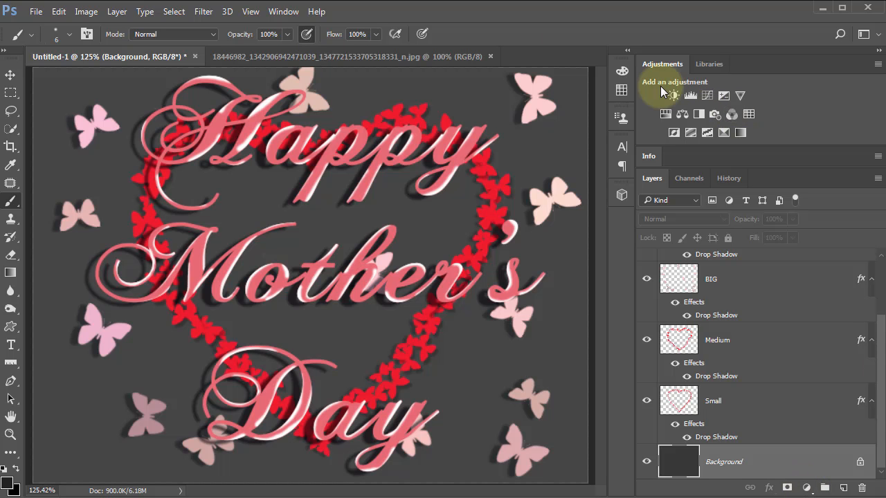
click(285, 11)
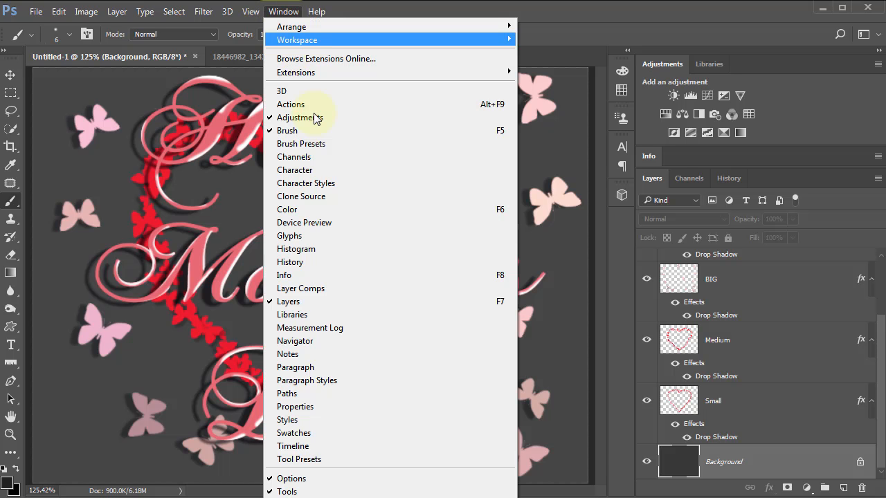
click(664, 59)
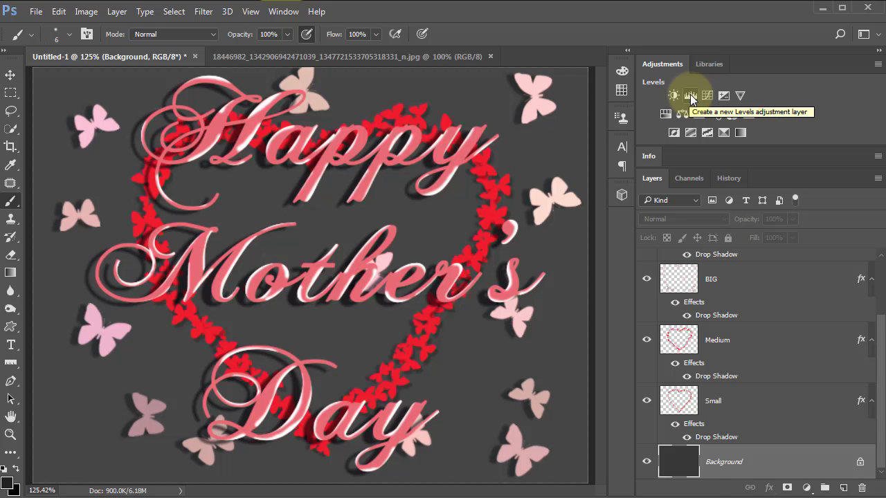
click(691, 96)
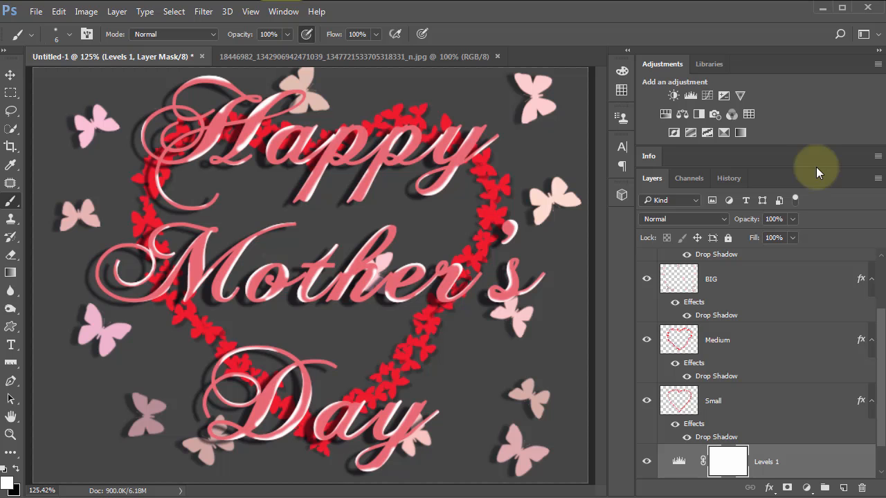
drag(817, 168, 442, 101)
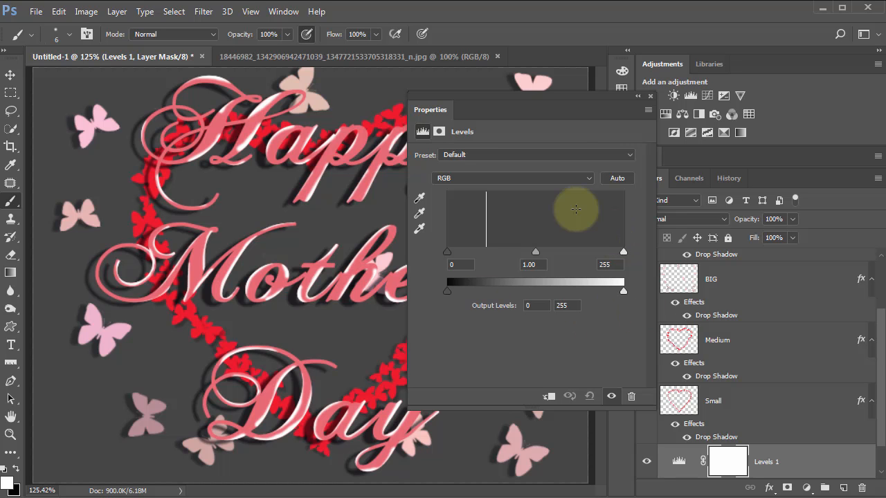
click(631, 400)
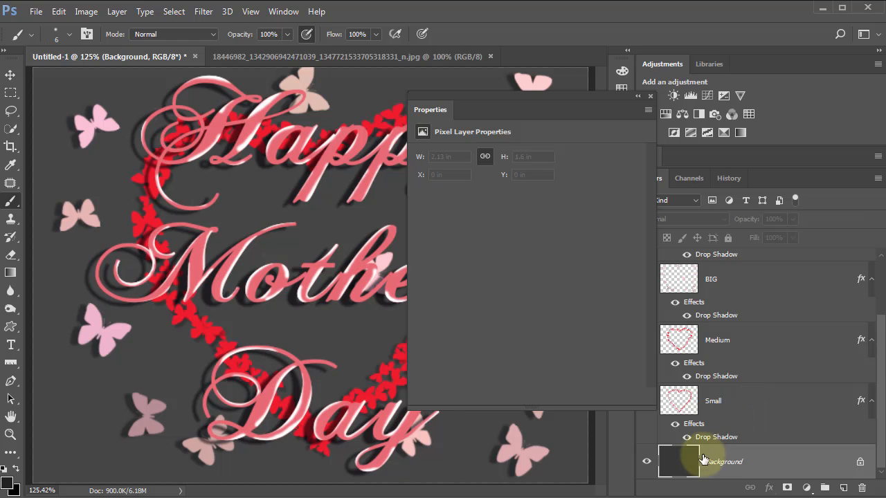
click(651, 96)
Step: Add a Levels adjustment layer directly above the Background and set its black input level to 34
click(691, 95)
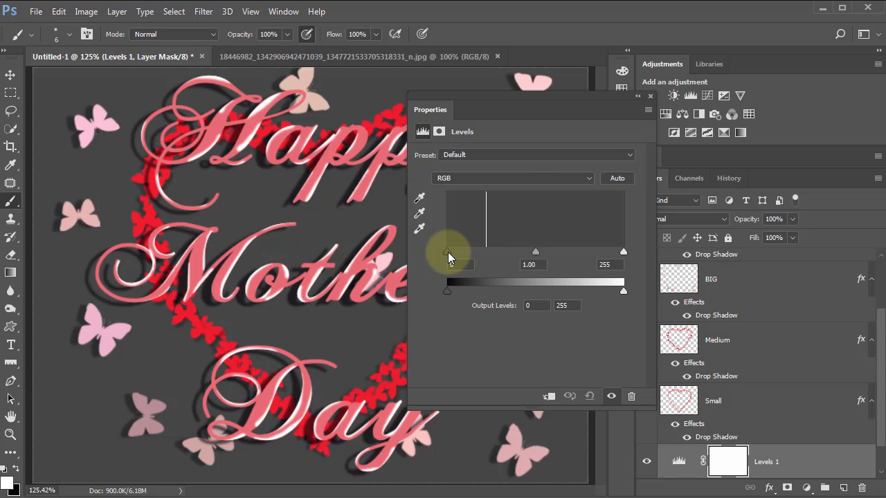
drag(457, 253, 468, 253)
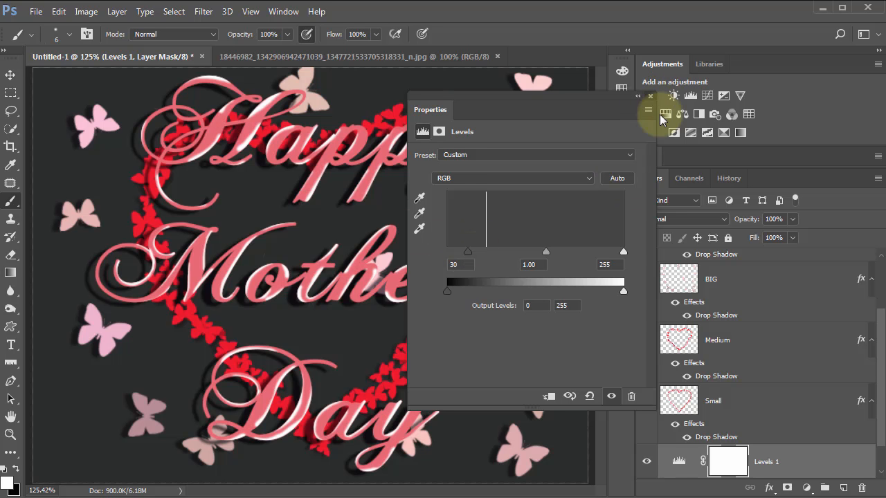
click(651, 95)
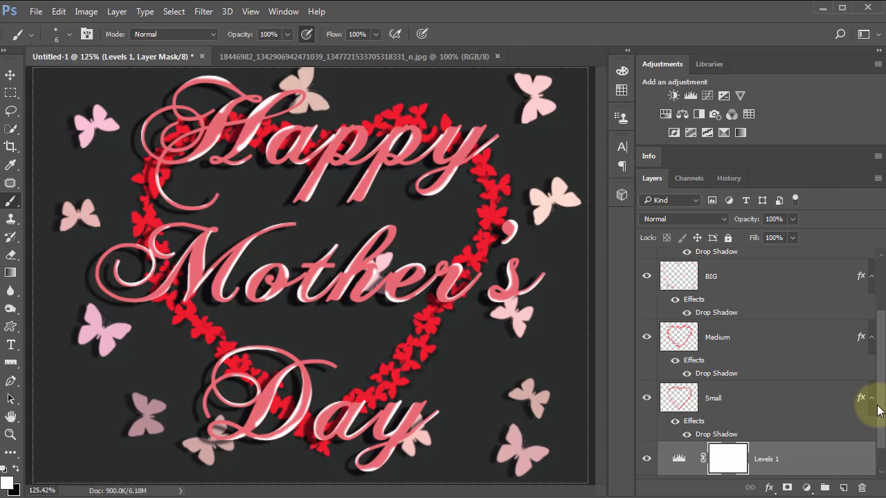
scroll(878, 410, down, 2)
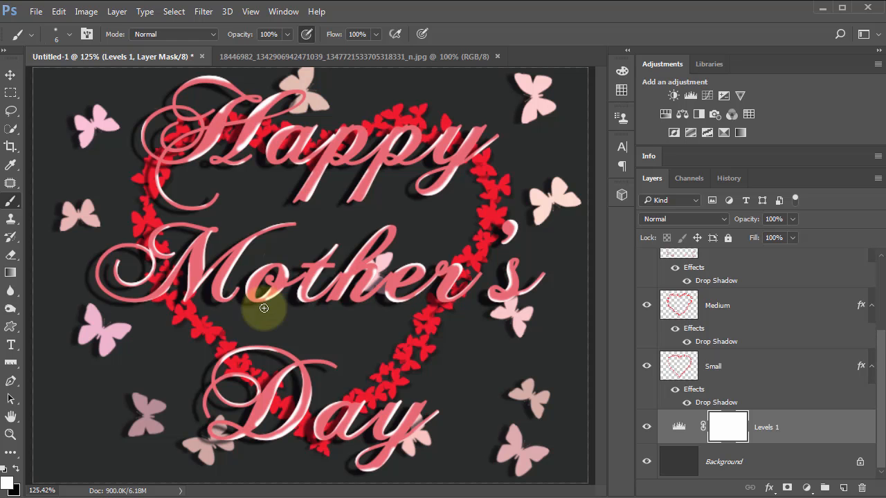
double_click(681, 428)
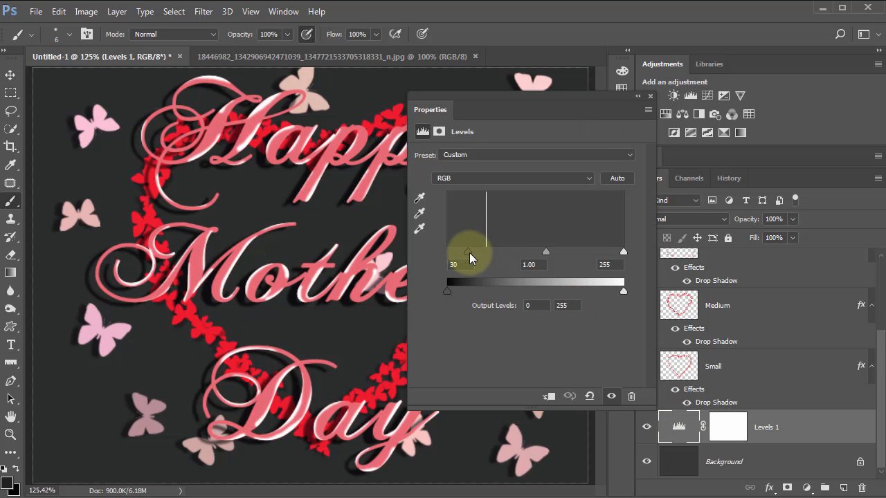
drag(469, 253, 470, 252)
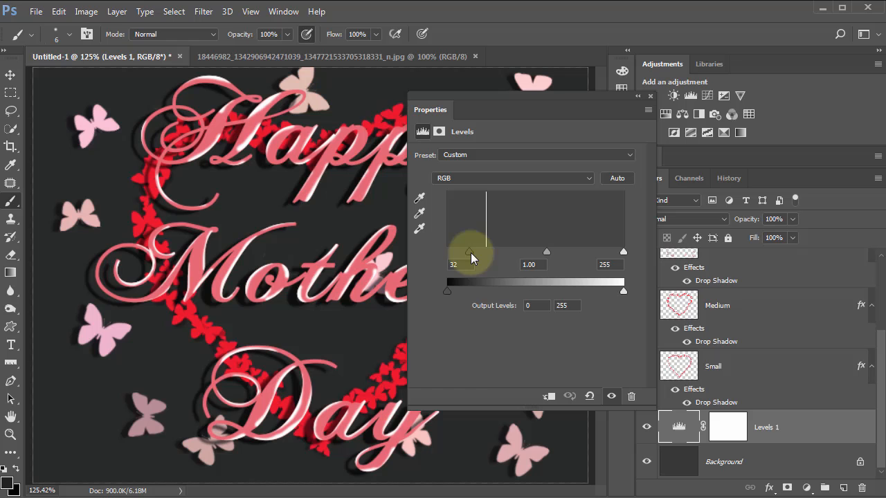
click(649, 95)
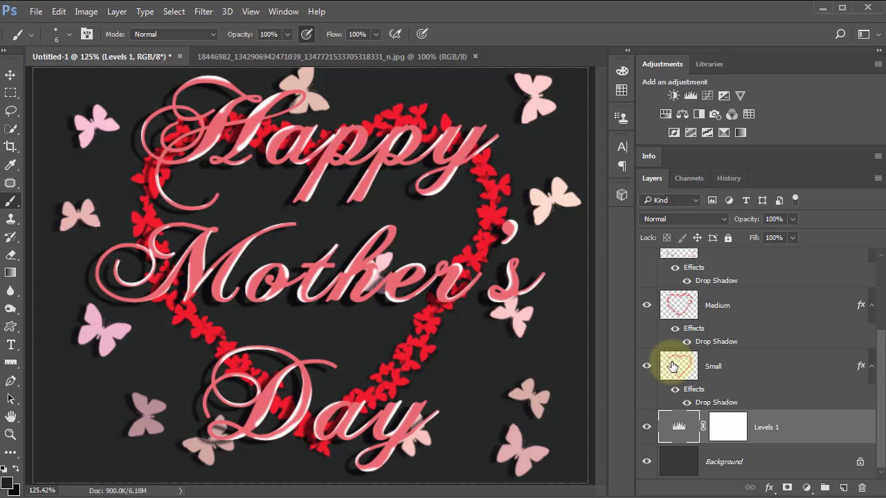
Step: Set the Small butterfly layer's drop shadow to 53% opacity, 0° angle and 17 px distance
click(709, 405)
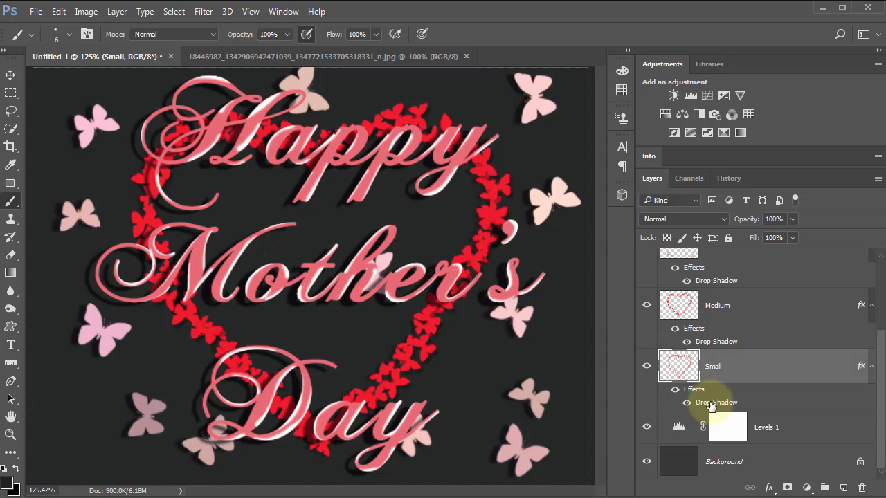
double_click(710, 404)
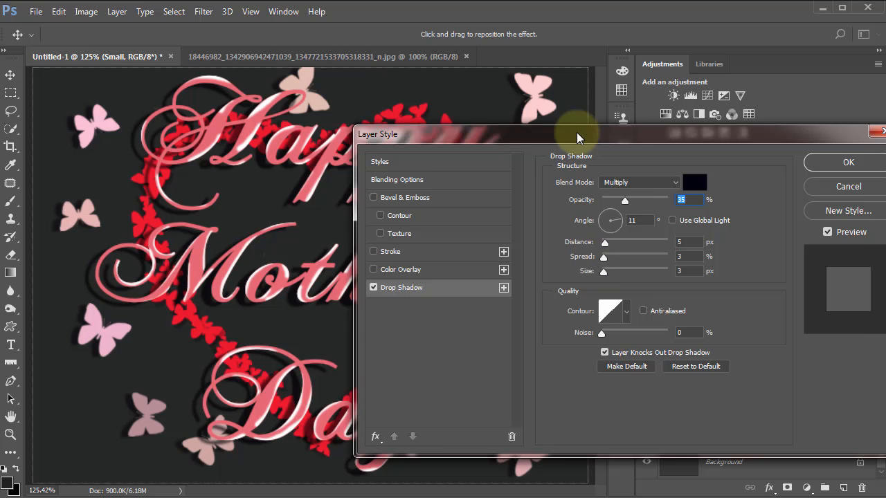
drag(605, 138, 717, 133)
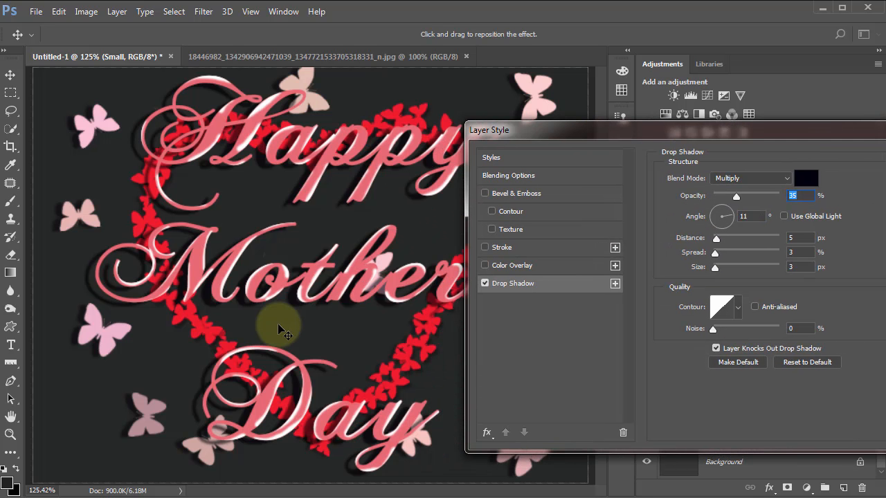
mouse_move(269, 329)
mouse_down()
mouse_move(262, 327)
mouse_move(269, 322)
mouse_up()
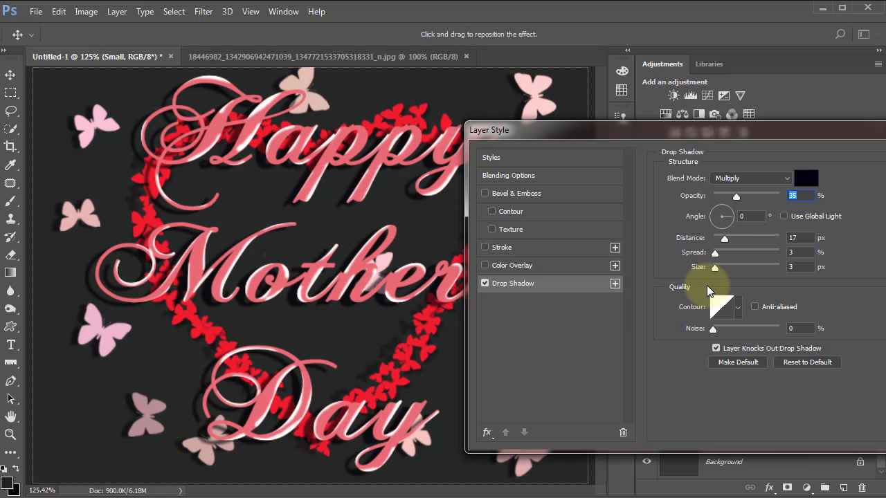
drag(734, 196, 749, 196)
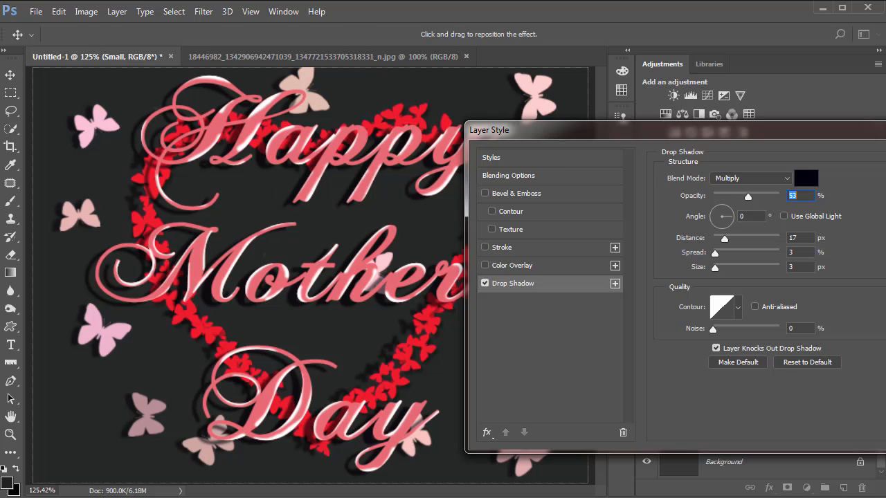
key(Return)
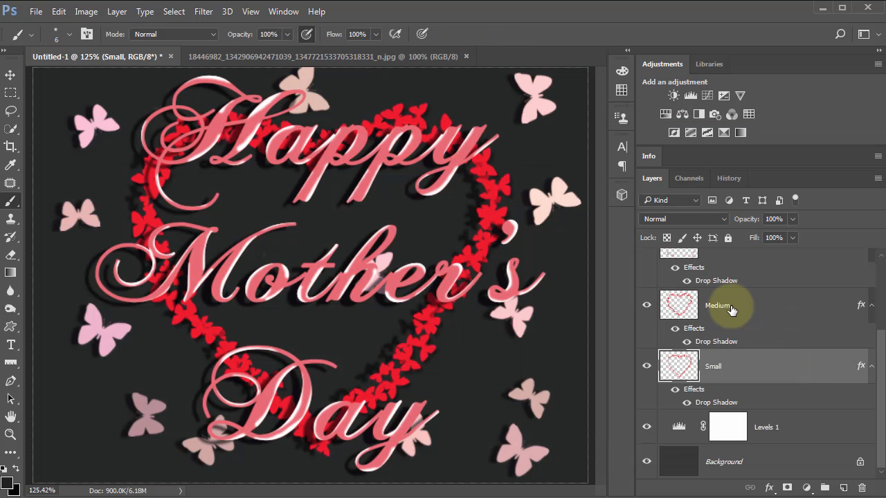
Step: Set the Medium butterfly layer's drop shadow to a 111° angle and 10 px distance
click(731, 310)
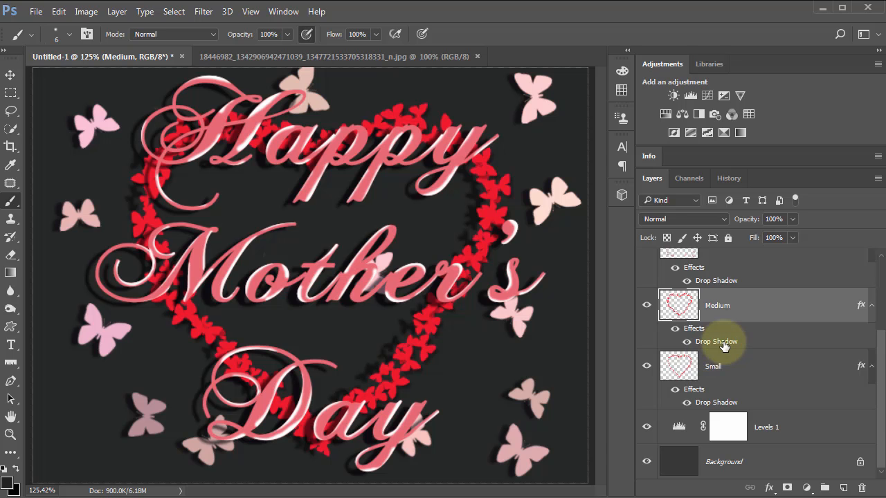
double_click(723, 344)
drag(280, 286, 283, 293)
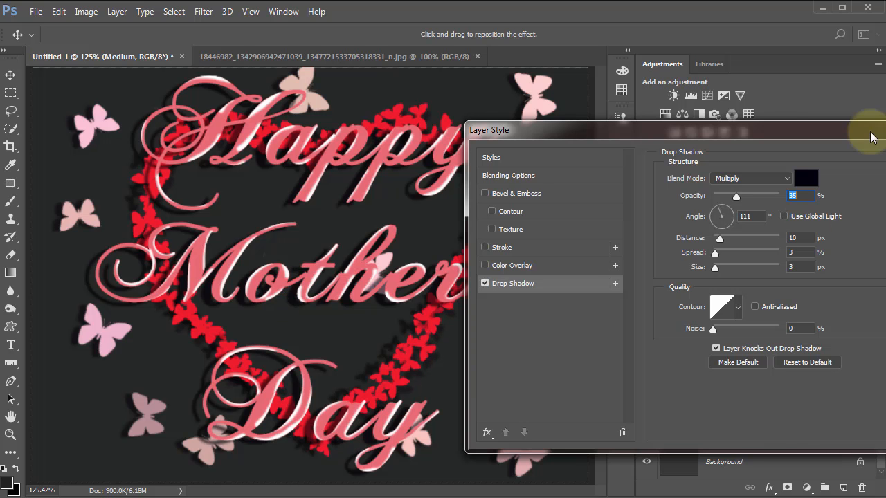
drag(871, 135, 751, 138)
click(842, 162)
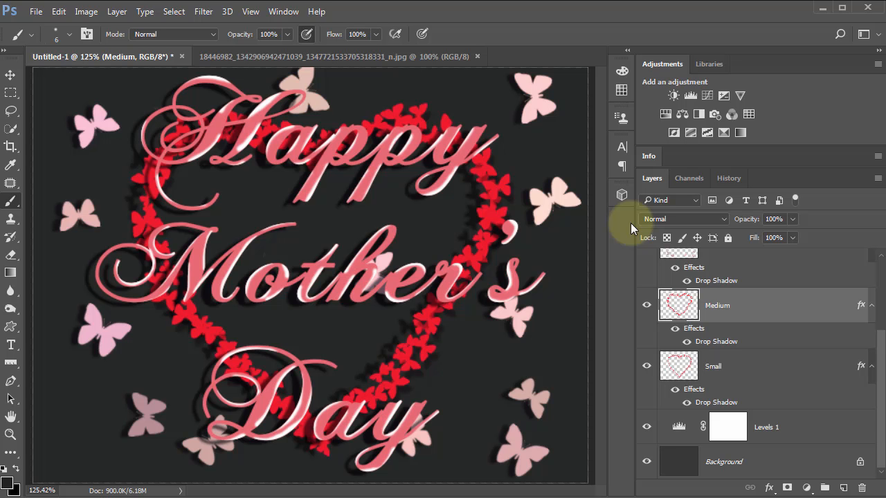
Step: Darken the background further by raising the black input level of the Levels adjustment layer
double_click(679, 427)
drag(448, 251, 477, 253)
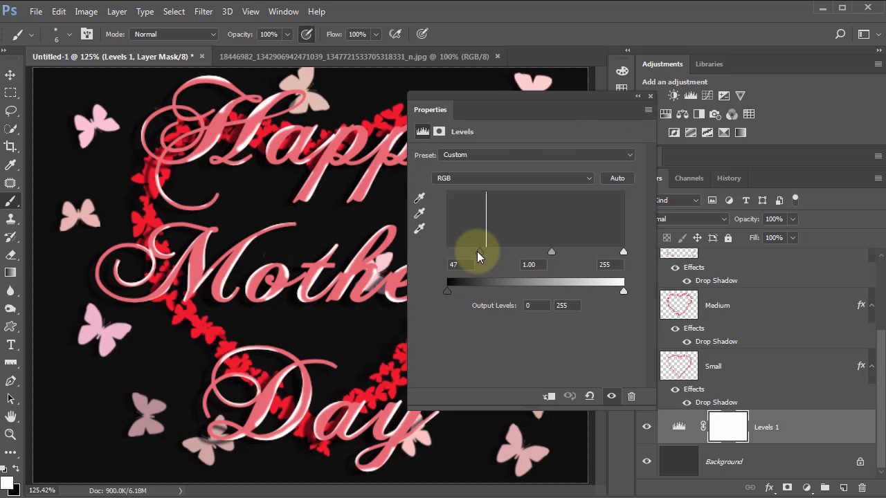
click(650, 97)
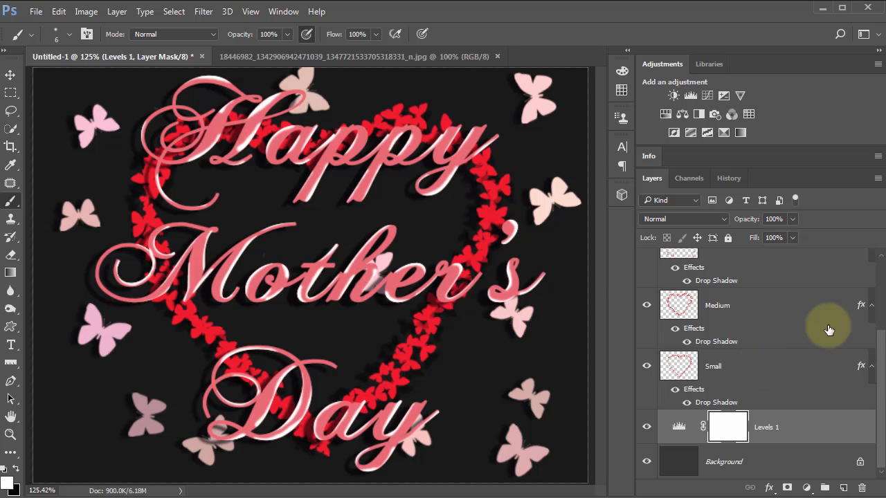
Step: Activate the Custom Shape tool and browse the library of available shapes
drag(874, 363, 866, 304)
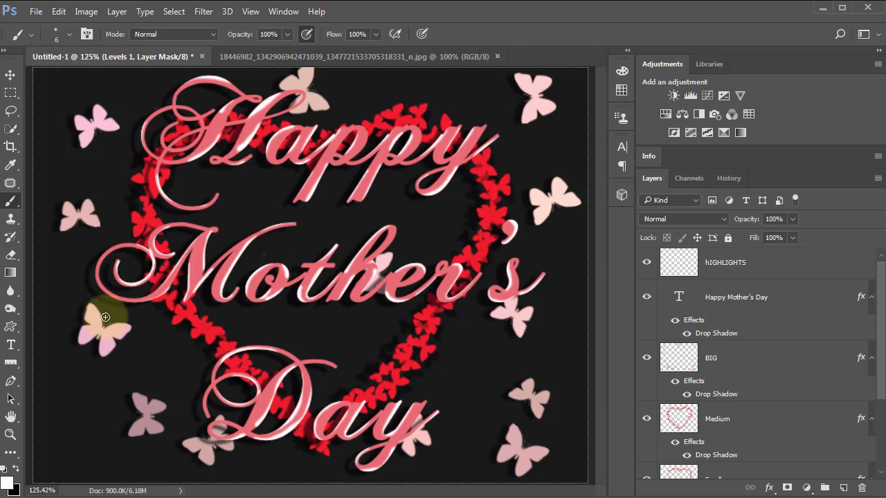
click(9, 328)
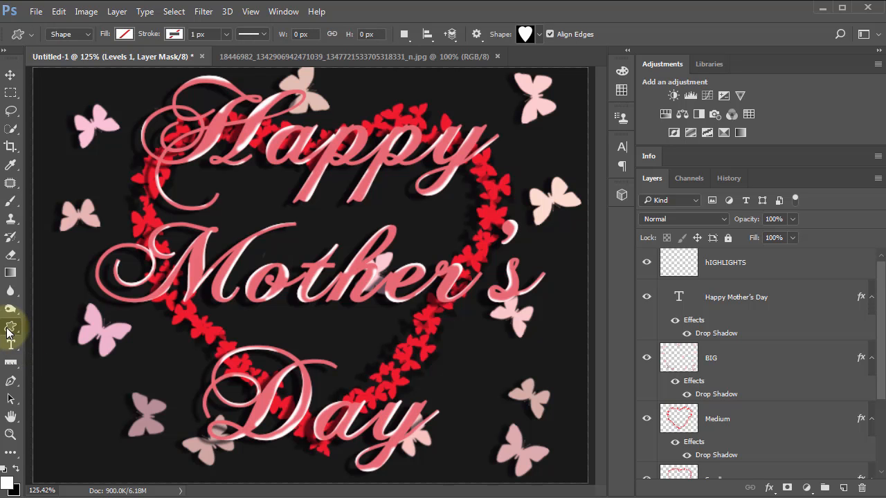
click(524, 33)
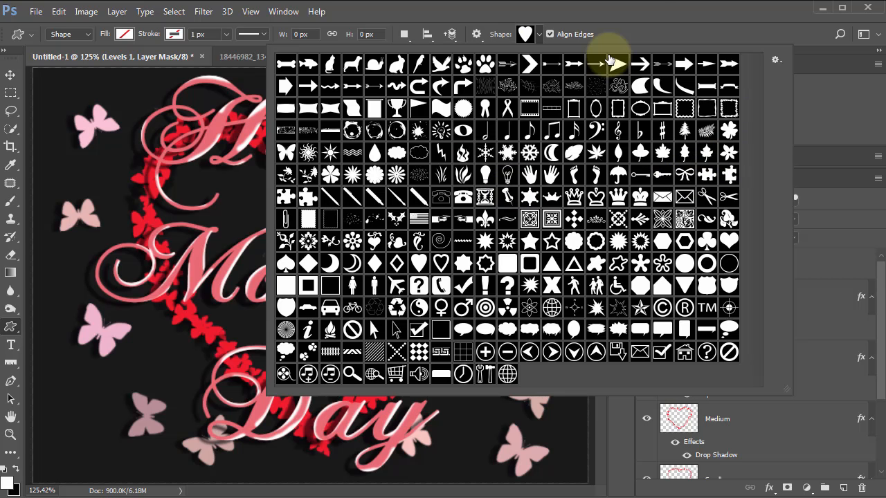
click(641, 10)
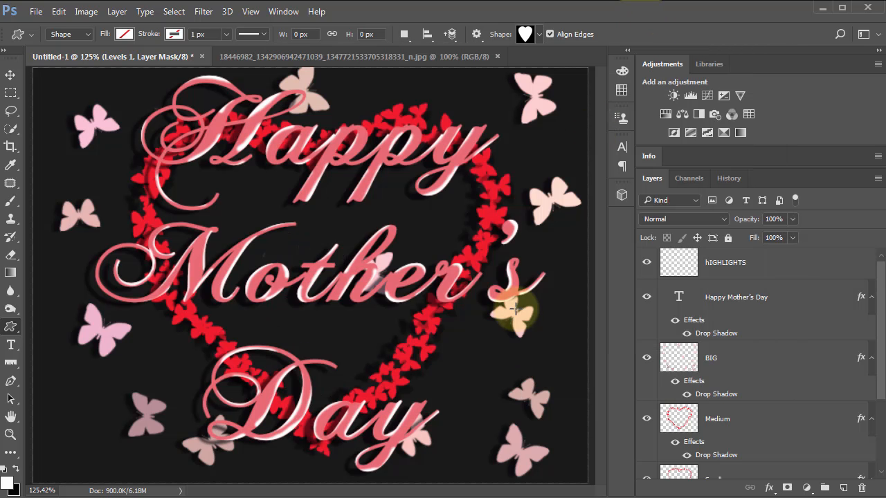
Step: Select the Happy Mother's Day text layer and review the layer stack down to the Background layer
click(679, 298)
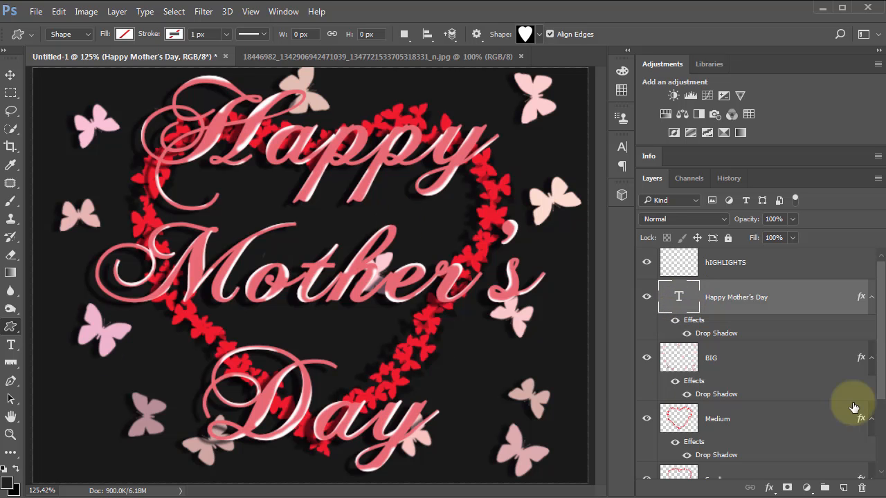
scroll(878, 374, down, 2)
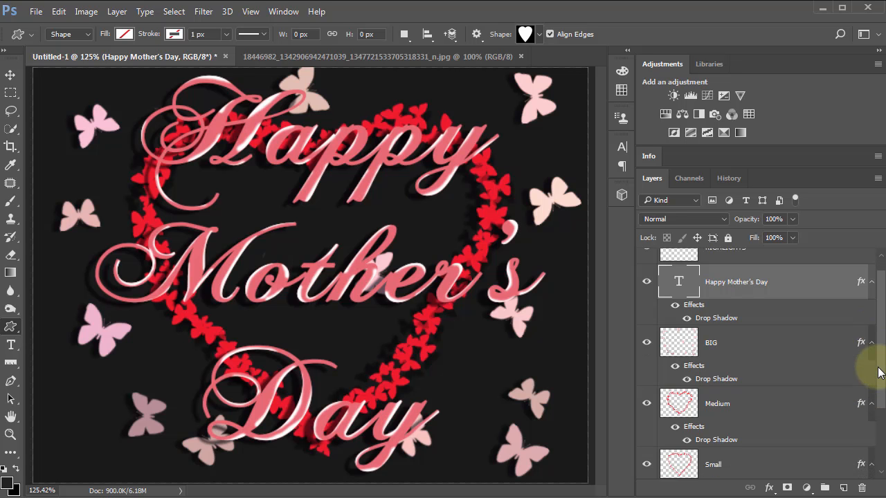
drag(879, 377, 880, 389)
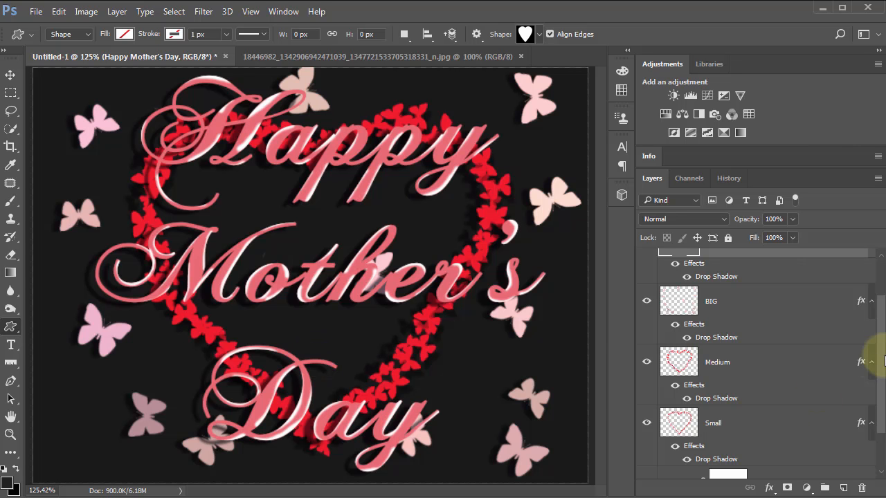
drag(883, 360, 881, 392)
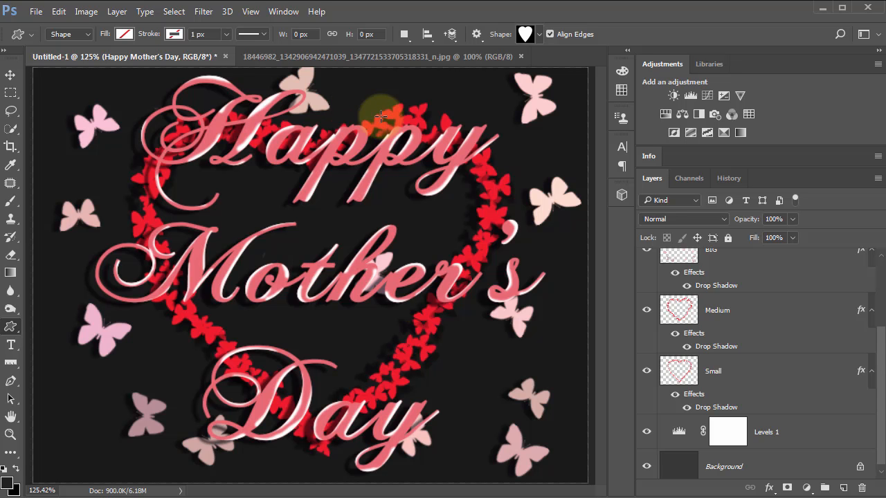
Step: Set the image size to 72 pixels/inch and 640 pixels wide, resampled with Bicubic Sharper (reduction)
click(86, 12)
click(141, 109)
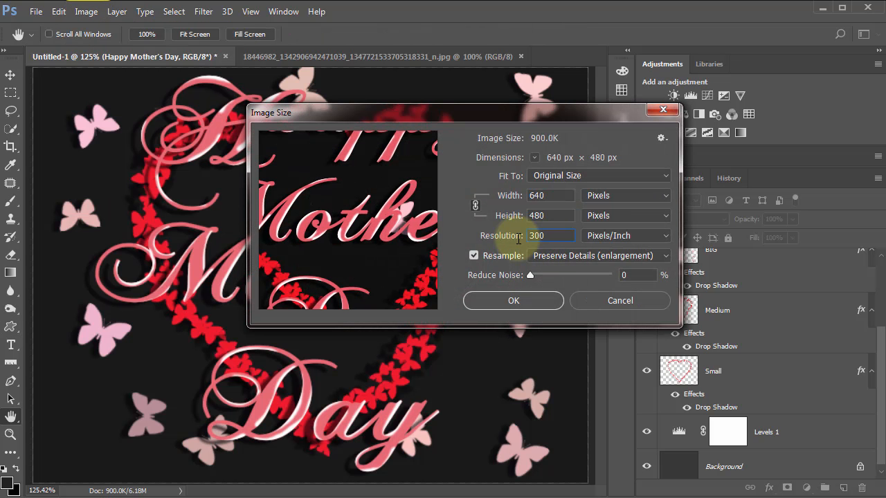
double_click(549, 237)
text(72)
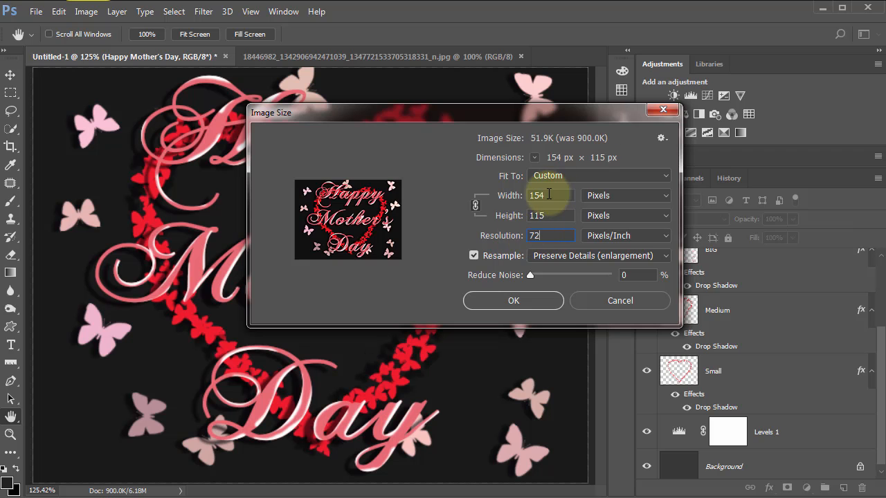
key(Tab)
text(640)
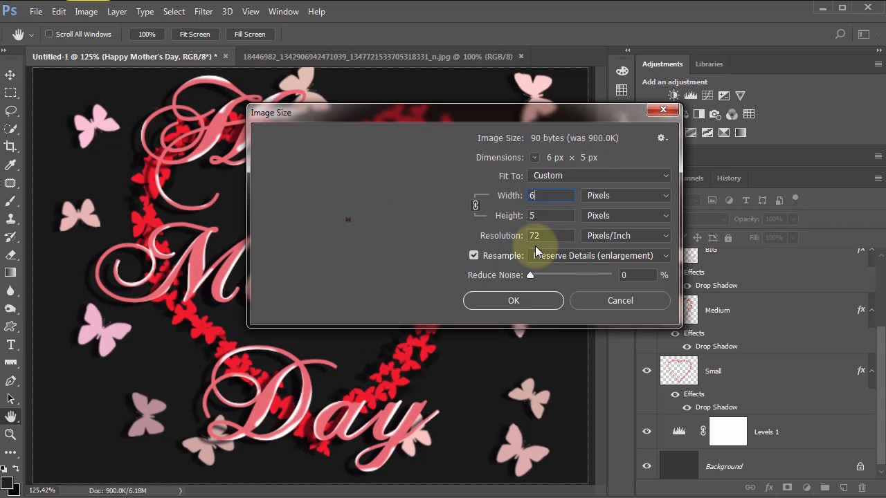
click(596, 254)
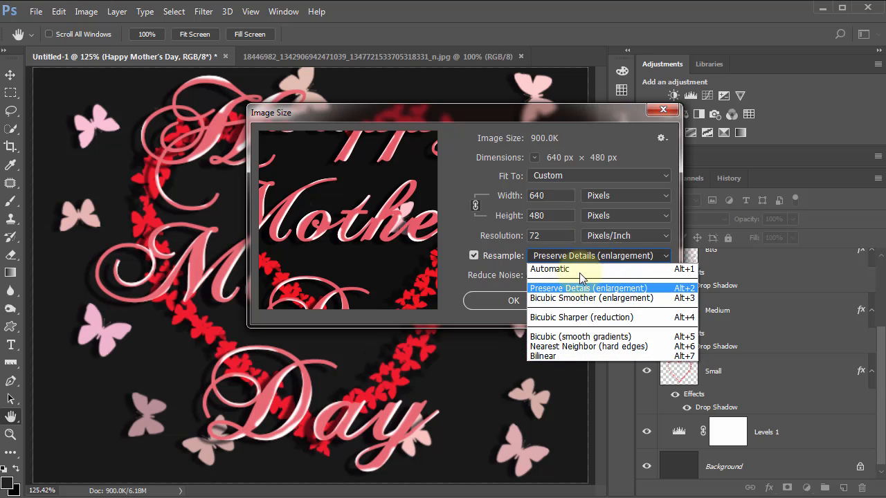
click(619, 319)
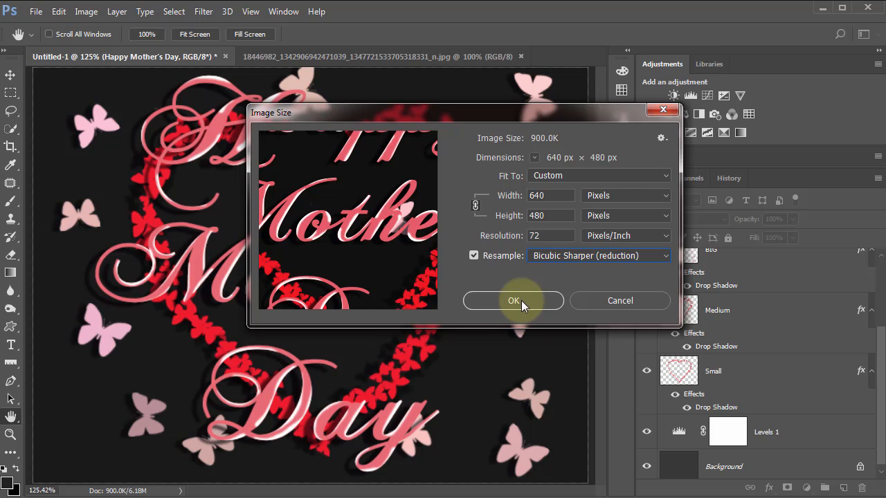
click(521, 300)
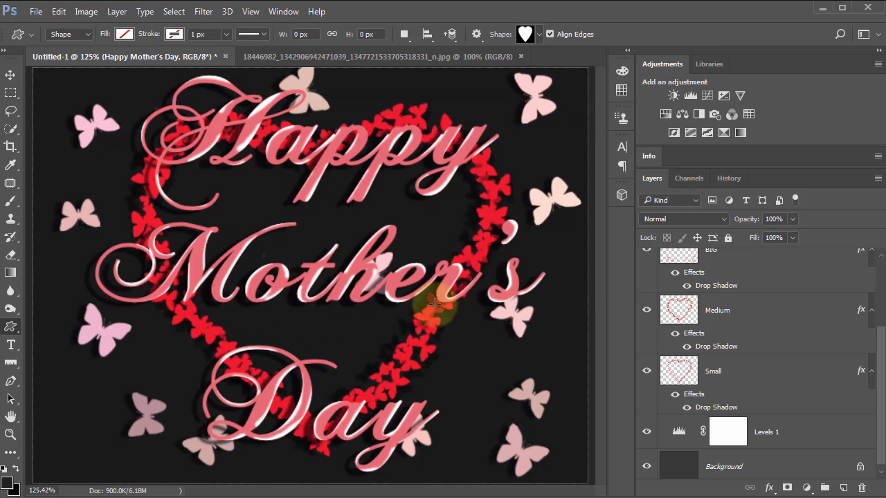
Step: Open the graphic in the Save for Web (Legacy) export
click(35, 11)
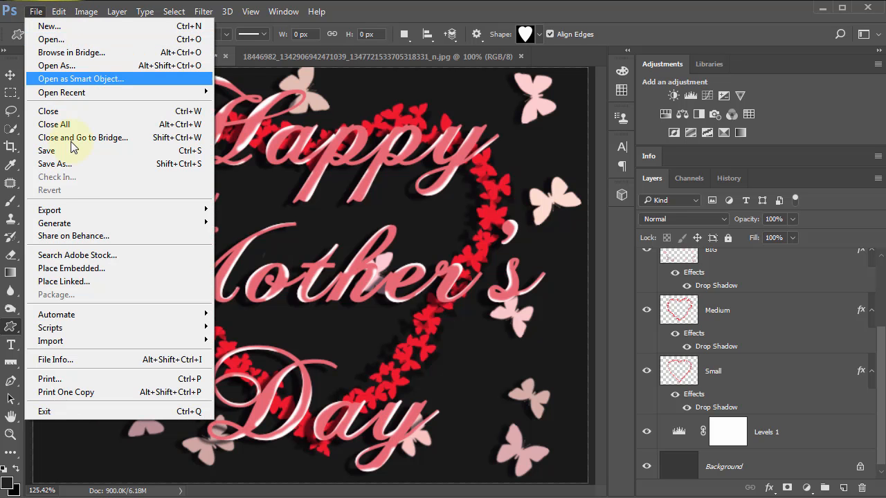
mouse_move(79, 210)
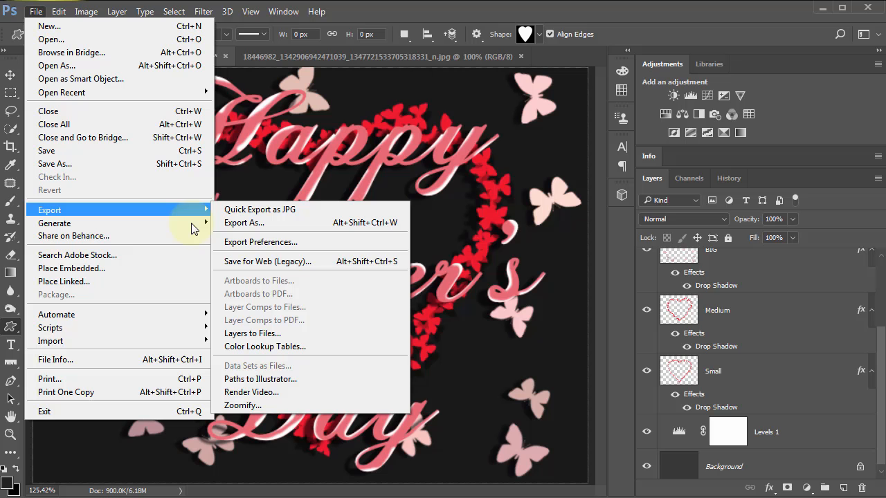
click(320, 261)
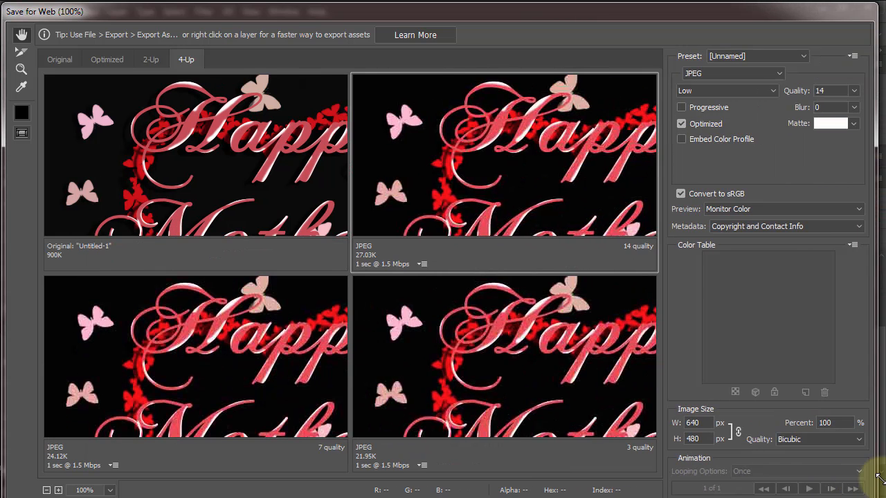
drag(880, 479, 884, 483)
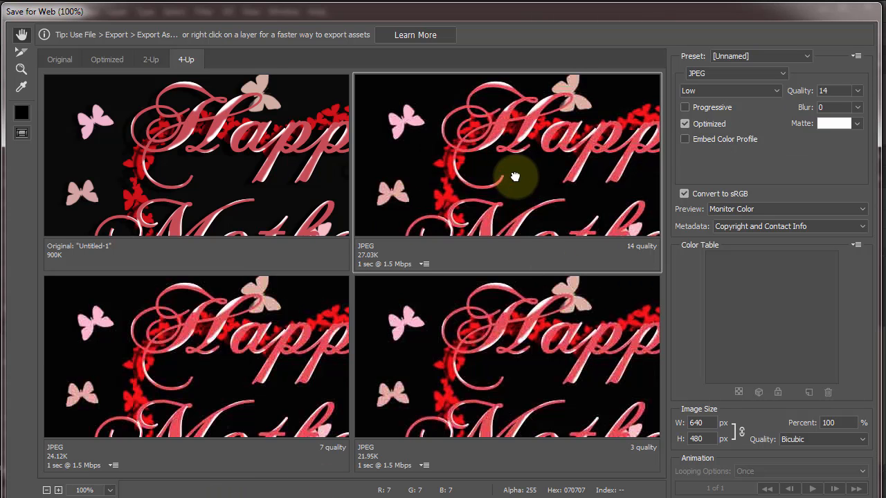
Step: Check the lettering in the JPEG previews and raise the selected preview's quality to 58
drag(518, 177, 486, 141)
drag(547, 188, 491, 158)
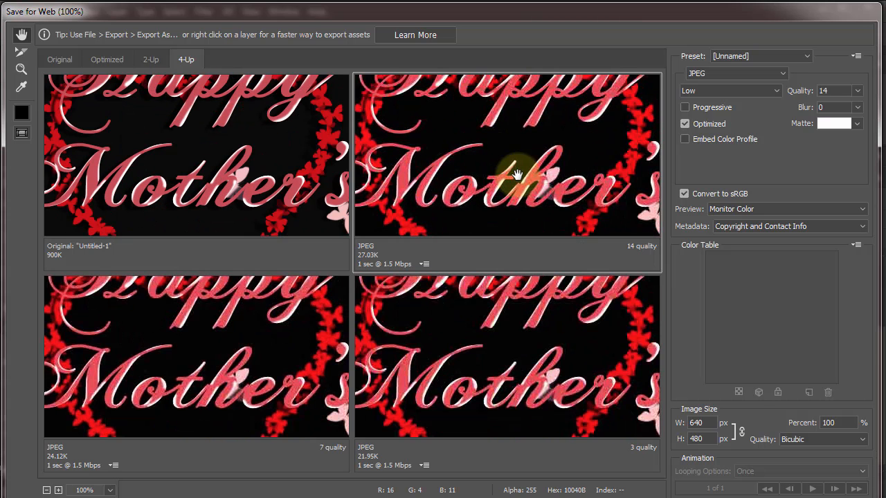
ctrl+click(517, 174)
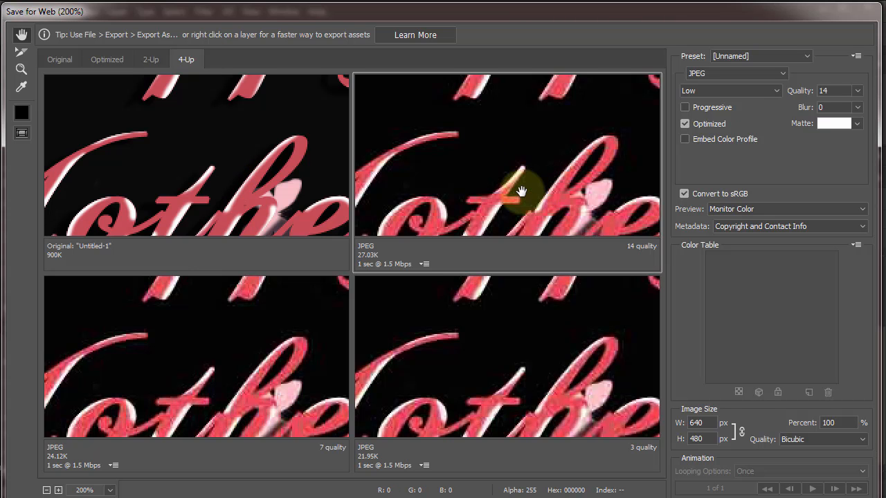
drag(569, 174, 561, 142)
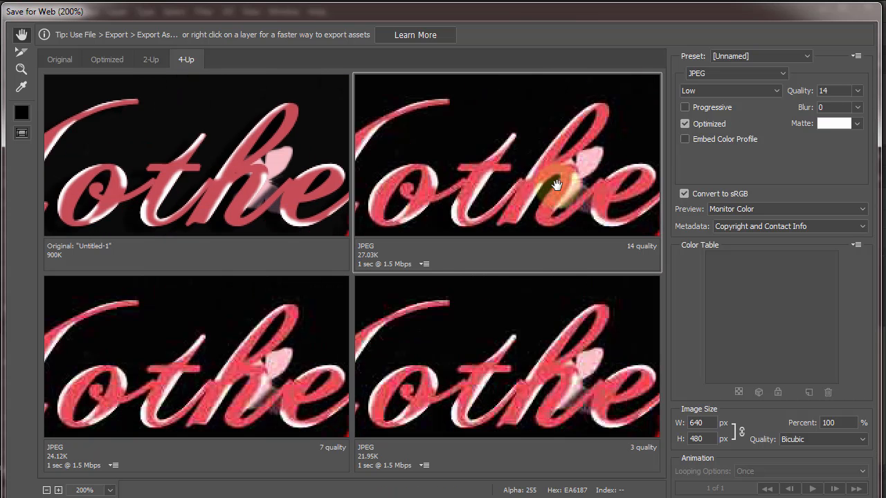
drag(791, 90, 802, 95)
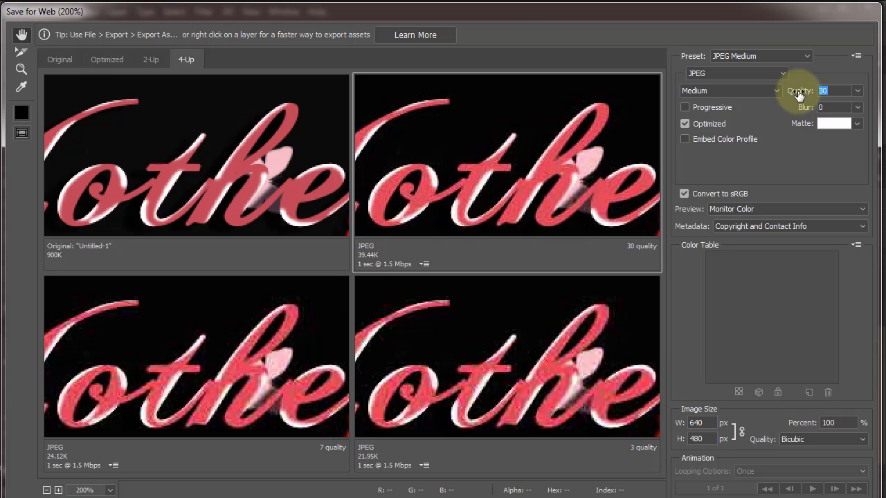
drag(796, 90, 813, 91)
drag(800, 95, 808, 93)
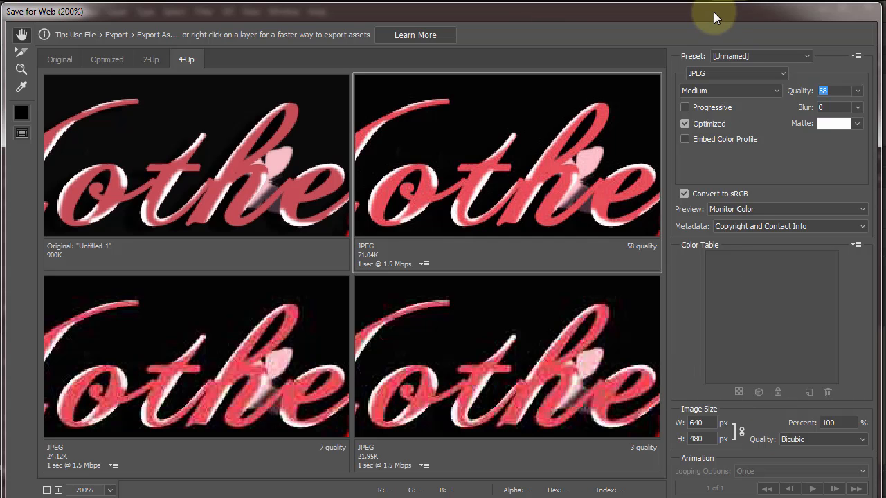
Step: Try to save the optimized JPEG from the web export, and leave the export
click(688, 497)
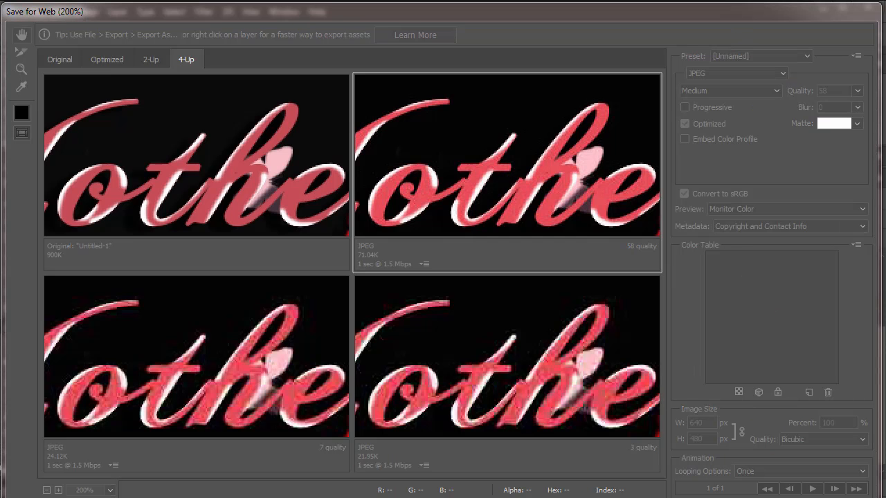
click(610, 467)
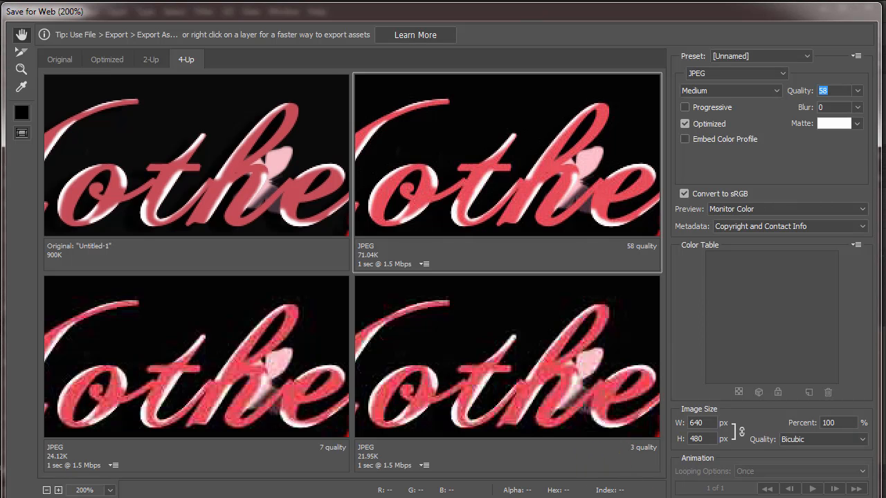
click(688, 497)
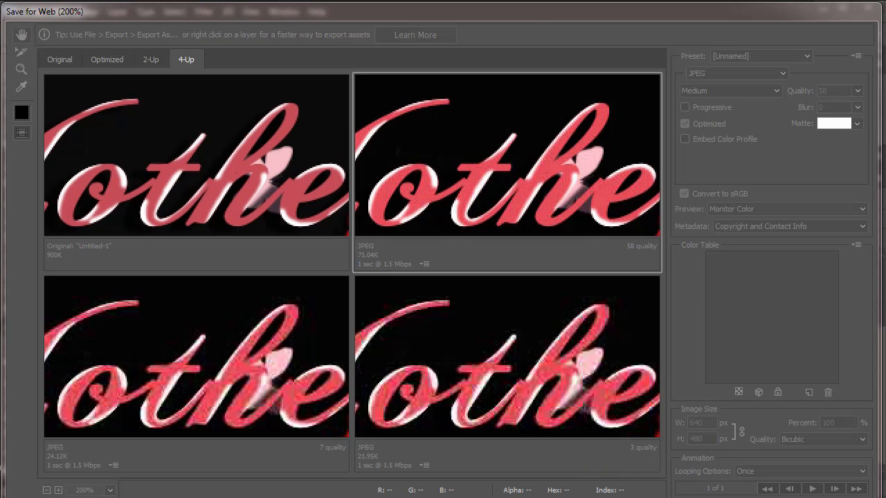
click(605, 456)
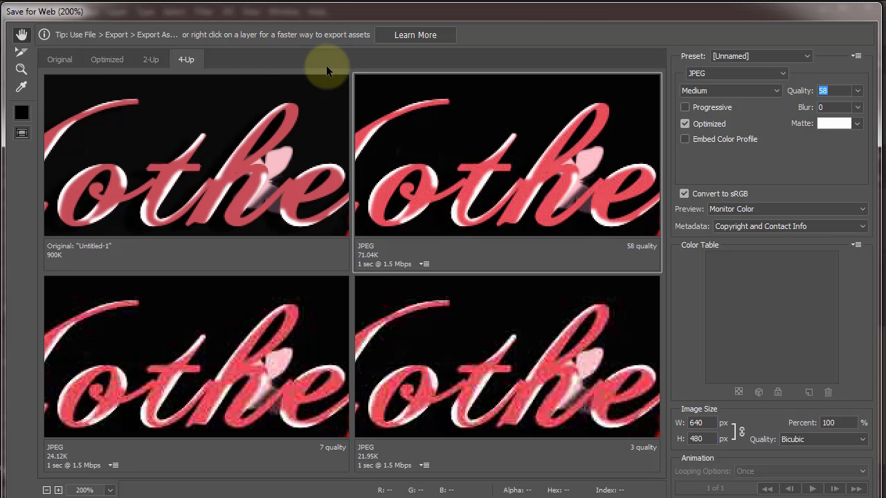
click(763, 497)
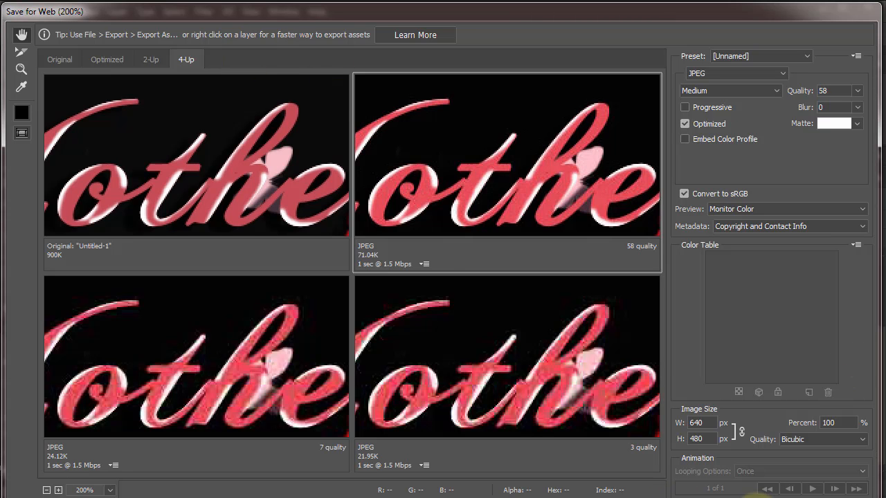